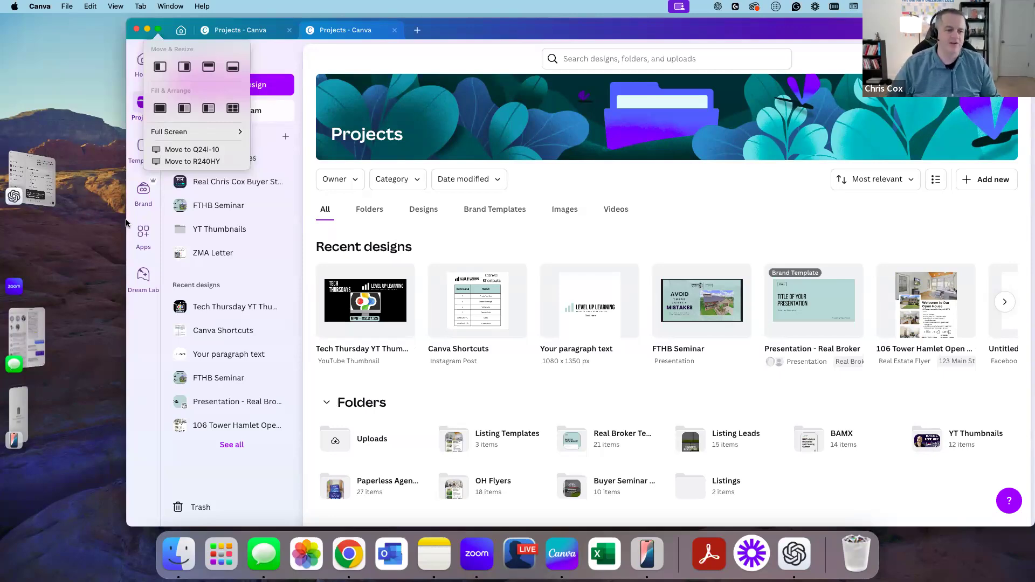
Switch to the Canva window showing the Projects page and expand it to fill the screen.
left_click(67, 243)
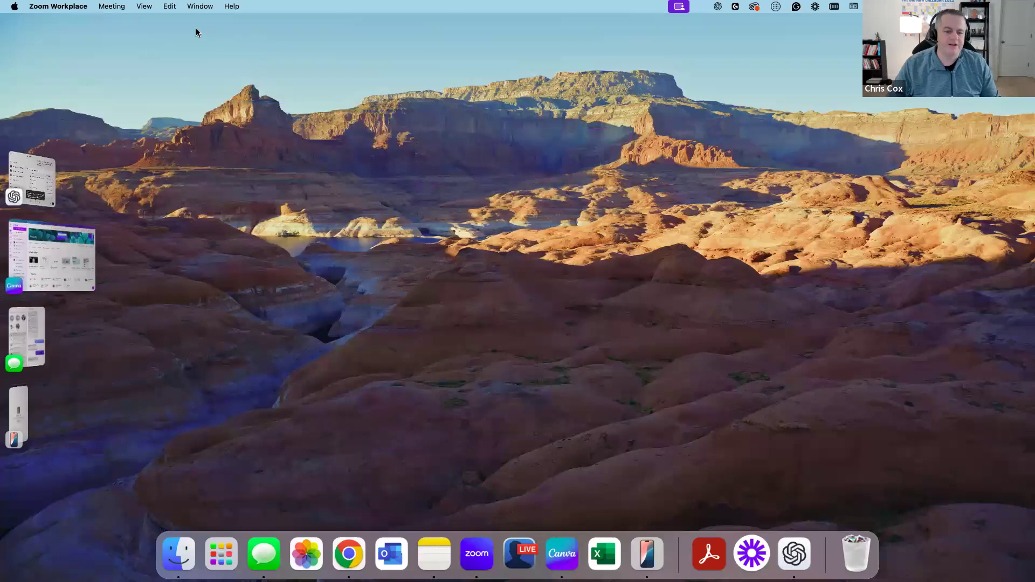
left_click(490, 544)
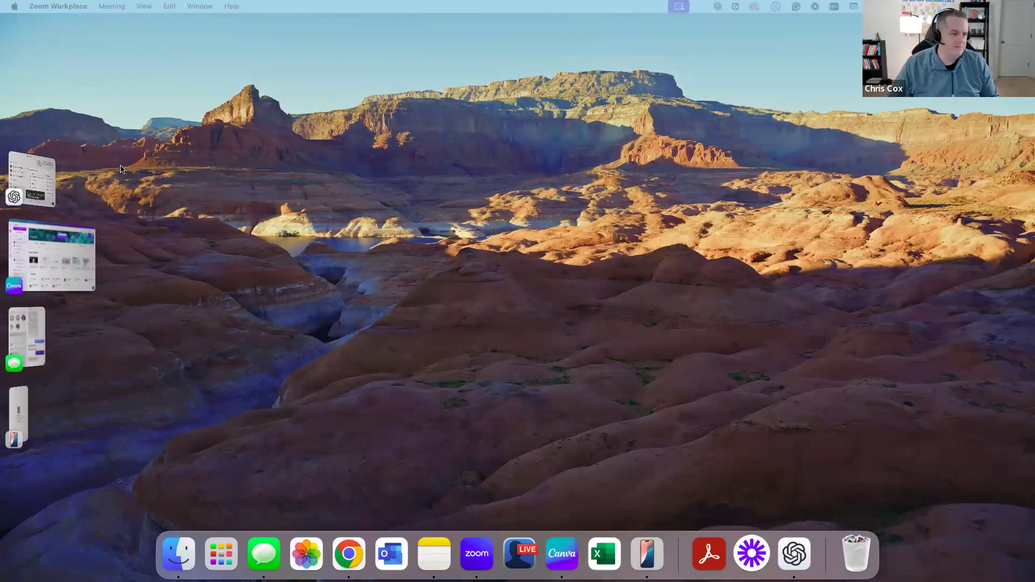
left_click(52, 256)
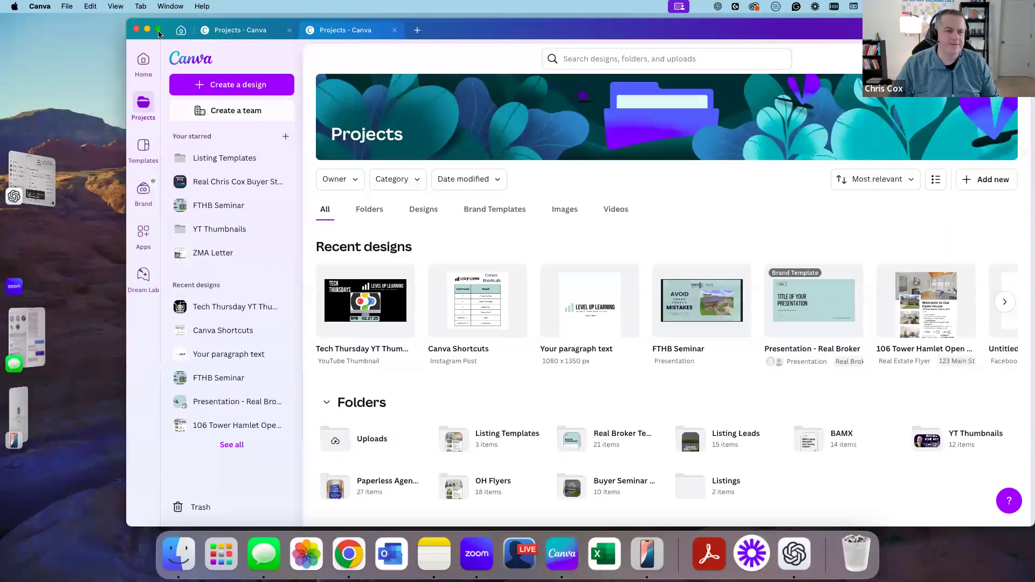
left_click(158, 30)
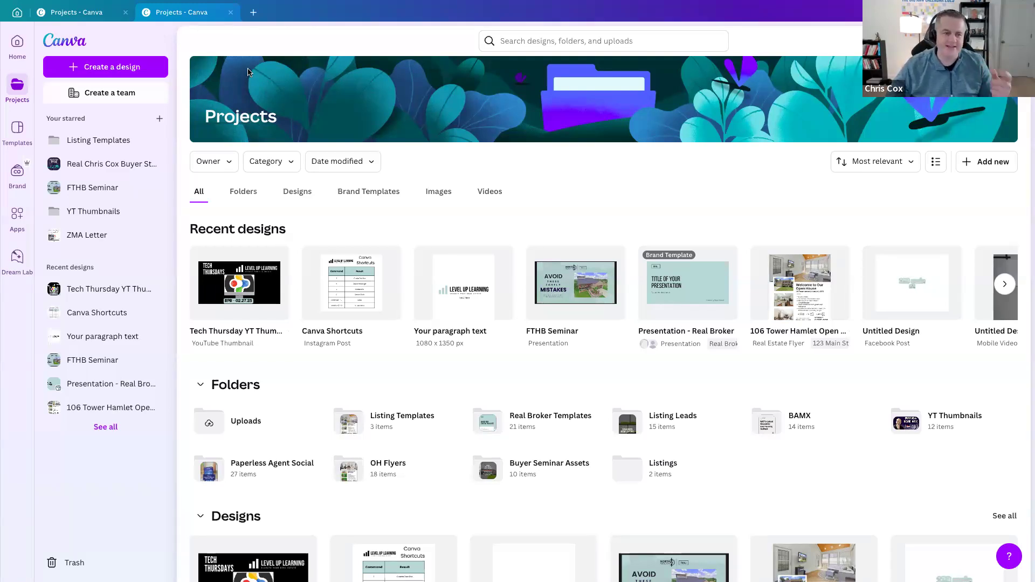
Create a blank Instagram Post (4:5) design.
left_click(139, 72)
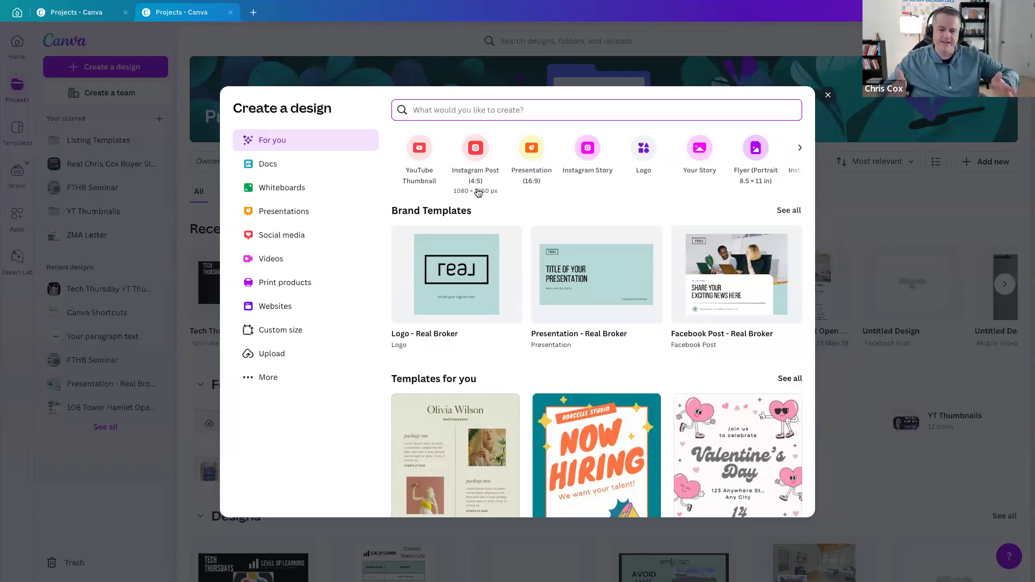
left_click(476, 153)
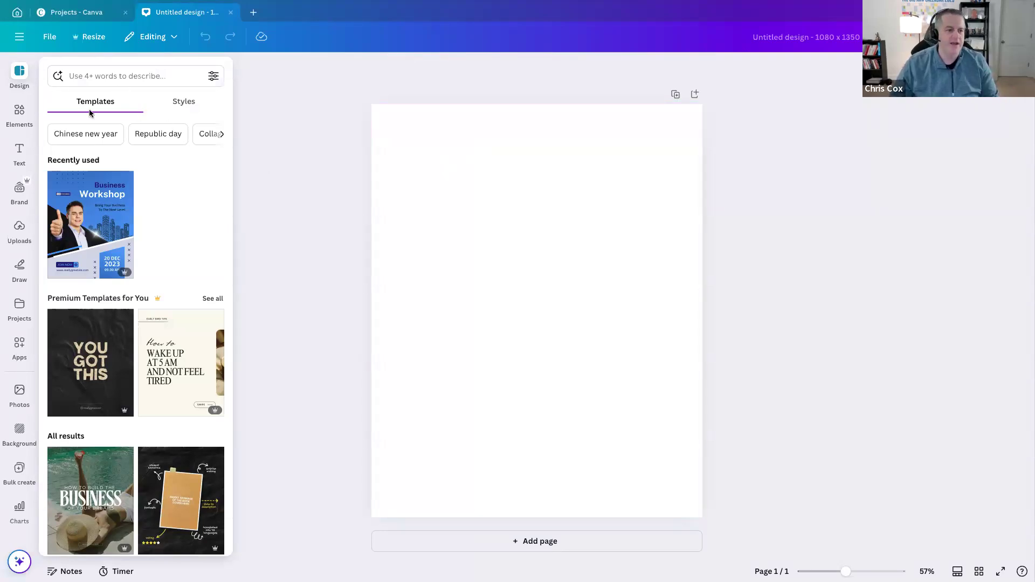
Search the elements for "rec", add the suggested rectangle shape to the page, and delete it again.
left_click(21, 116)
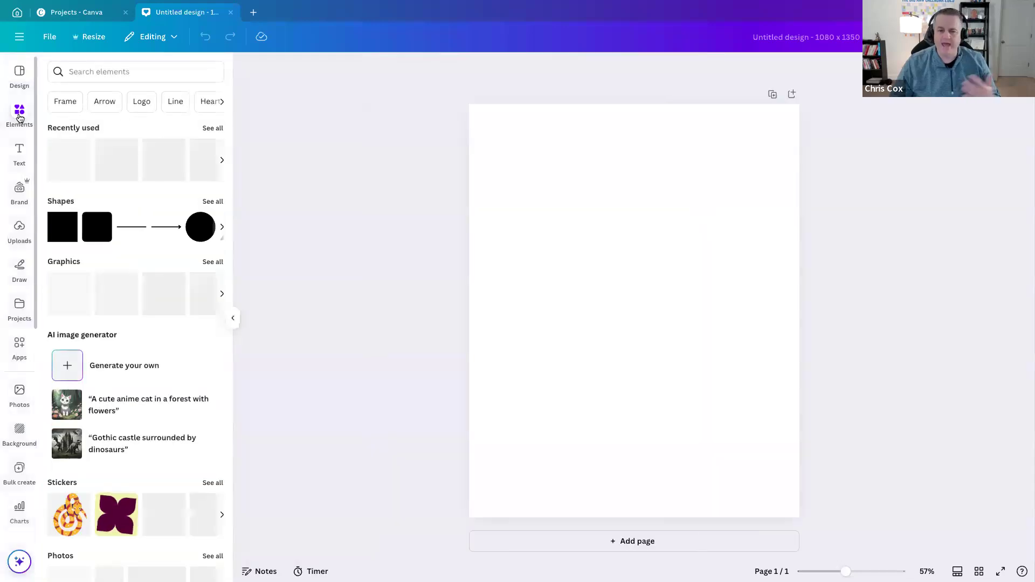
left_click(126, 72)
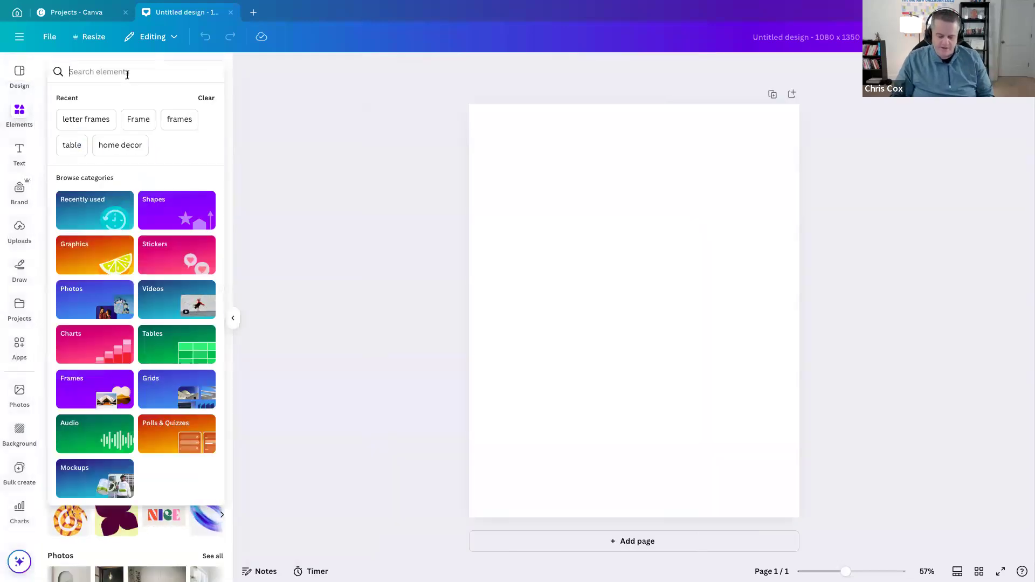
type("rec")
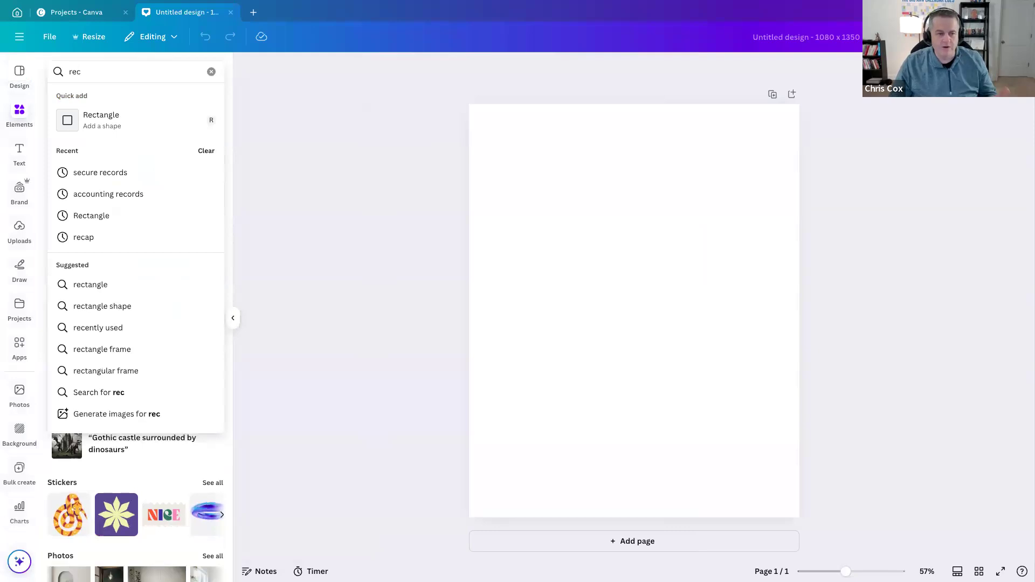
left_click(100, 118)
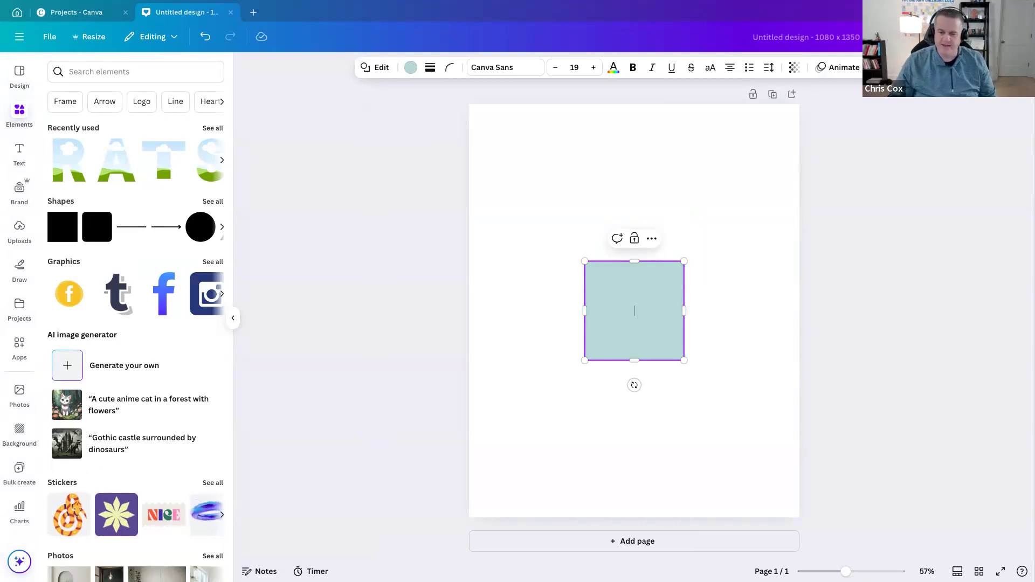
left_click(684, 235)
left_click(674, 270)
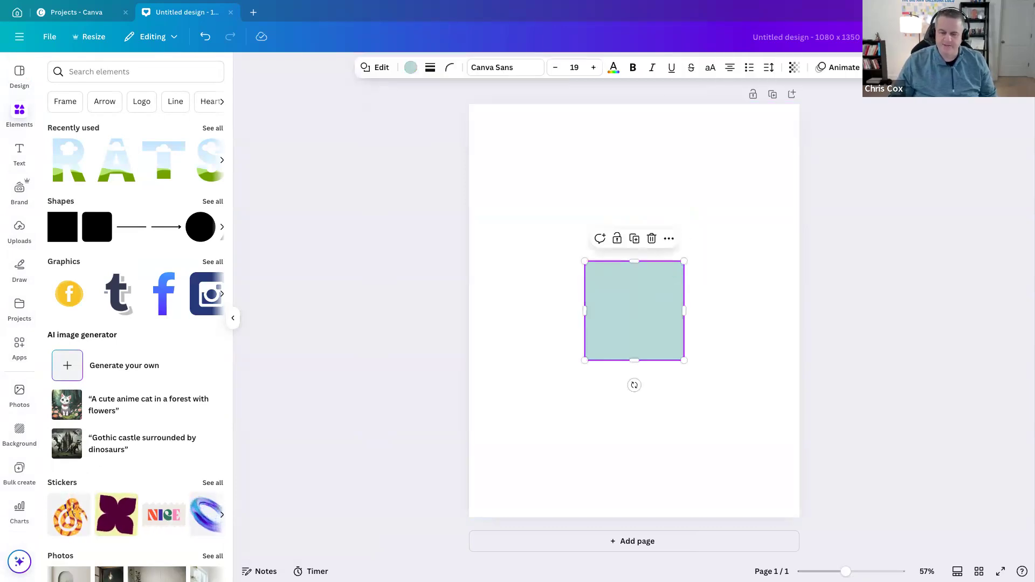
key("Delete")
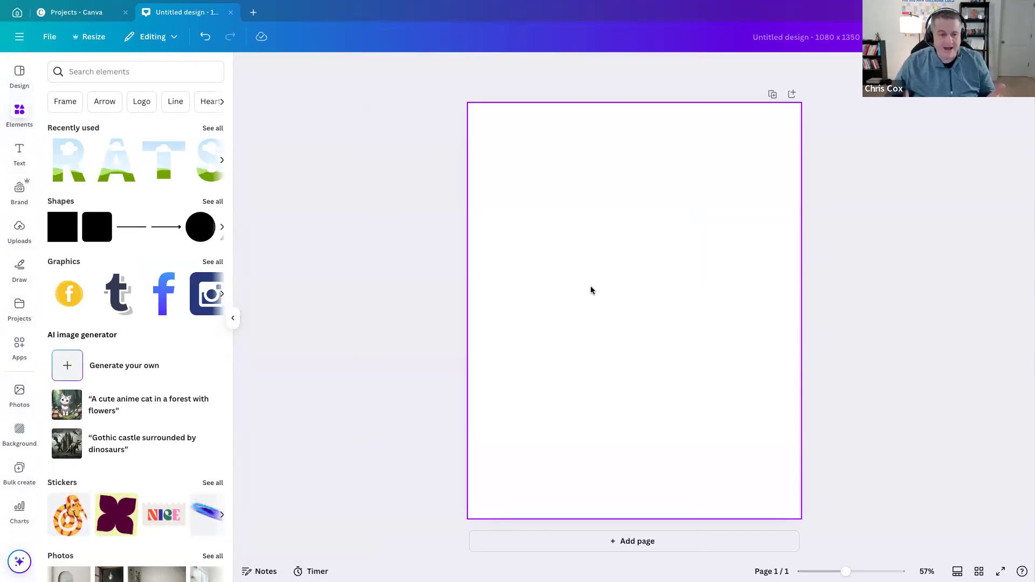
Add a default heading text to the blank page and remove it again.
left_click(19, 153)
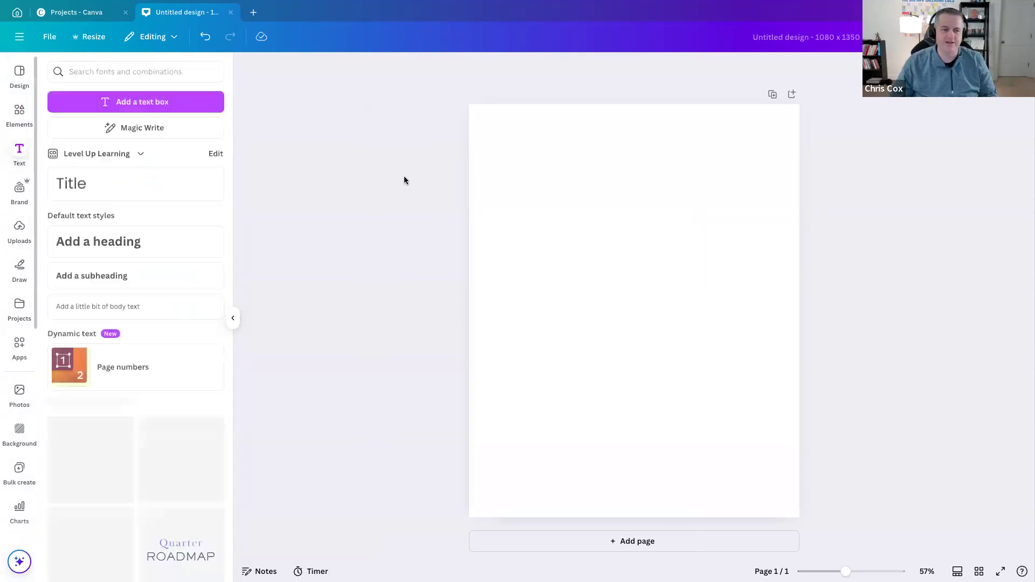
left_click(88, 243)
left_click_drag(672, 240, 610, 254)
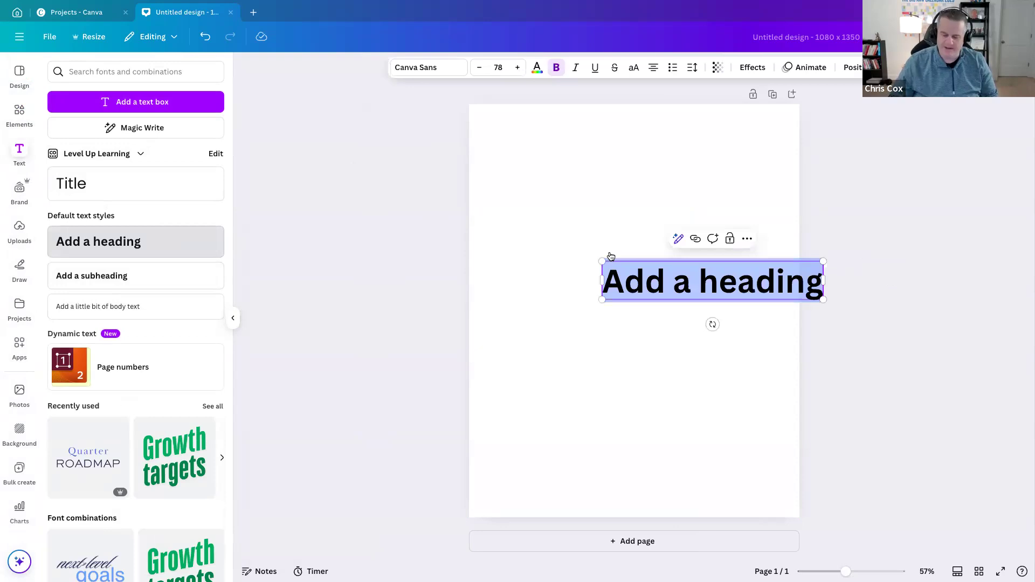
key("BackSpace")
left_click(565, 260)
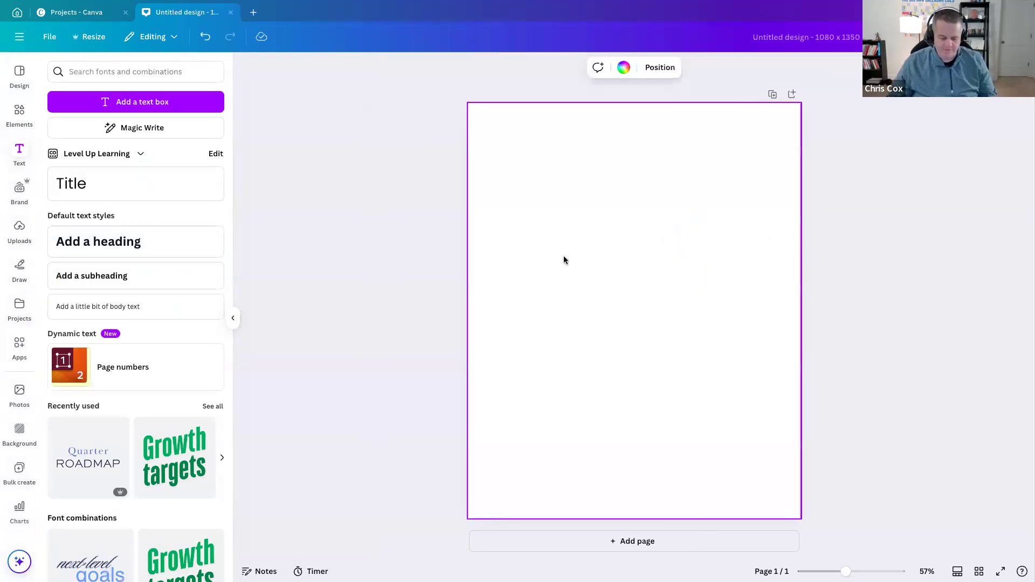
Insert a default paragraph text box on the page and remove it again.
key("t")
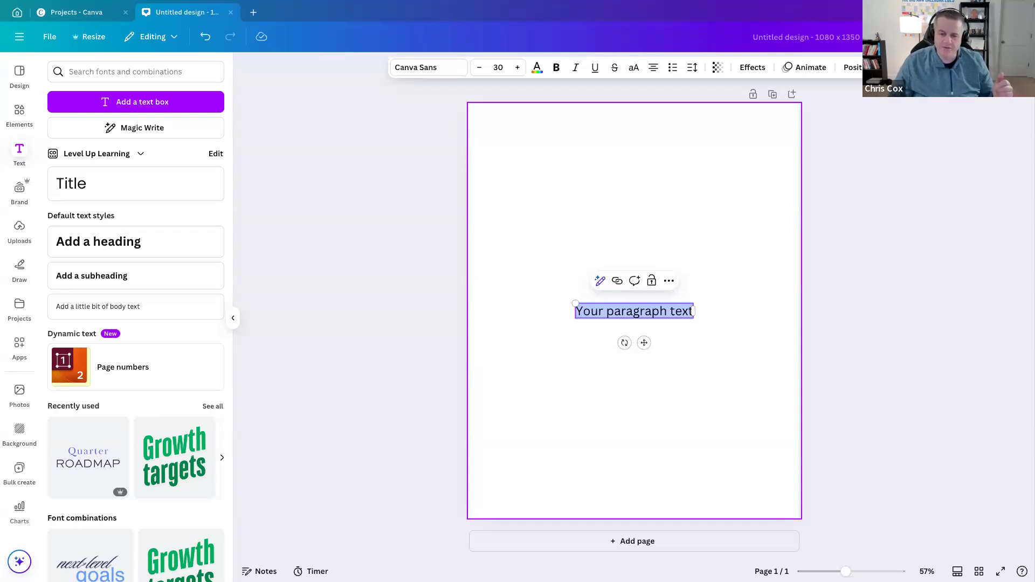
key("BackSpace")
type("r")
key("BackSpace")
left_click(589, 215)
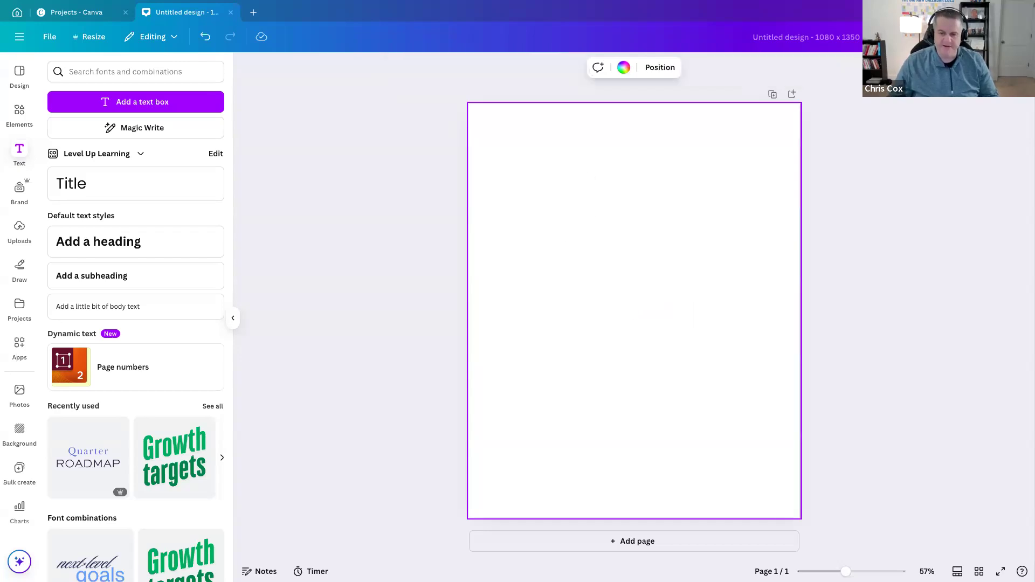
Insert a rectangle, widen it on both sides to about 730 px, and extend its upper and lower edges.
key("r")
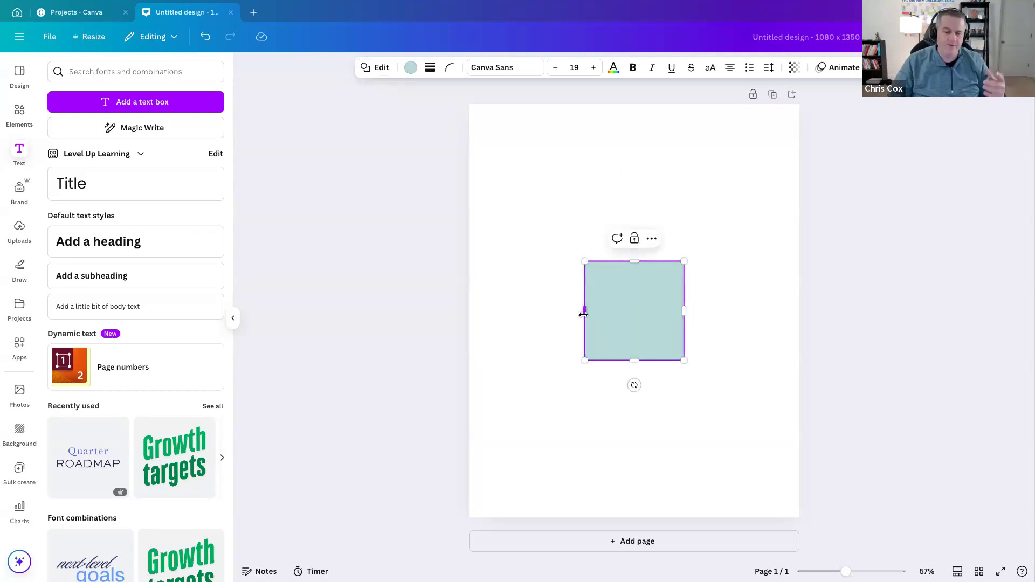
left_click_drag(584, 313, 532, 310)
left_click_drag(708, 314, 754, 313)
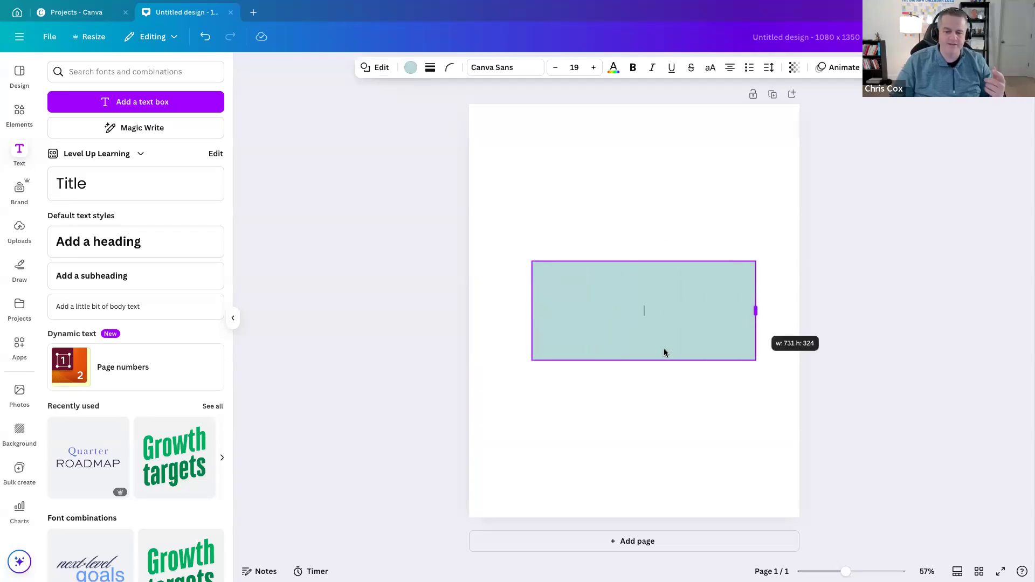
left_click_drag(642, 361, 642, 394)
left_click_drag(644, 260, 644, 236)
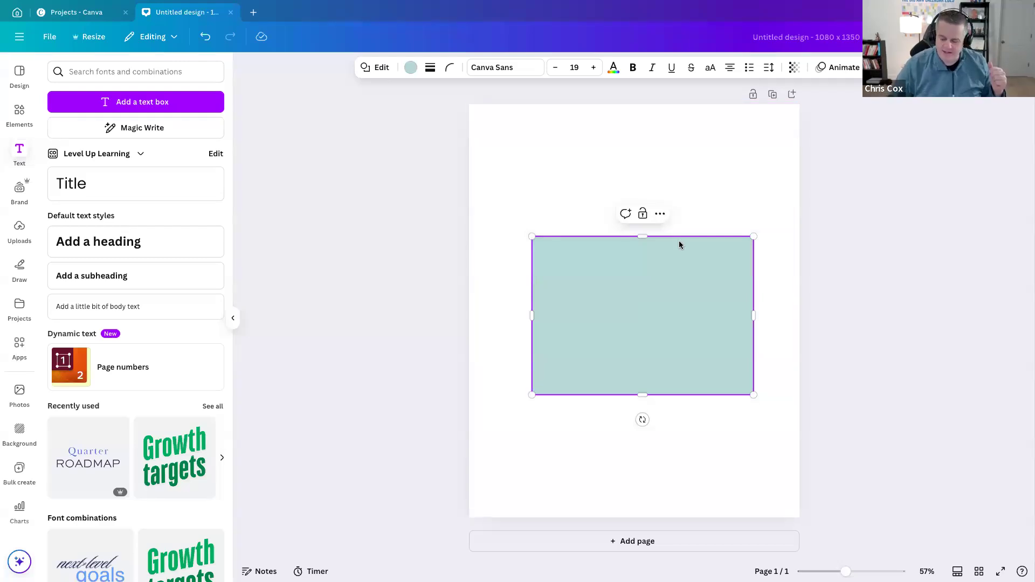
Delete the enlarged rectangle from the page.
left_click(680, 215)
left_click(674, 248)
key("Delete")
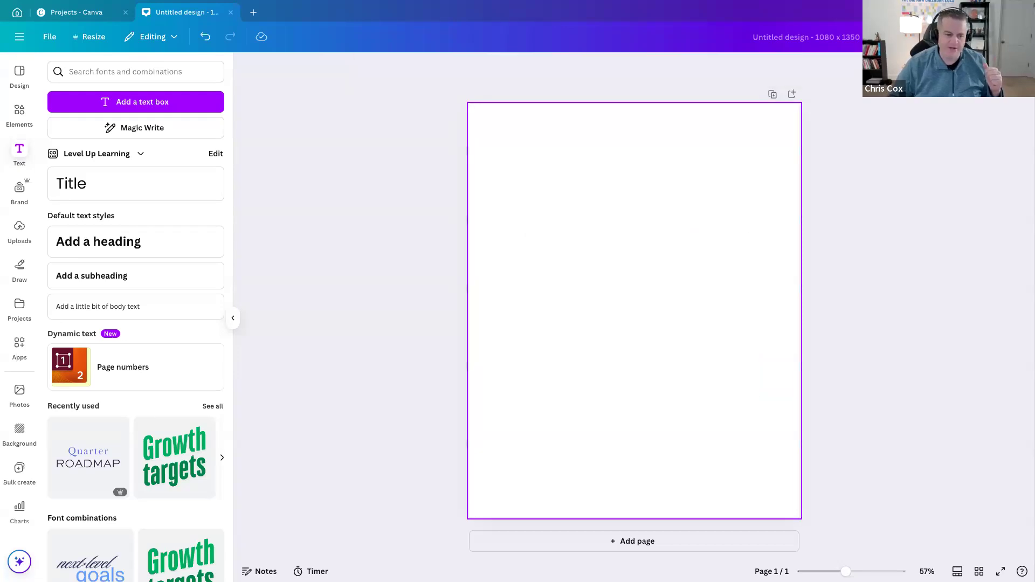
Insert a straight line at the center of the page, then delete it and undo the deletion.
key("l")
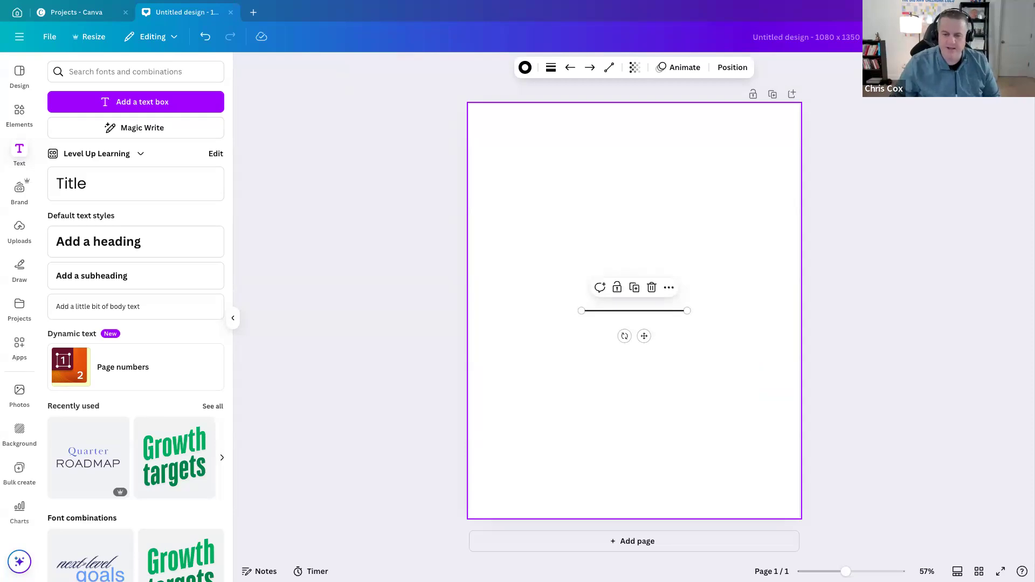
key("Delete")
key("ctrl+z")
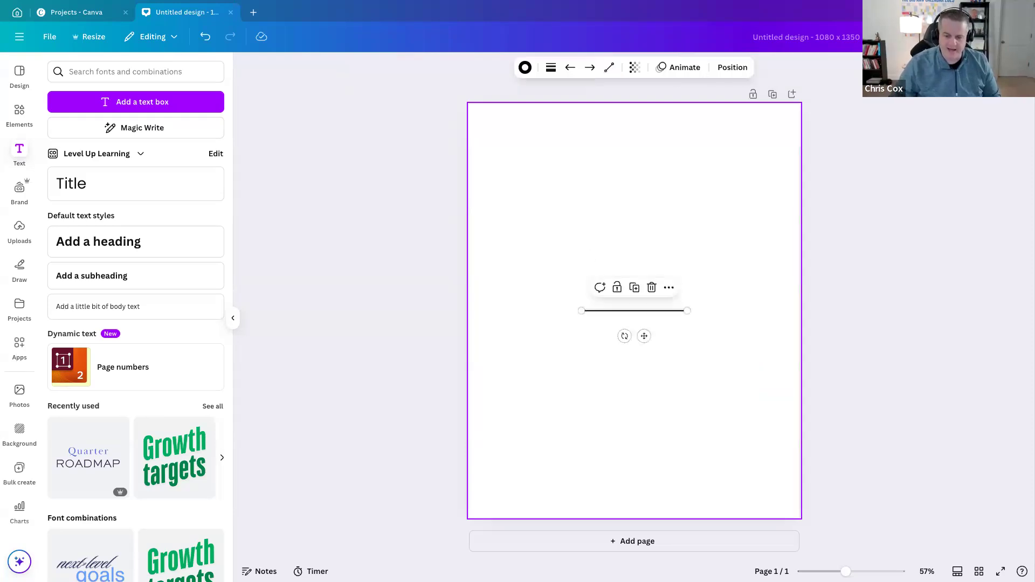
Insert a square shape and place it in the upper right area of the page, above the line.
left_click(597, 235)
key("r")
left_click_drag(626, 318, 689, 210)
Insert a default paragraph text box and place it below the line, slightly right of the page center.
left_click(614, 414)
key("t")
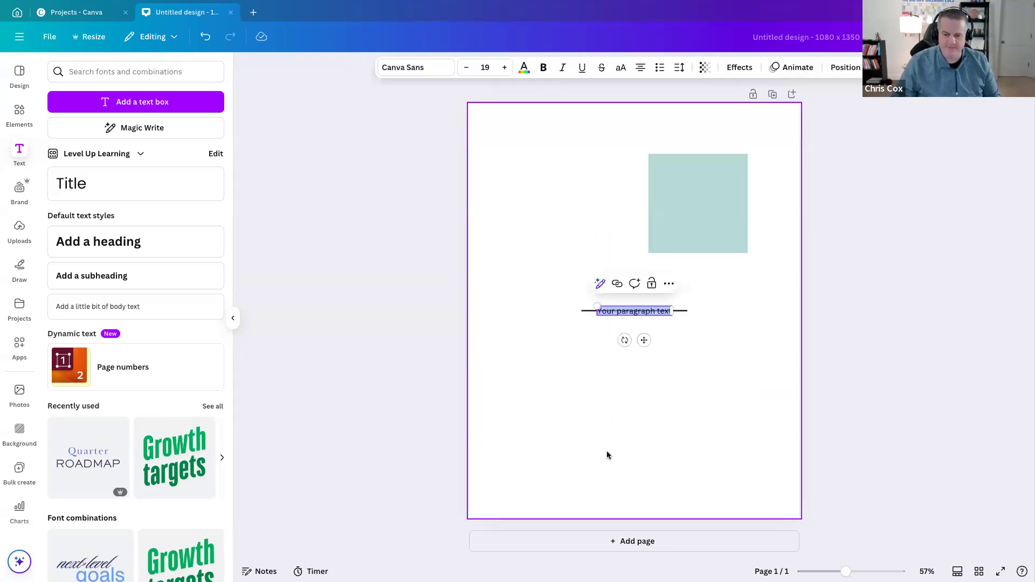
left_click_drag(643, 311, 666, 402)
left_click(623, 312)
left_click(646, 341)
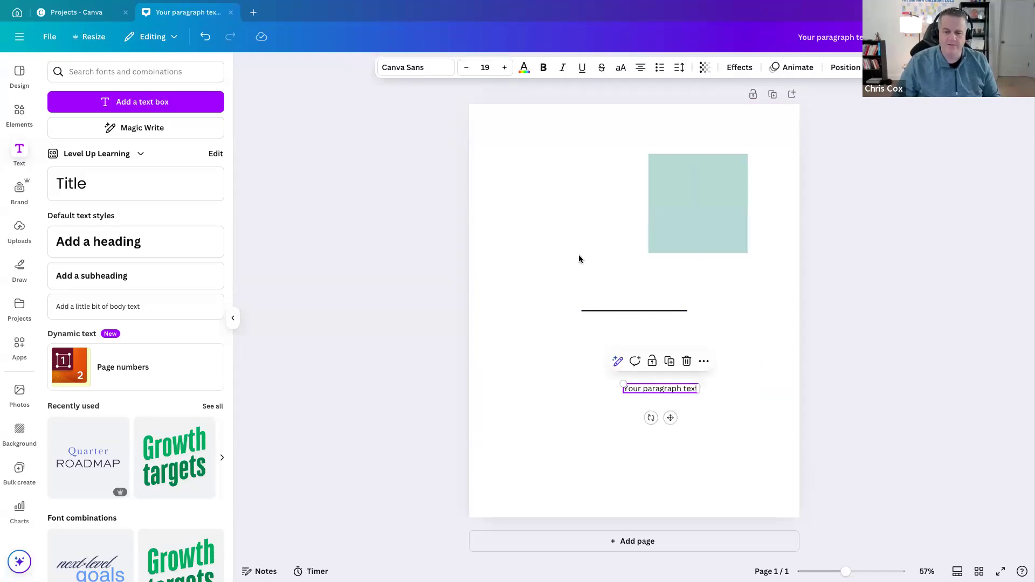
Insert a circle and place it beside the square in the upper left area of the page.
left_click(575, 251)
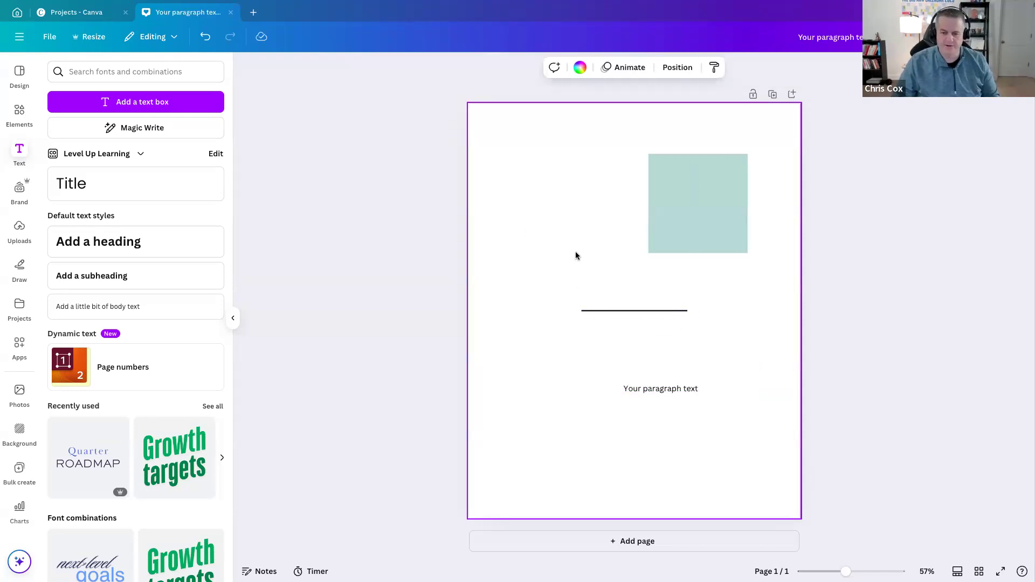
key("c")
left_click_drag(627, 301, 563, 223)
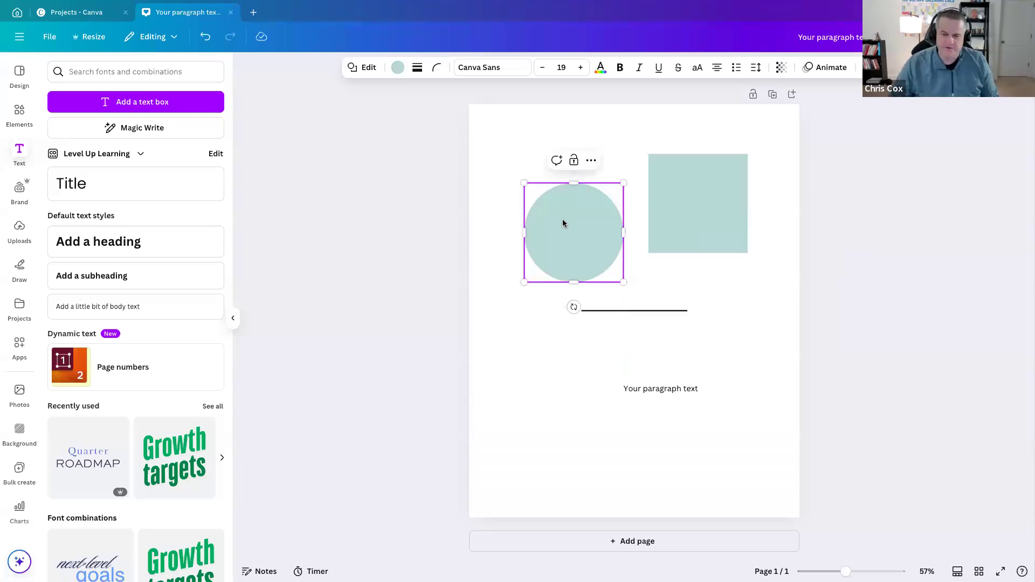
left_click_drag(624, 283, 558, 270)
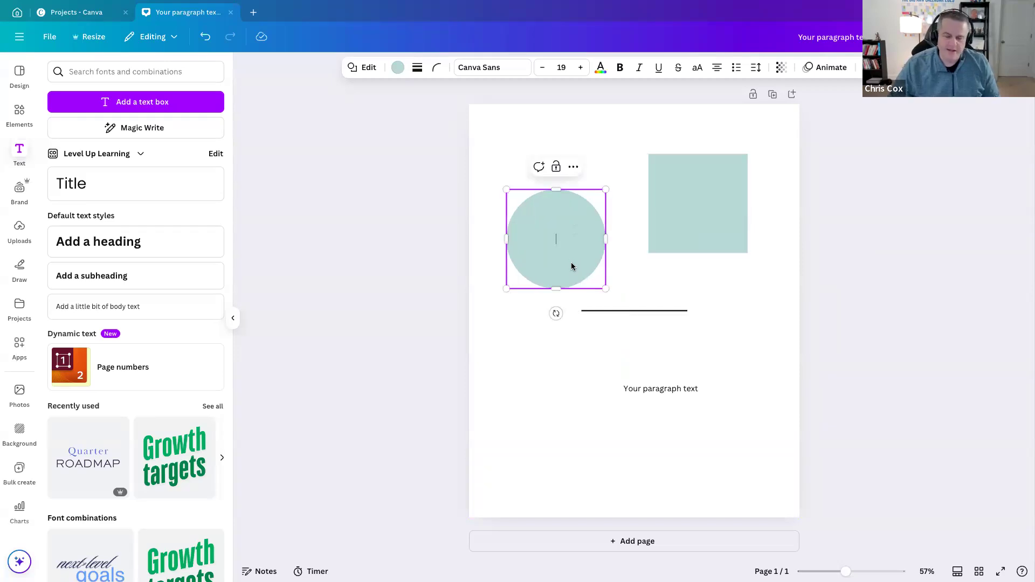
double_click(573, 267)
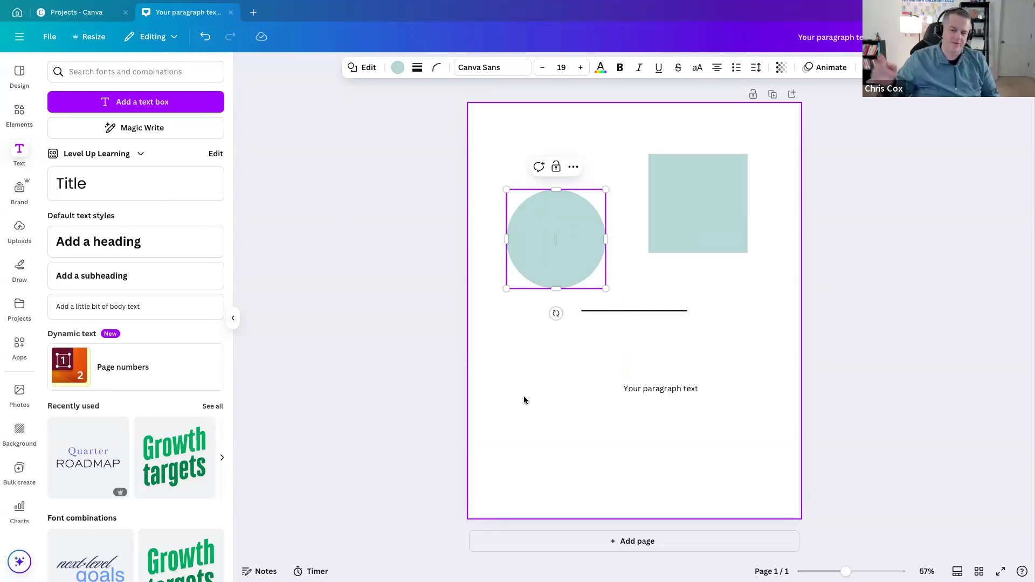
Reshape the circle into a flattened oval beside the square, then undo the last two resizes.
left_click_drag(556, 289, 728, 280)
left_click_drag(573, 246, 557, 210)
mouse_move(535, 177)
left_mouse_down()
mouse_move(550, 197)
mouse_move(539, 180)
left_mouse_up()
left_click_drag(585, 262, 582, 233)
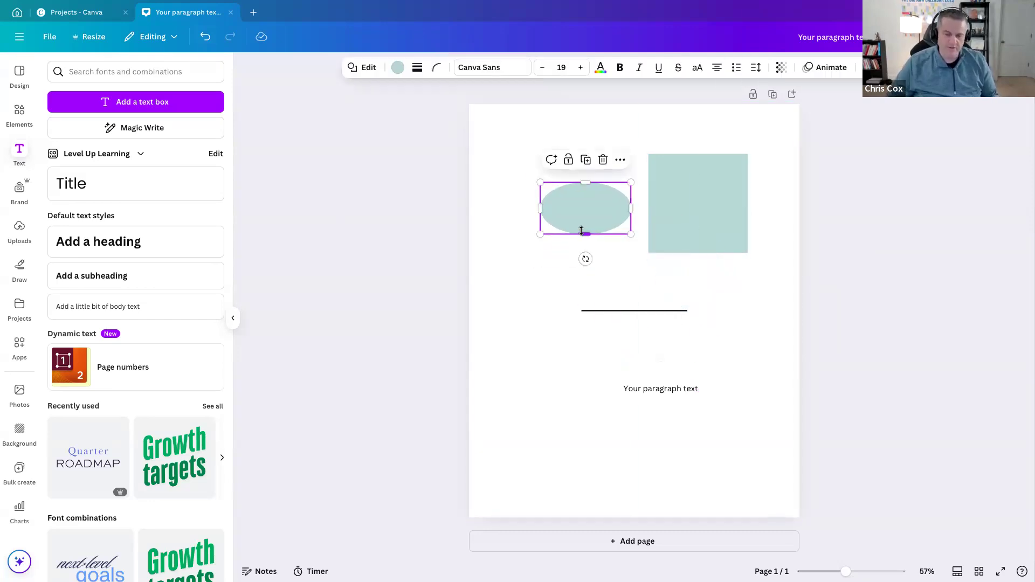
key("ctrl+z")
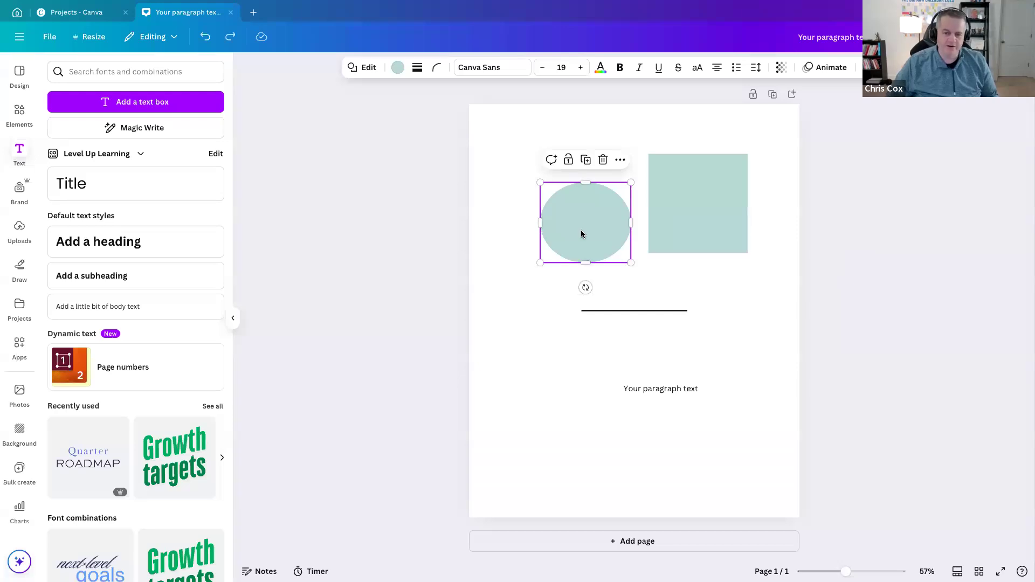
key("ctrl+z")
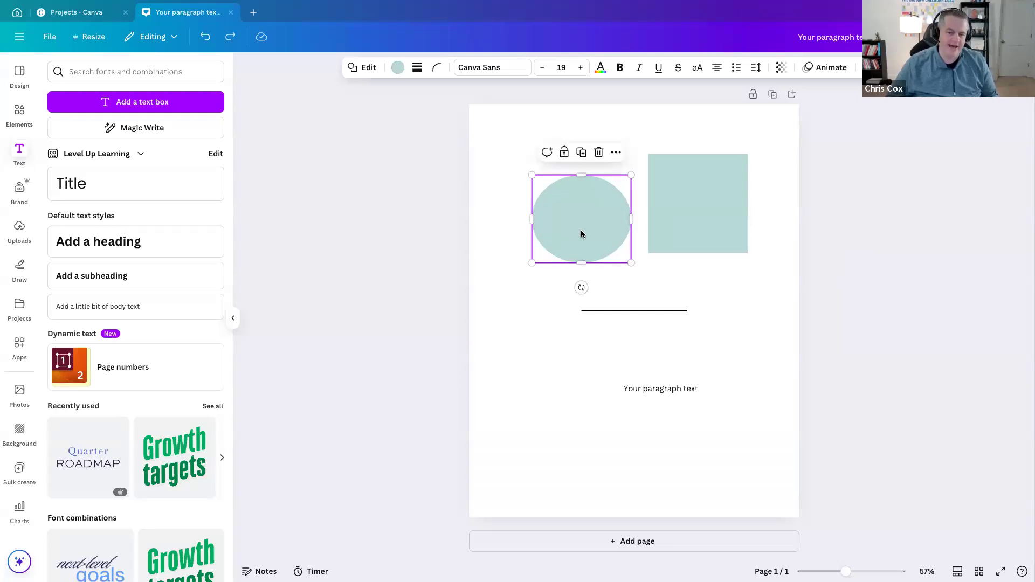
Move the oval down to just above the line and place the paragraph text directly beneath the square.
left_click_drag(581, 234, 571, 268)
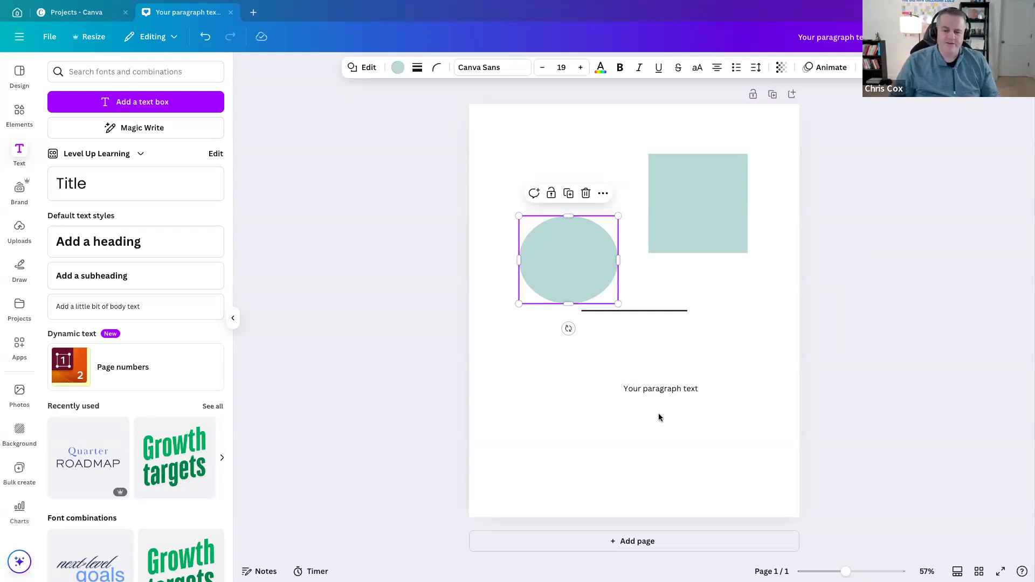
left_click_drag(657, 396, 694, 267)
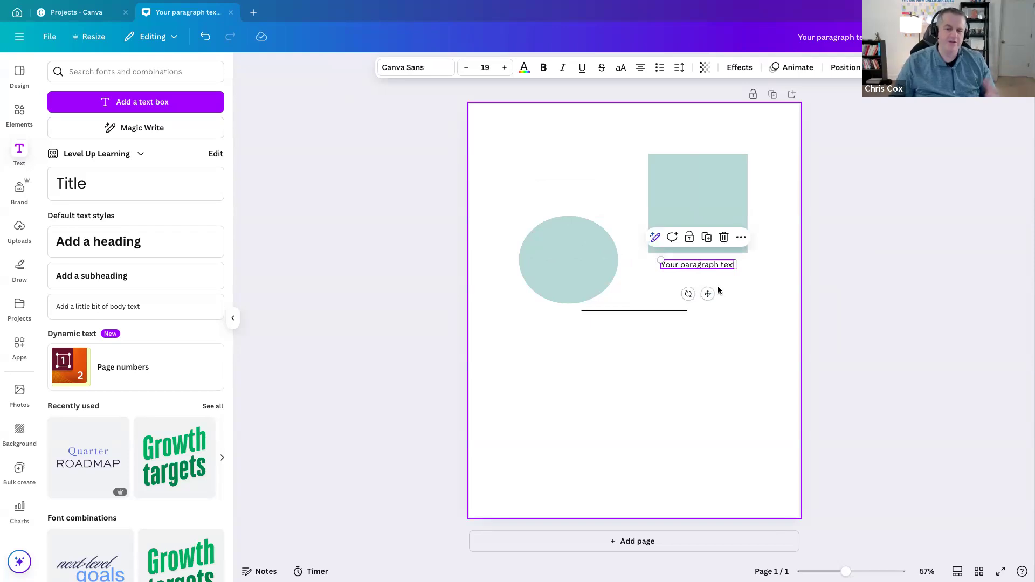
left_click(708, 219)
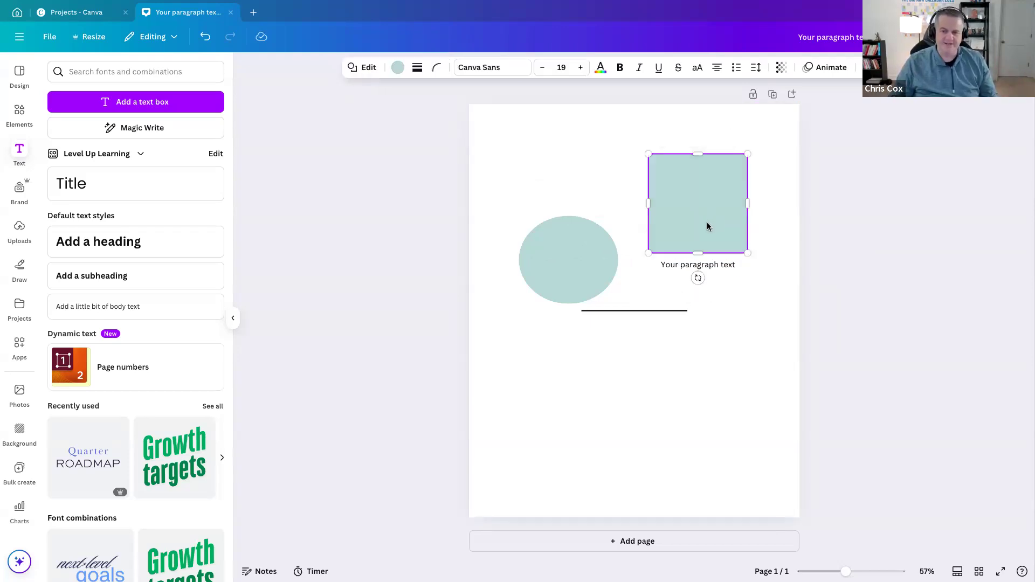
Group the square, paragraph text and line, and move the group slightly down and to the right.
left_click(681, 265, "shift")
left_click(629, 311, "shift")
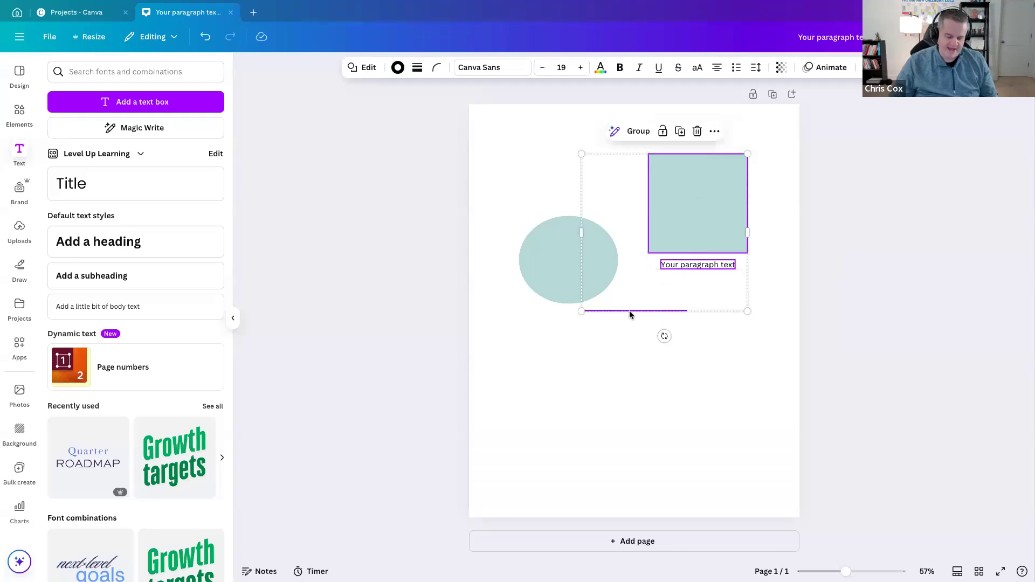
key("ctrl+g")
left_click_drag(657, 255, 672, 268)
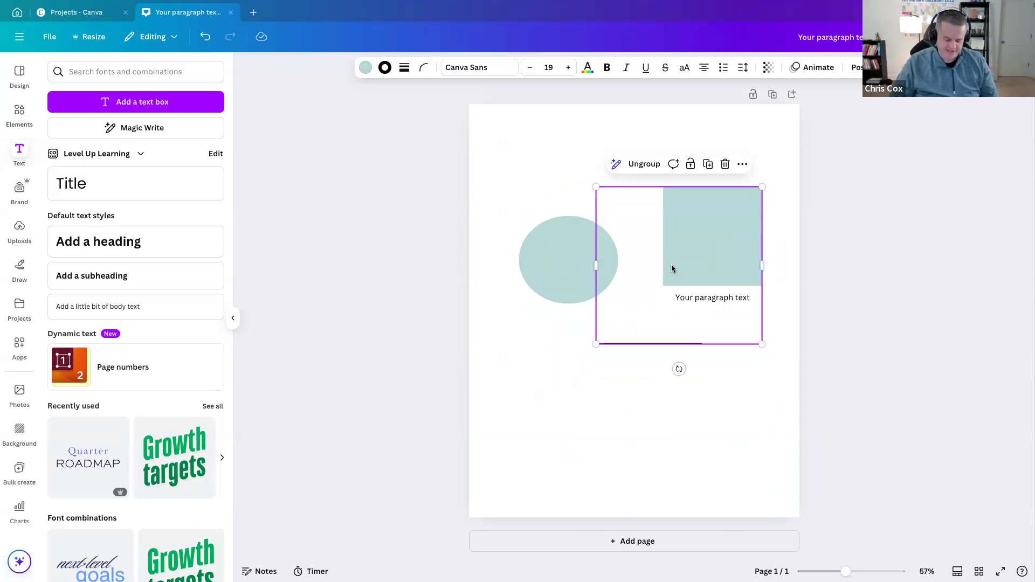
Ungroup the objects, moving the paragraph text to just below the page center and the line directly beneath the square.
key("ctrl+shift+g")
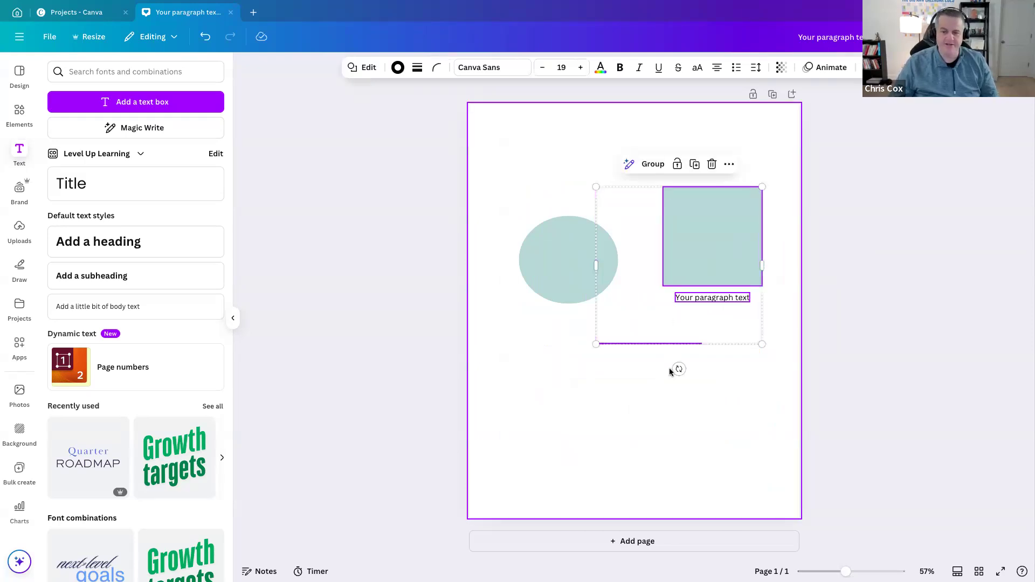
left_click(716, 317)
left_click_drag(719, 303, 649, 382)
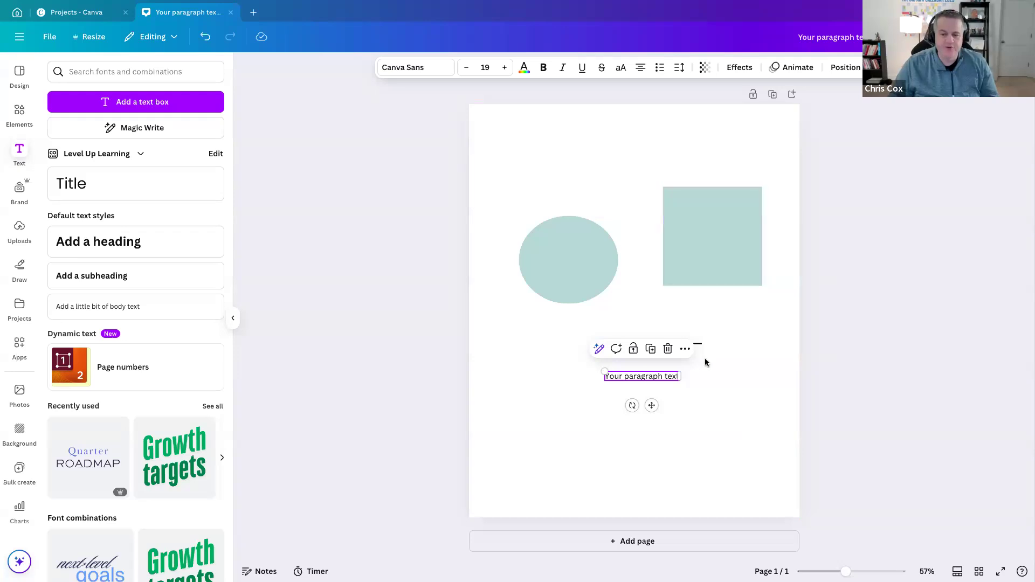
left_click(690, 344)
left_click_drag(703, 337, 754, 289)
Group the oval and square to shift them up the page together, then ungroup them.
left_click(588, 275)
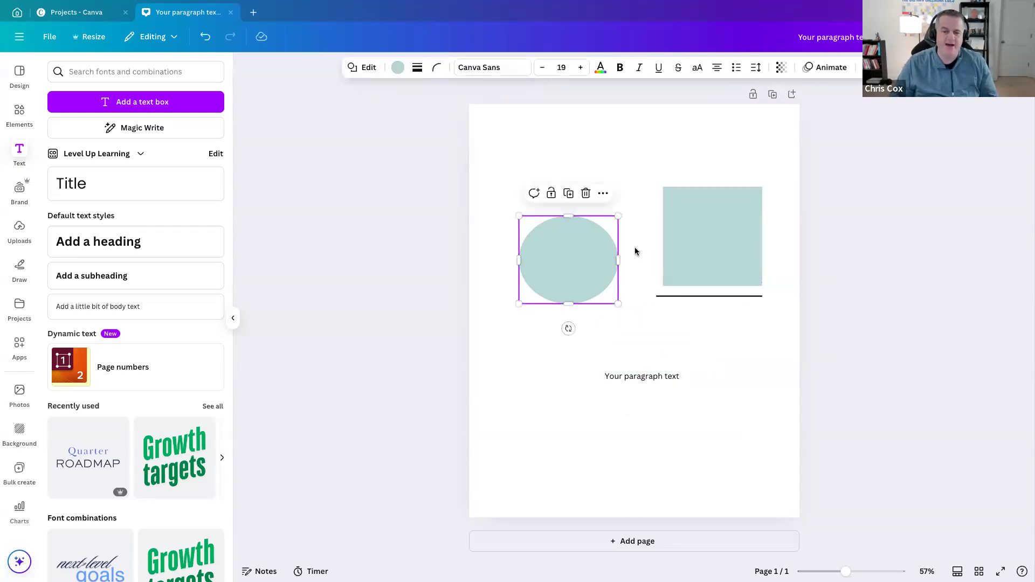
left_click(699, 250, "shift")
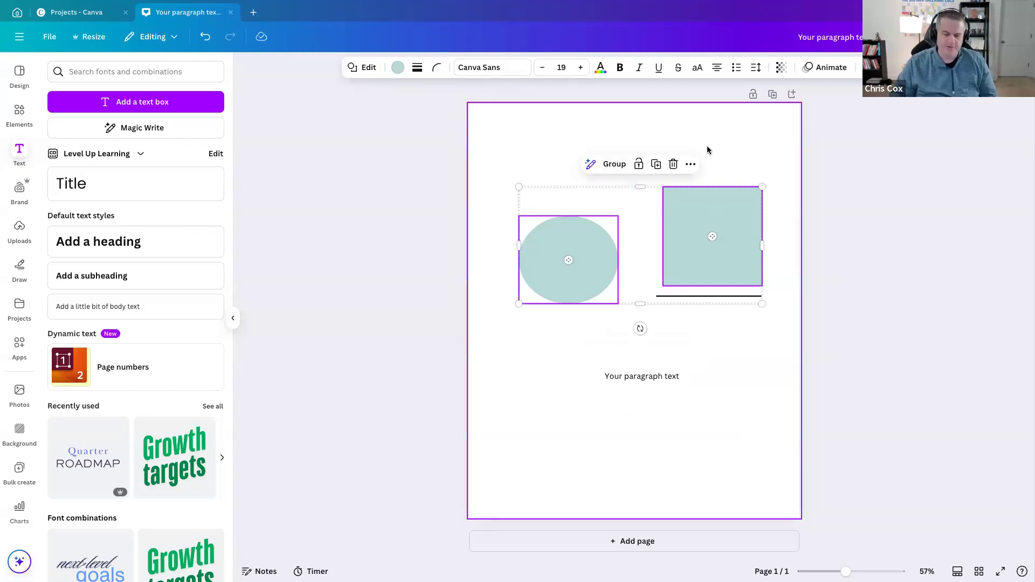
key("ctrl+g")
left_click_drag(665, 259, 662, 214)
key("ctrl+shift+g")
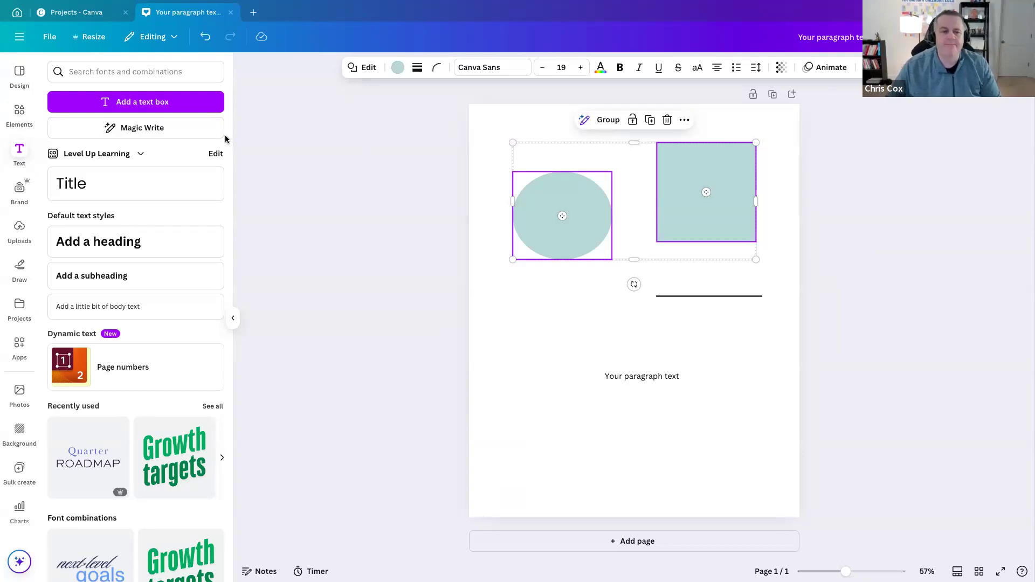
Search the elements library for interior design, then switch to the related Home decor search.
left_click(19, 113)
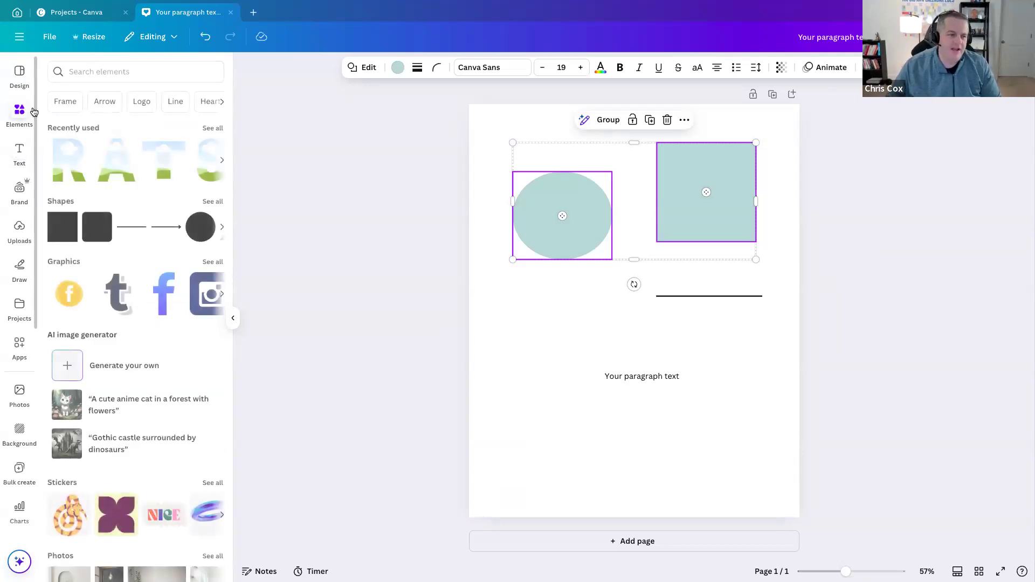
left_click(104, 74)
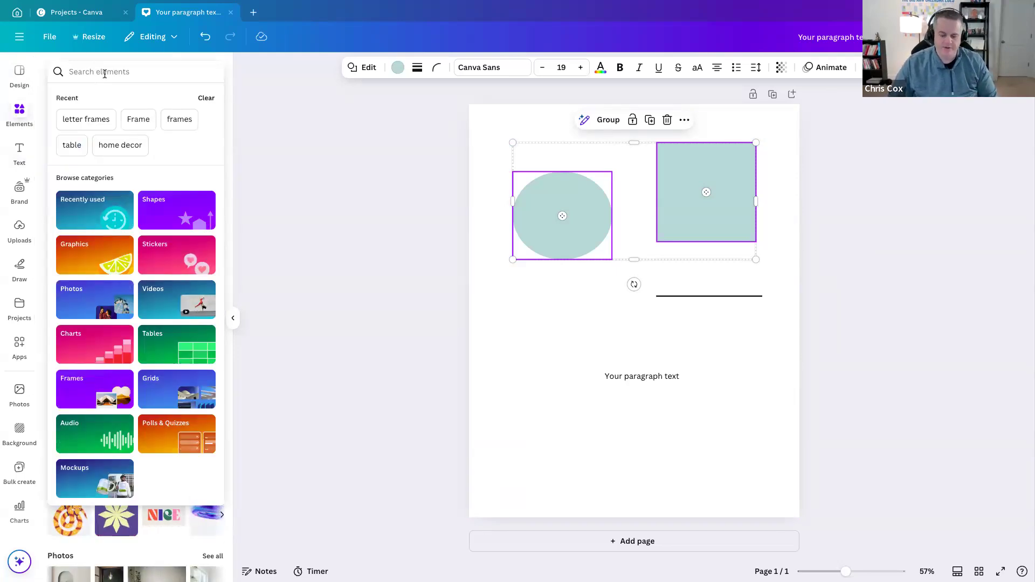
type("int")
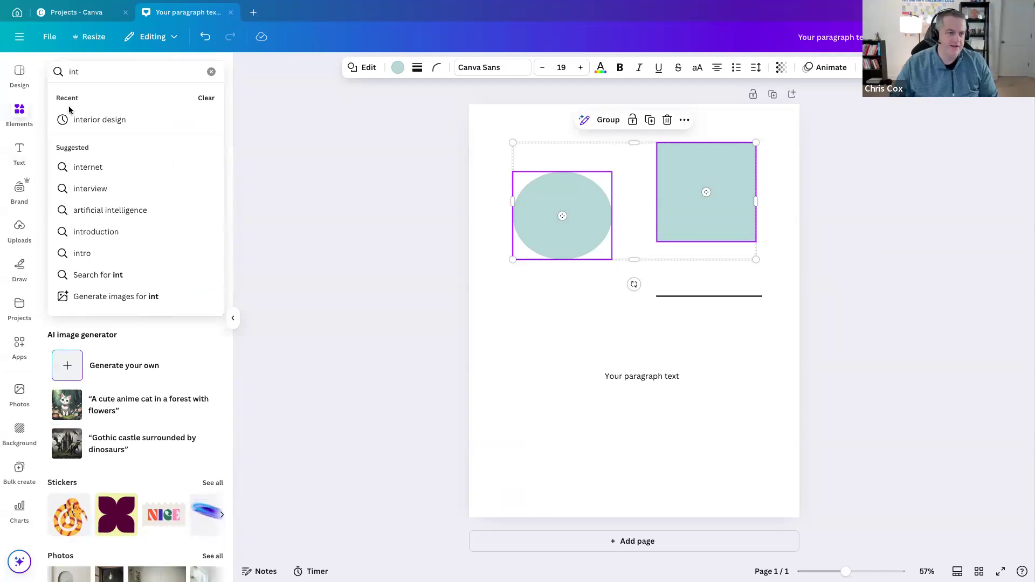
left_click(75, 117)
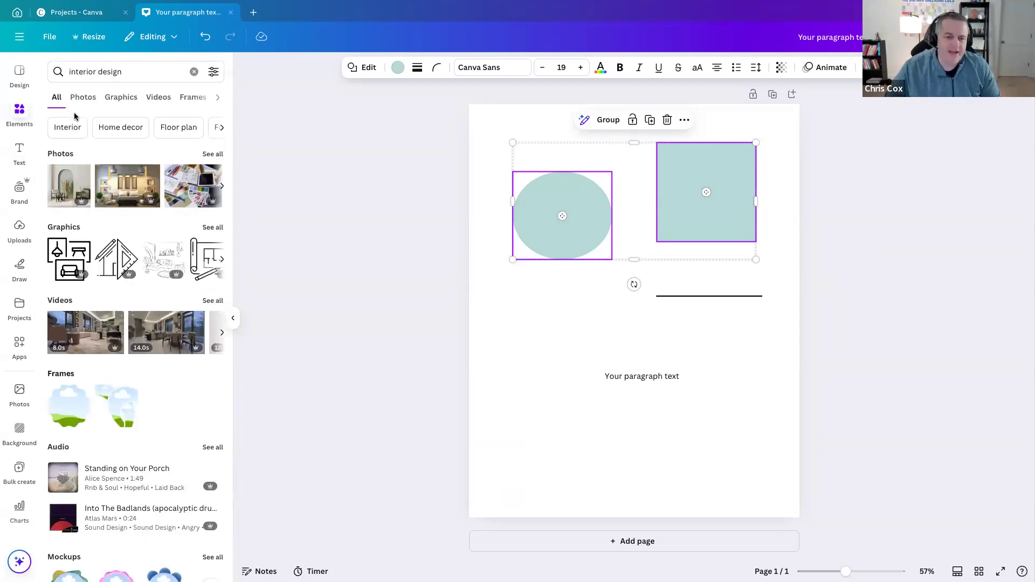
left_click(110, 131)
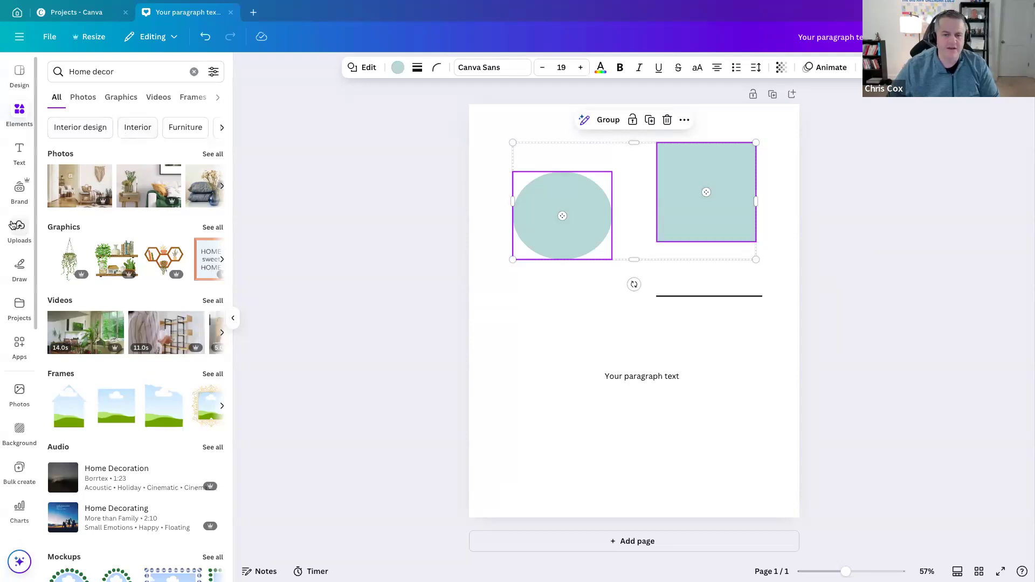
Insert the uploaded photo of the man in the green shirt below the line and move the paragraph text just above the line.
left_click(23, 233)
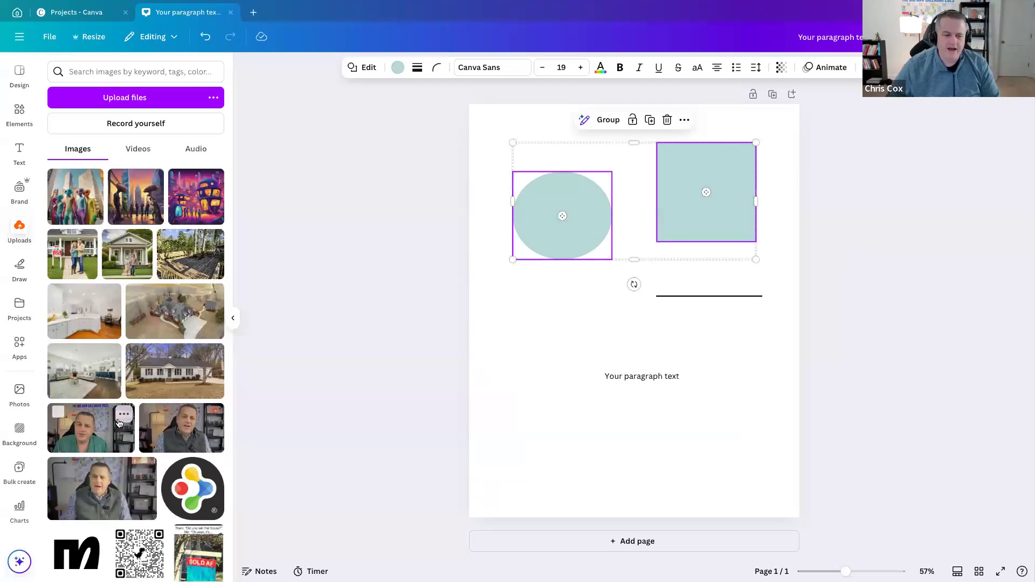
left_click(102, 432)
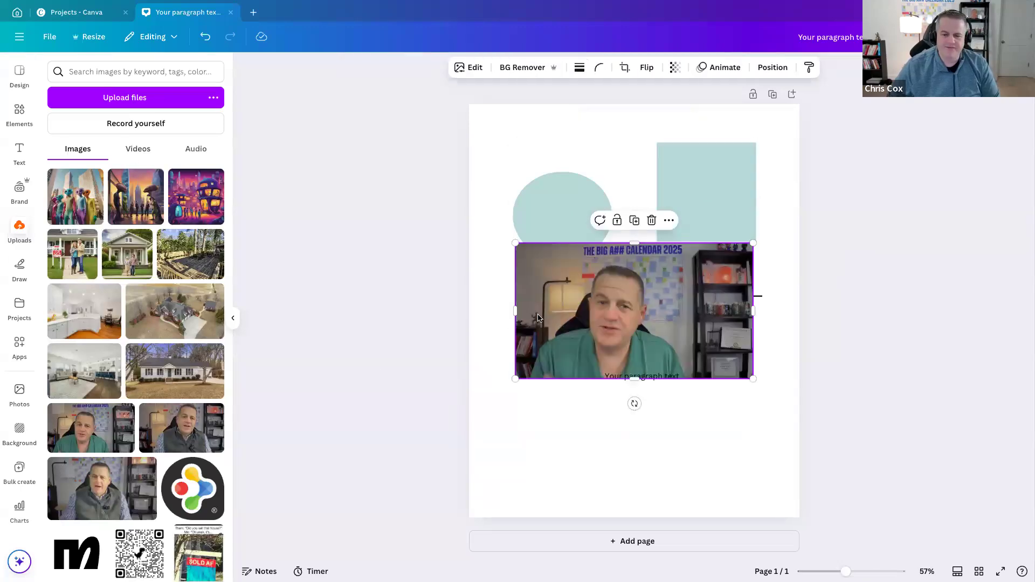
mouse_move(651, 278)
left_mouse_down()
mouse_move(647, 385)
mouse_move(663, 284)
left_mouse_up()
left_click_drag(663, 398, 659, 382)
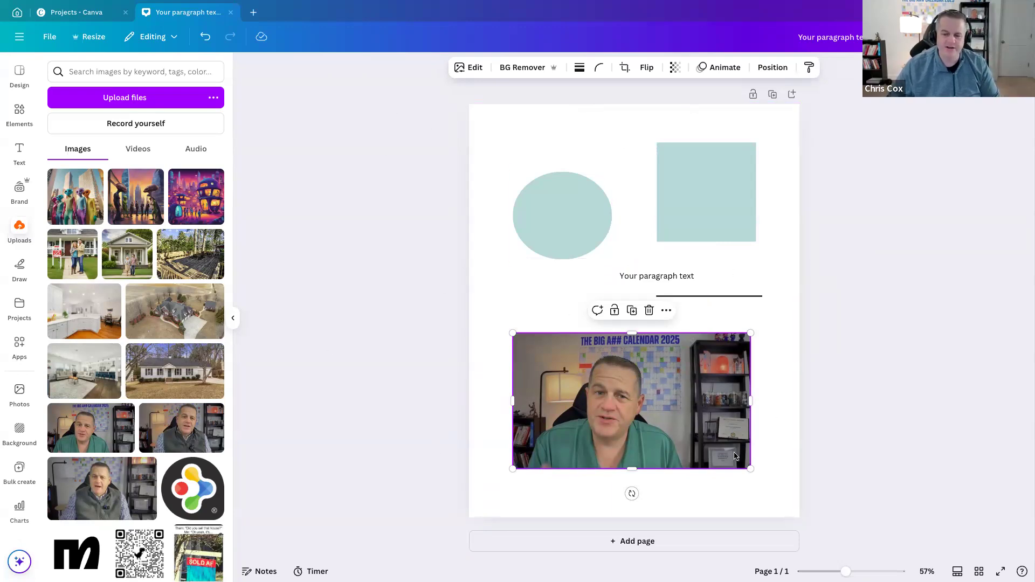
Remove the background of the inserted photo and move the cutout to the page's lower right corner.
left_click(511, 70)
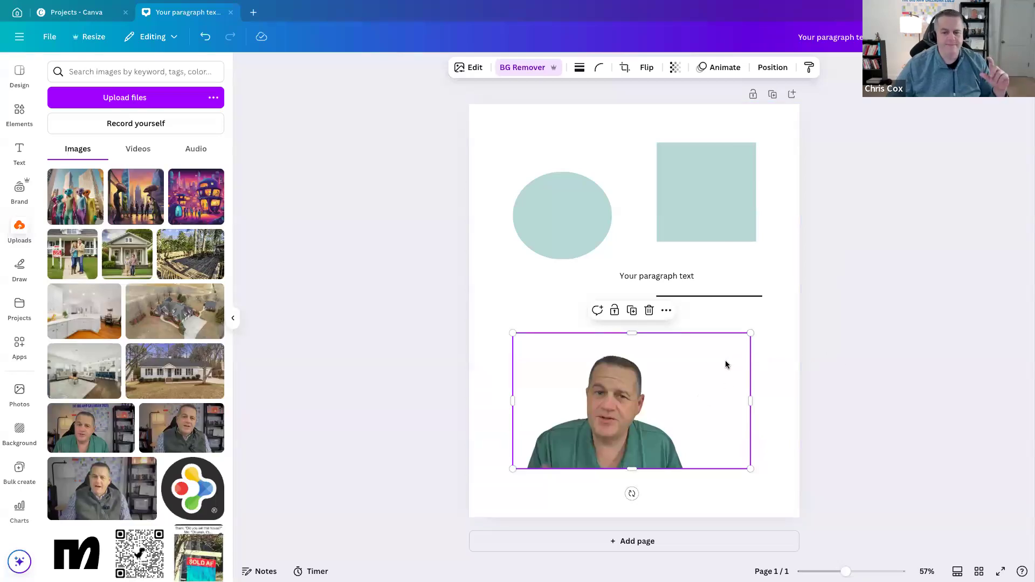
left_click_drag(723, 363, 715, 365)
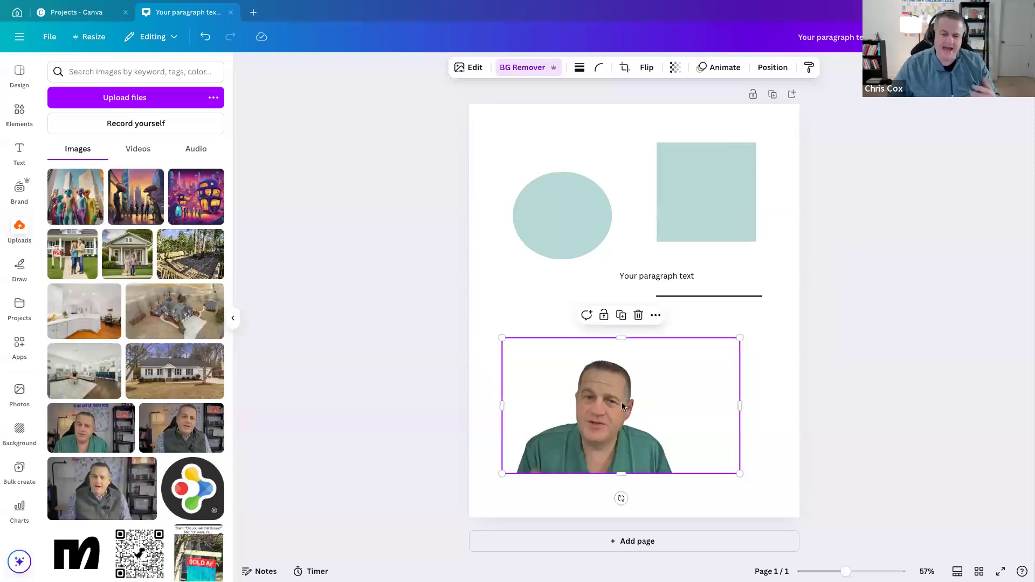
left_click_drag(621, 408, 710, 447)
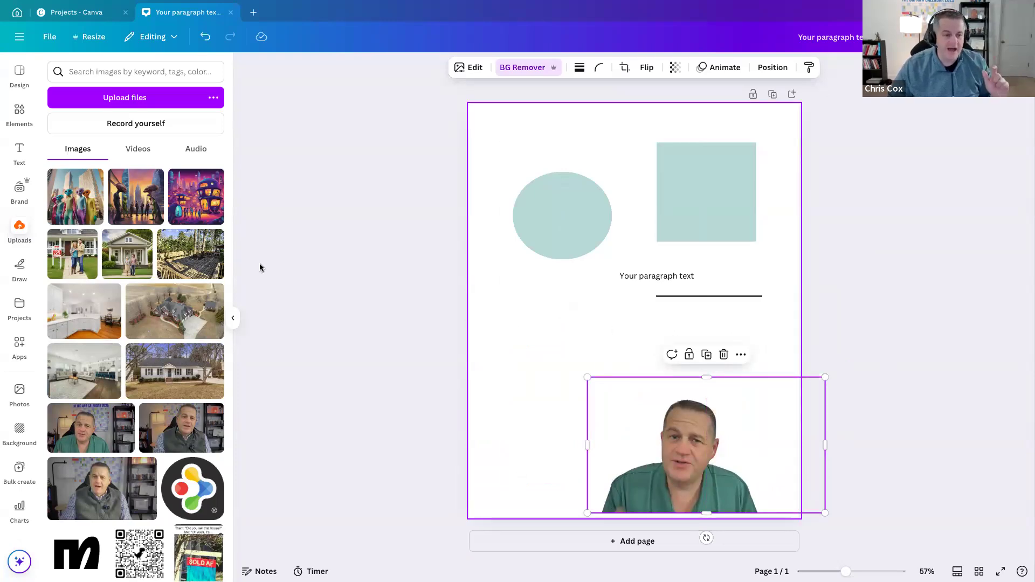
Search the elements library for Frame and place a circular frame below the oval.
left_click(22, 116)
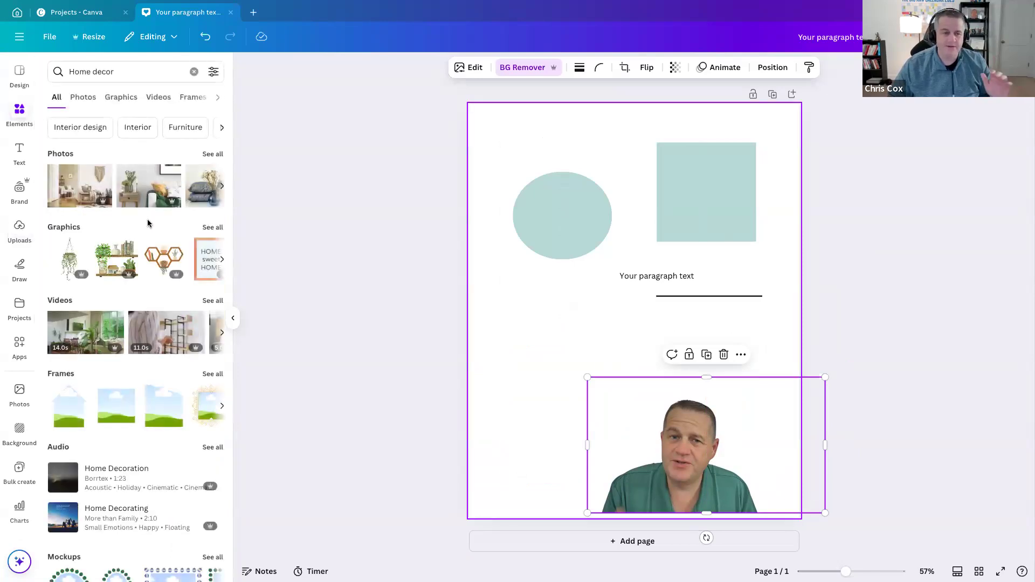
left_click(113, 75)
type("f")
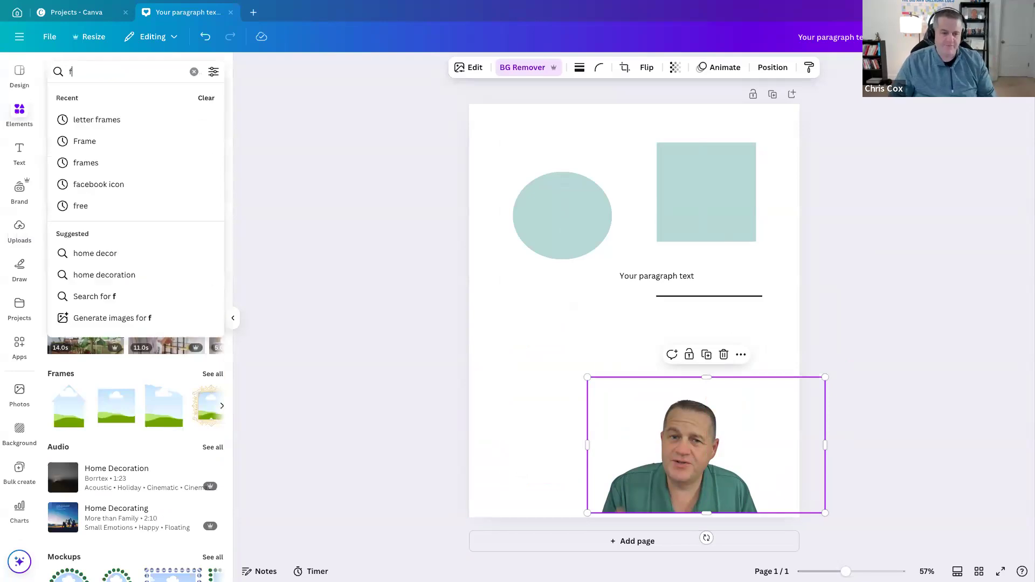
type("rame")
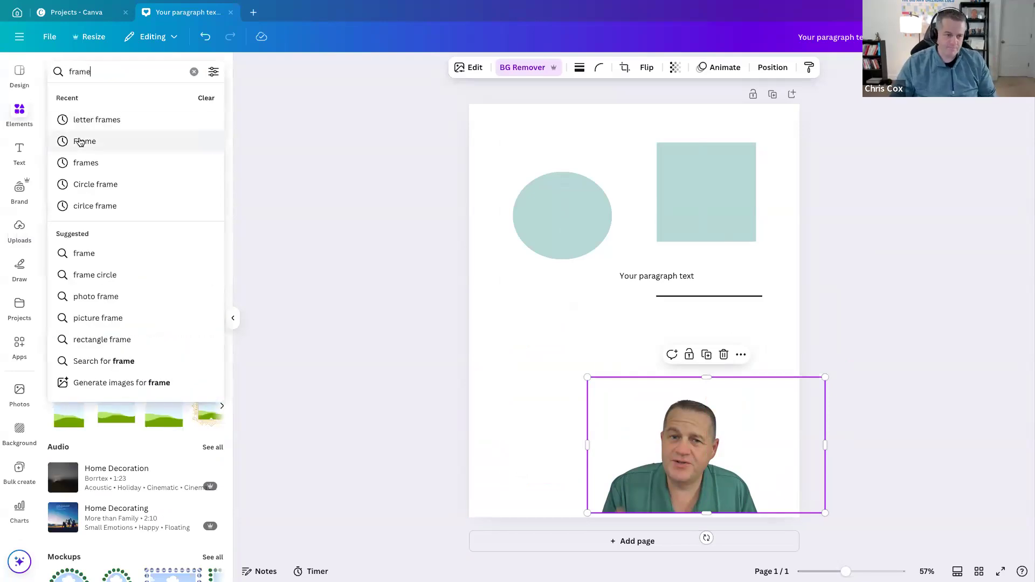
left_click(81, 141)
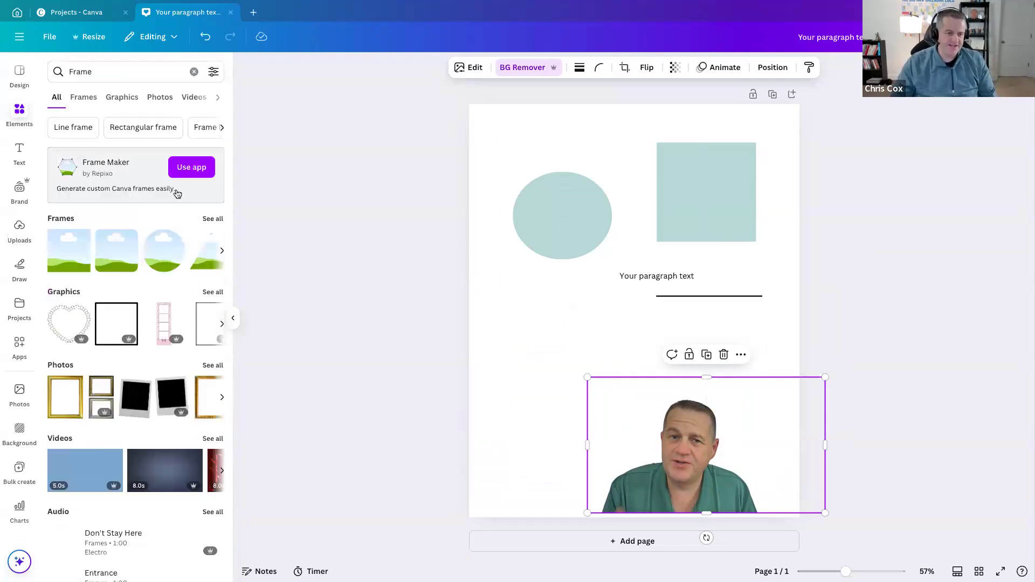
left_click(160, 251)
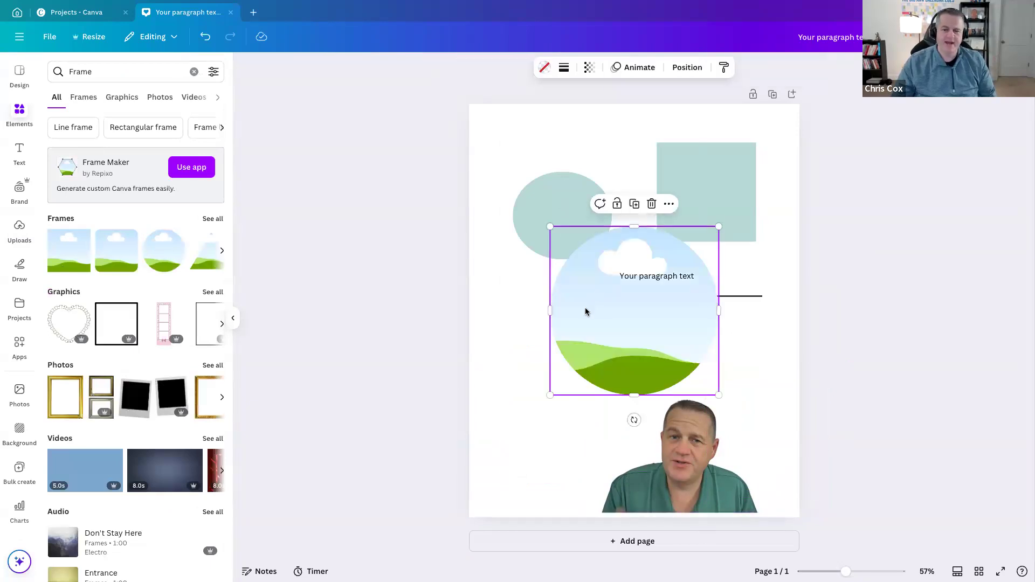
left_click_drag(585, 310, 529, 349)
Delete the cutout photo and fill the circular frame with the uploaded gray-vest photo, placing it in the page's lower right area.
left_click_drag(697, 442, 813, 439)
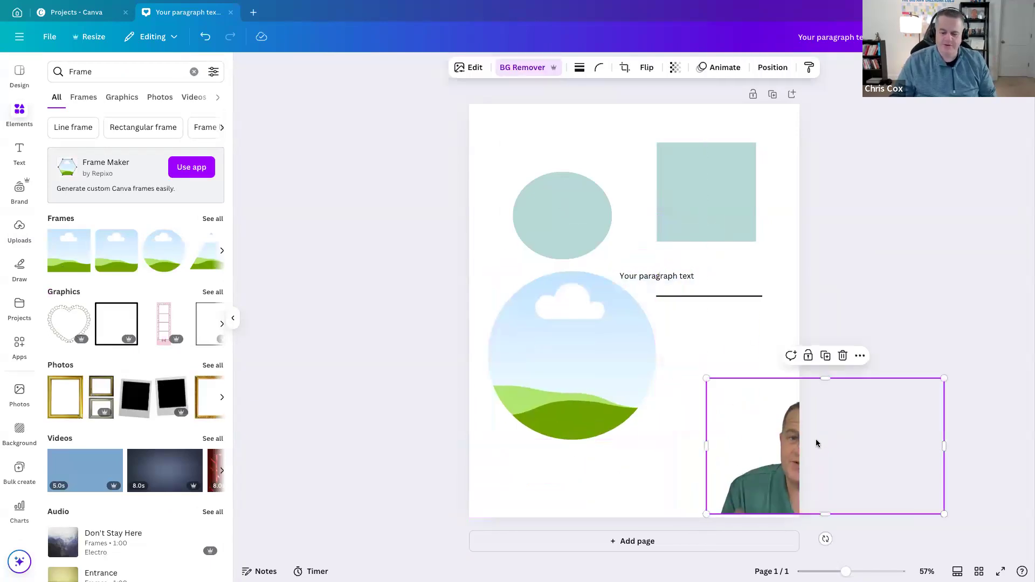
key("Delete")
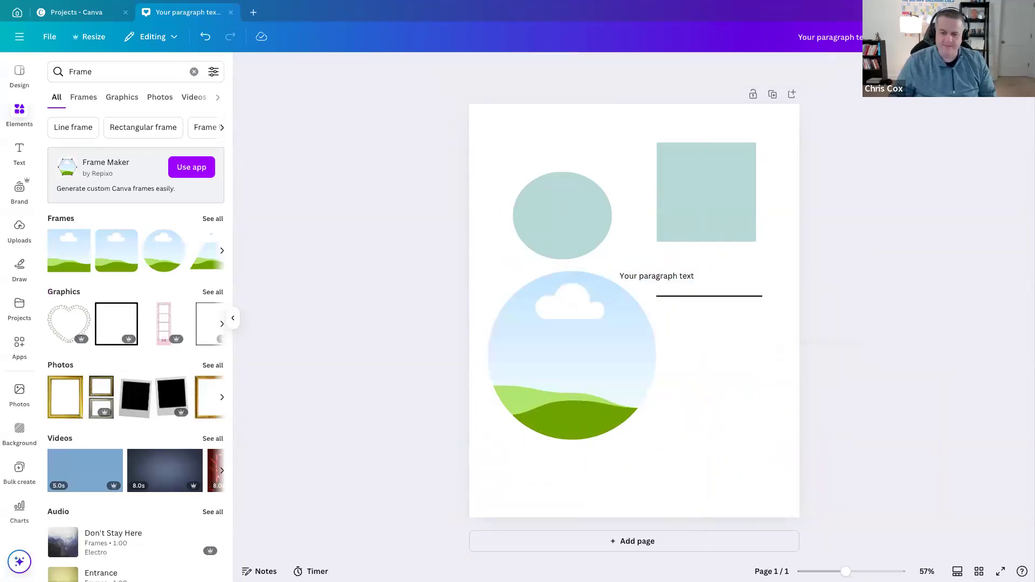
left_click(20, 229)
left_click_drag(182, 432, 517, 384)
left_click_drag(520, 342, 615, 406)
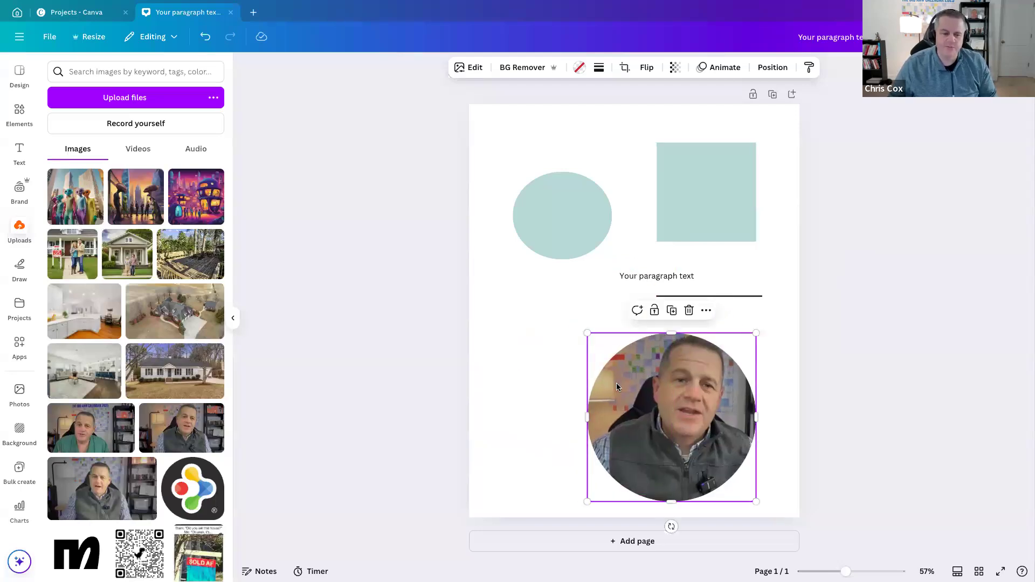
Search the elements library for letter frames and delete the circular photo together with its frame.
left_click(20, 115)
left_click(75, 72)
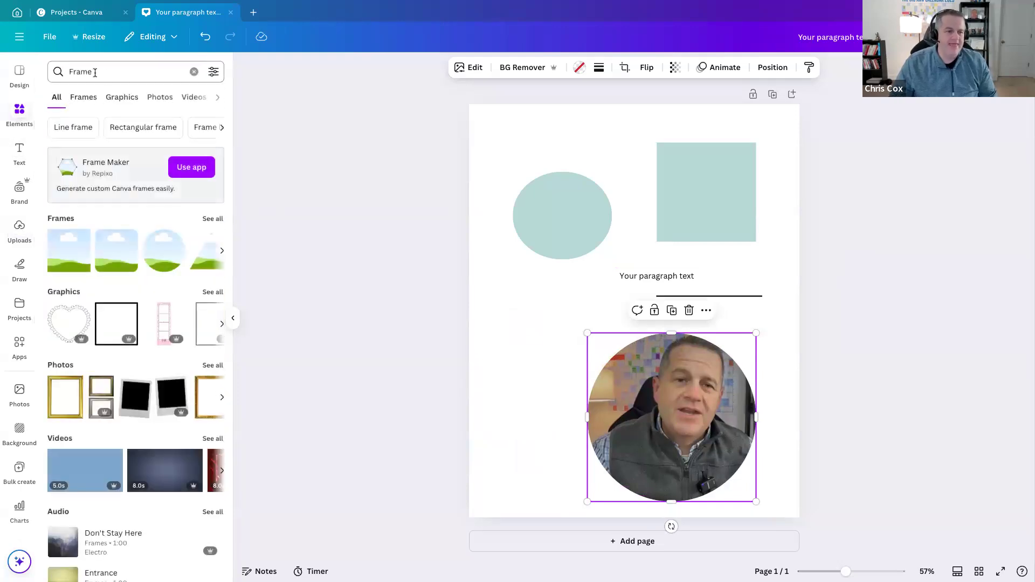
type("letter")
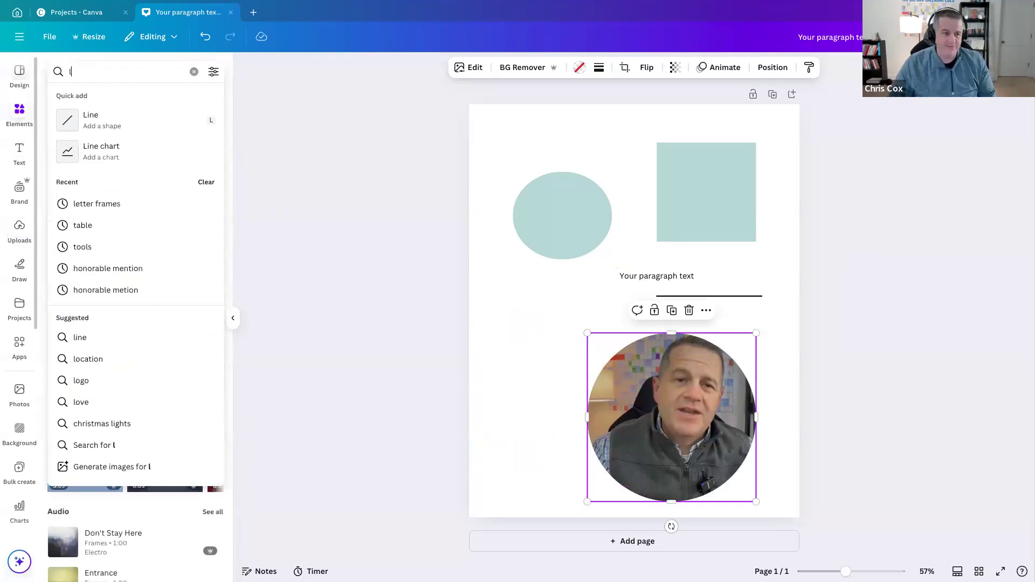
left_click(79, 116)
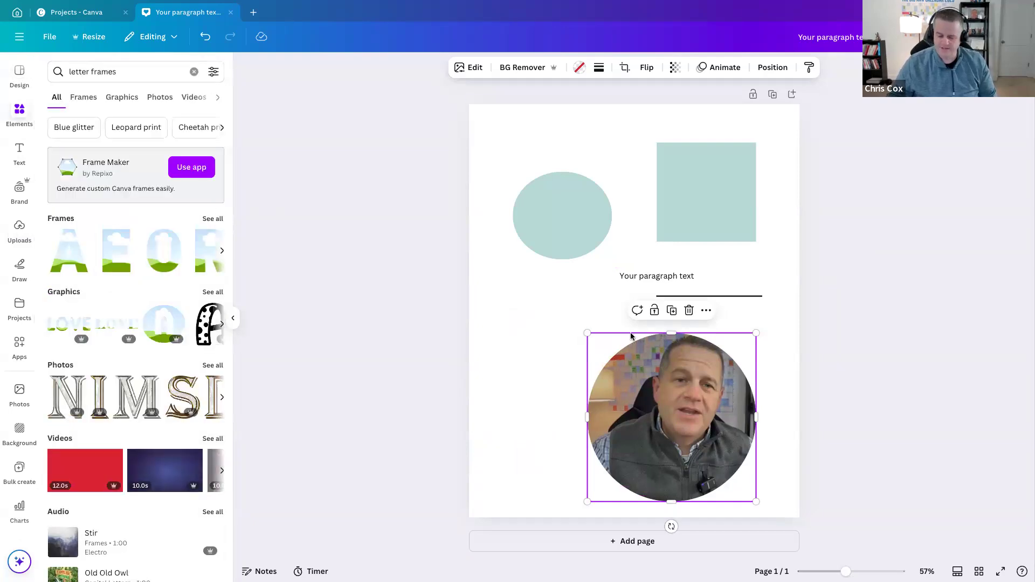
key("Delete")
key("Delete")
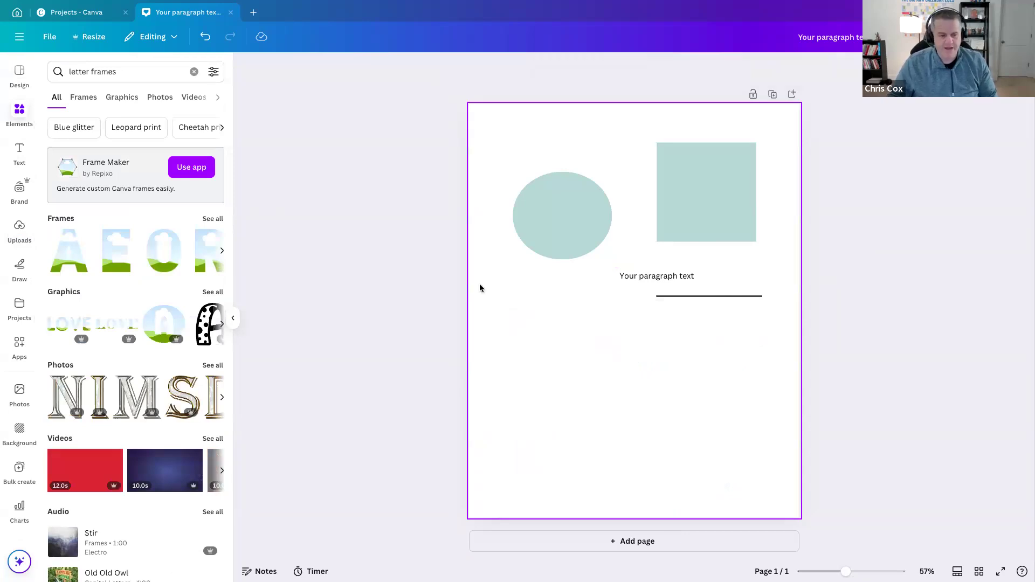
left_click(432, 273)
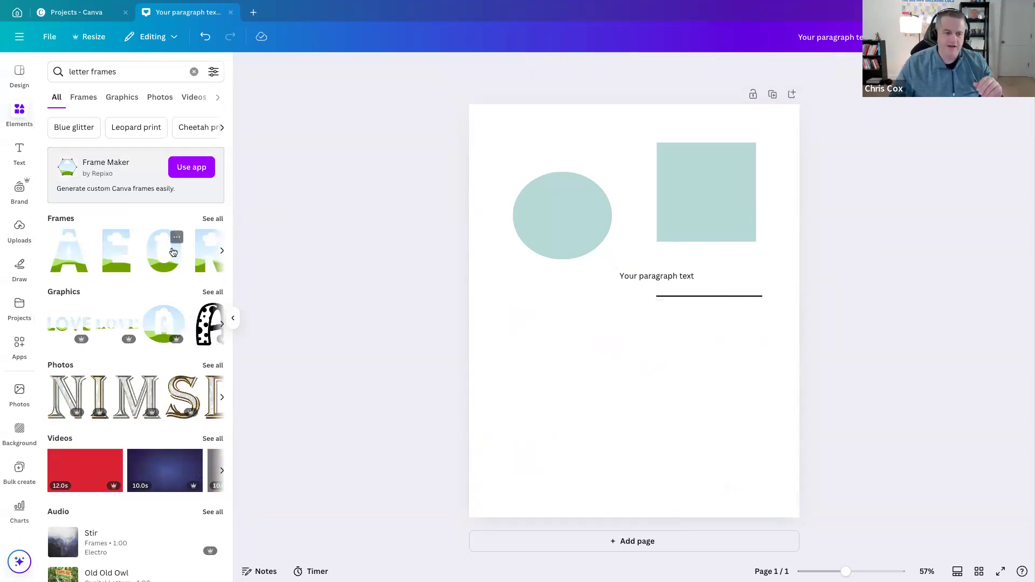
left_click(210, 251)
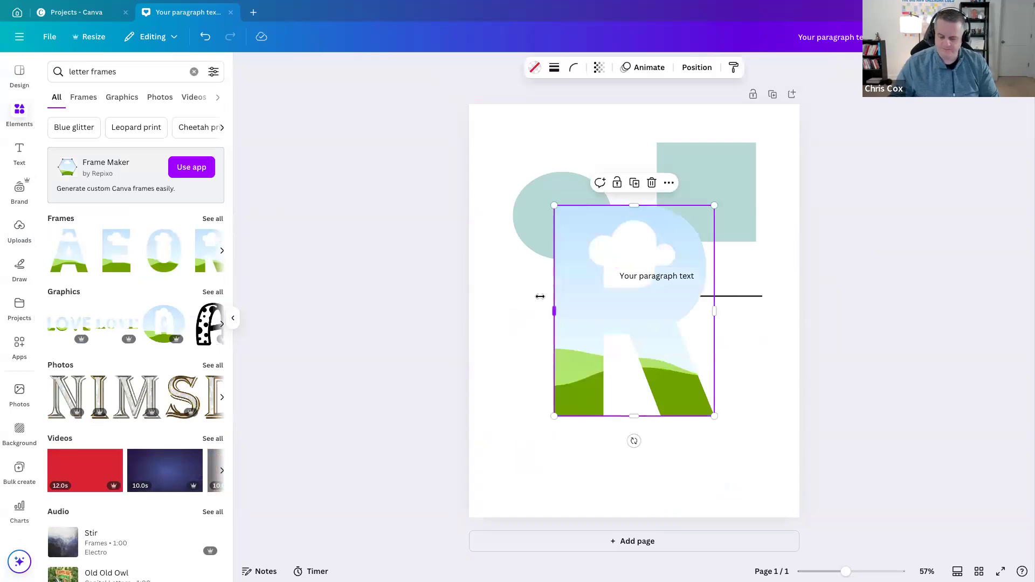
key("Delete")
left_click(385, 265)
Show all letter frames, add the letter S frame, and shrink it in the page's lower left area.
left_click(212, 221)
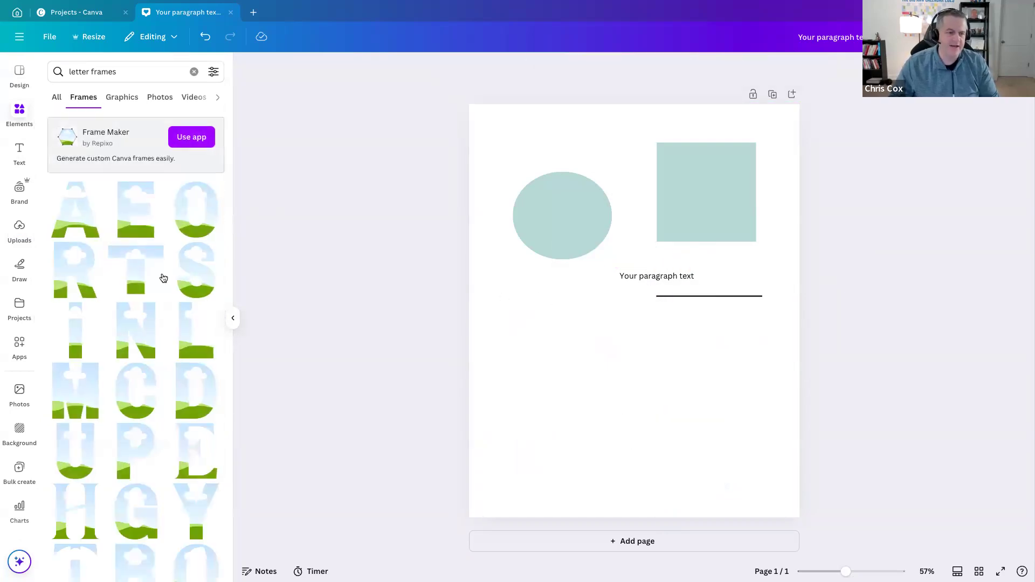
left_click_drag(191, 270, 502, 302)
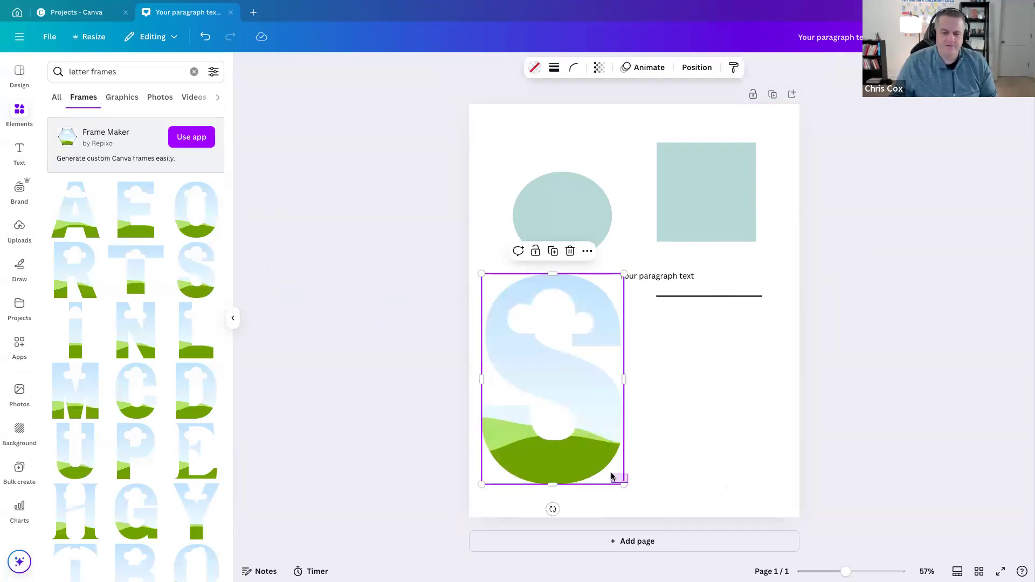
left_click_drag(623, 483, 548, 390)
left_click_drag(539, 347, 550, 385)
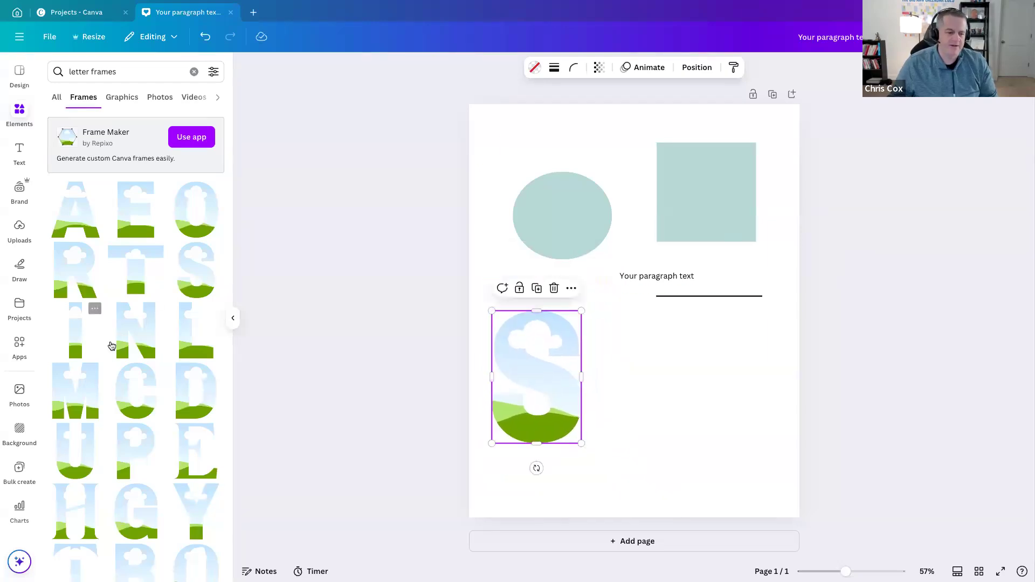
Place a reduced letter C frame beside the S, and fill both letter frames with the uploaded purple city illustration.
left_click_drag(136, 391, 620, 331)
left_click_drag(732, 530, 686, 443)
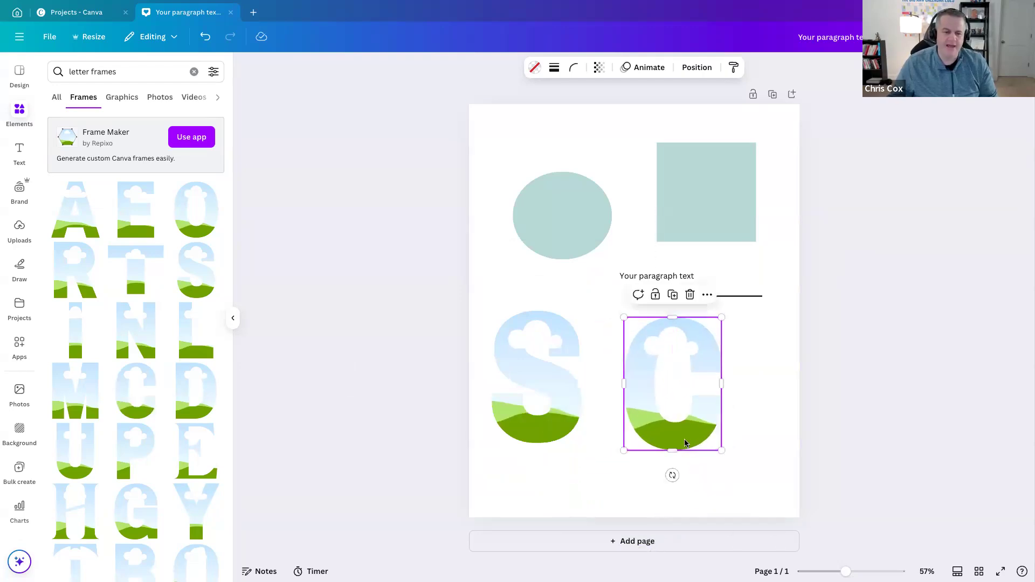
left_click(23, 233)
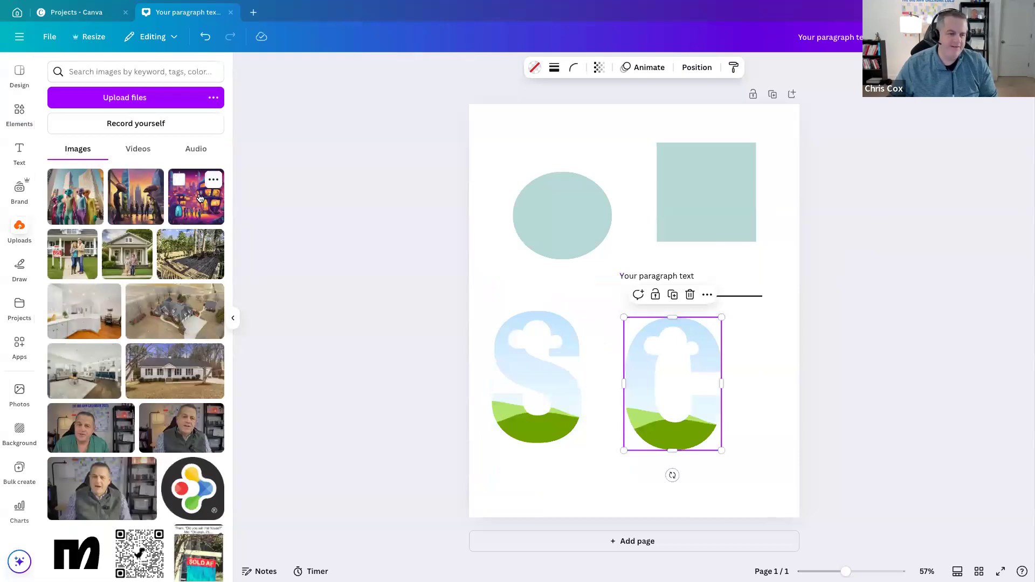
left_click_drag(200, 201, 525, 353)
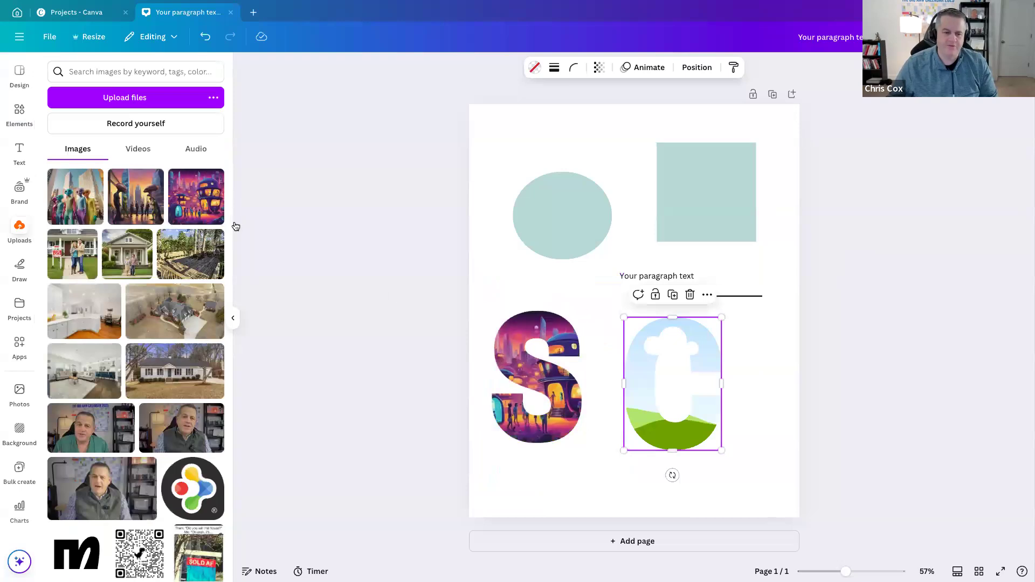
left_click_drag(194, 197, 615, 429)
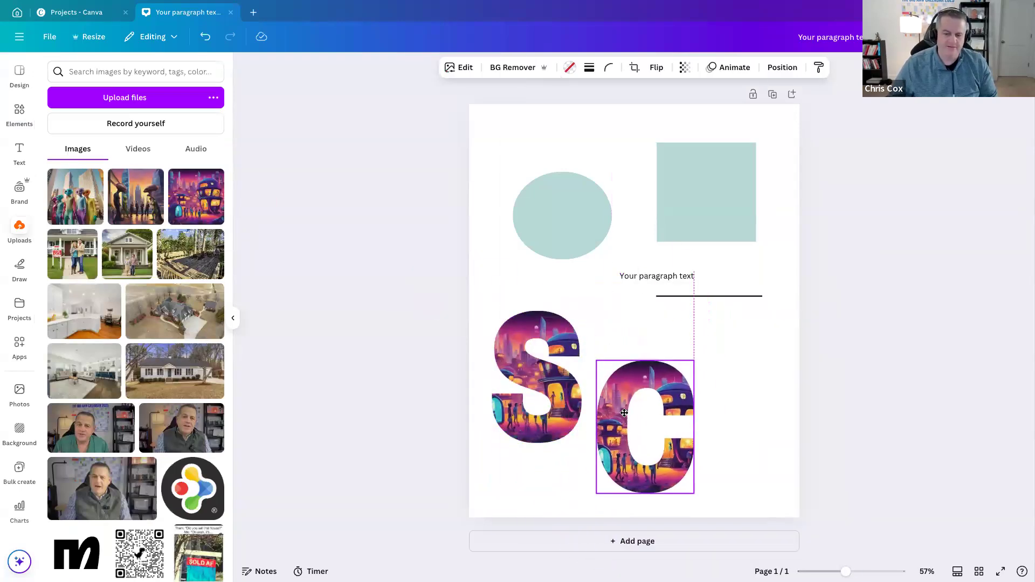
Rearrange the filled letters diagonally, with the S just below the oval and the C lower on its right.
left_click_drag(544, 367, 565, 344)
left_click_drag(641, 392, 664, 390)
left_click_drag(579, 376, 583, 368)
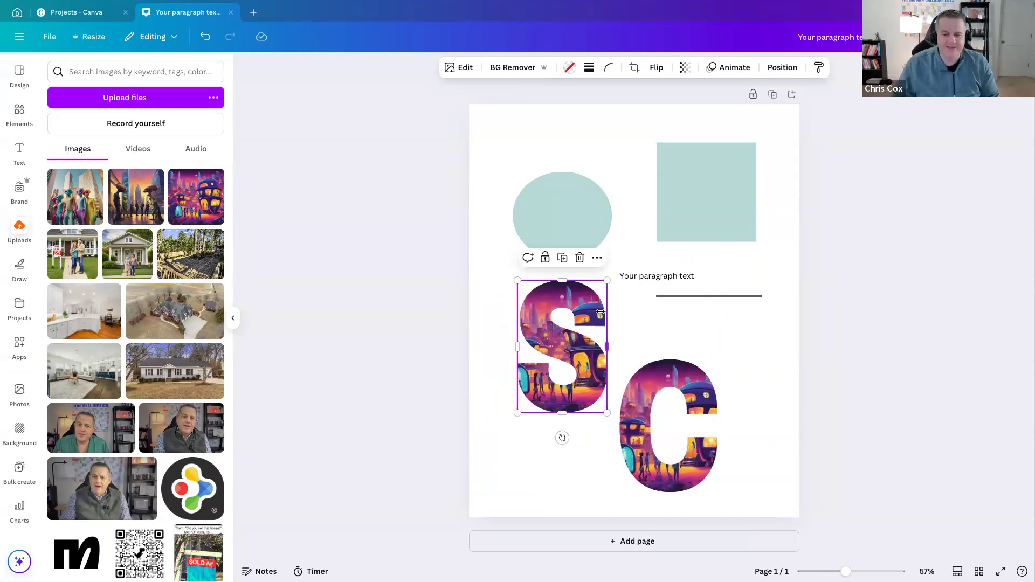
left_click_drag(639, 417, 637, 414)
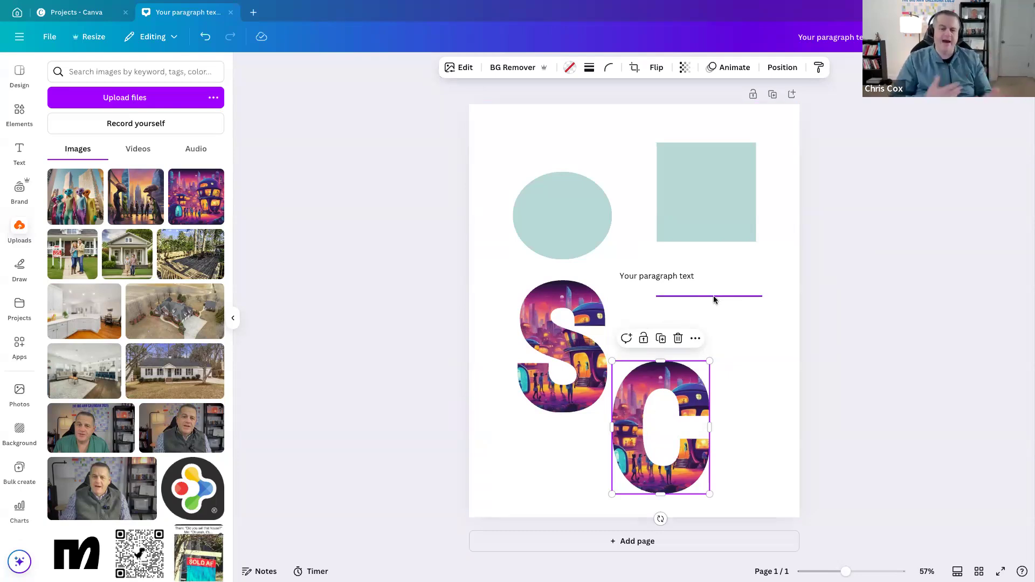
Give the letter S a solid border with a weight of 20.
left_click(597, 315)
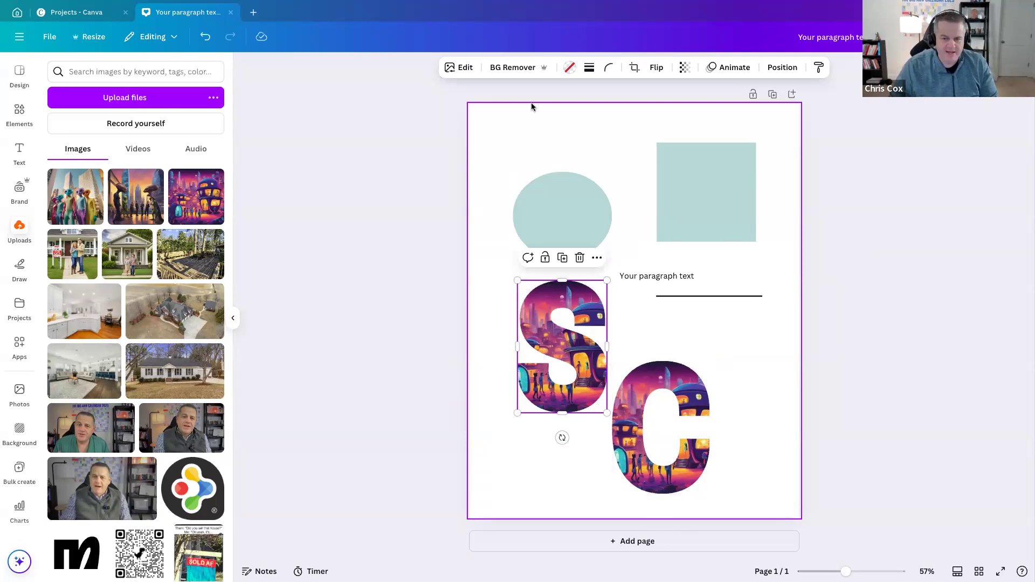
left_click(592, 70)
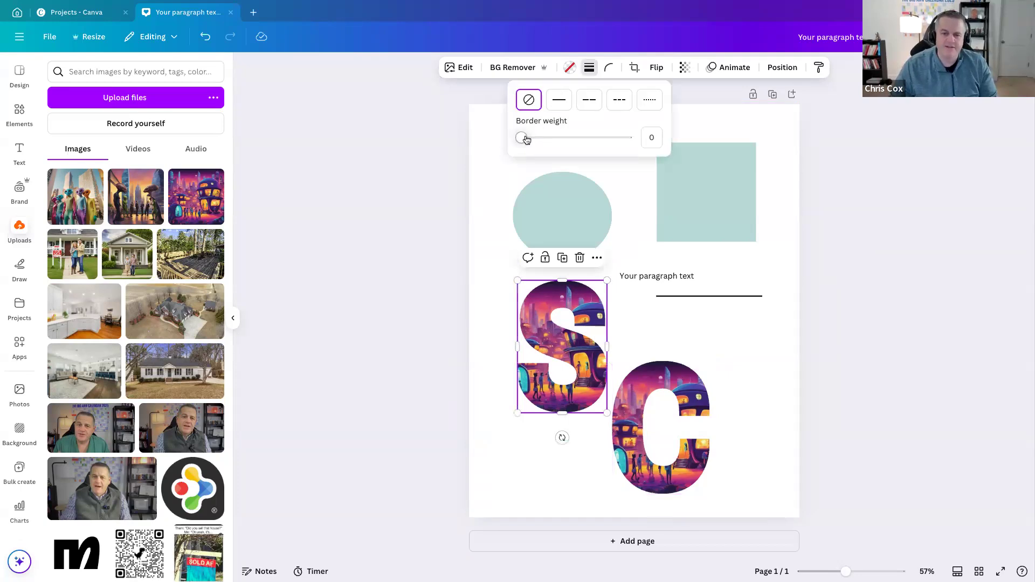
left_click(559, 102)
left_click_drag(528, 141, 542, 142)
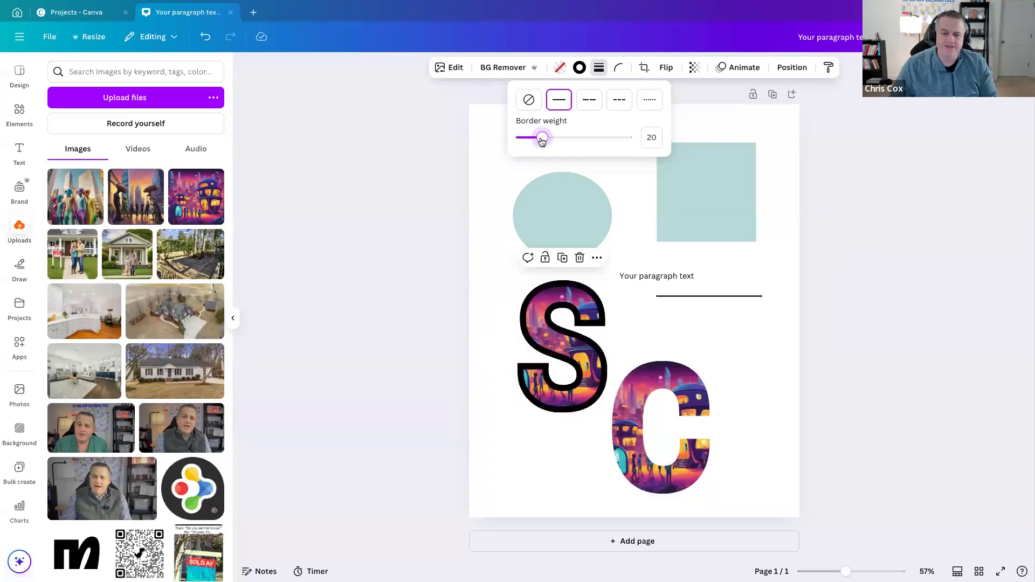
Recolor the S border with the plum purple from the photo colors and position the letter below the oval, clear of it.
left_click_drag(567, 307, 579, 219)
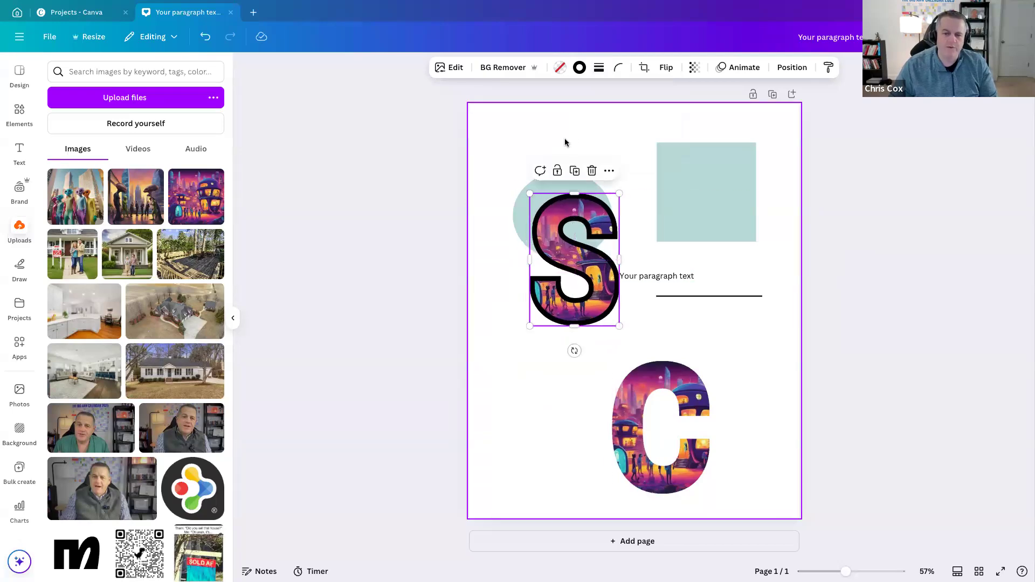
left_click(565, 142)
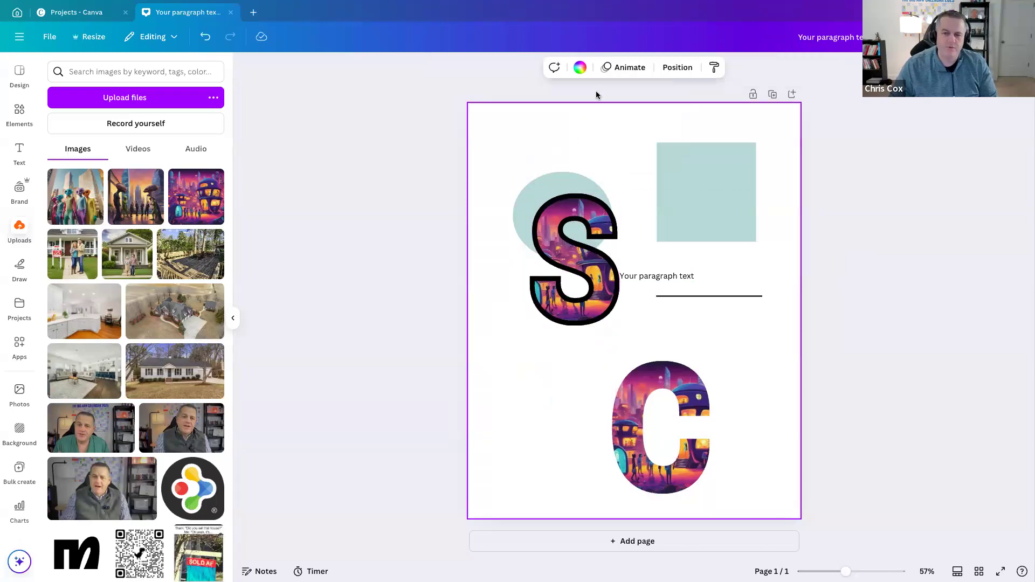
left_click(580, 68)
left_click(597, 211)
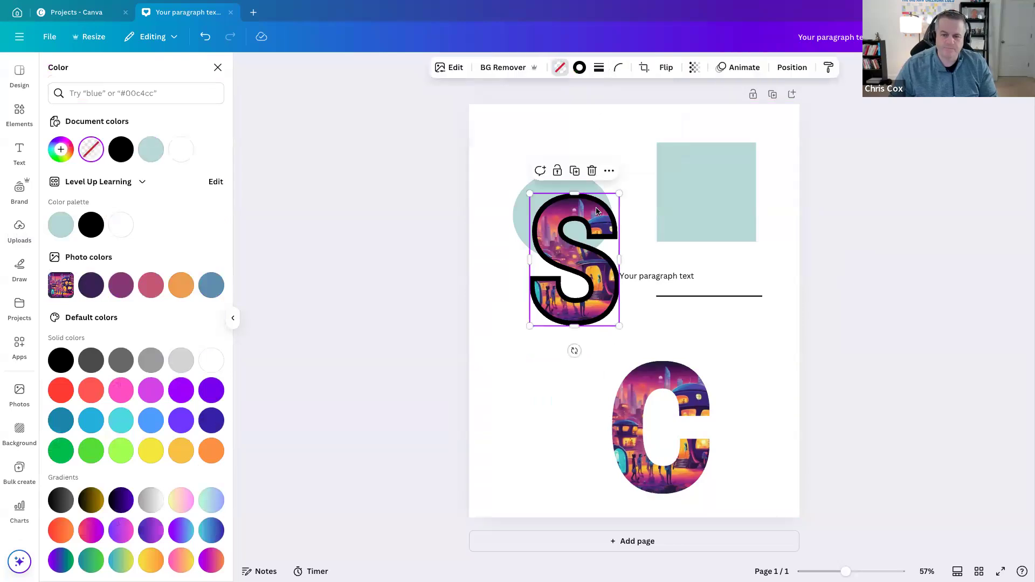
left_click(580, 68)
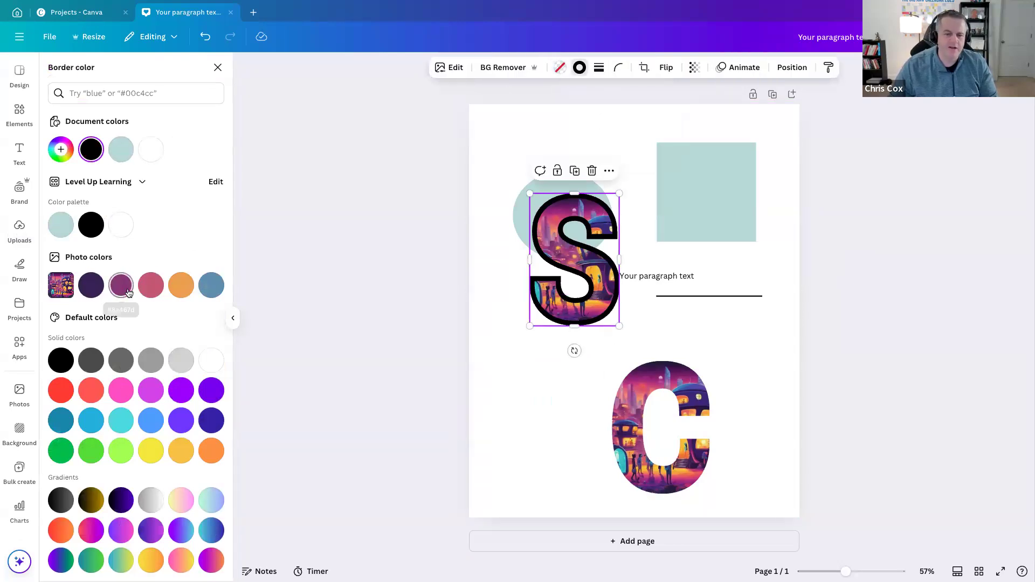
left_click(129, 293)
left_click(544, 323)
left_click_drag(544, 323, 528, 399)
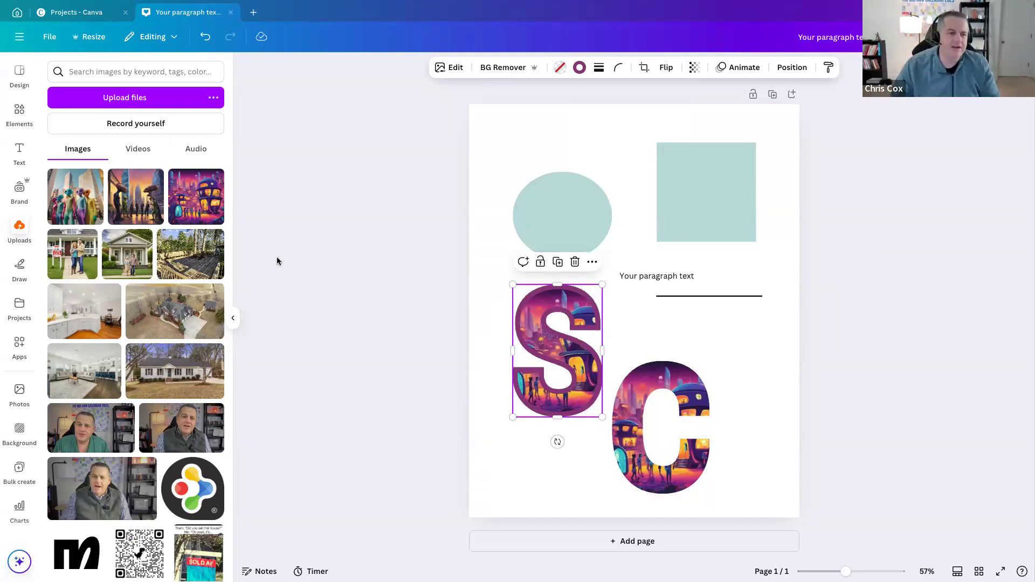
Search the elements library for table and show results from all categories.
left_click(110, 77)
type("frame")
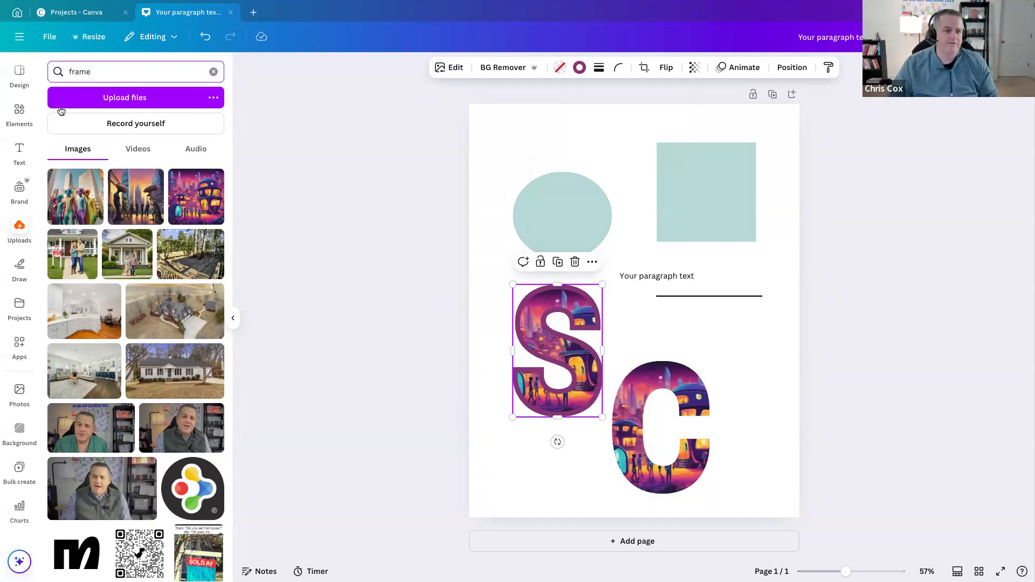
left_click(19, 114)
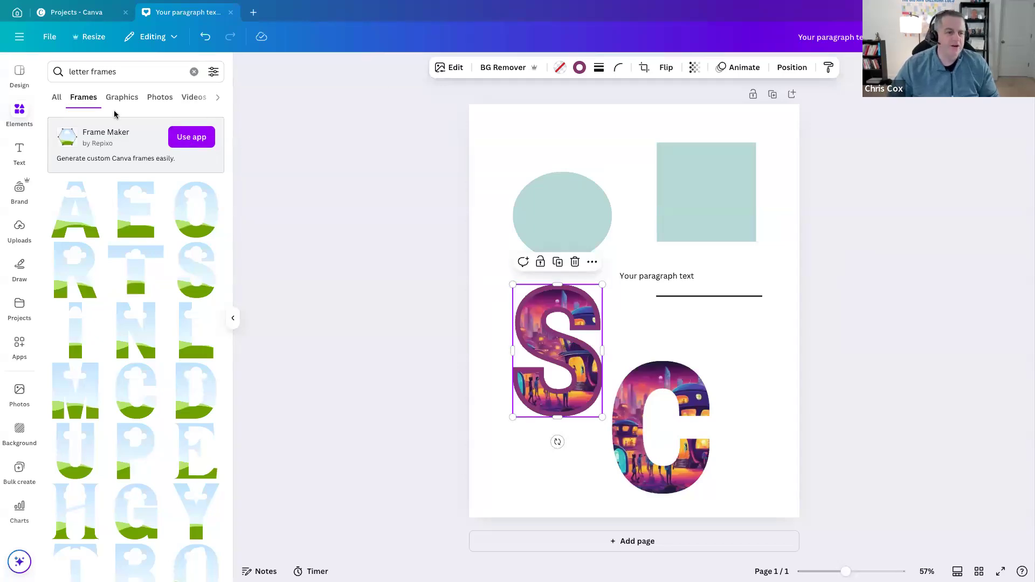
left_click(20, 114)
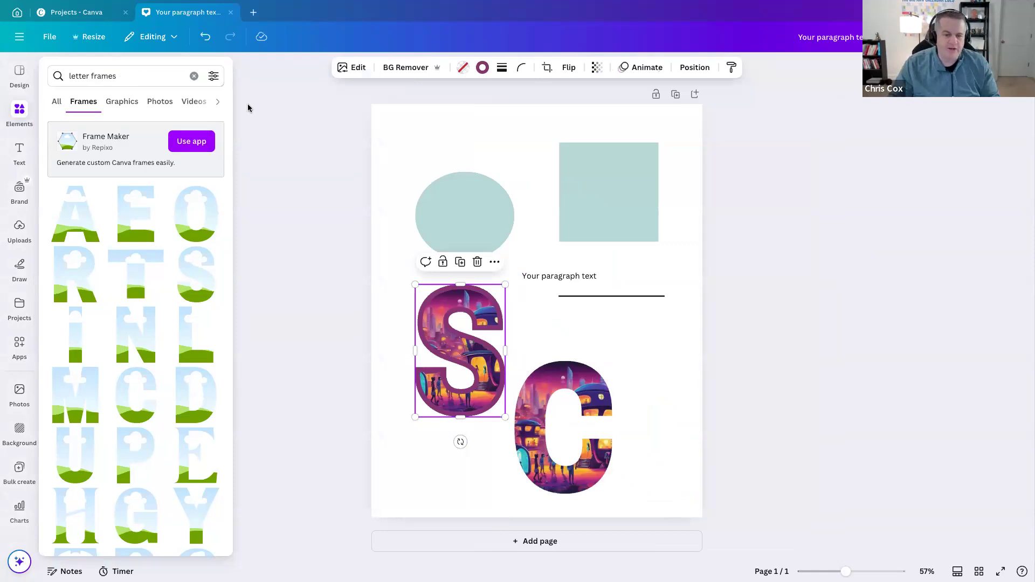
left_click(130, 76)
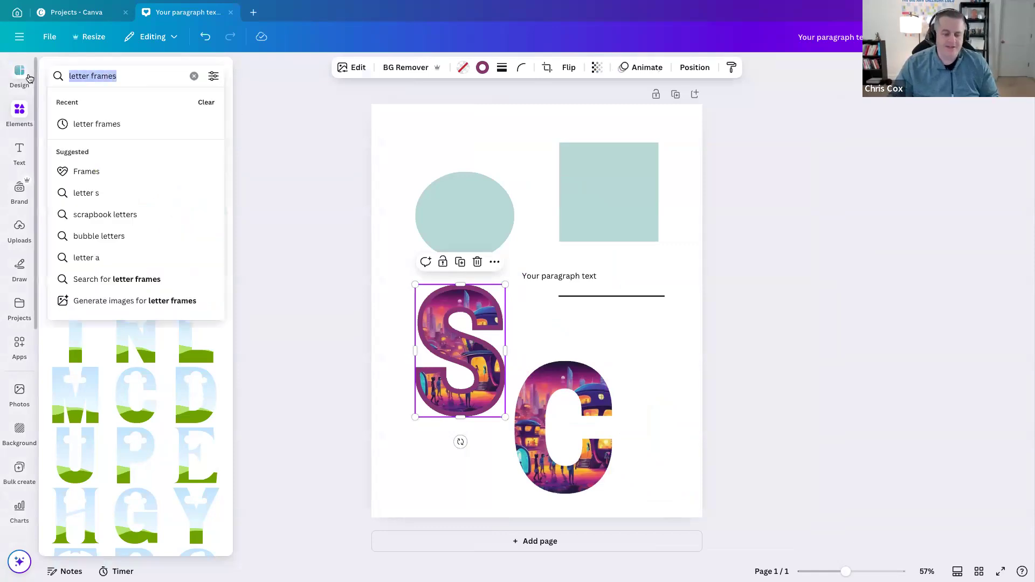
type("table")
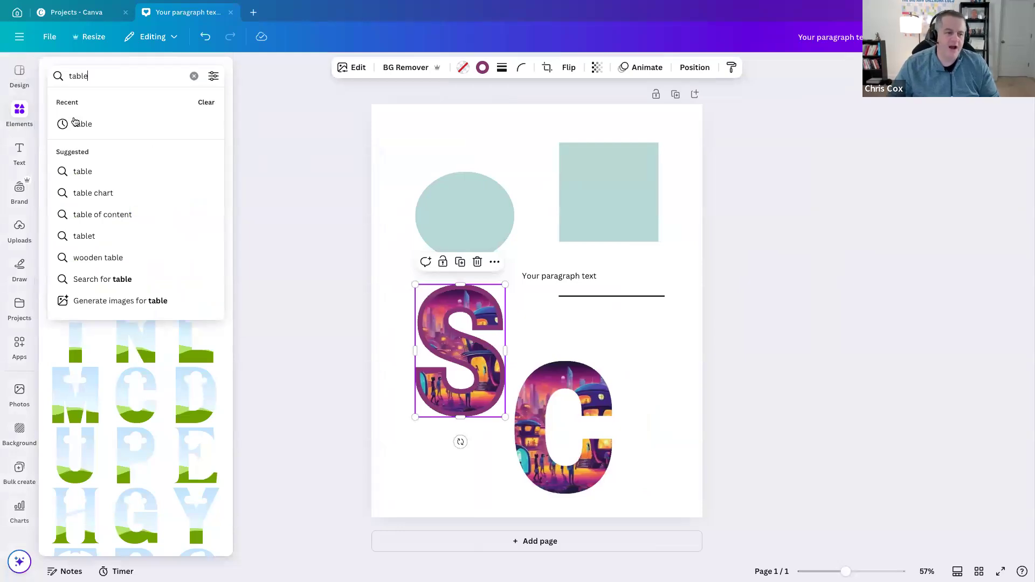
left_click(82, 126)
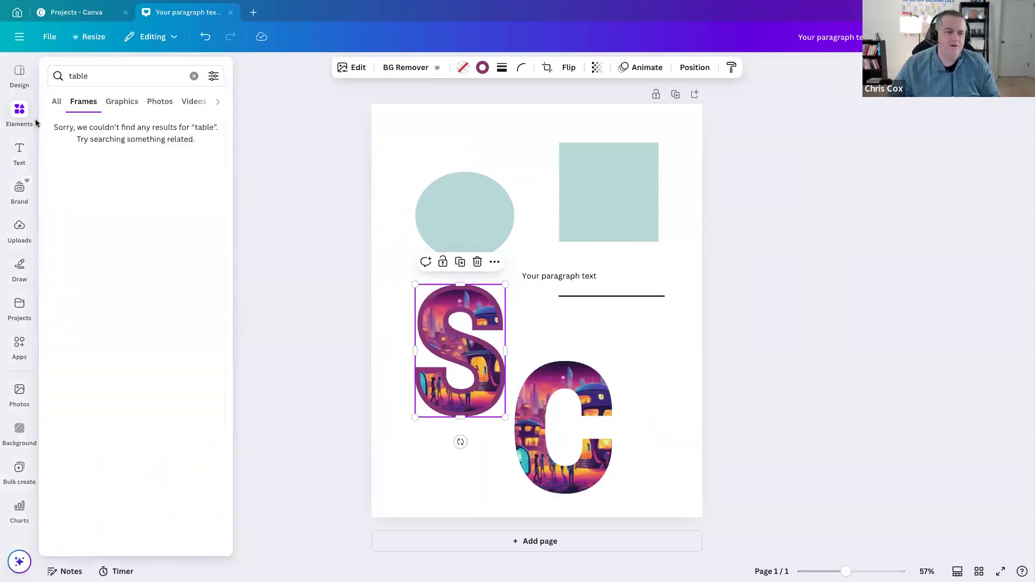
left_click(56, 101)
left_click(19, 153)
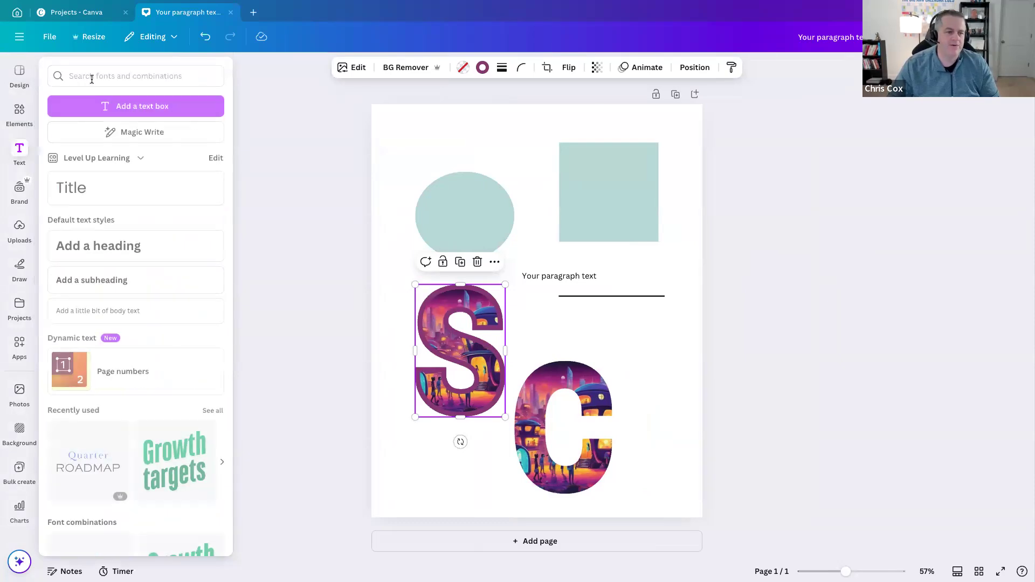
left_click(10, 122)
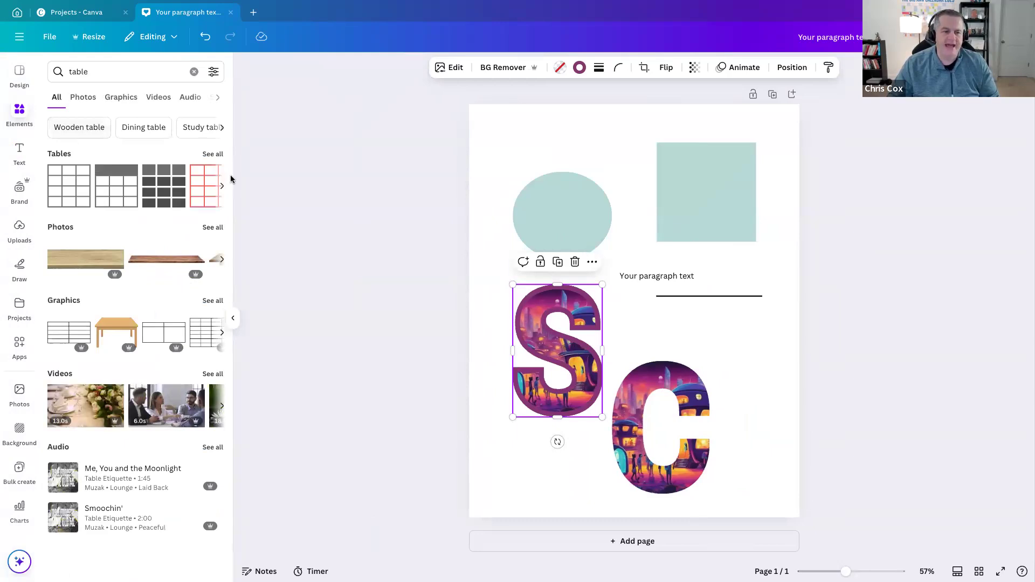
Delete the teal square and add the plain three-column, four-row table in the page's upper right area.
left_click(681, 200)
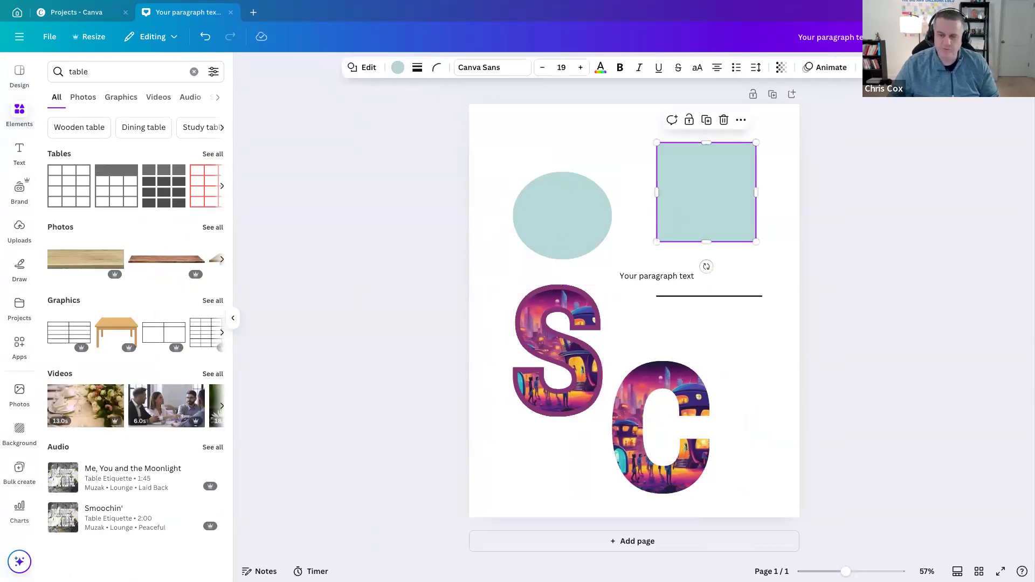
key("Delete")
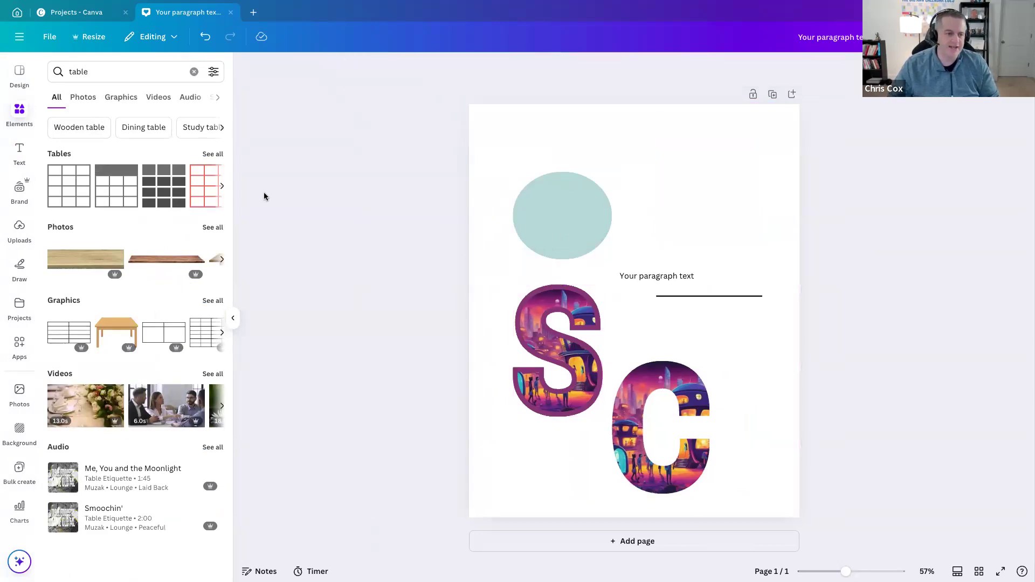
left_click(69, 176)
left_click(682, 277)
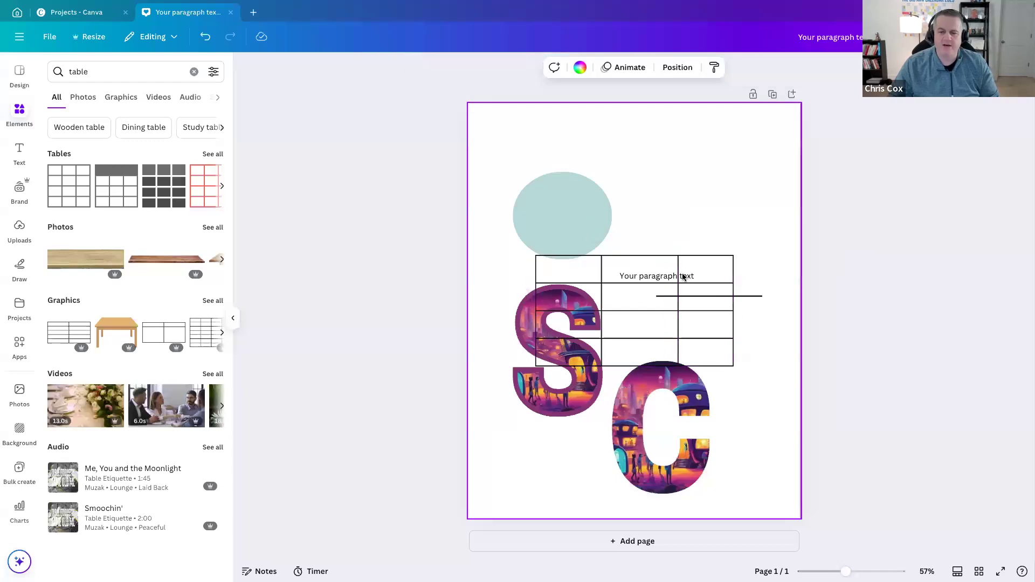
left_click_drag(678, 268, 712, 145)
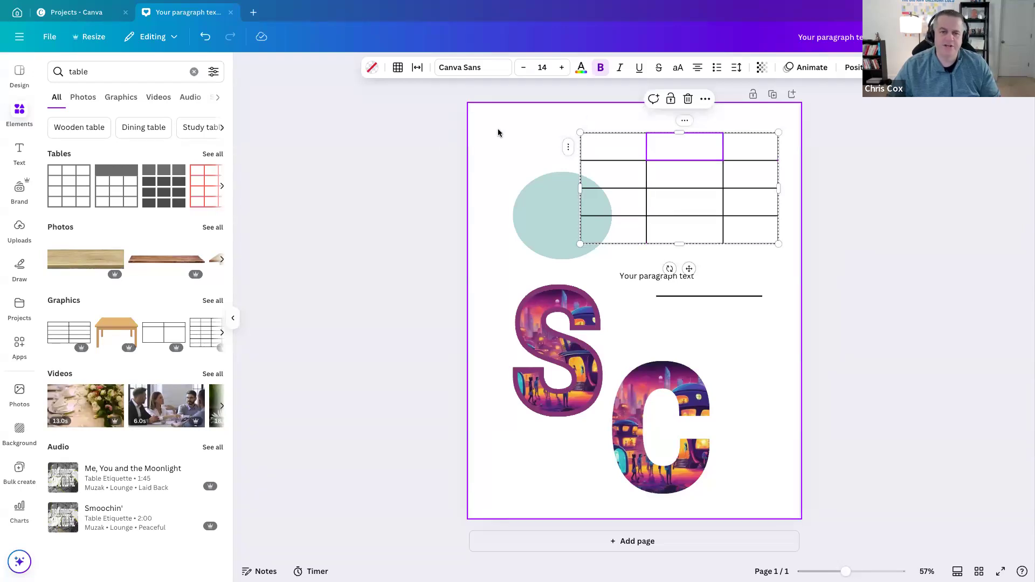
Set the first table cell's text color to gray and fill the cell with the plum purple photo color.
left_click(613, 147)
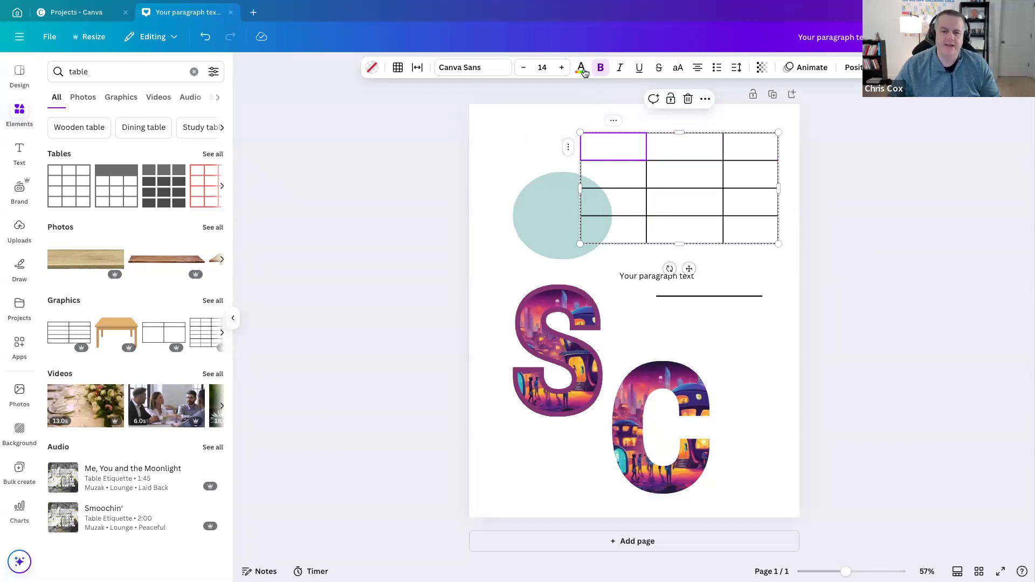
left_click(581, 68)
left_click(151, 360)
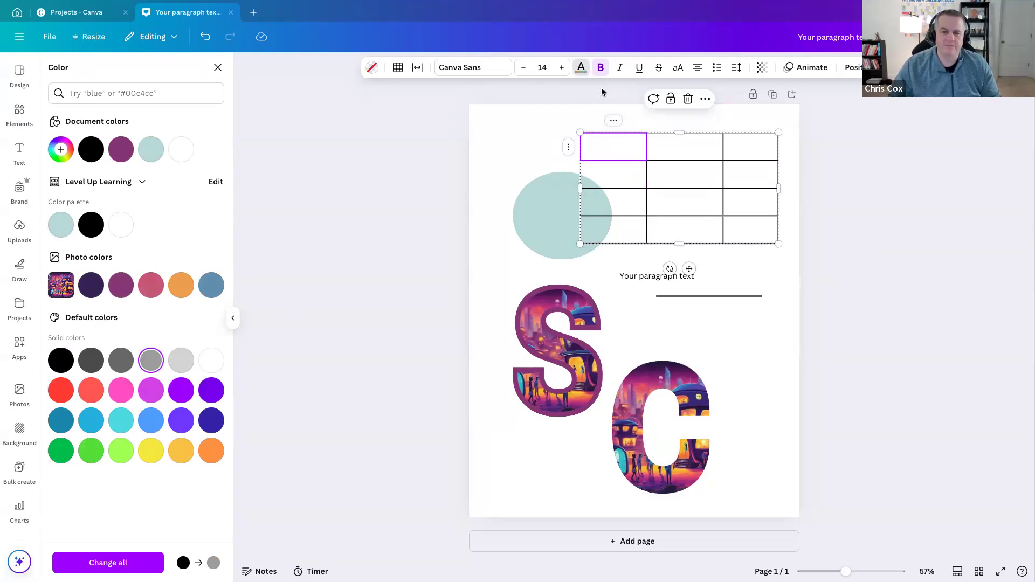
left_click(581, 67)
left_click(372, 67)
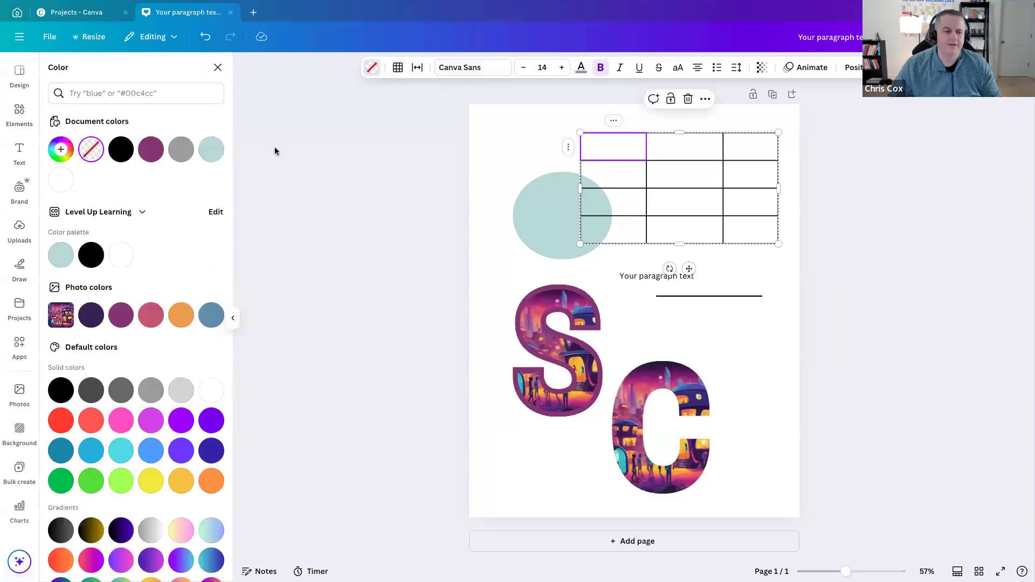
left_click(120, 316)
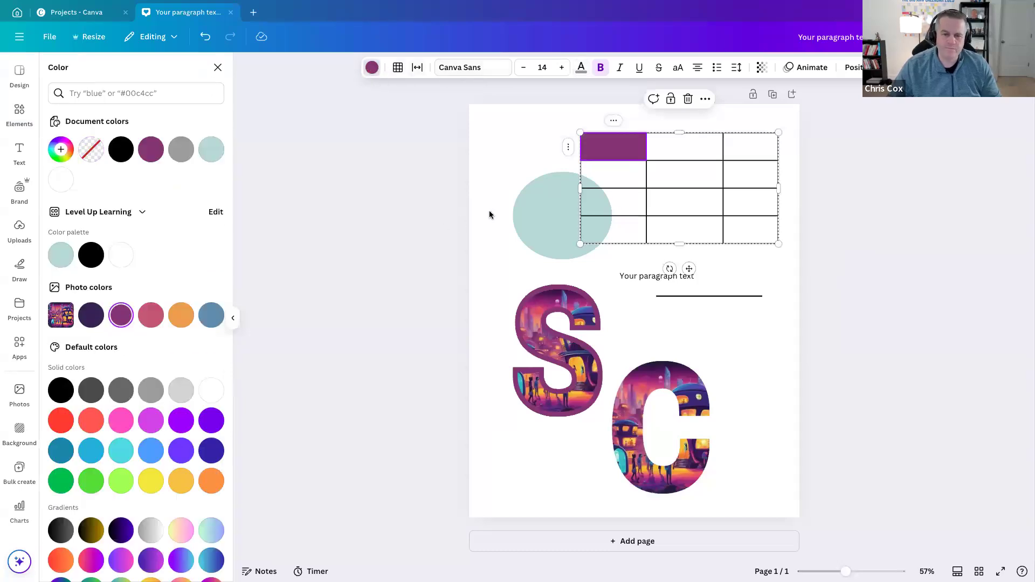
Fill the middle cell of the table's top row with the same plum purple.
left_click(680, 154)
left_click(373, 67)
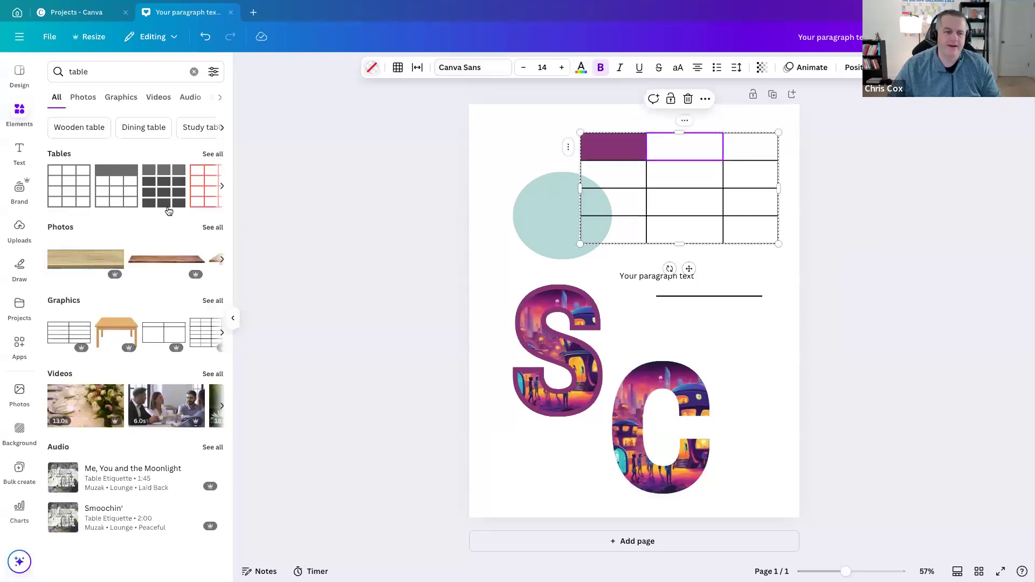
left_click(373, 68)
left_click(147, 155)
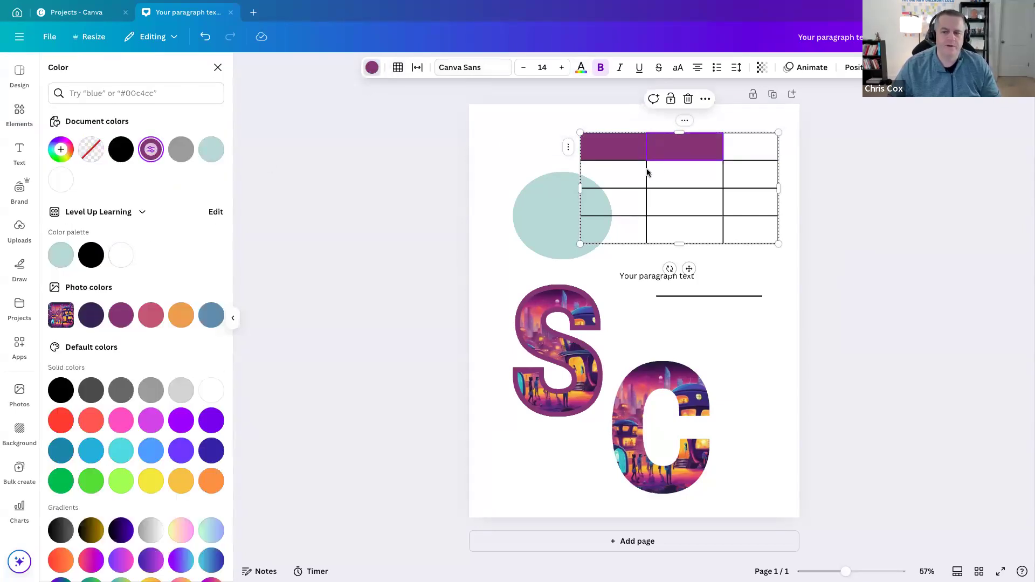
Select the first three cells of the table's middle column and hide the side panel.
left_click(681, 200, "shift")
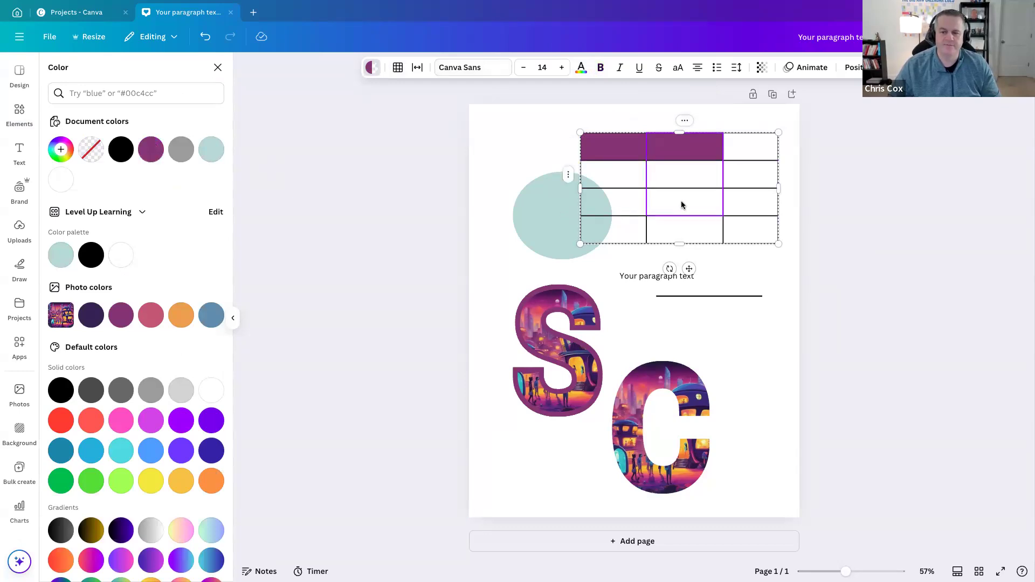
left_click(370, 68)
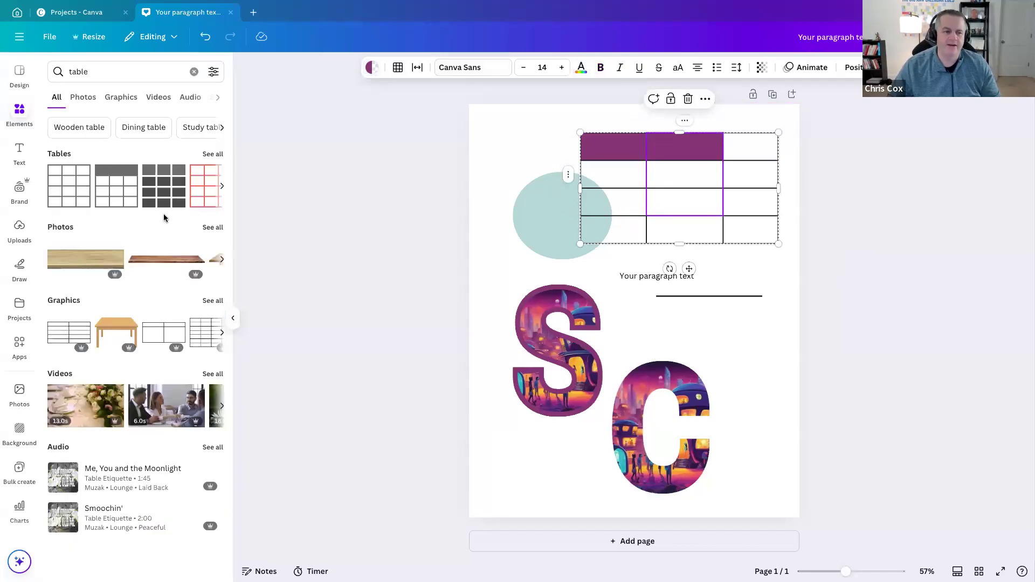
left_click(18, 116)
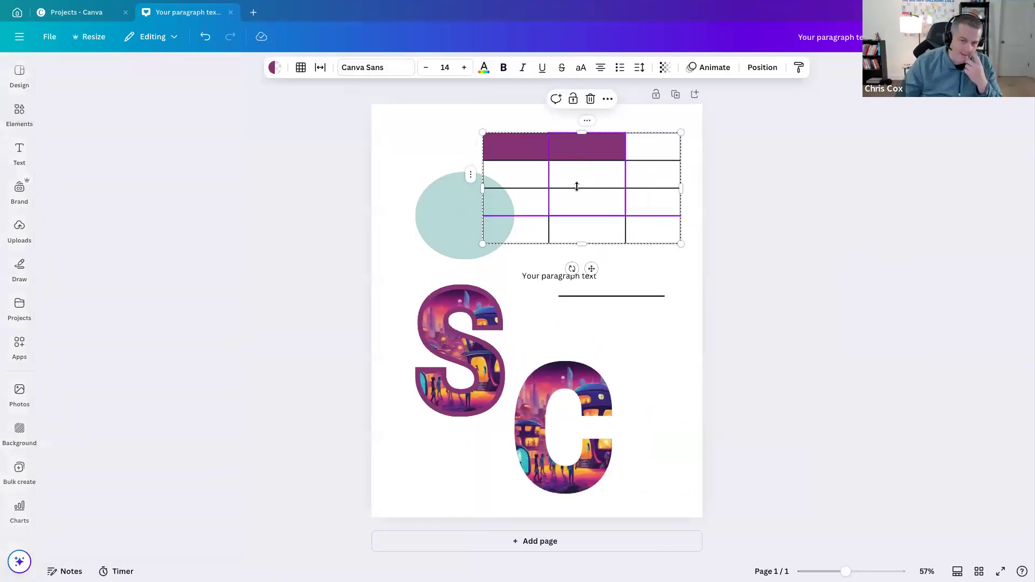
Examine the table's border options and the editing options for the first cell of its second row.
left_click(298, 67)
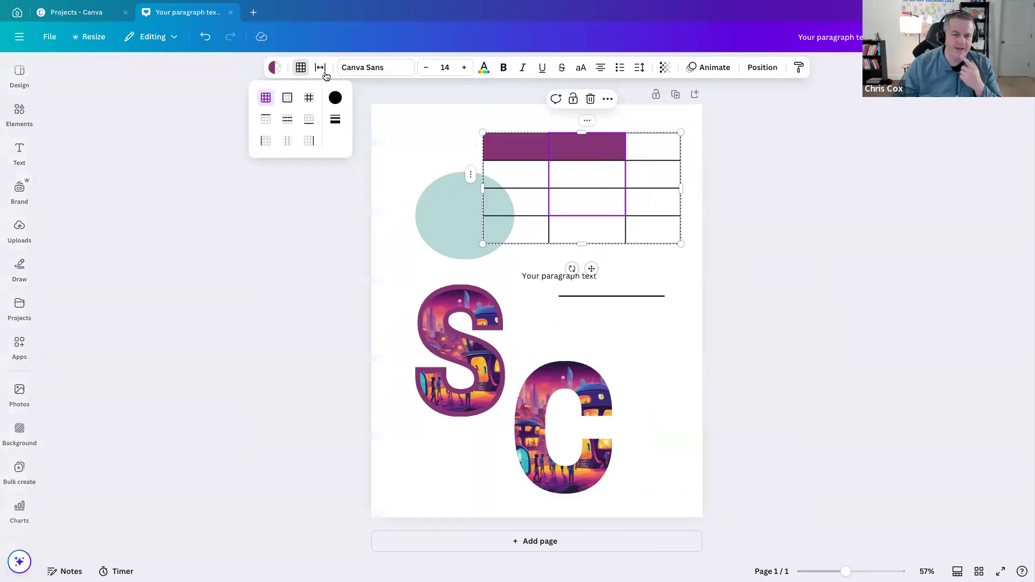
left_click(522, 173)
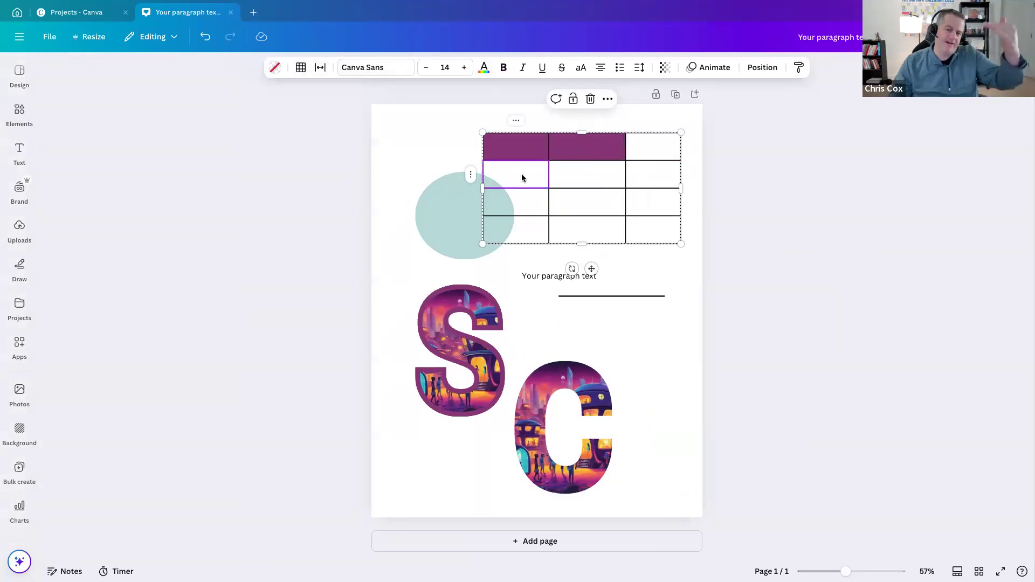
left_click(528, 177)
left_click(599, 181)
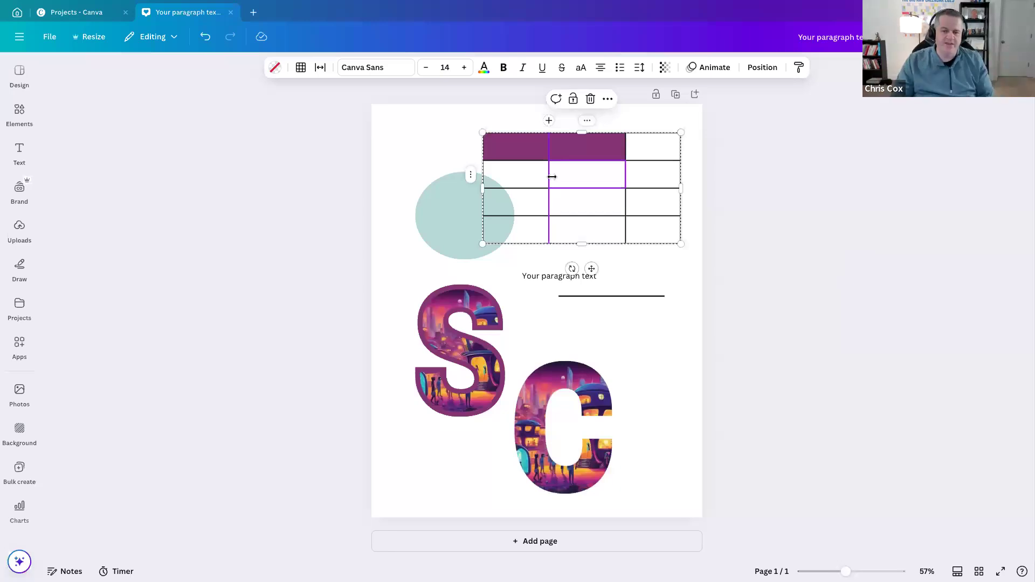
right_click(524, 184)
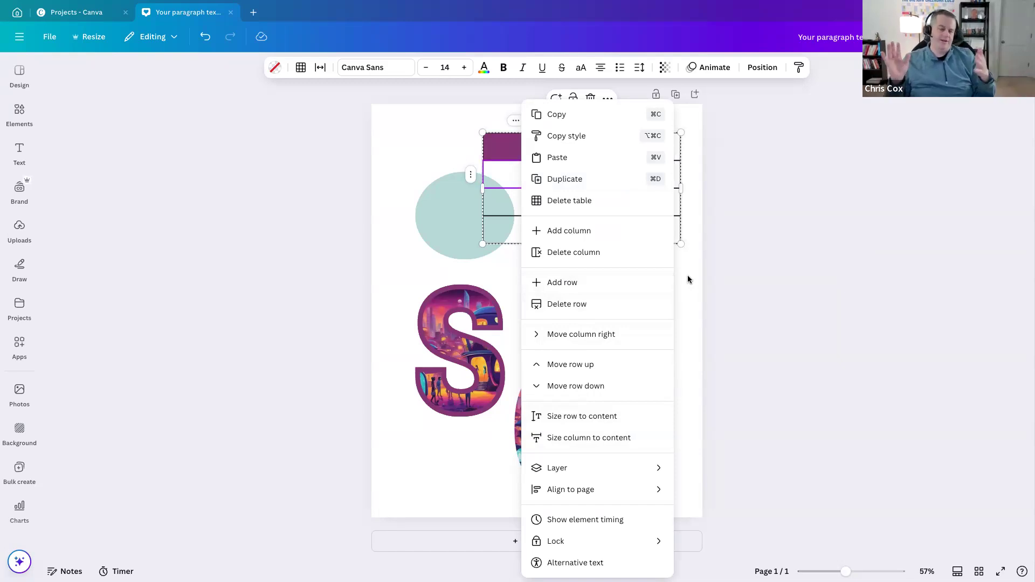
left_click(690, 261)
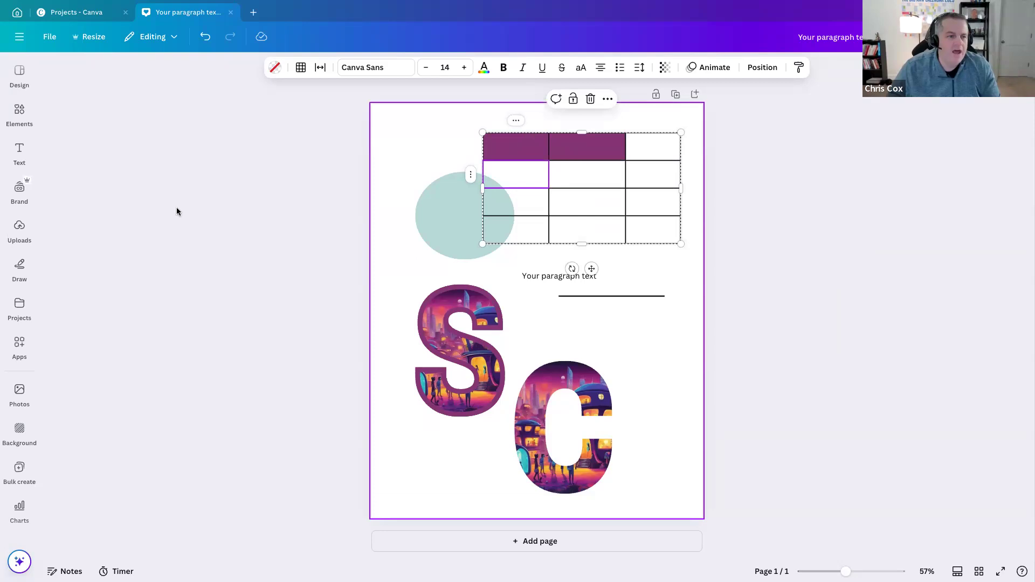
left_click(19, 113)
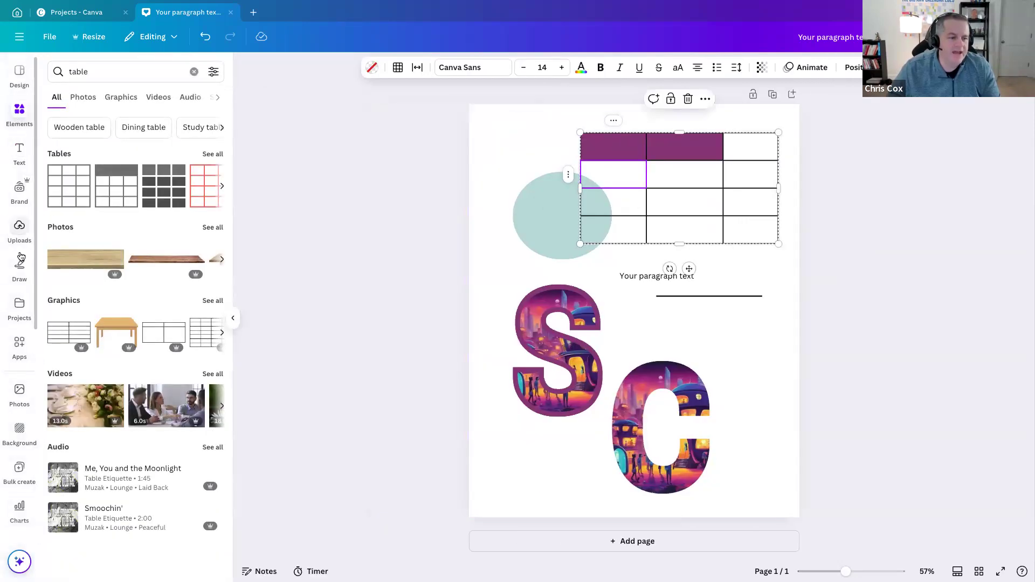
left_click(19, 342)
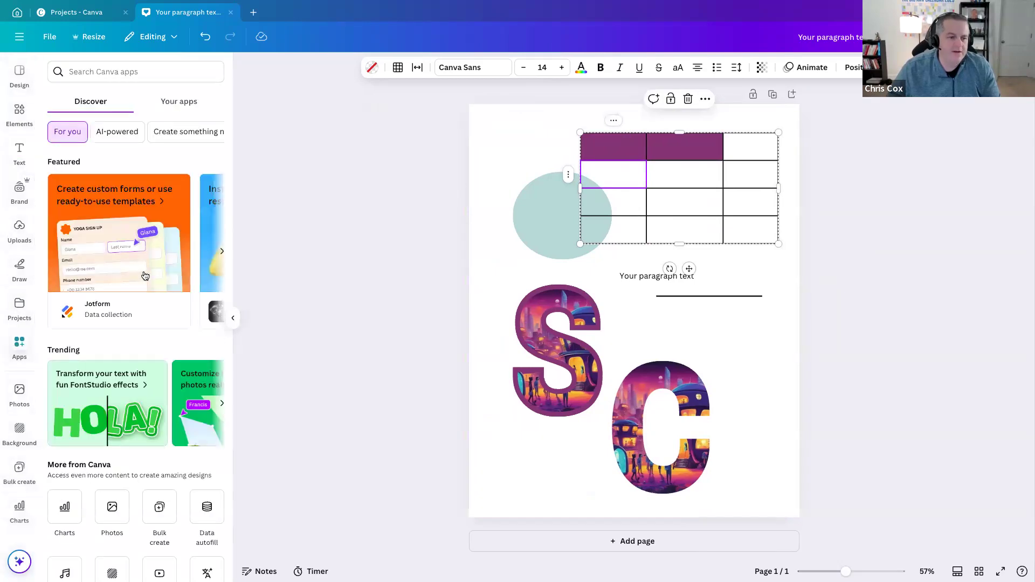
left_click(15, 129)
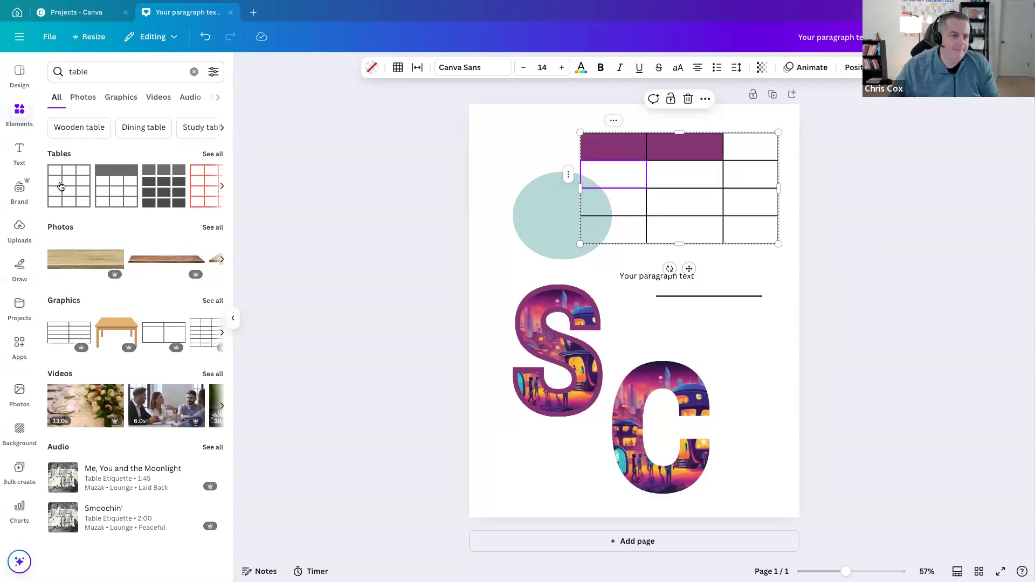
Add the two uploaded photos of couples in front of houses, with the For Sale photo overlapping the first.
left_click(20, 227)
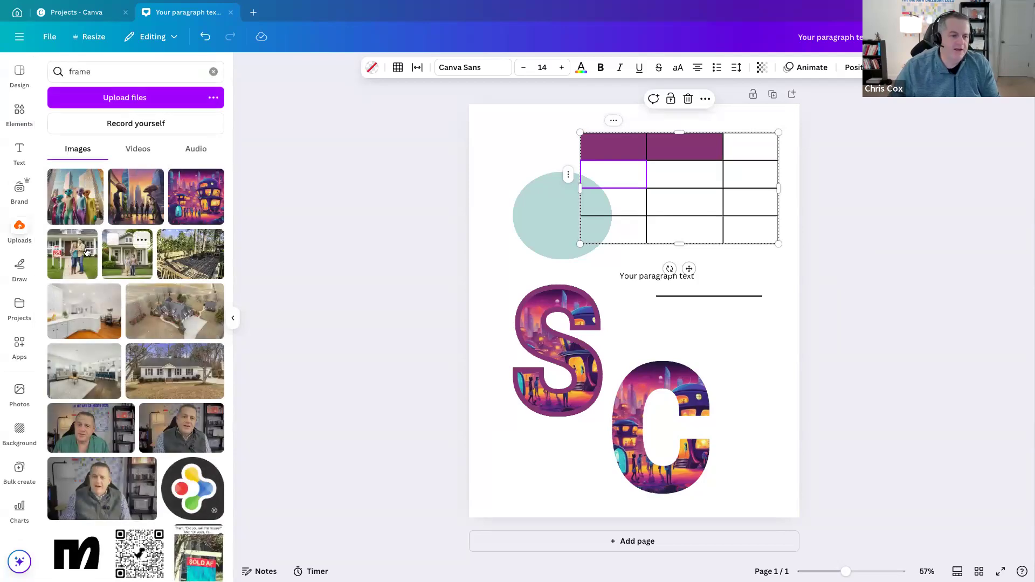
left_click(119, 260)
left_click_drag(638, 280, 584, 301)
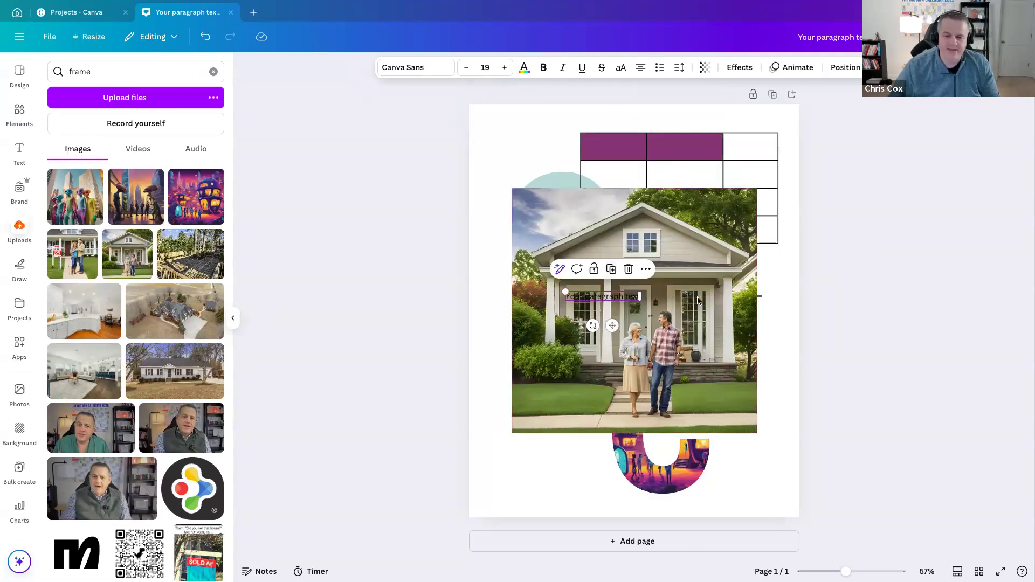
left_click(74, 258)
left_click_drag(657, 213, 658, 273)
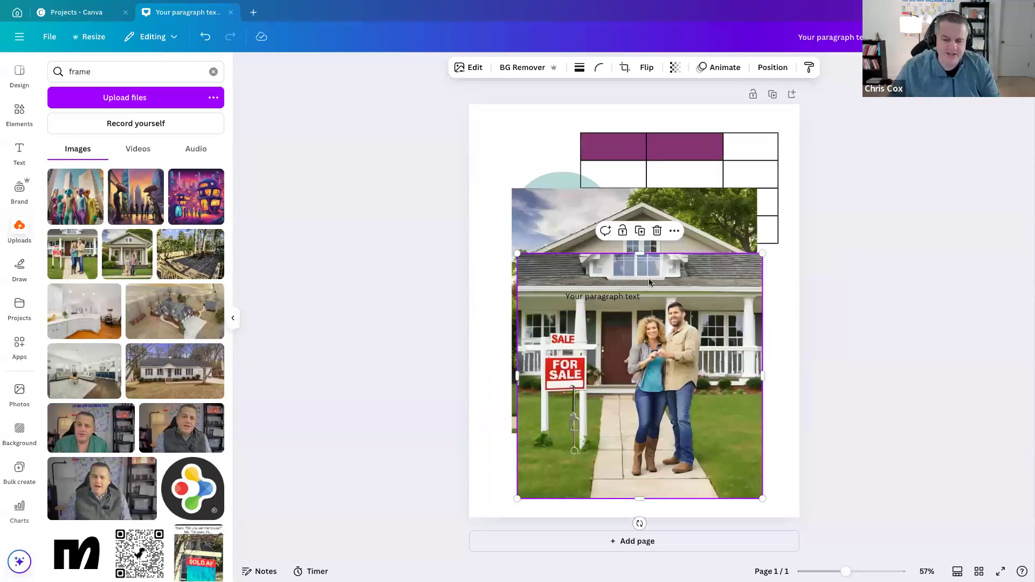
Move the For Sale photo up over the other house photo and delete the "Your paragraph text" text box.
left_click_drag(624, 351, 620, 297)
left_click(620, 297)
key("Delete")
left_click_drag(622, 255, 620, 232)
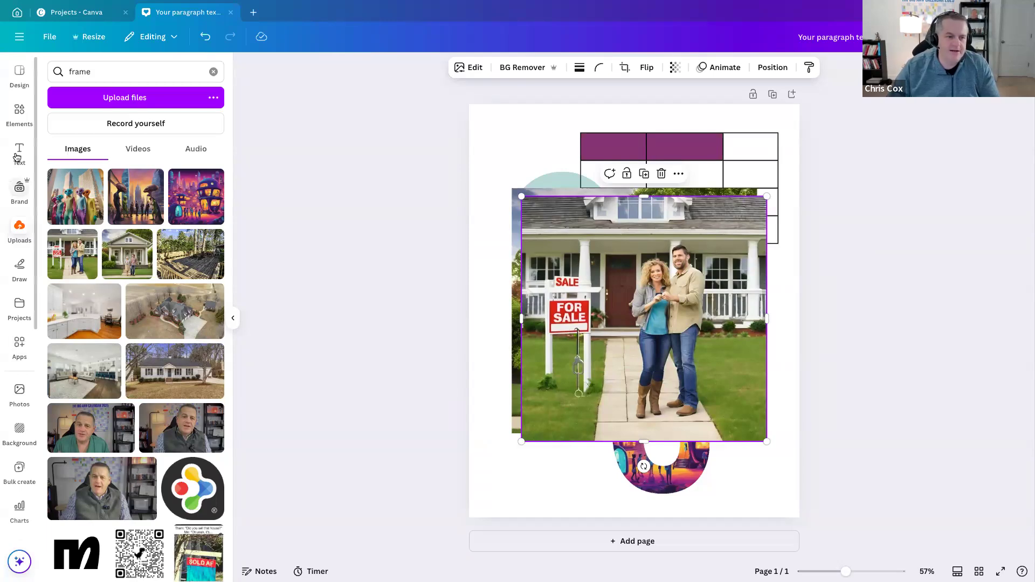
Search the Canva apps for "AI Image Gen".
left_click(18, 117)
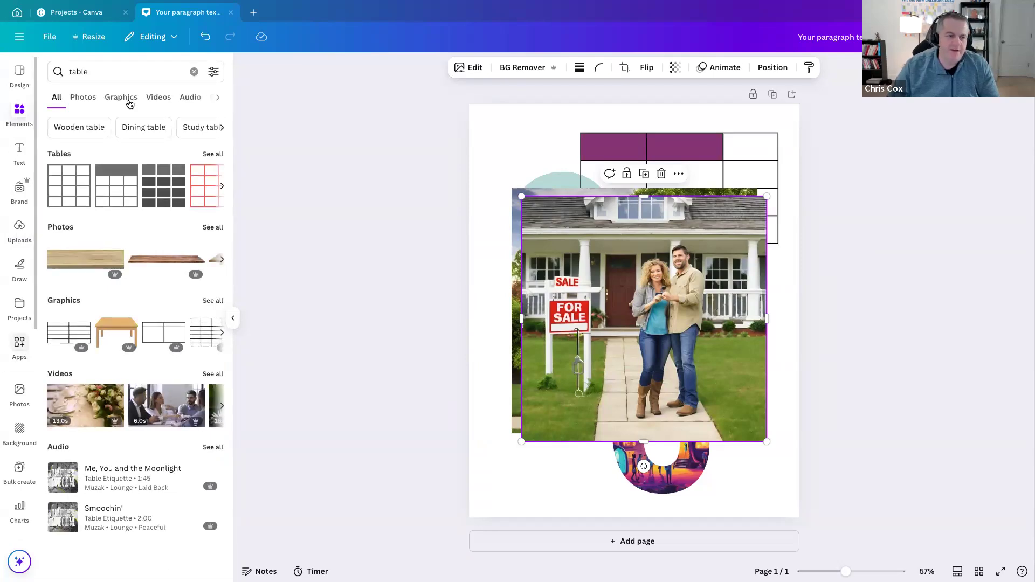
left_click(19, 348)
left_click(99, 72)
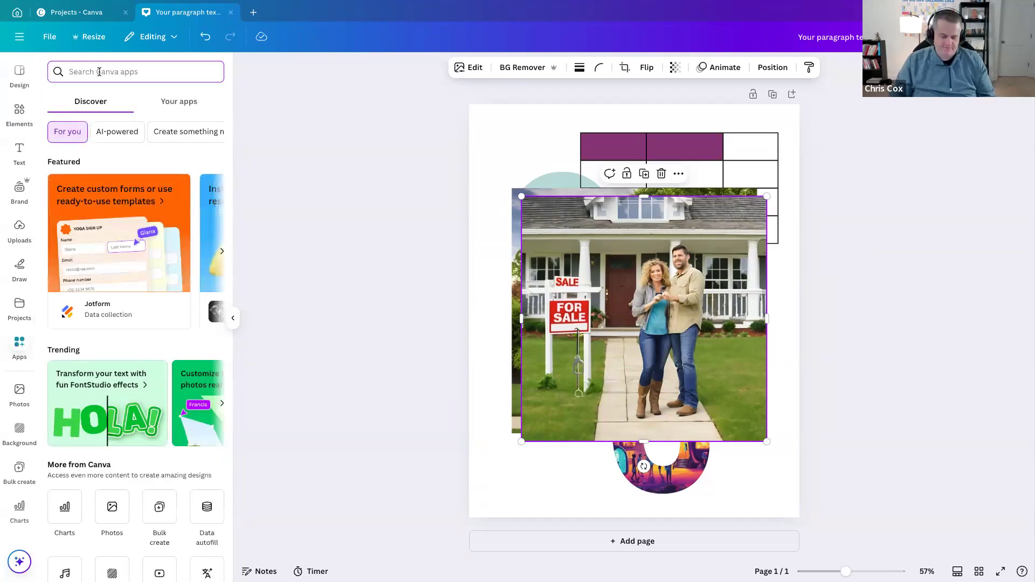
type("ai img")
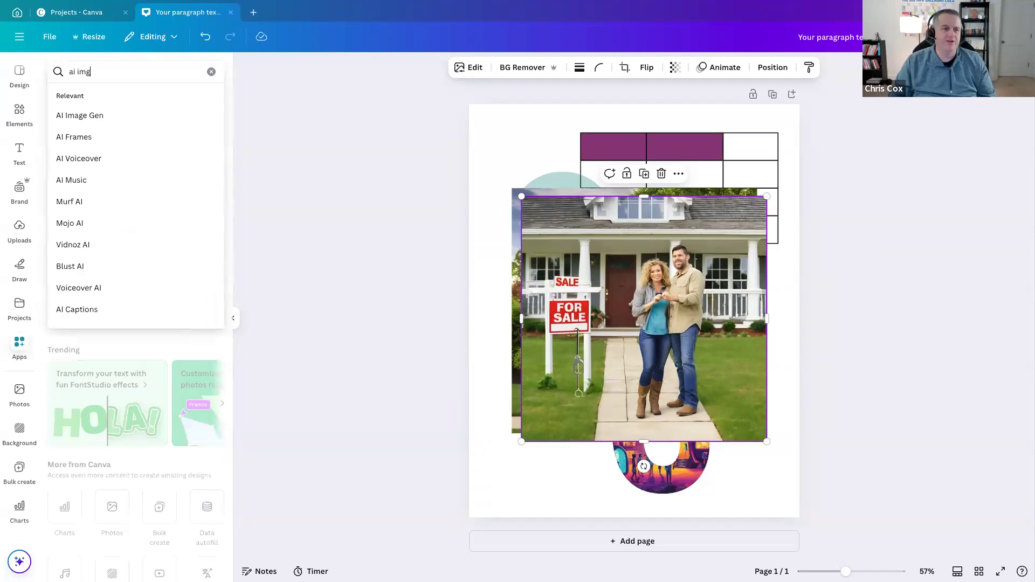
left_click(84, 115)
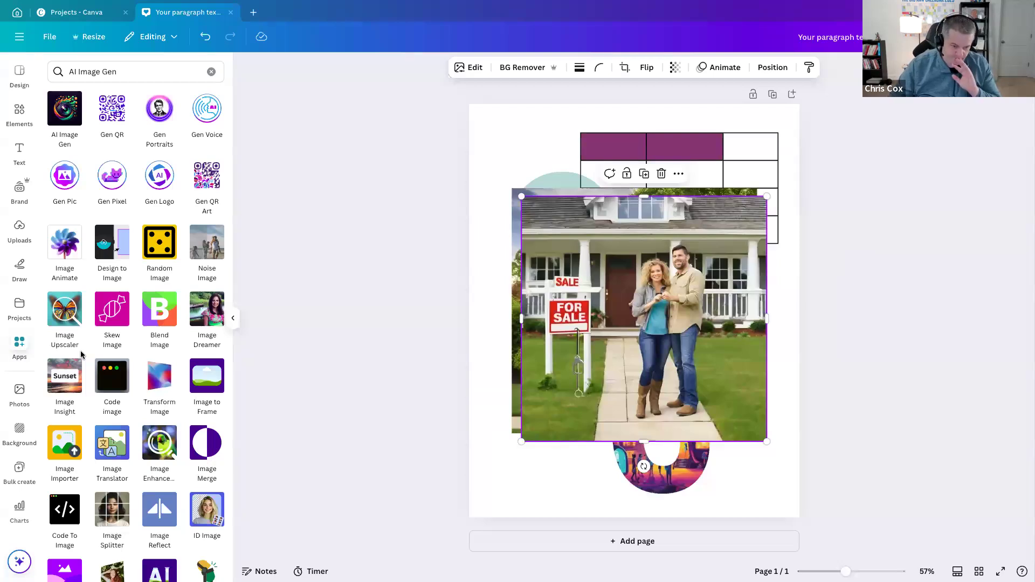
Delete both house photos from the page.
left_click(833, 262)
left_click(23, 115)
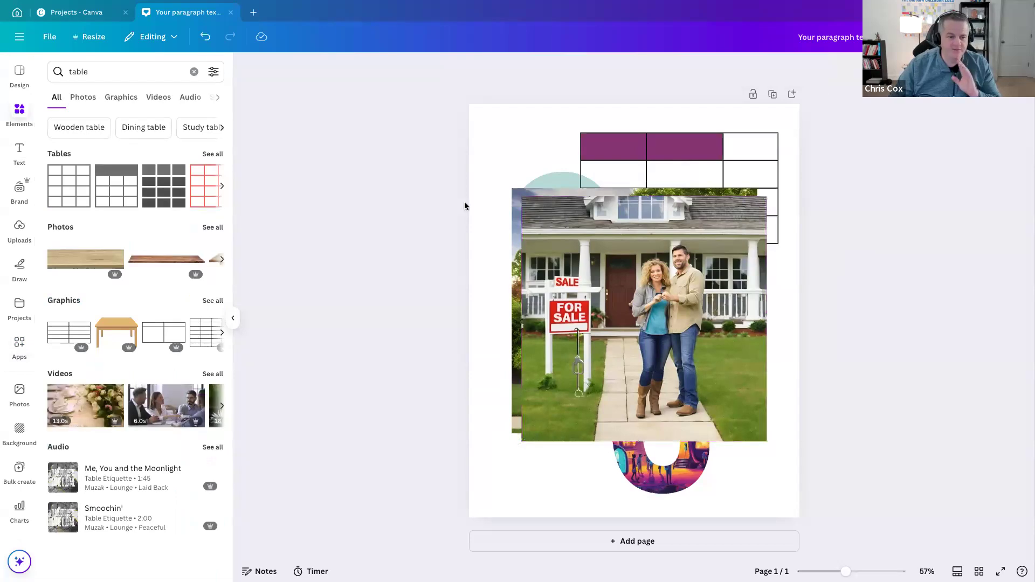
left_click(704, 288)
key("Delete")
left_click(704, 288)
key("Delete")
Remove the city image from the S and C letter frames, leaving the empty frames in place.
left_click(594, 338)
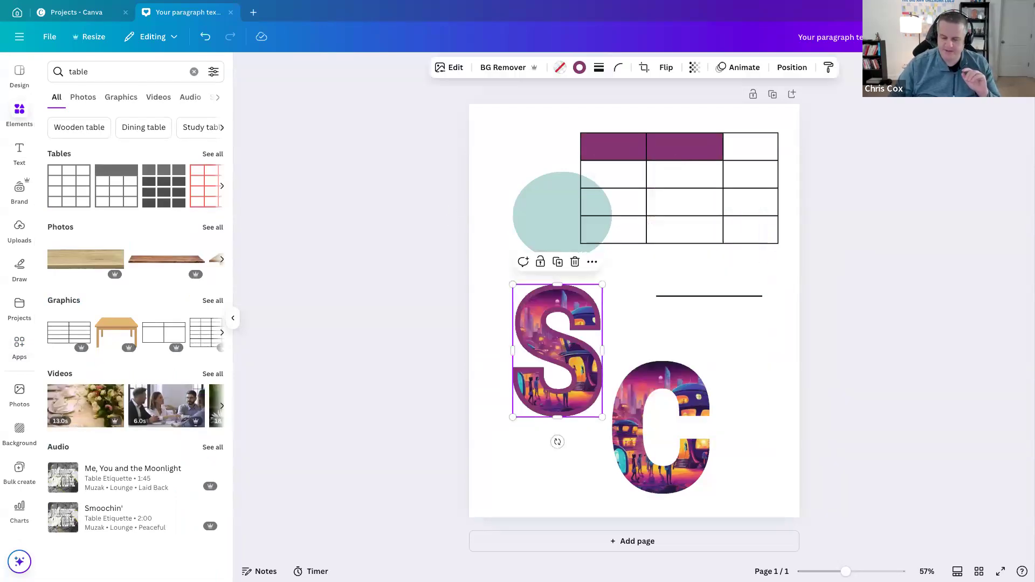
key("Delete")
left_click(675, 387)
key("Delete")
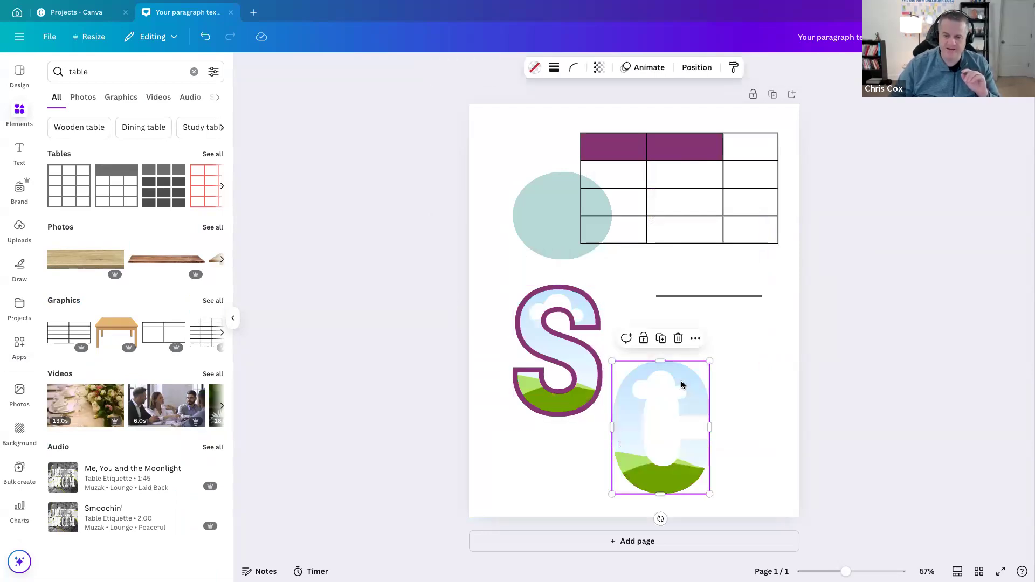
left_click(728, 346)
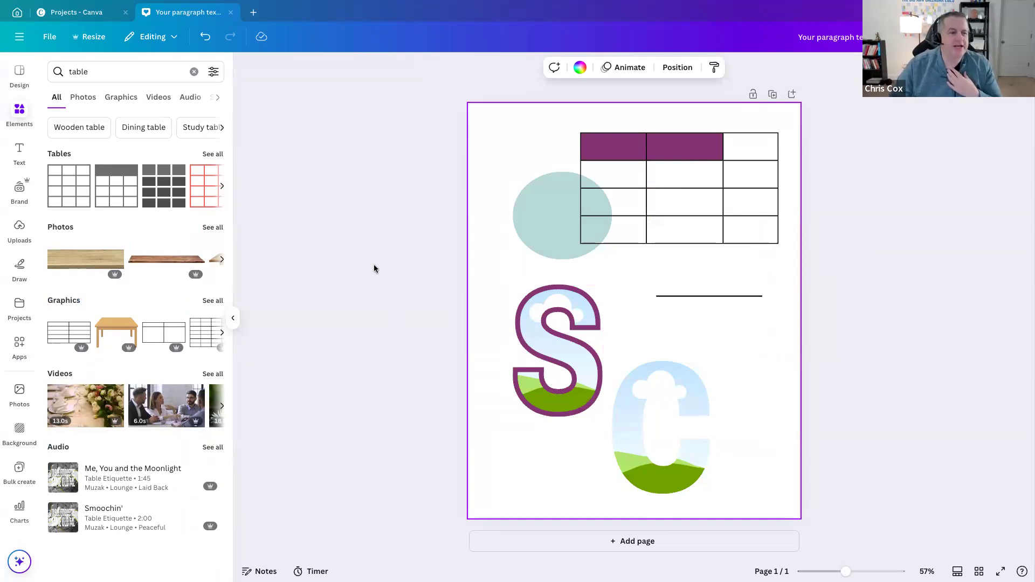
left_click(19, 76)
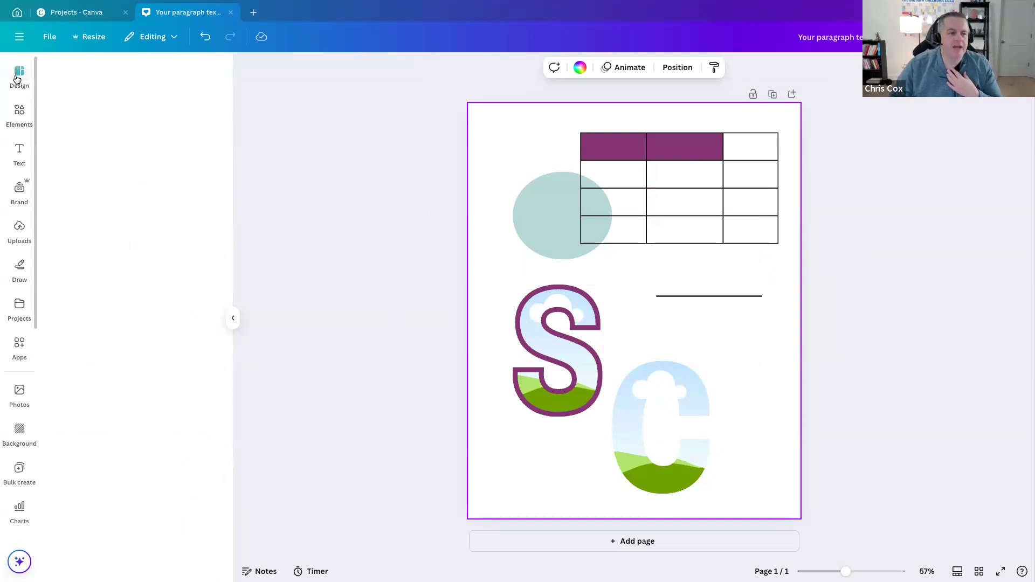
left_click(20, 114)
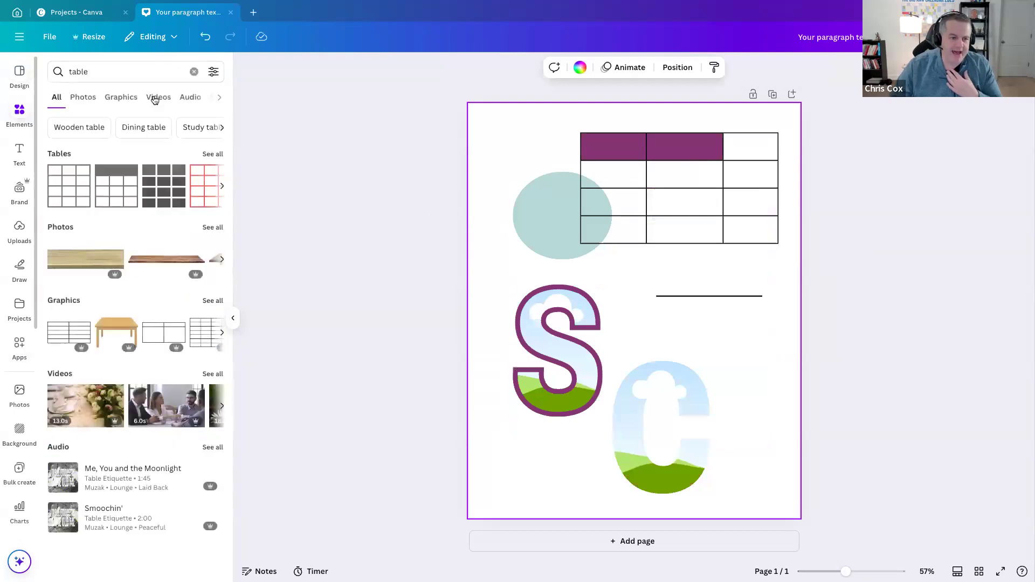
left_click(57, 72)
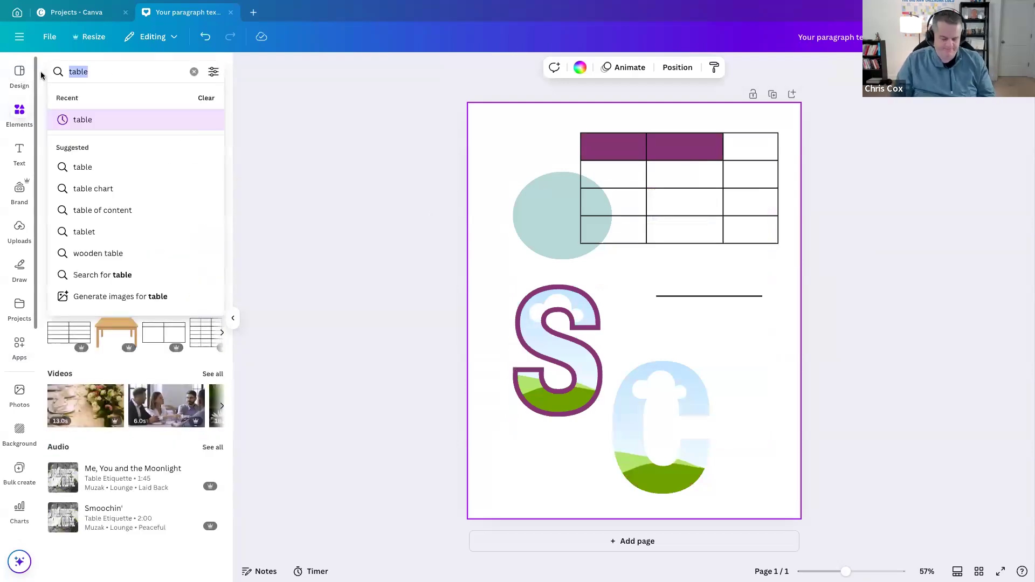
type("in")
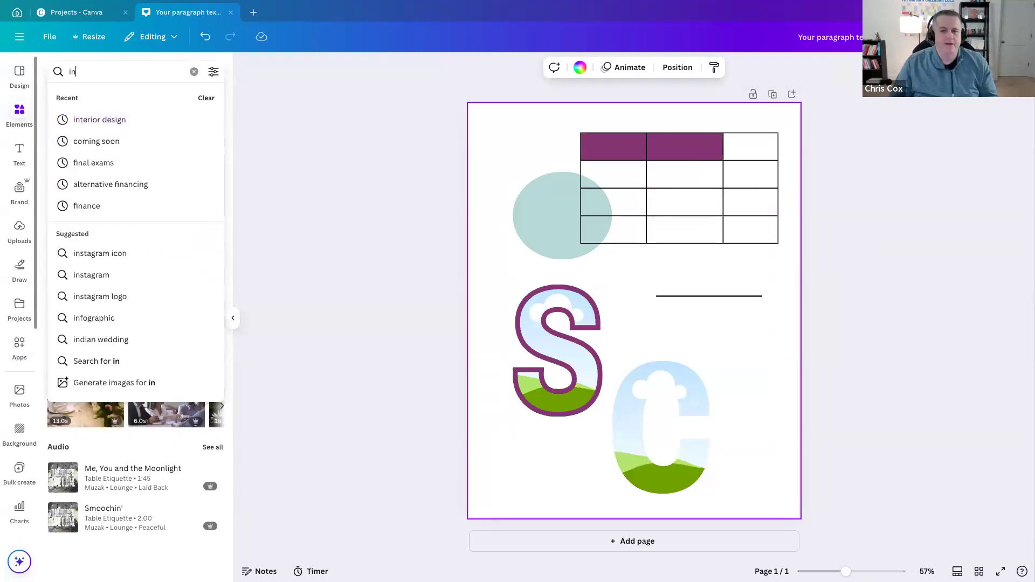
left_click(821, 133)
Select the table, circle, line and letter frames together and delete them to clear the page.
left_click(768, 148)
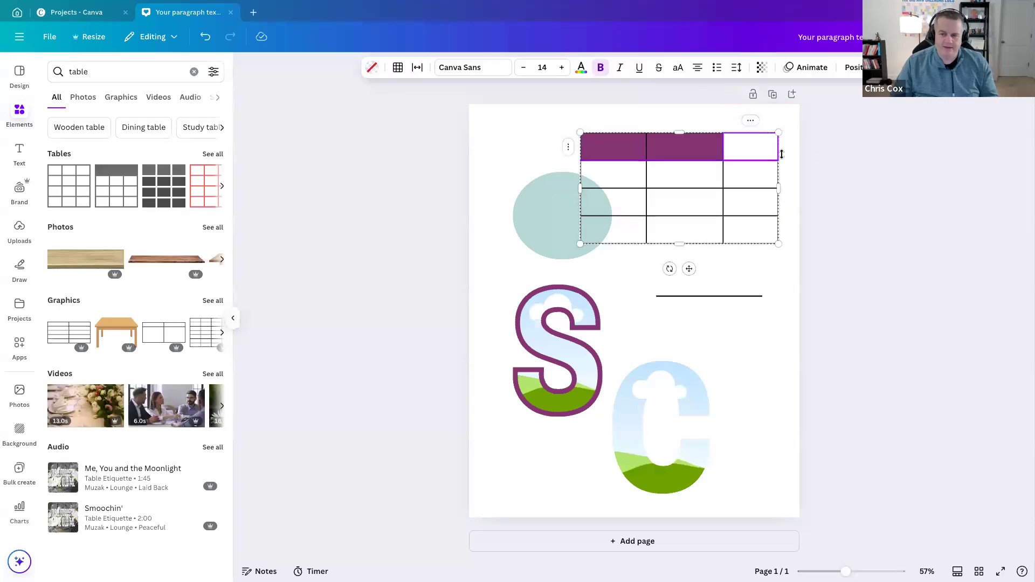
left_click(729, 168)
key("ctrl+a")
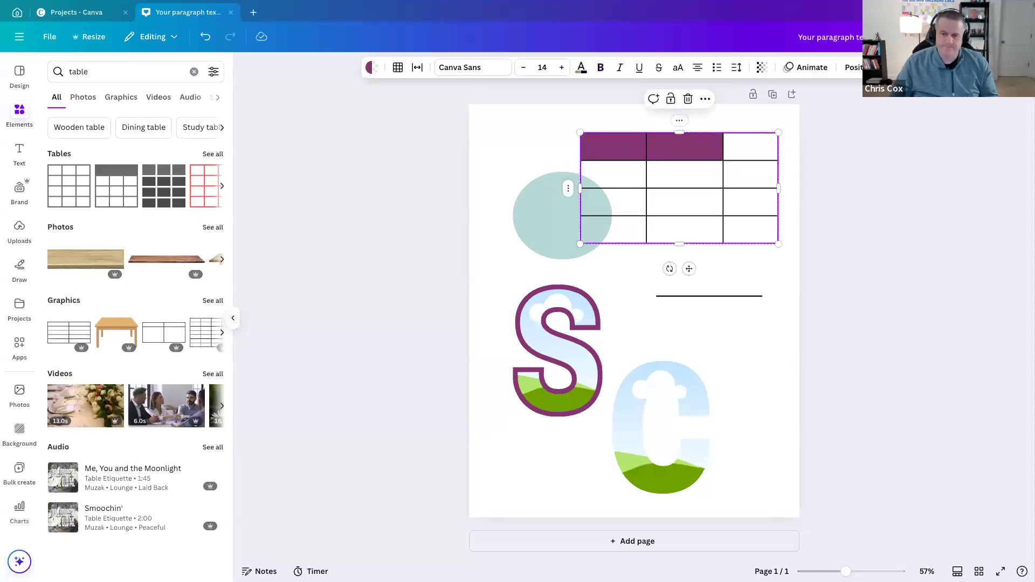
left_click_drag(774, 462, 459, 194)
key("Delete")
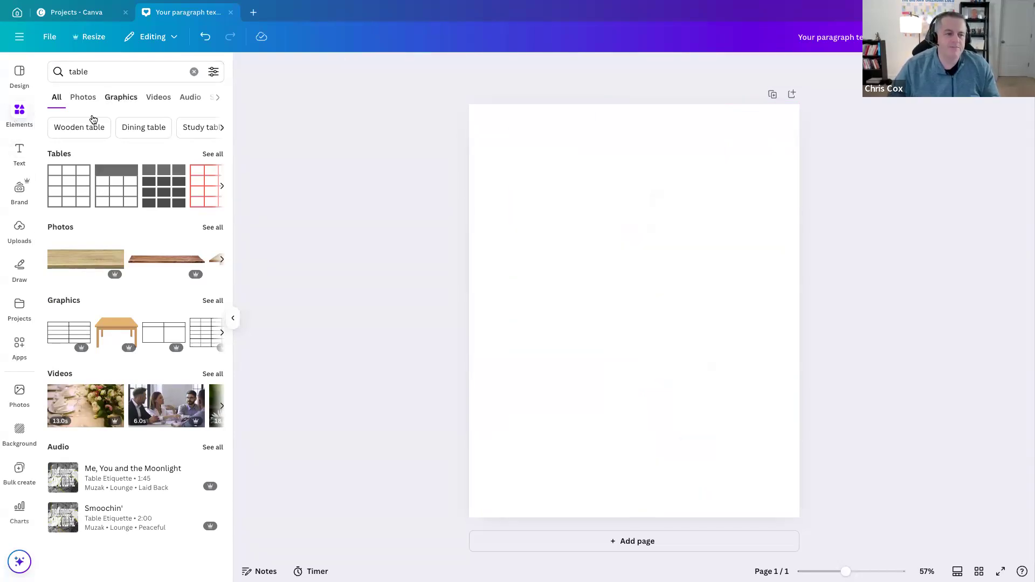
Search the elements for "Home decor".
left_click(101, 70)
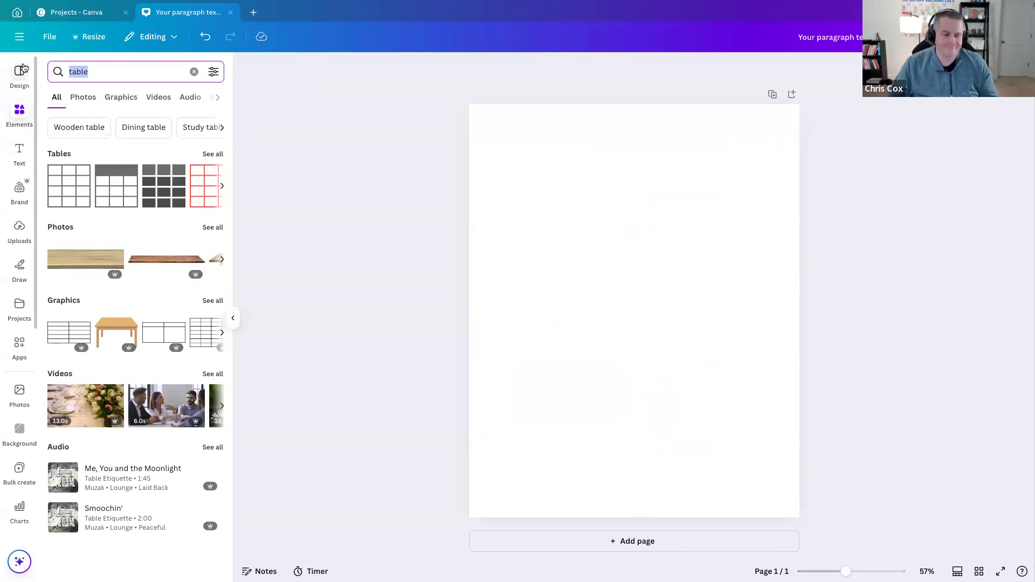
type("home")
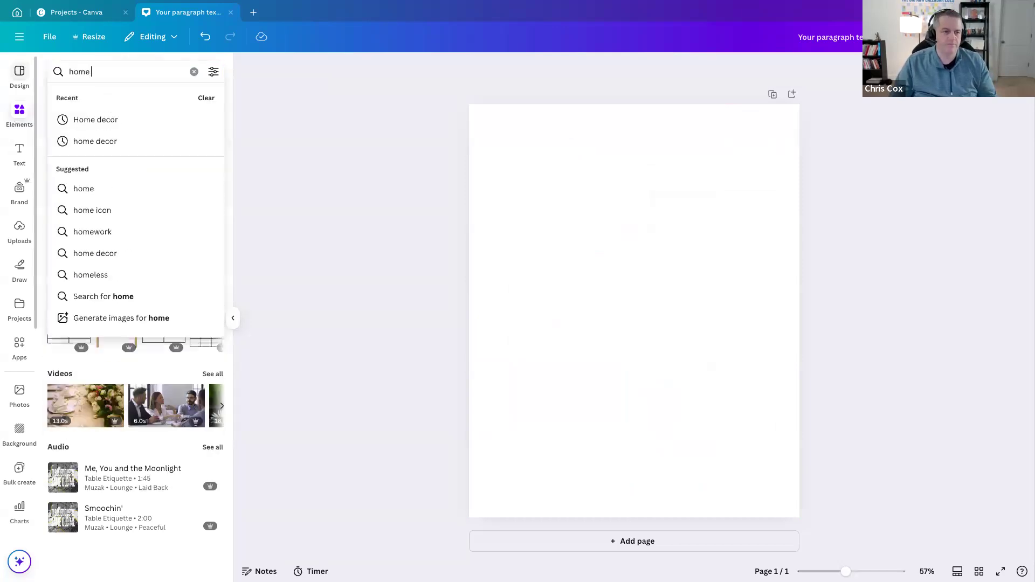
left_click(81, 119)
Fill the whole page with the home decor photo of the side table, sofa and green throw.
left_click_drag(153, 182, 388, 170)
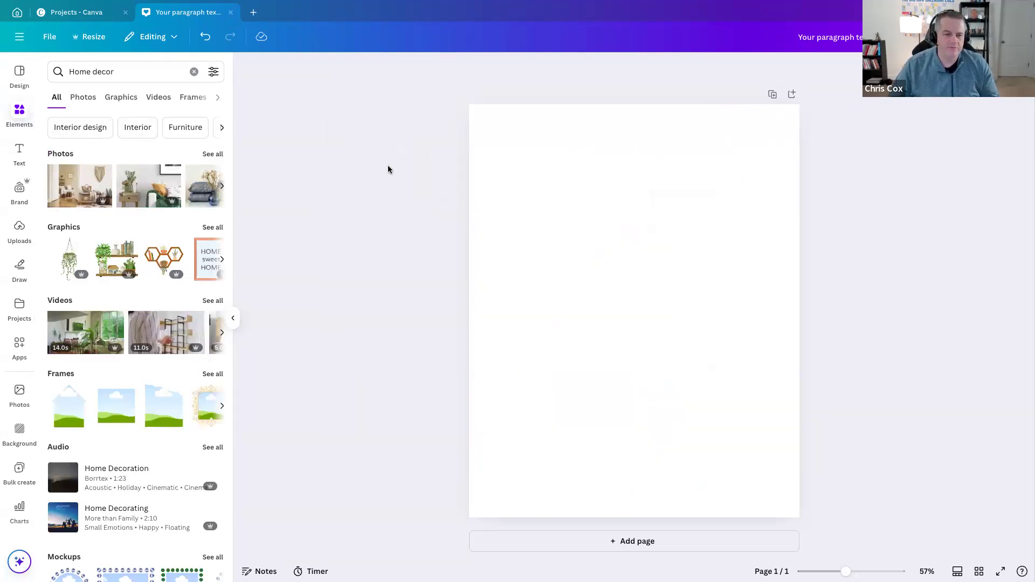
left_click(137, 195)
key("Delete")
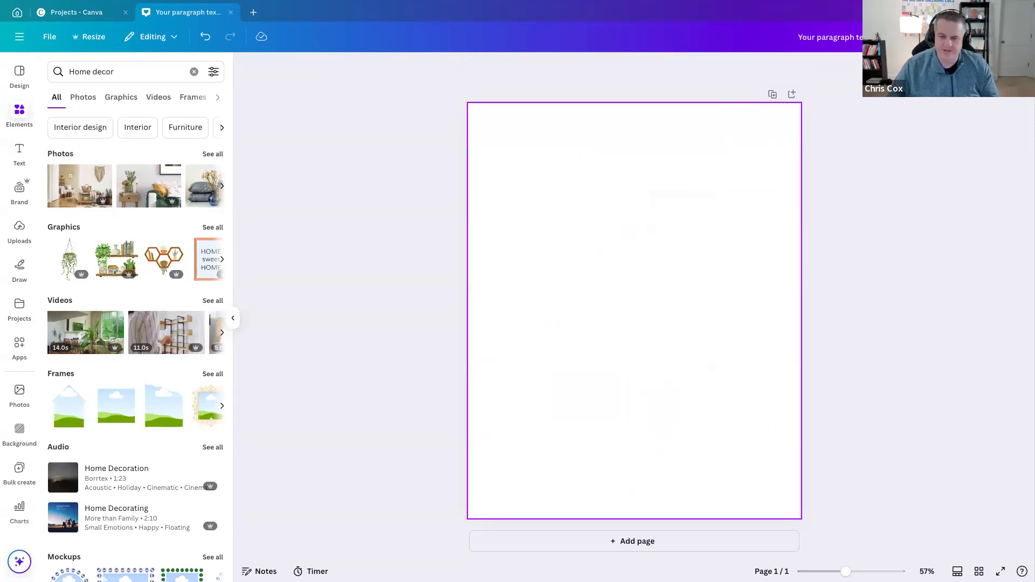
left_click_drag(137, 182, 492, 201)
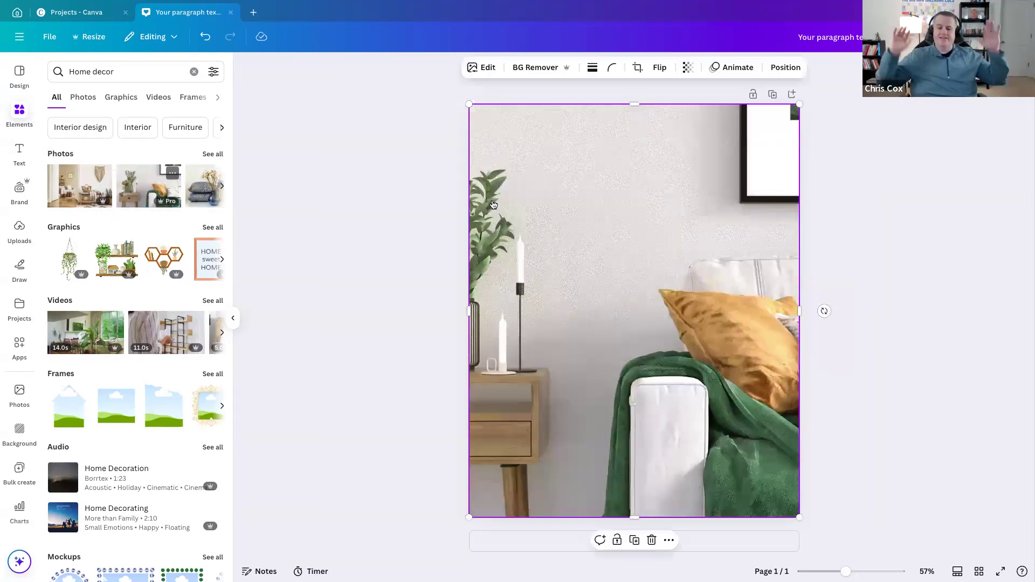
Shift the photo sideways inside its 4:5 crop so the sofa and pillows fill the page, and apply the crop.
double_click(679, 231)
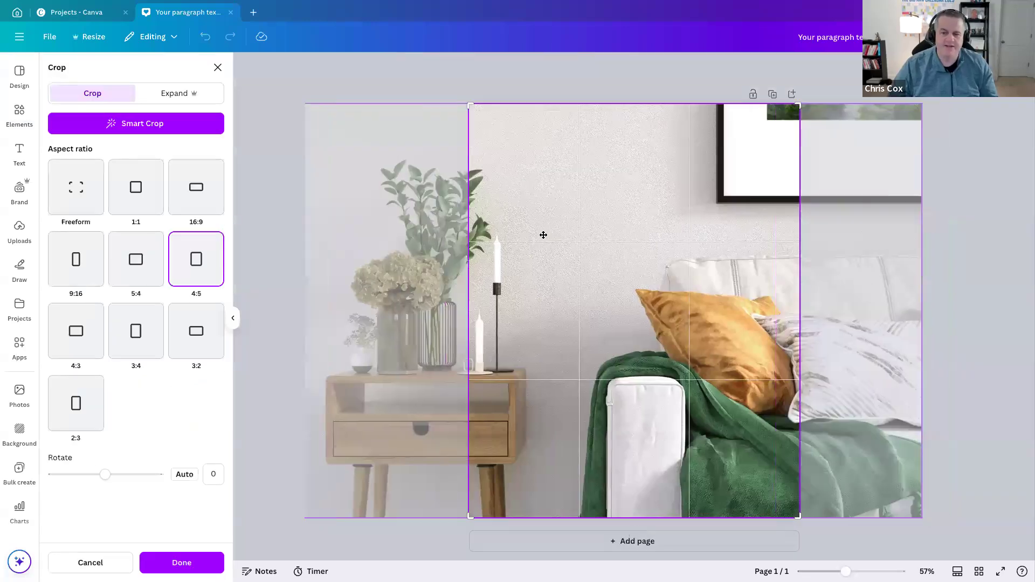
left_click_drag(543, 233, 503, 234)
left_click(876, 254)
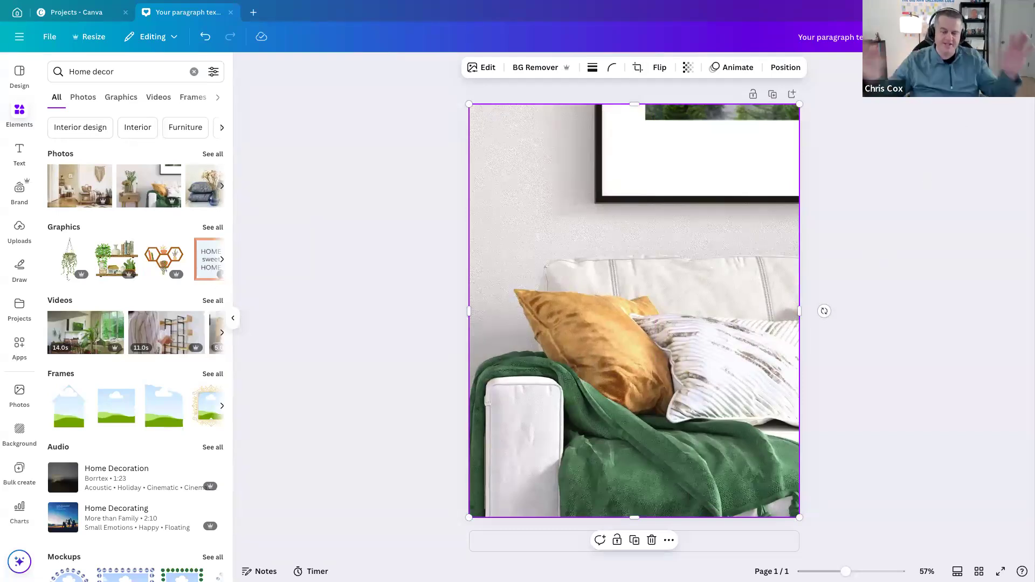
Try to download the design with the photo alone as a PNG.
left_click(1006, 37)
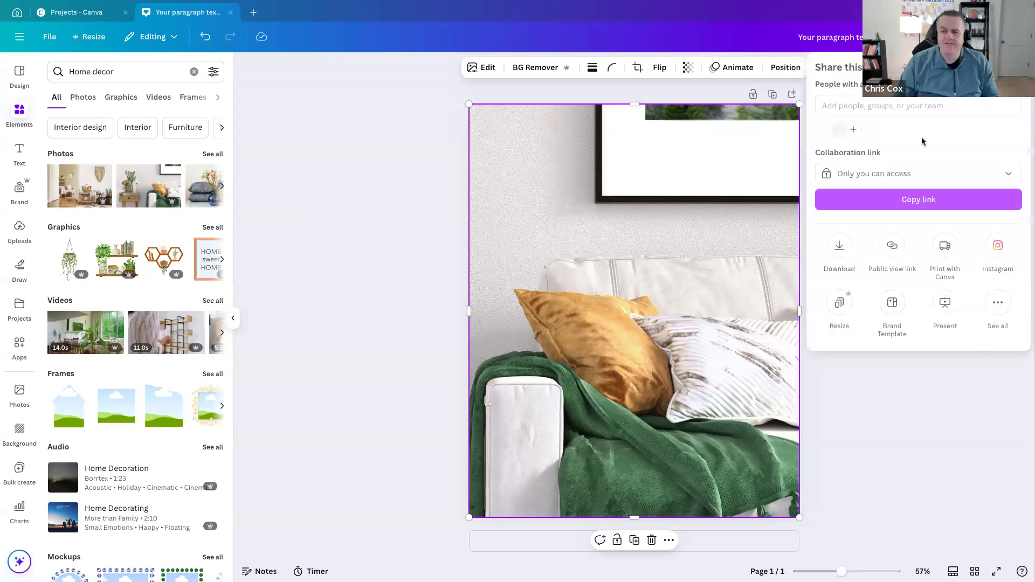
left_click(842, 248)
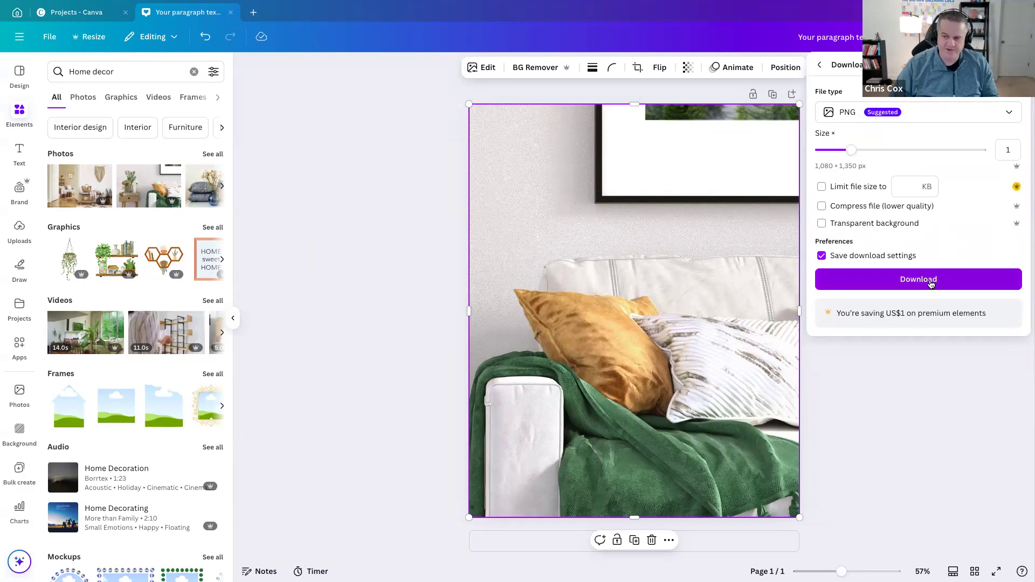
left_click(931, 285)
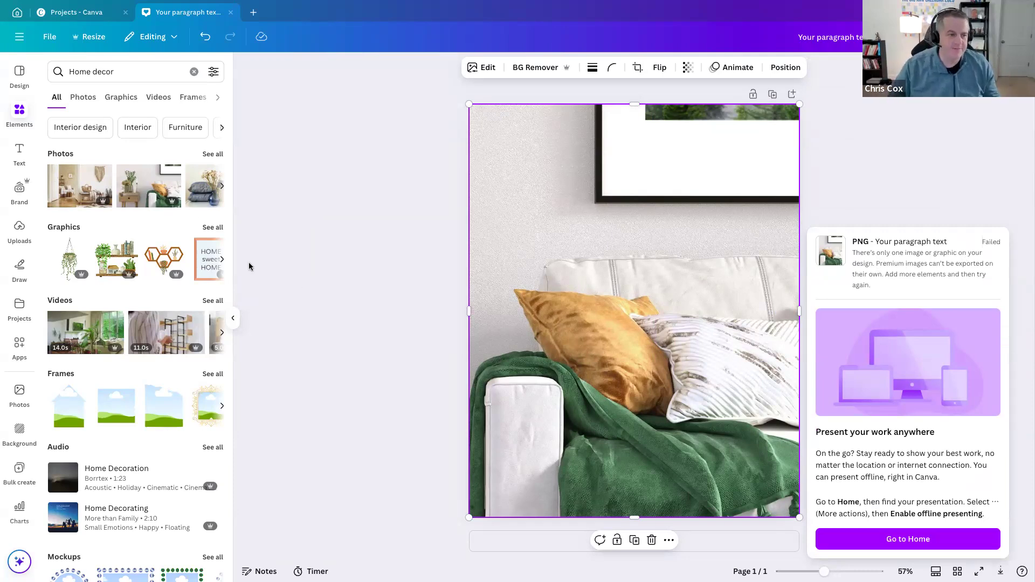
Add a default text box, colour its text white and send it to the back behind the full-page photo.
left_click(18, 161)
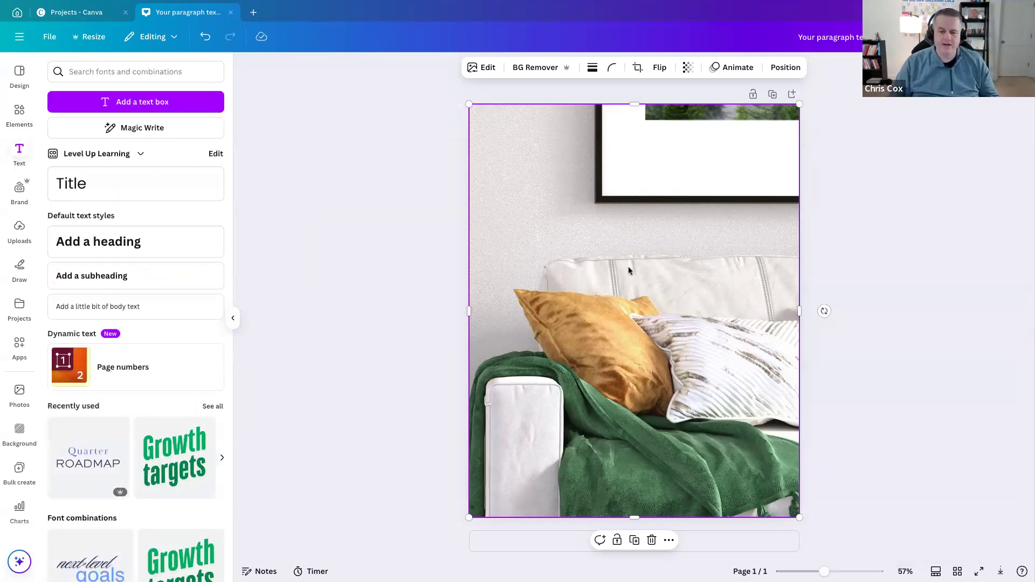
key("t")
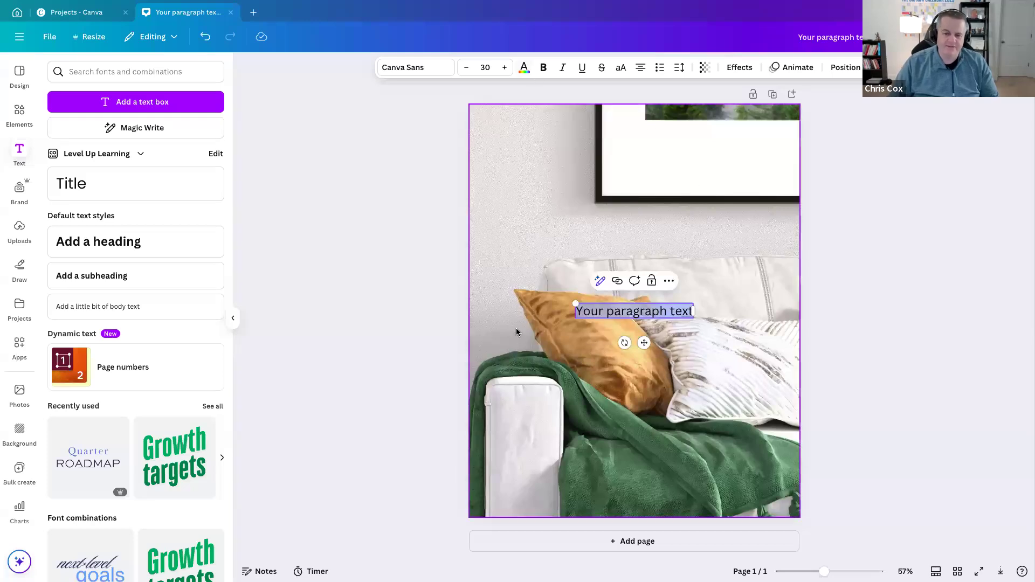
left_click(528, 70)
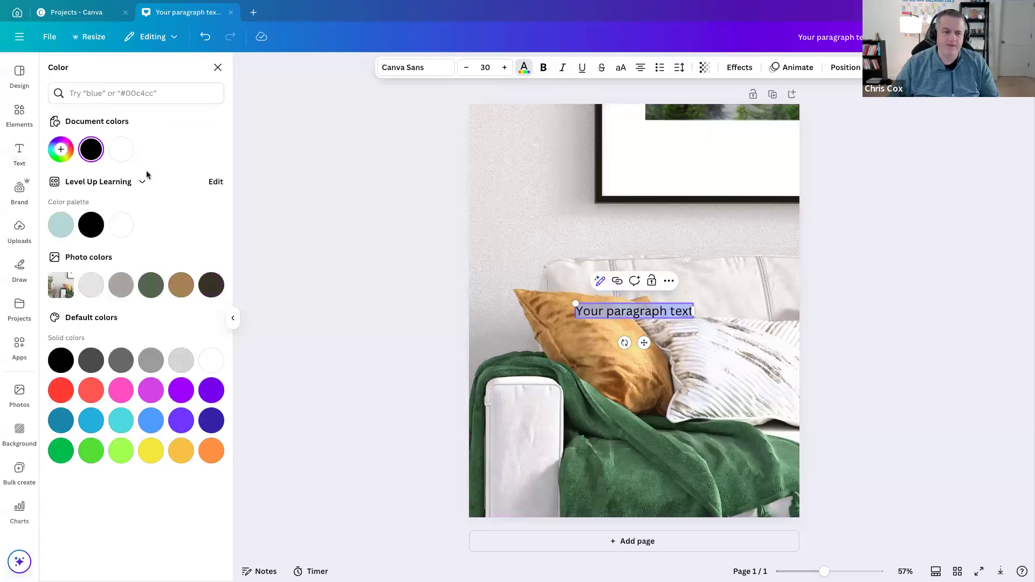
left_click(124, 225)
left_click(844, 68)
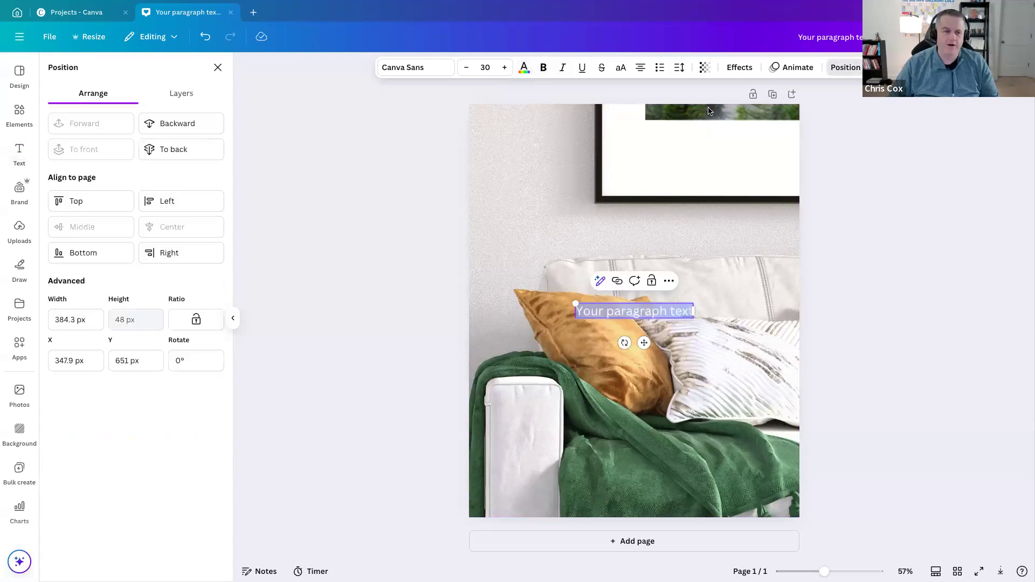
left_click(174, 150)
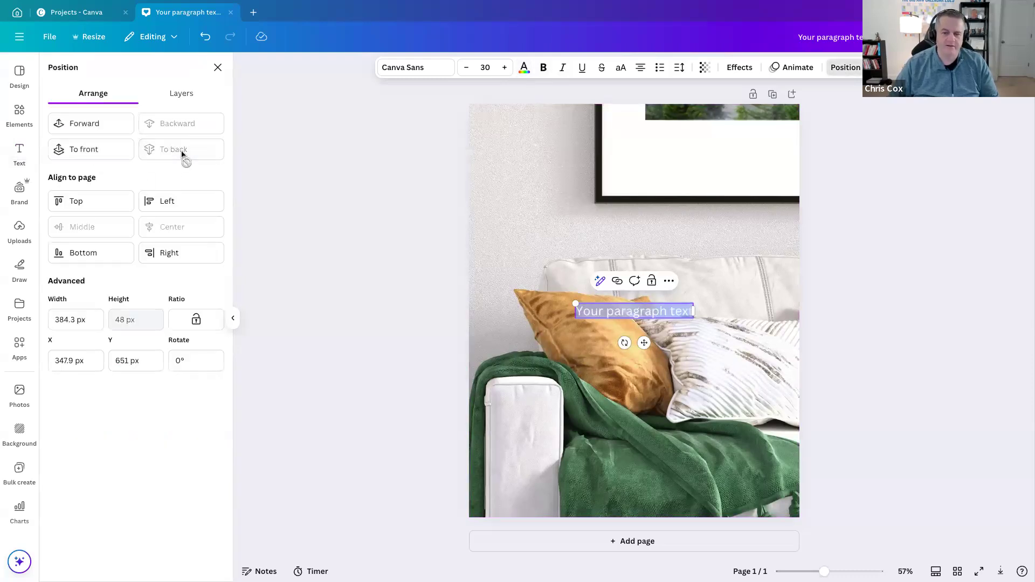
left_click(554, 224)
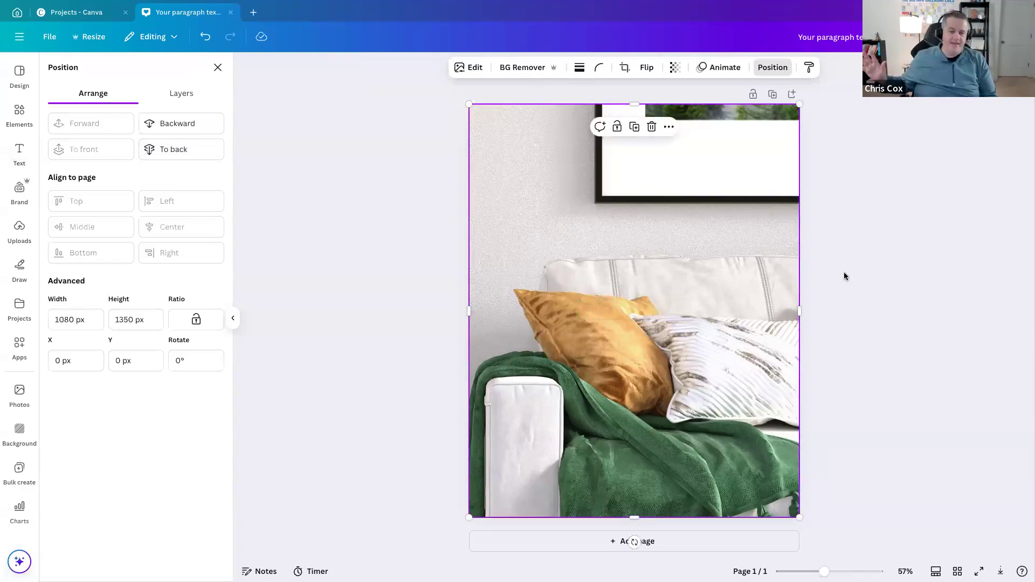
Start a PNG download of the photo with the hidden text, cancel the save and dismiss the download notice.
left_click(1000, 36)
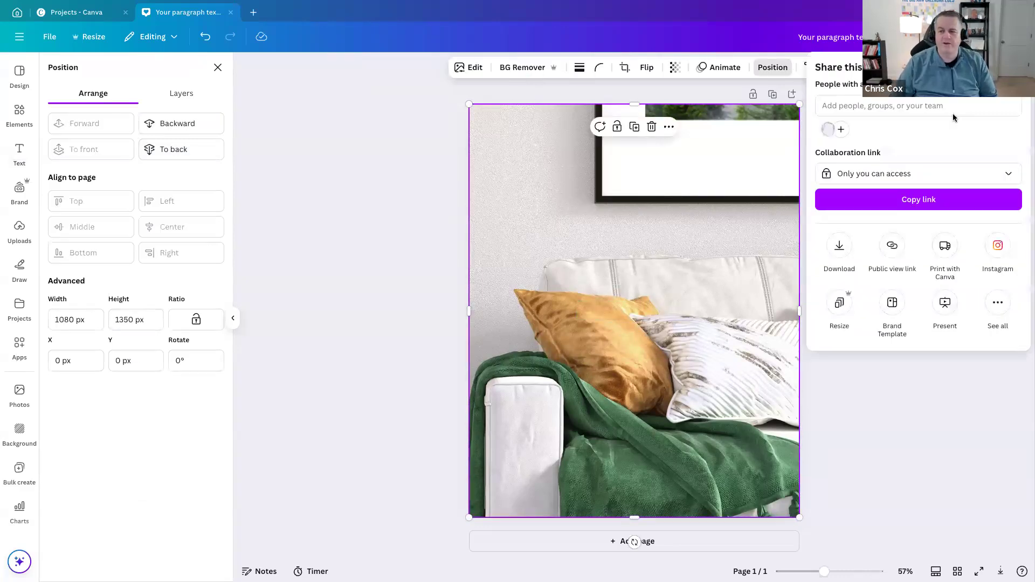
left_click(840, 245)
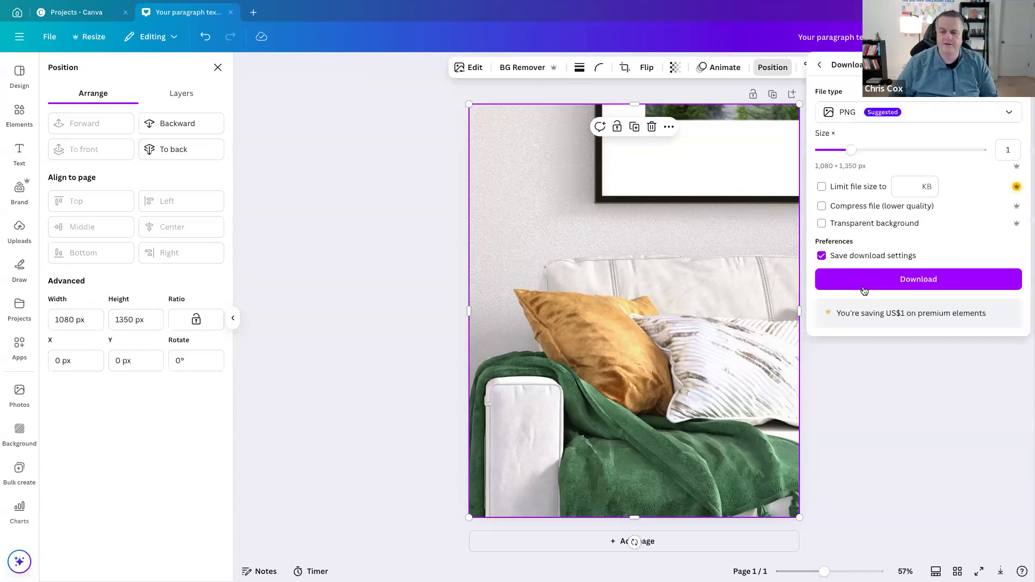
left_click(864, 289)
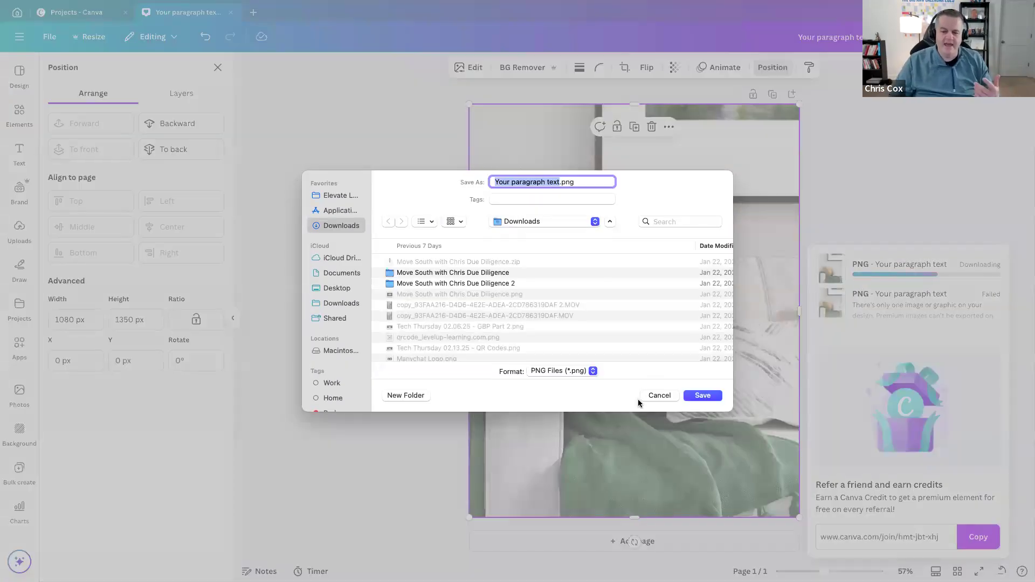
left_click(652, 396)
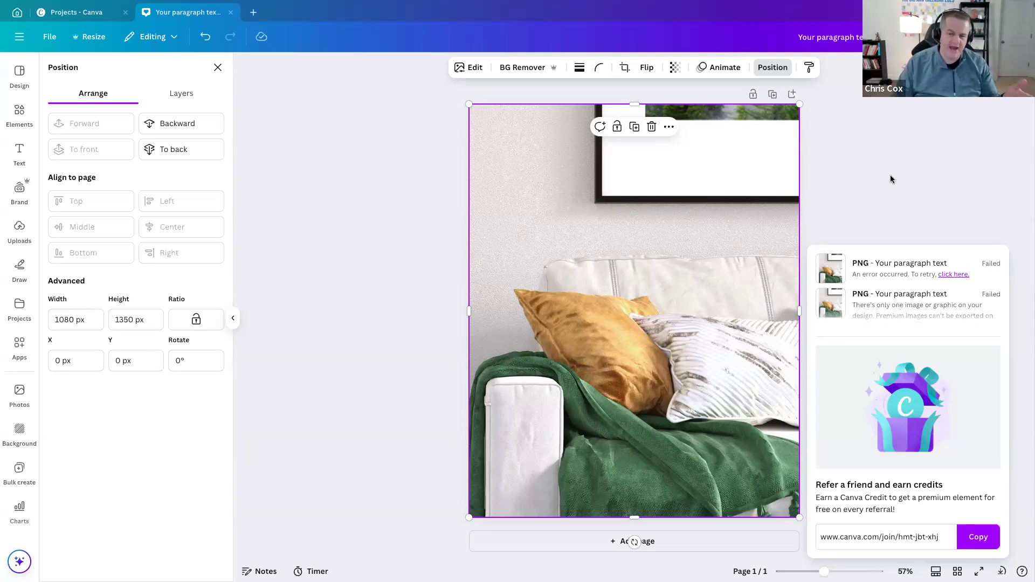
left_click(891, 175)
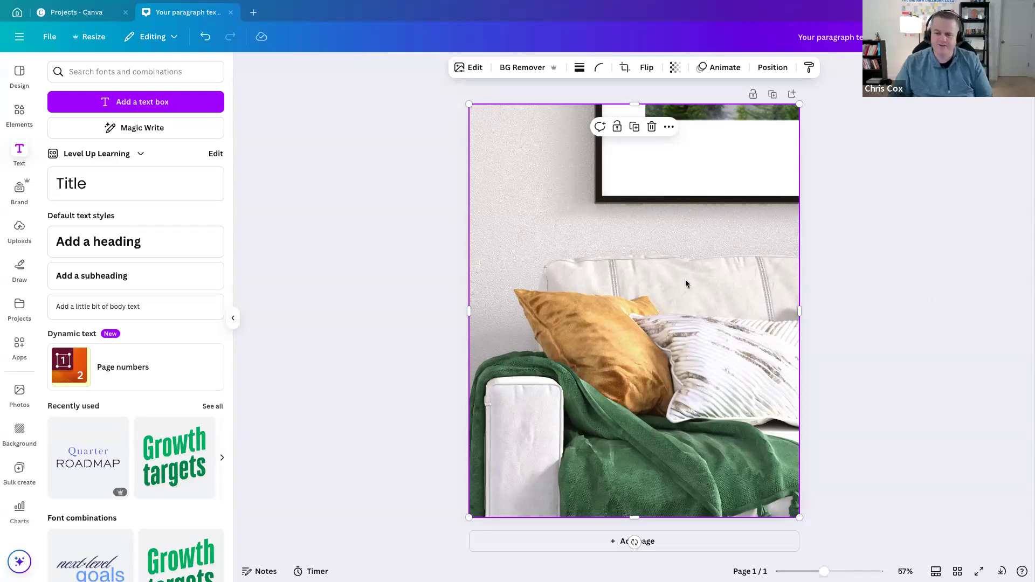
Reload the design and show the elements library beside the page with nothing selected.
key("super+r")
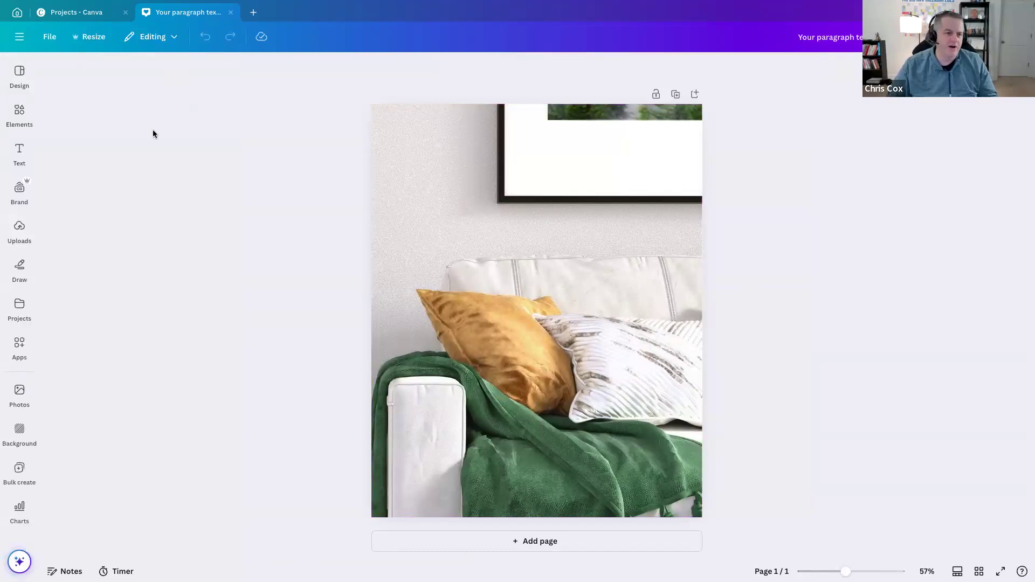
left_click(468, 186)
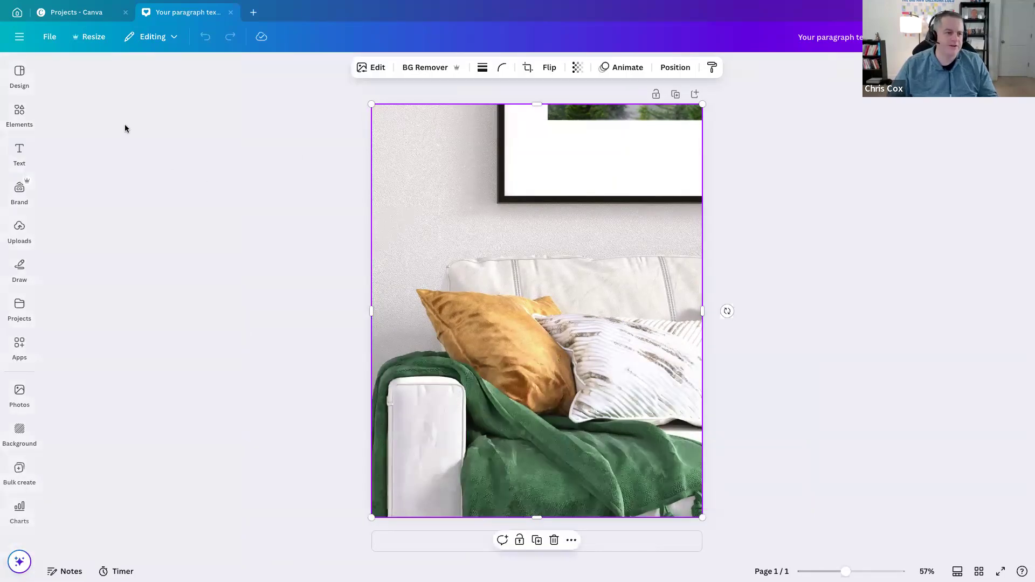
left_click(16, 108)
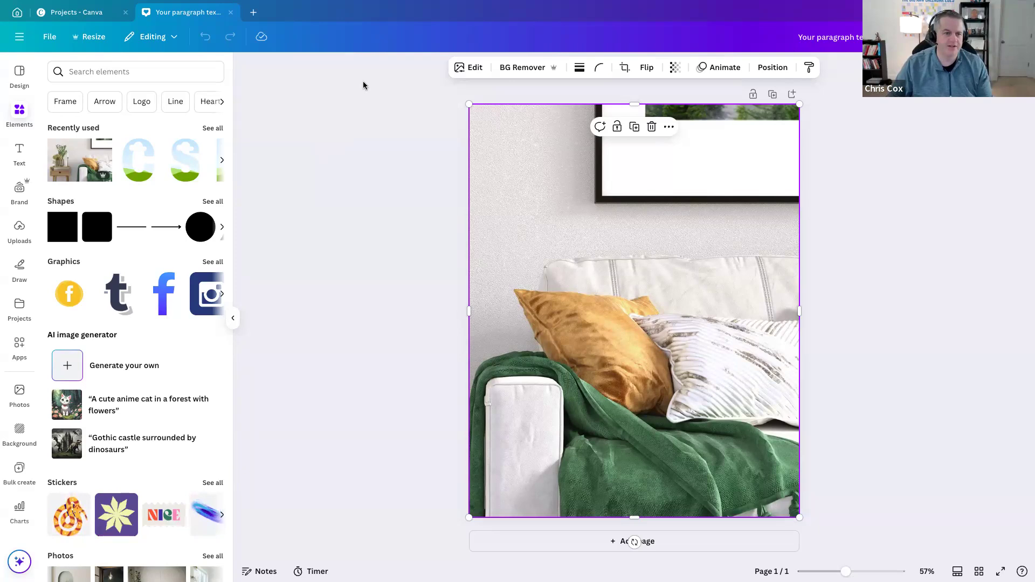
left_click(344, 123)
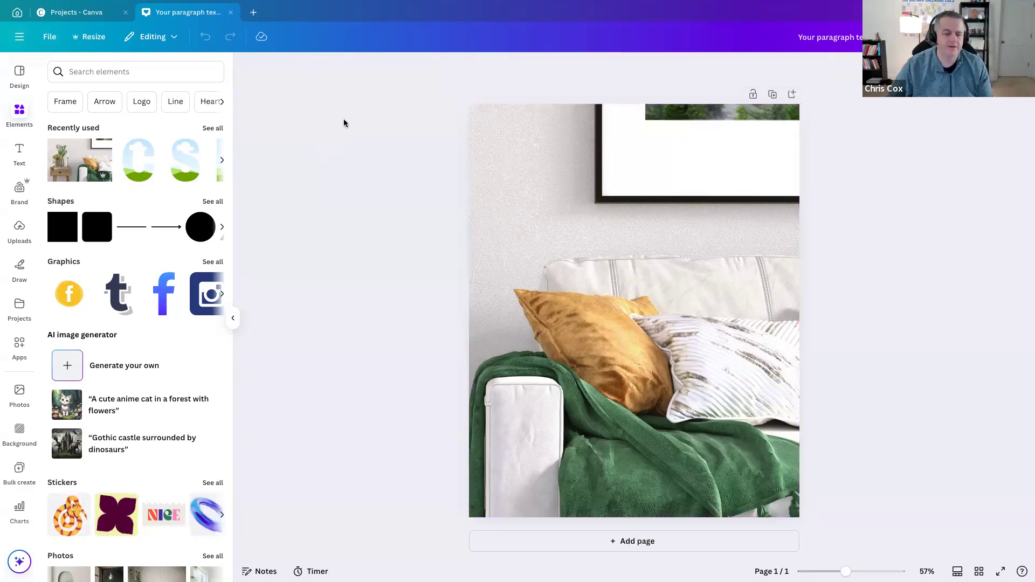
Leave the design for the home page and go to the Brand section.
left_click(13, 42)
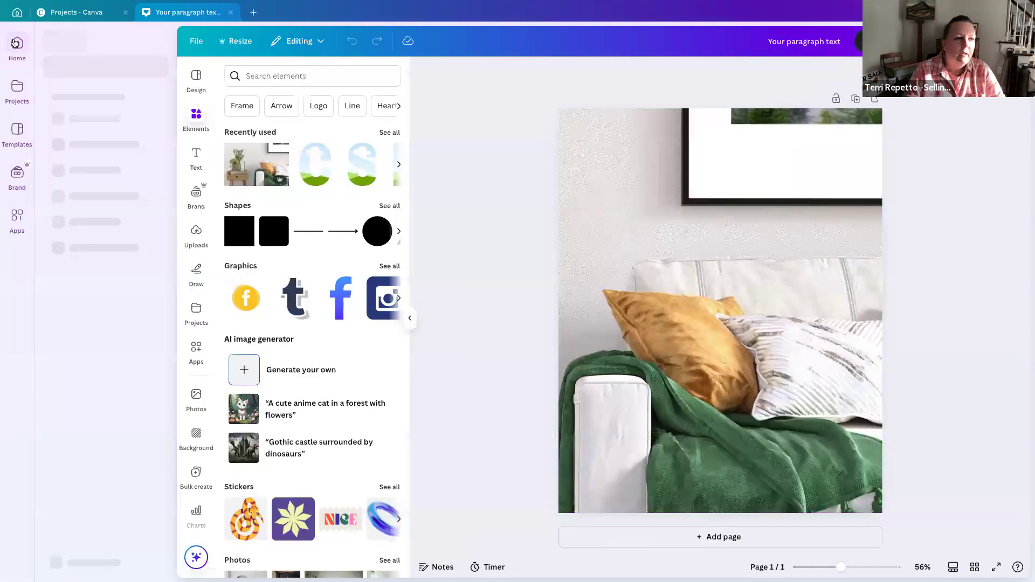
left_click(15, 43)
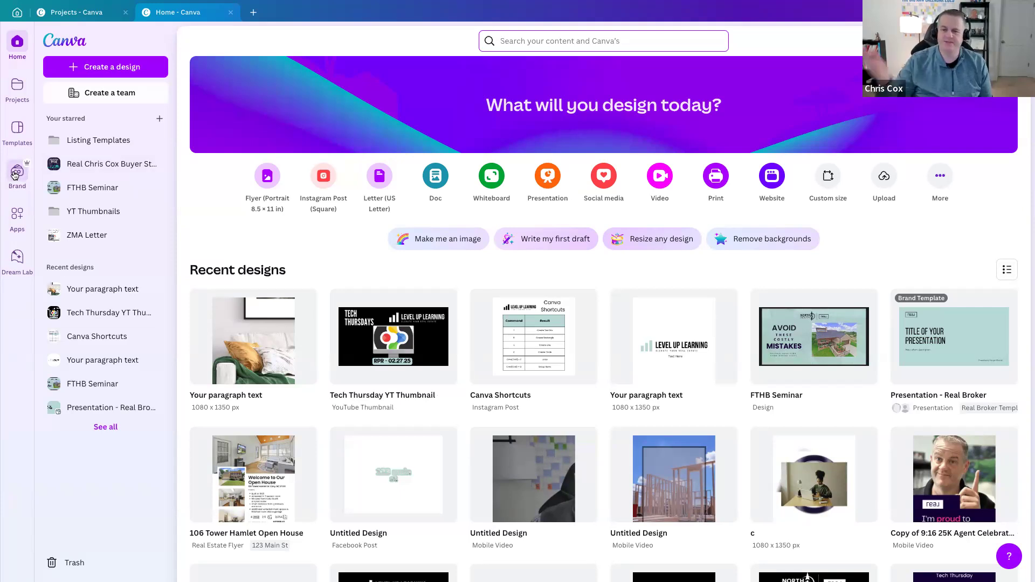
left_click(15, 173)
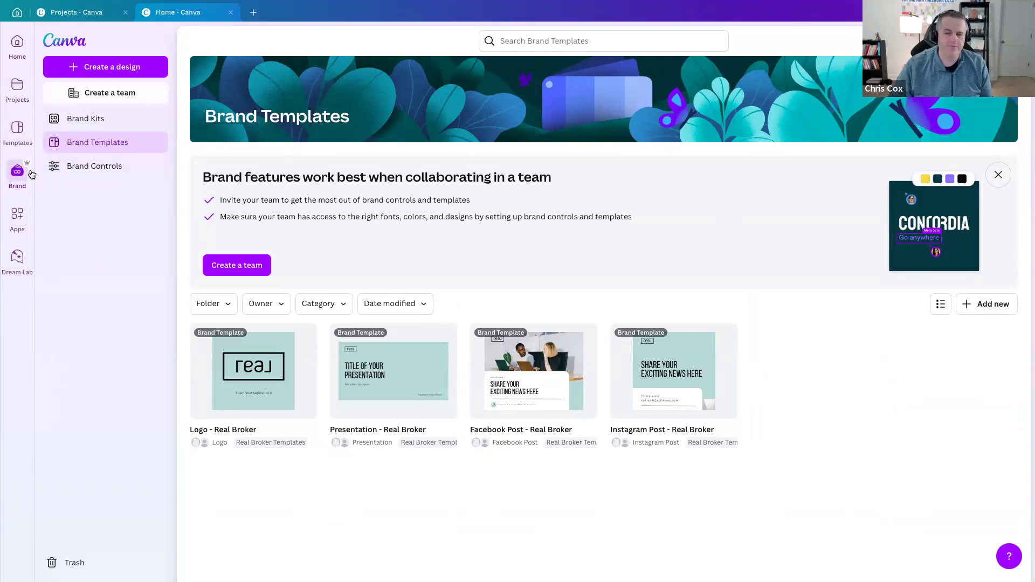
left_click(995, 306)
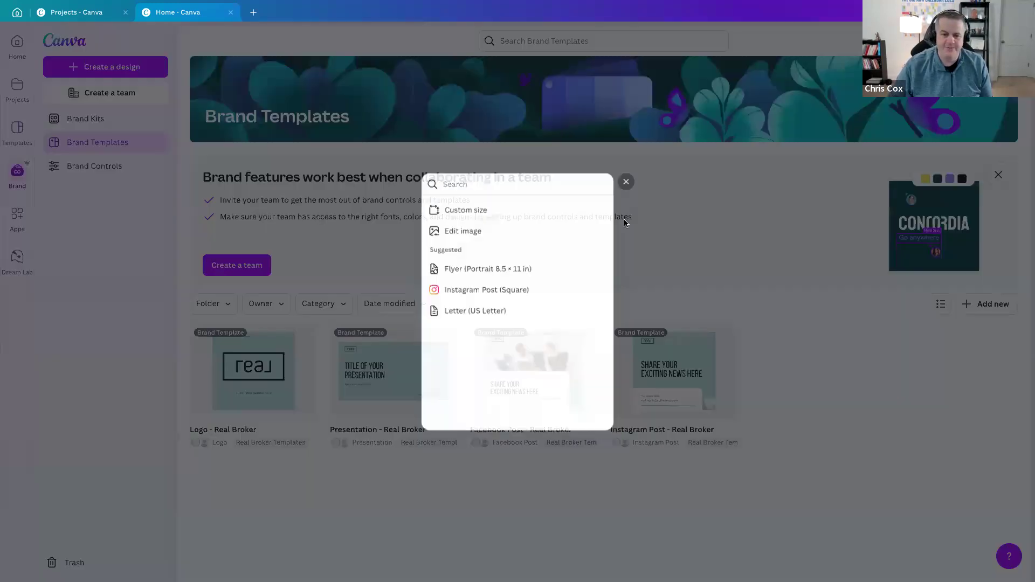
left_click(629, 180)
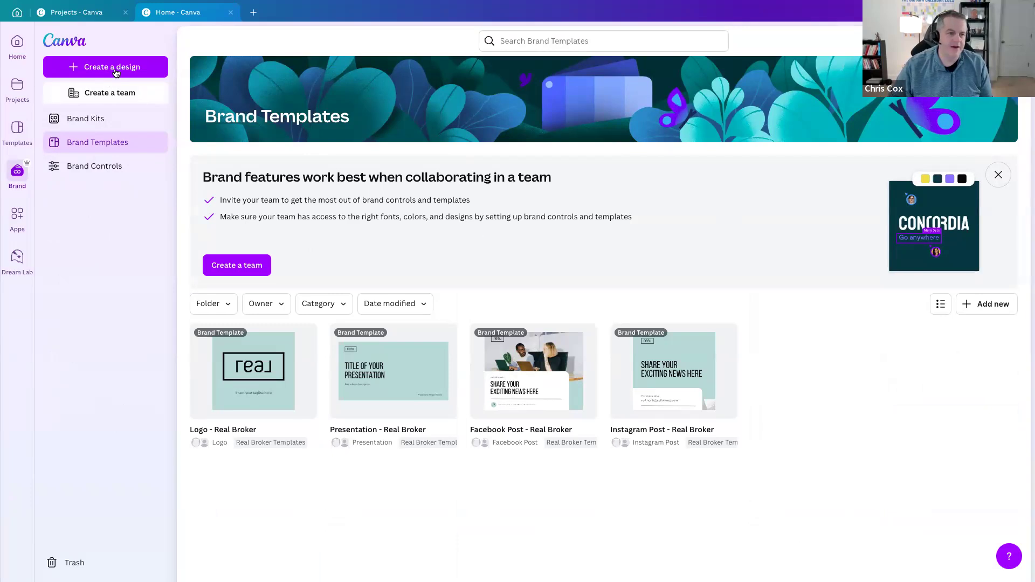
left_click(18, 44)
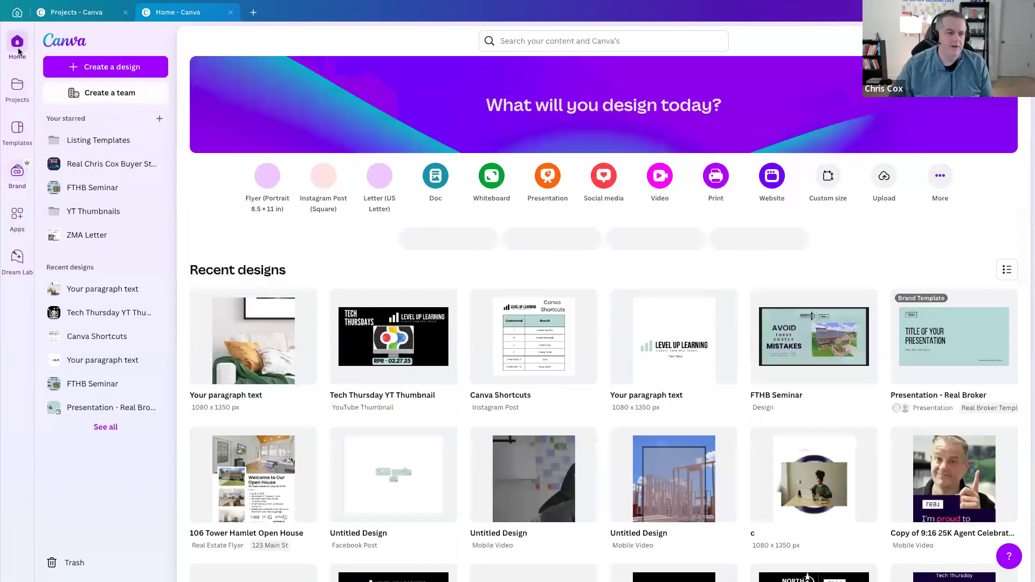
left_click(16, 174)
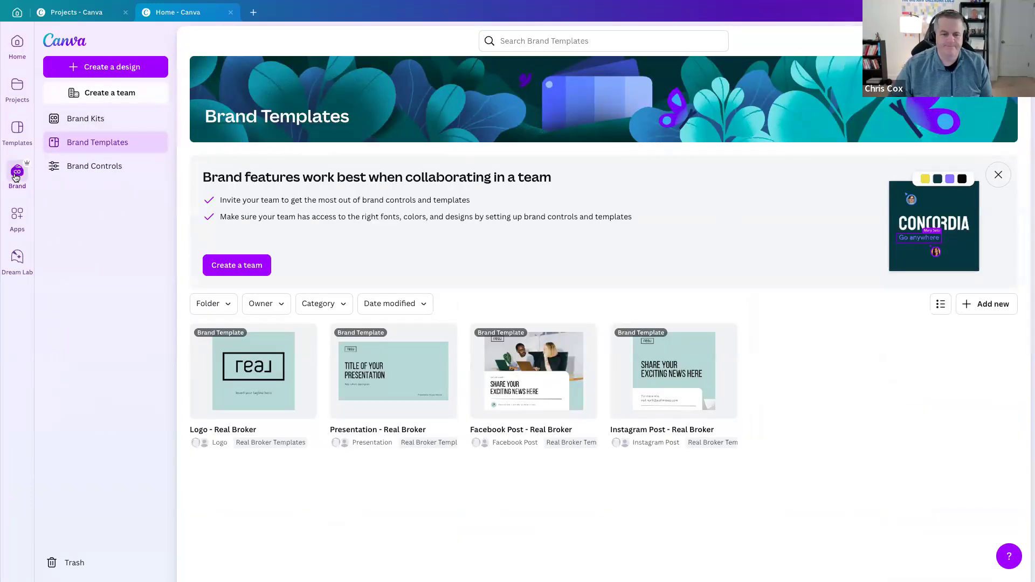
left_click(984, 306)
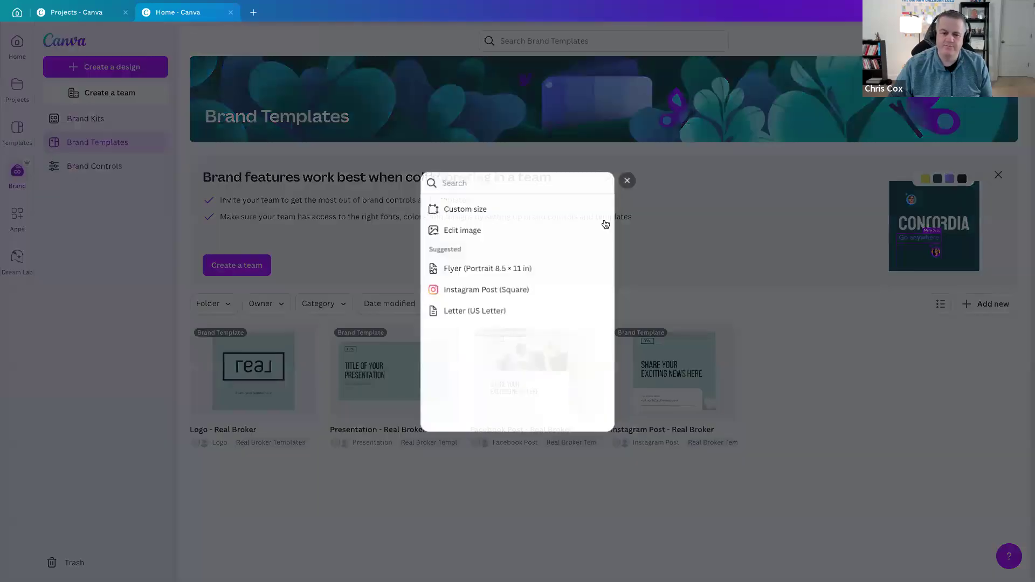
left_click(706, 249)
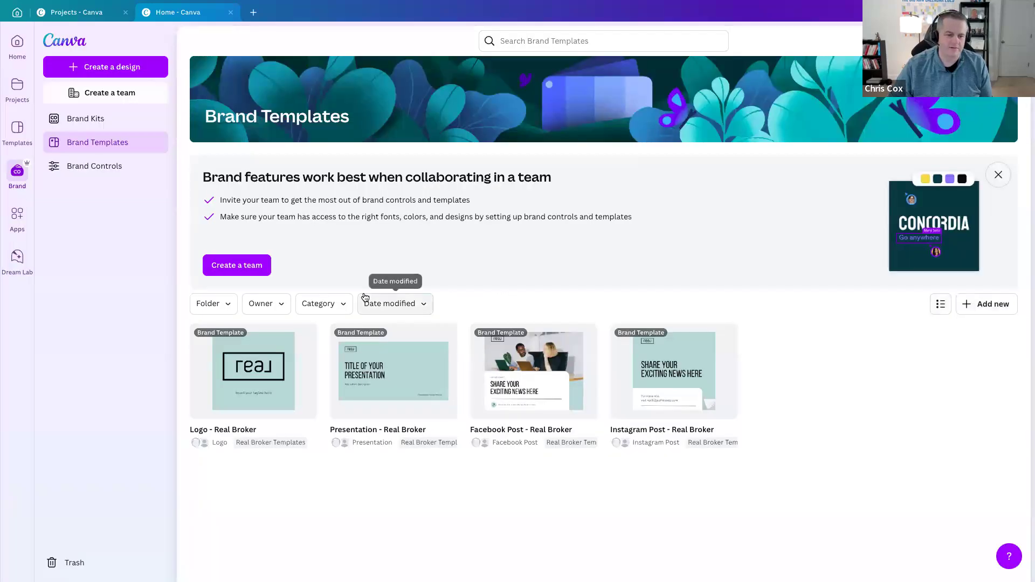
Create a new brand kit named "Tech Thursday".
left_click(89, 126)
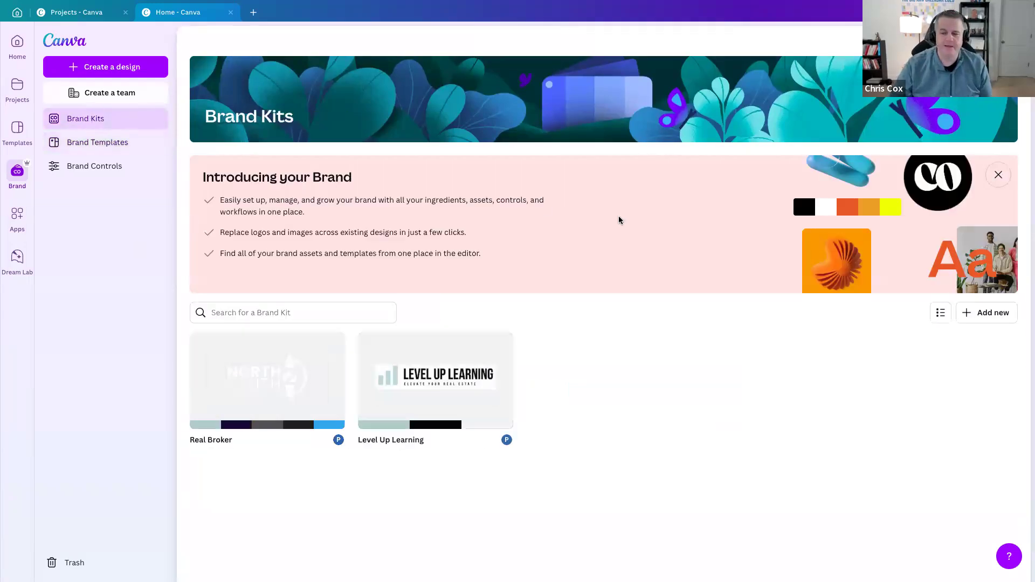
left_click(985, 313)
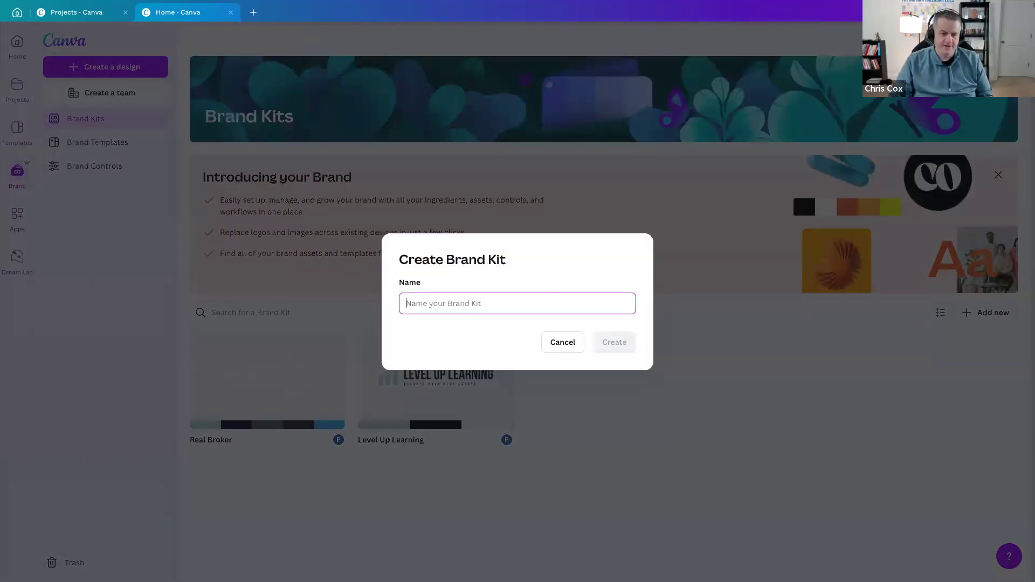
type("Tech thu")
key("BackSpace")
key("BackSpace")
key("BackSpace")
type("Thue")
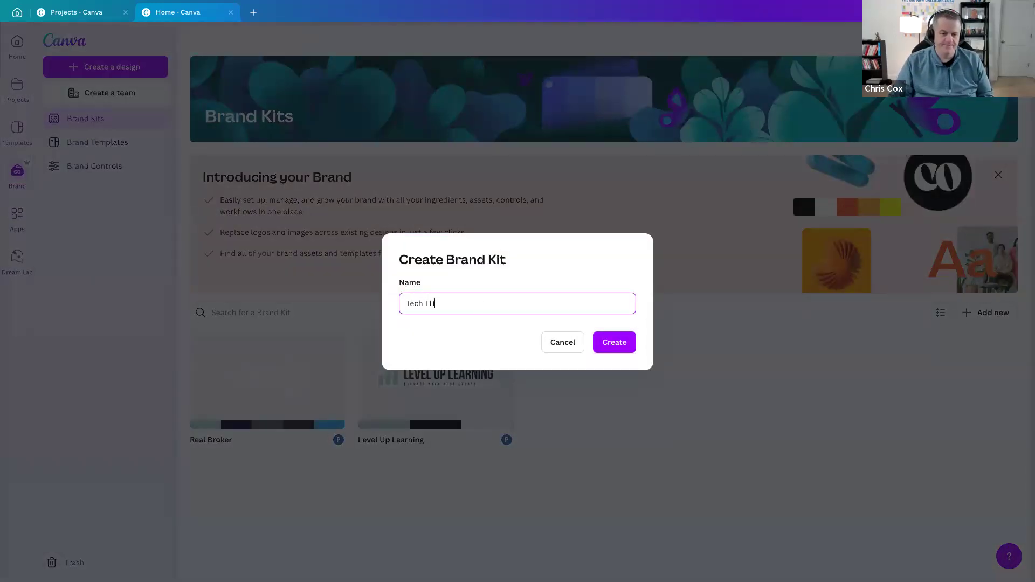
key("BackSpace")
key("BackSpace")
key("BackSpace")
type("hursday")
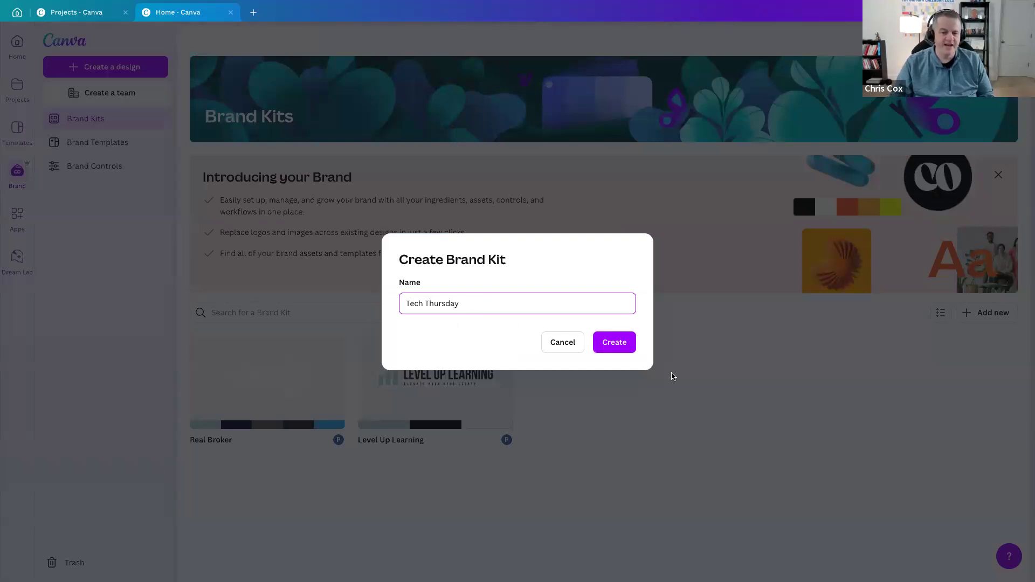
left_click(629, 343)
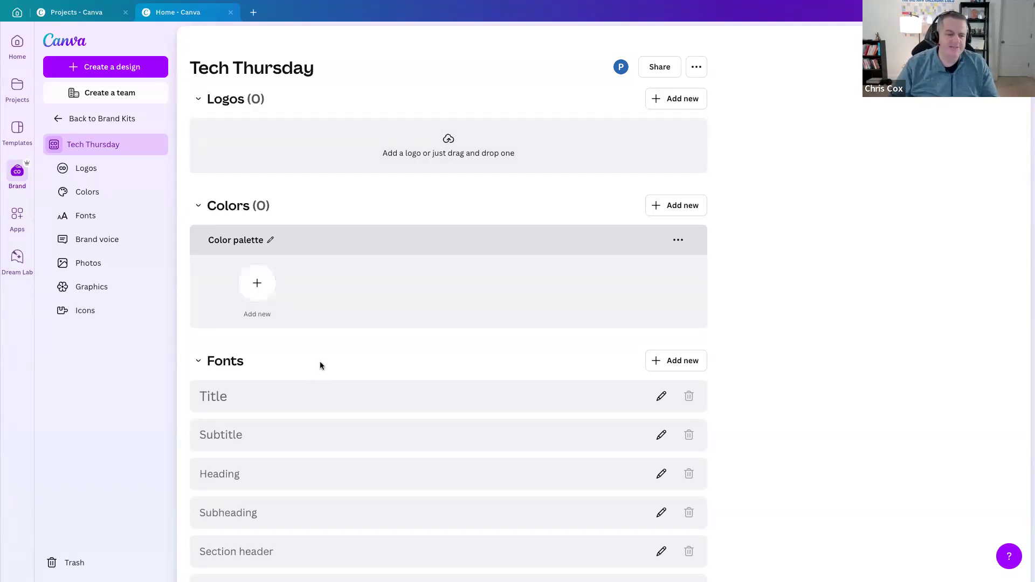
Choose the Arimo font for the Title style in the Tech Thursday brand kit.
scroll(246, 372, "down", 1)
scroll(236, 375, "down", 2)
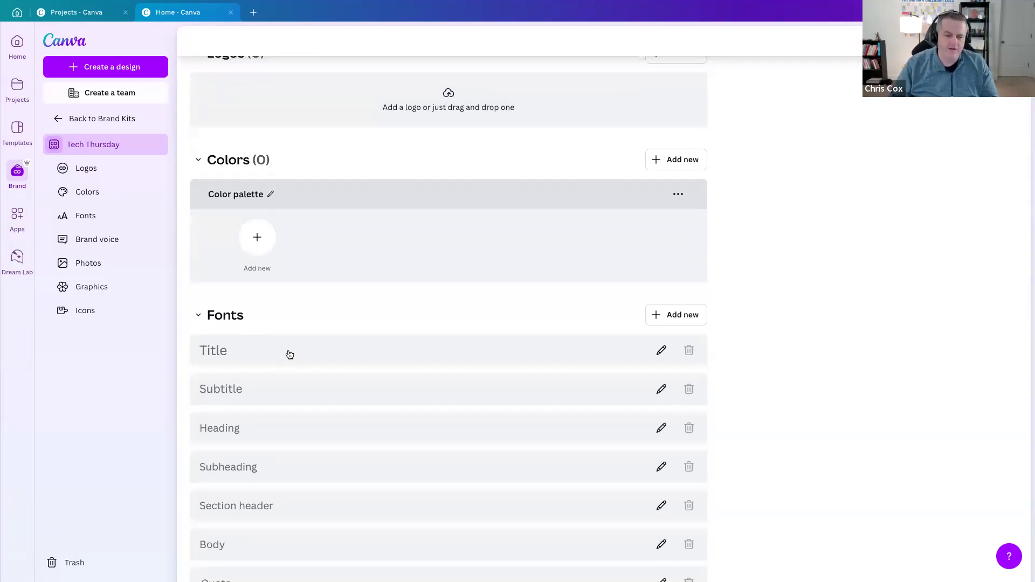
left_click(661, 351)
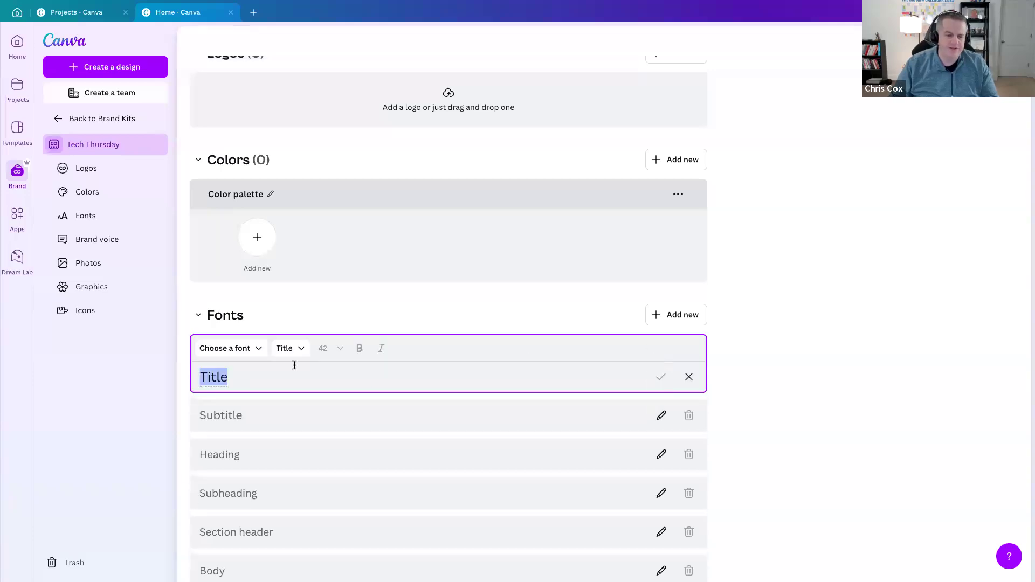
left_click(242, 350)
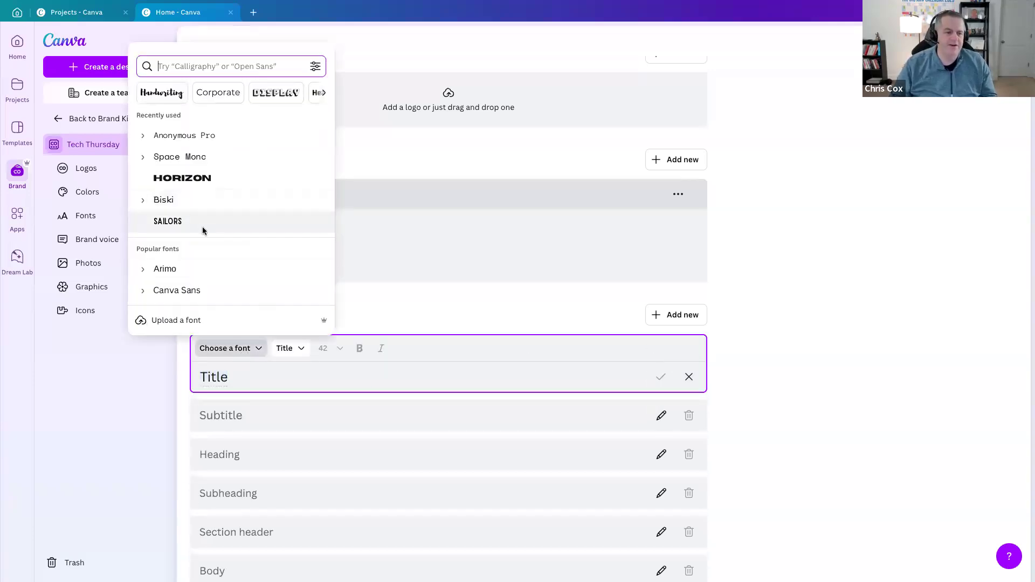
left_click(186, 268)
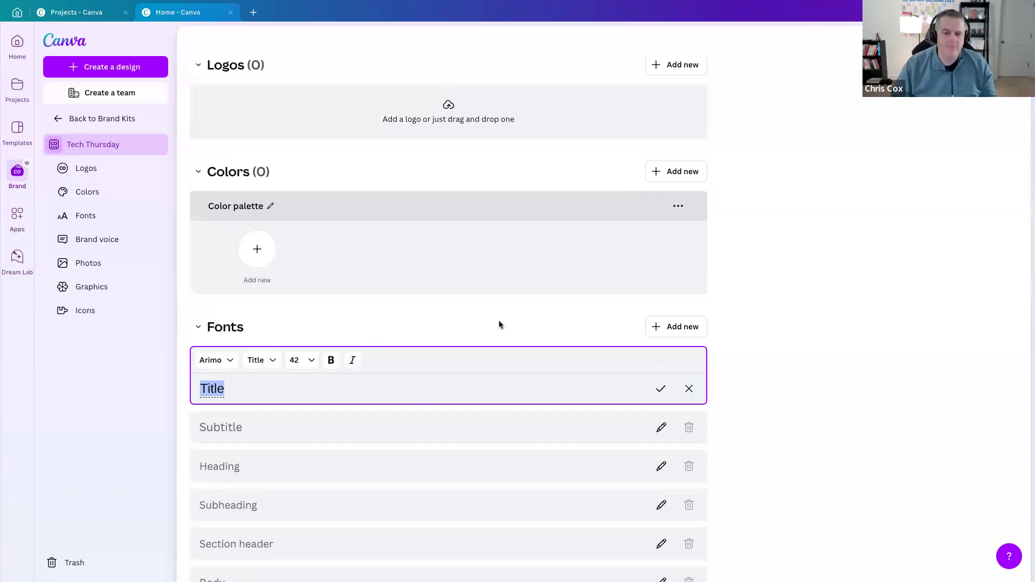
left_click(487, 374)
Look through the rest of the Tech Thursday brand kit, from the font styles to brand voice, photos, graphics and icons.
scroll(443, 378, "down", 2)
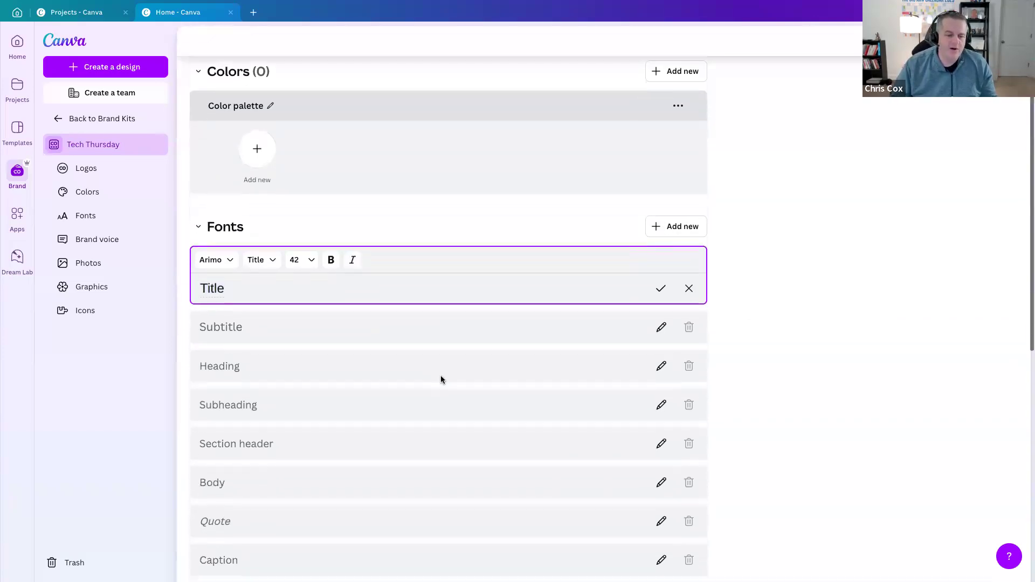
scroll(441, 377, "down", 4)
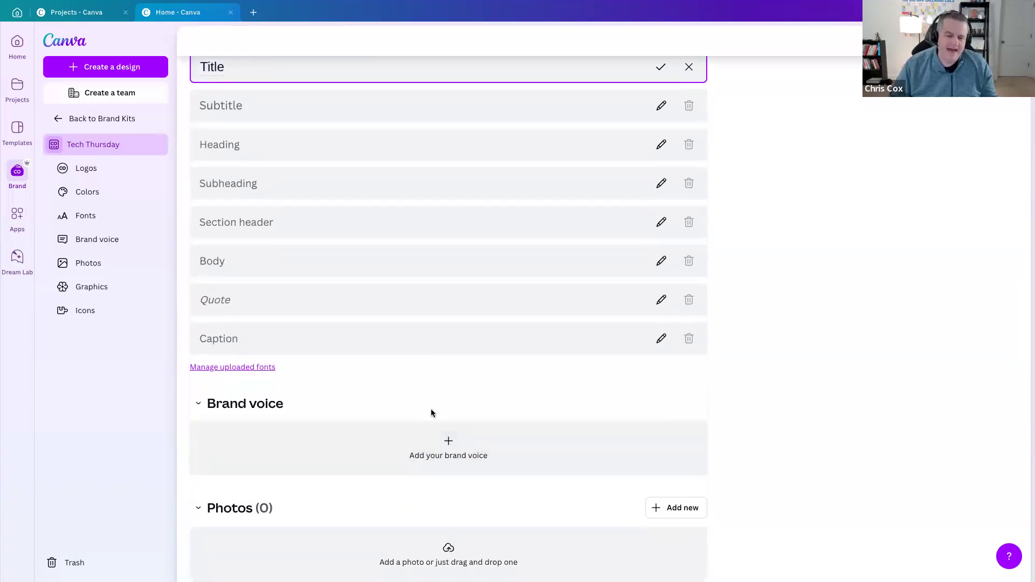
scroll(436, 407, "down", 1)
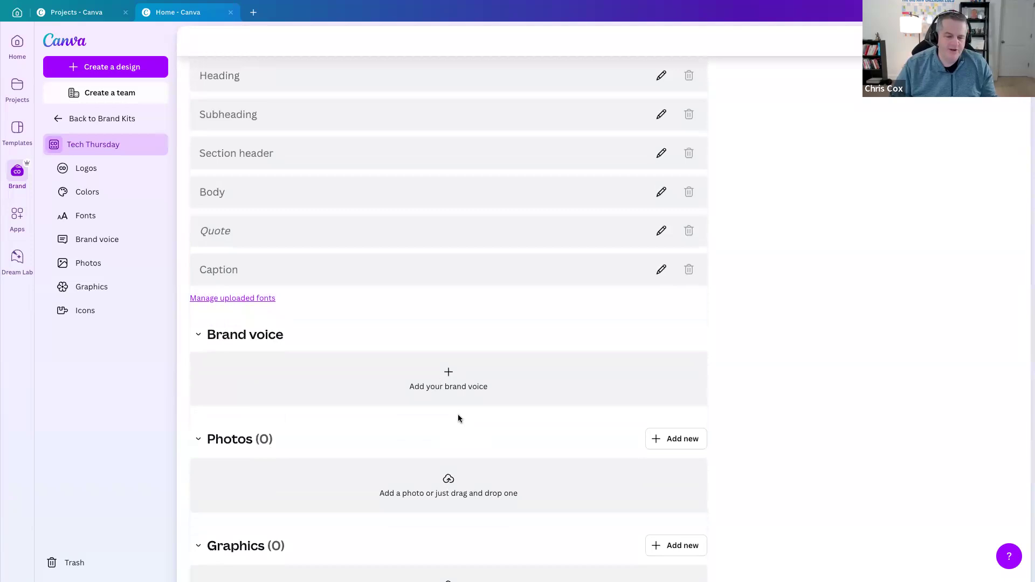
scroll(324, 404, "down", 1)
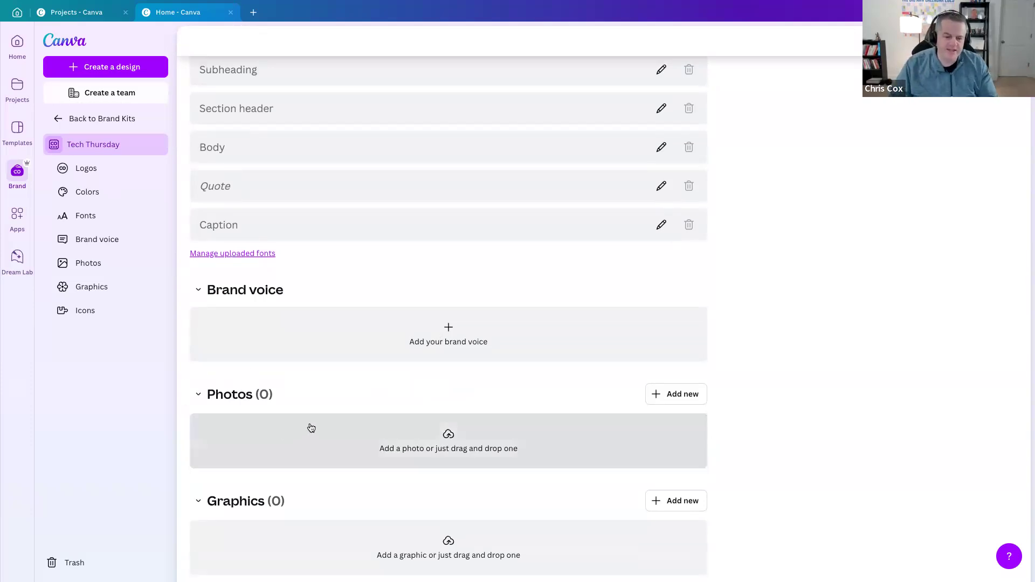
scroll(308, 428, "down", 1)
scroll(264, 456, "down", 1)
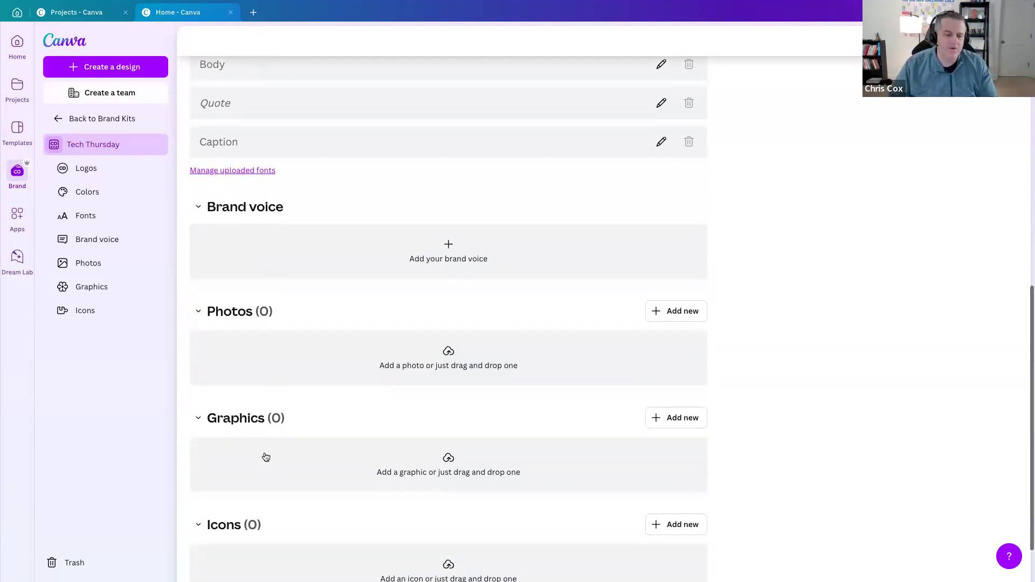
scroll(266, 457, "down", 1)
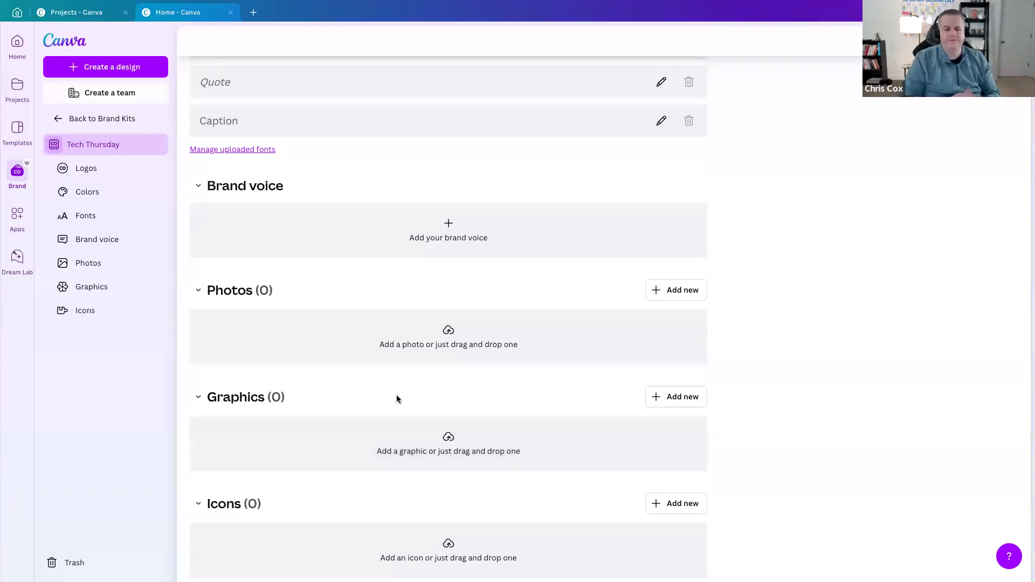
Open the Real Broker brand kit and examine its logos, colors, fonts, photos and graphics.
left_click(89, 119)
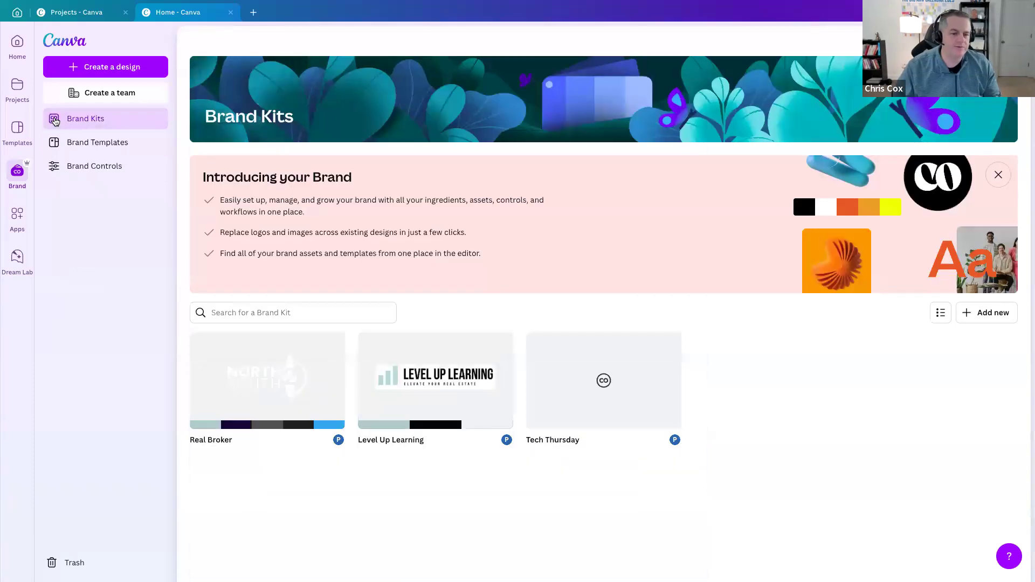
left_click(247, 365)
scroll(731, 320, "down", 9)
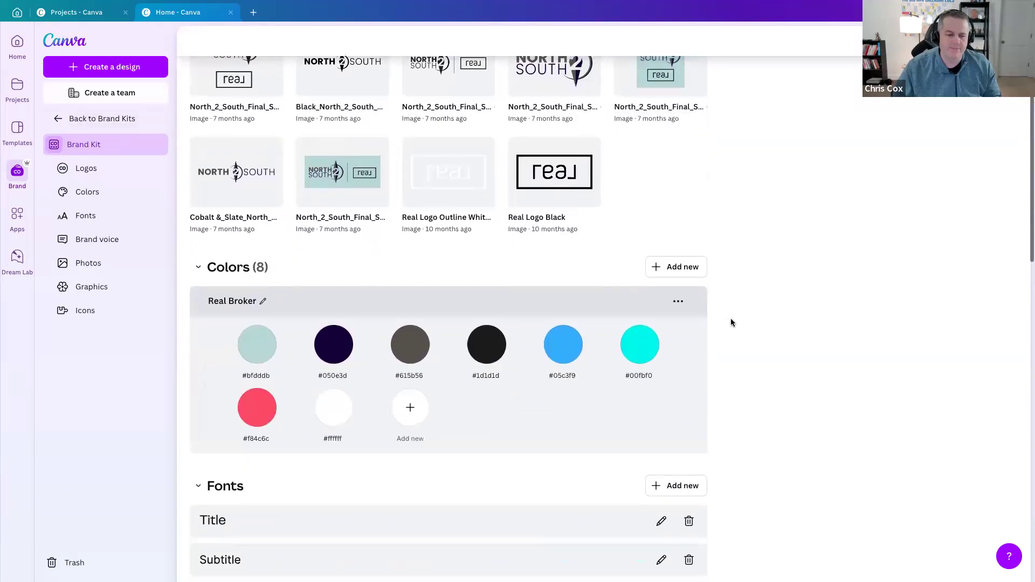
scroll(731, 322, "down", 7)
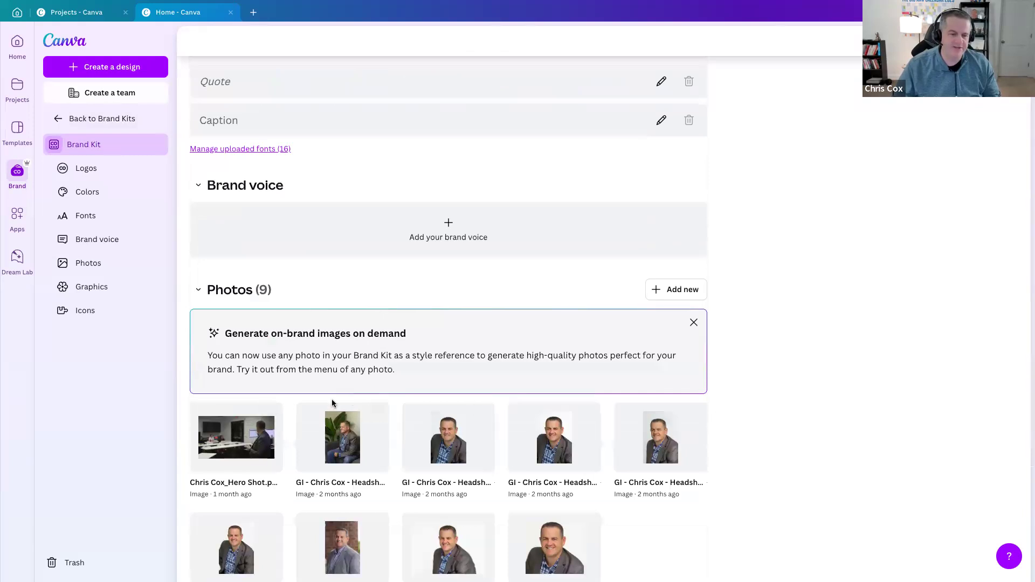
scroll(360, 379, "down", 2)
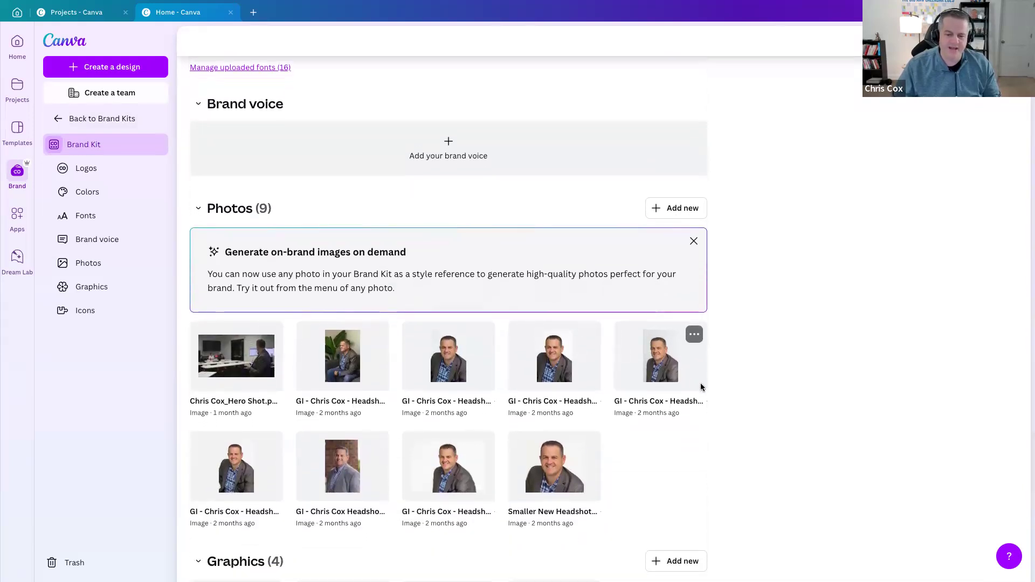
scroll(733, 378, "down", 3)
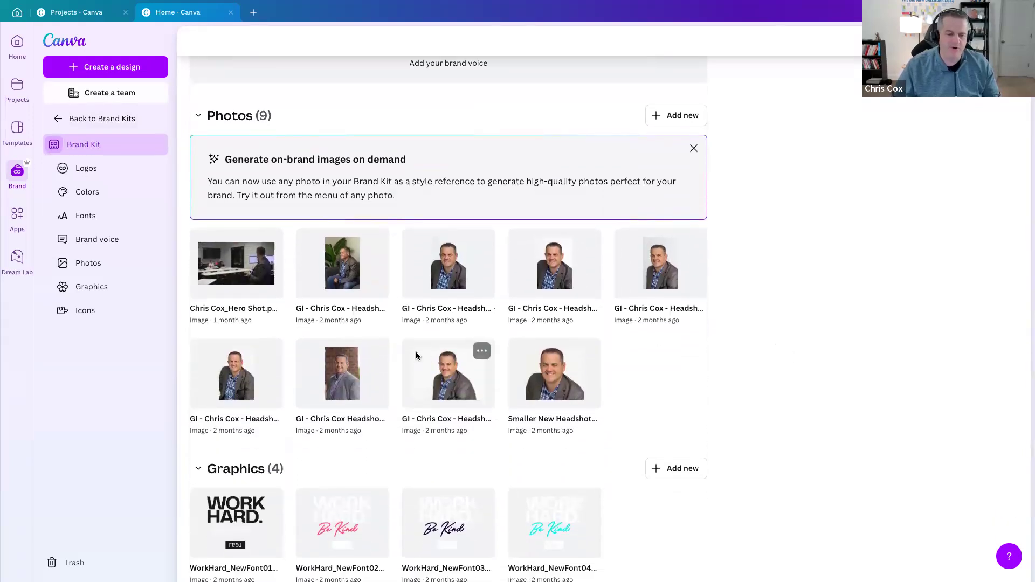
scroll(224, 433, "down", 1)
scroll(219, 438, "down", 1)
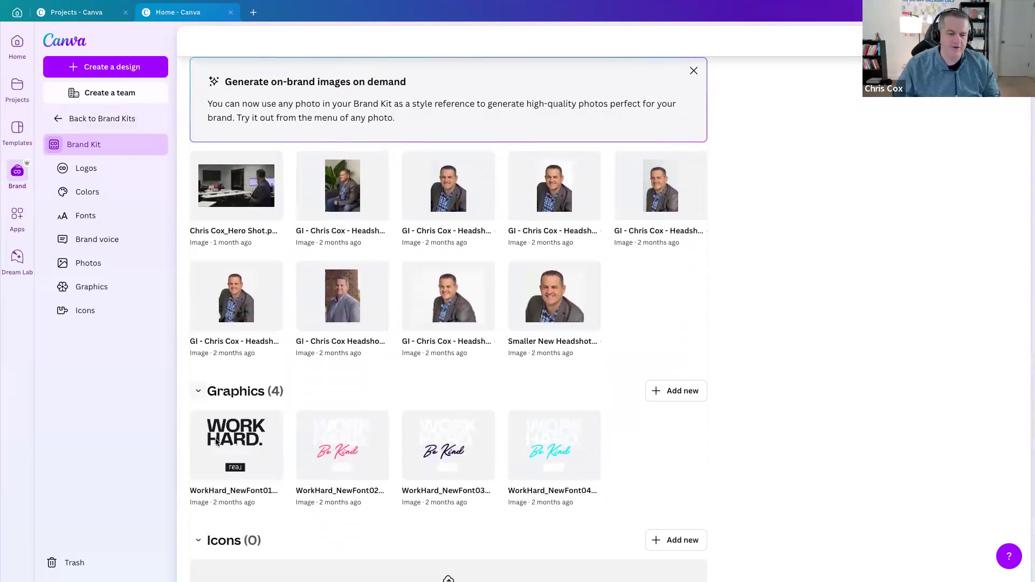
scroll(671, 459, "down", 2)
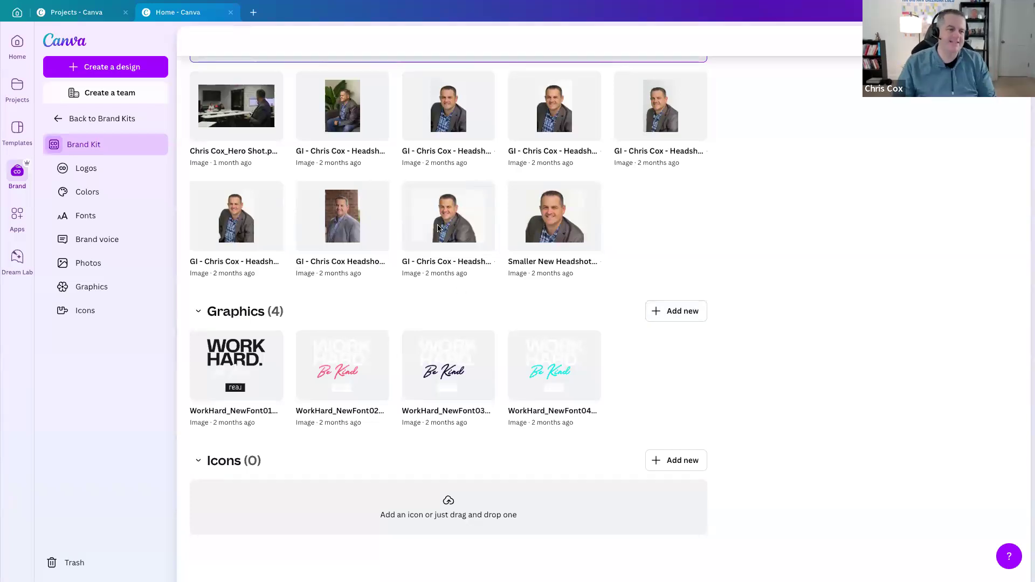
Open the recent design "Tech Thursday YT Thumbnail" from the projects in its own editor tab.
left_click(16, 88)
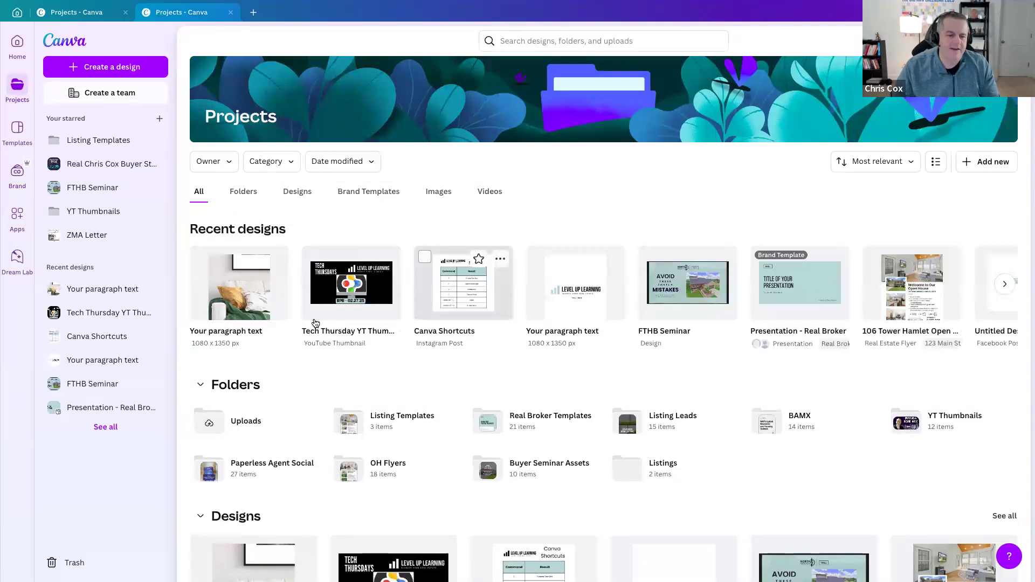
left_click(372, 297)
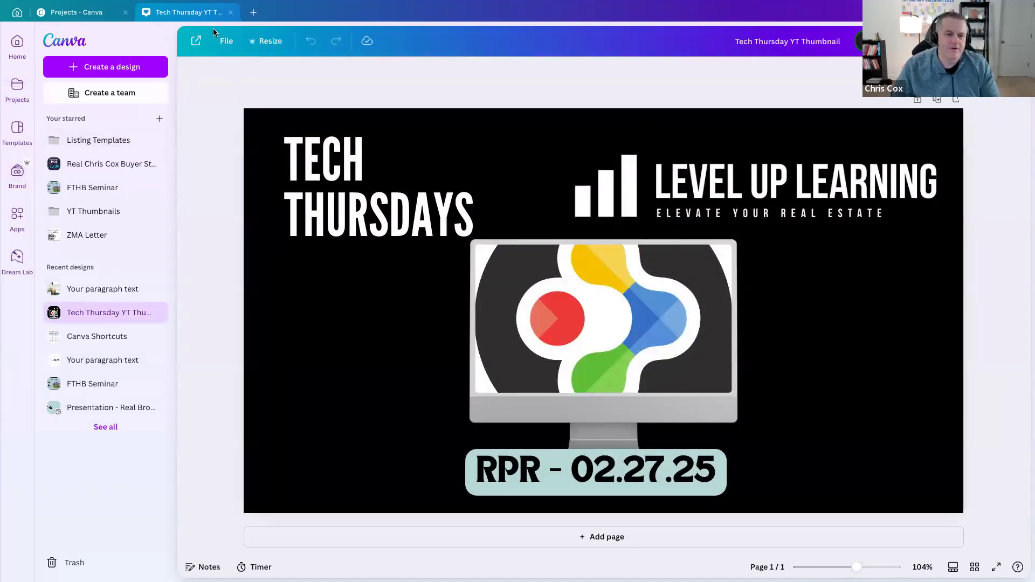
left_click(196, 41)
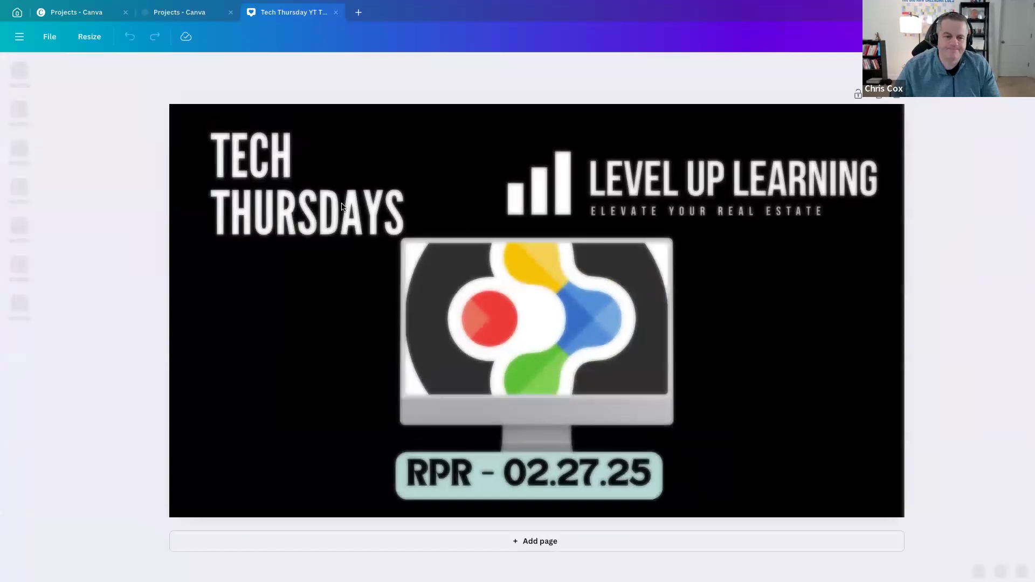
Show the brand assets beside the thumbnail and switch the brand kit to Real Broker.
left_click(19, 229)
left_click(19, 192)
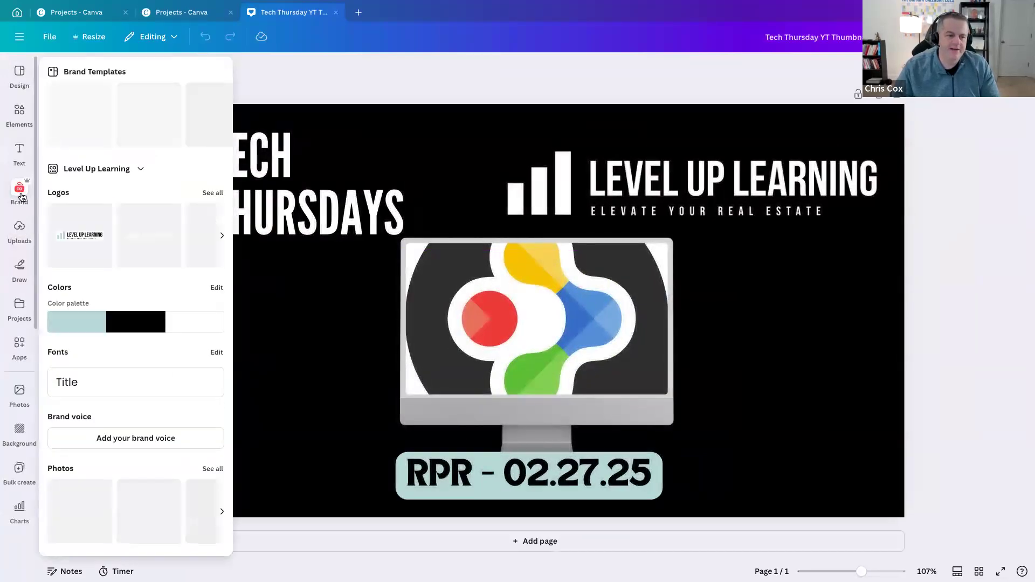
left_click(121, 165)
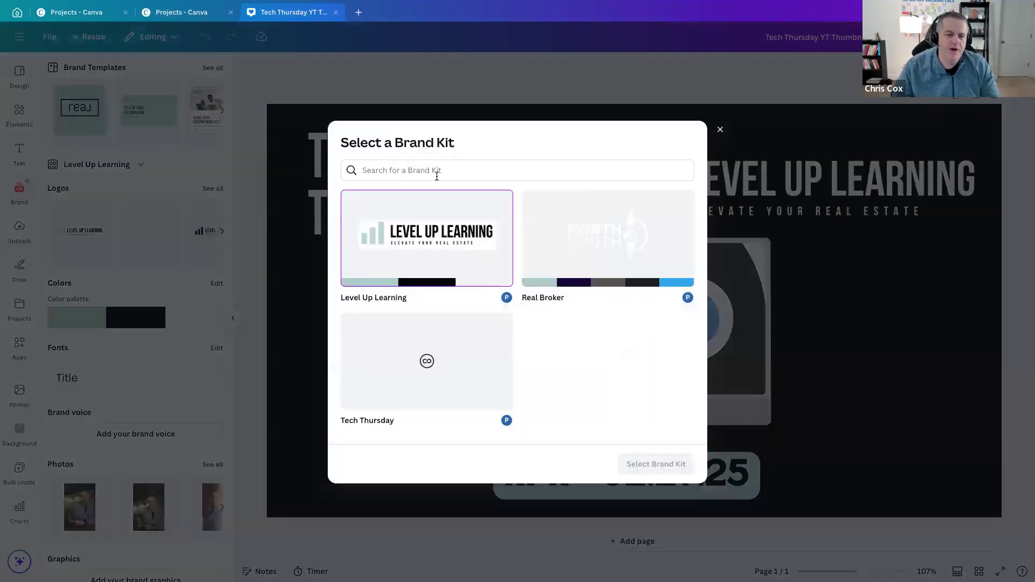
left_click(595, 251)
left_click(668, 465)
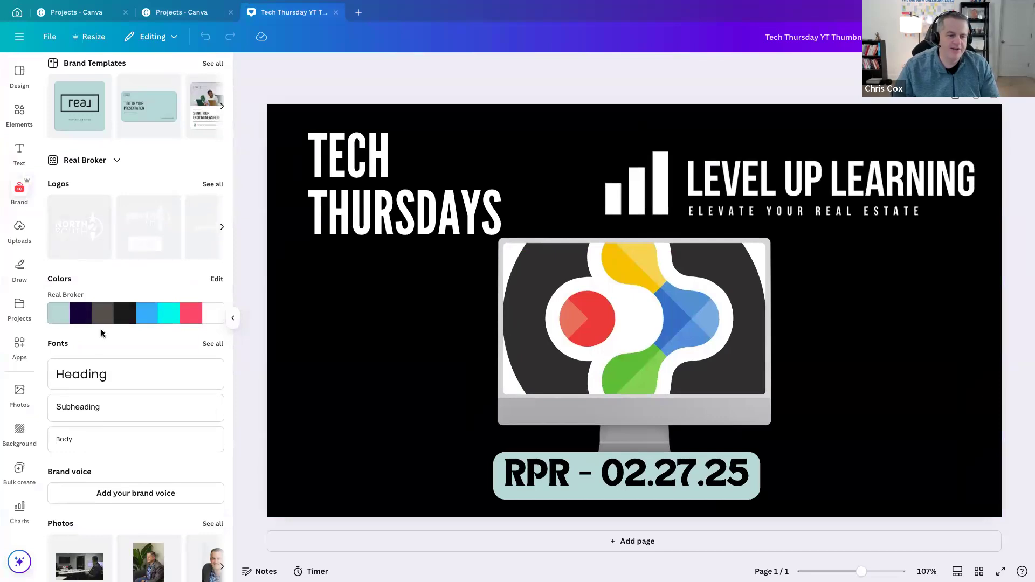
Add the "Work Hard. Be Kind" brand graphic with pink script, shrunk to fit the black area beside the monitor under "Tech Thursdays".
scroll(110, 351, "down", 5)
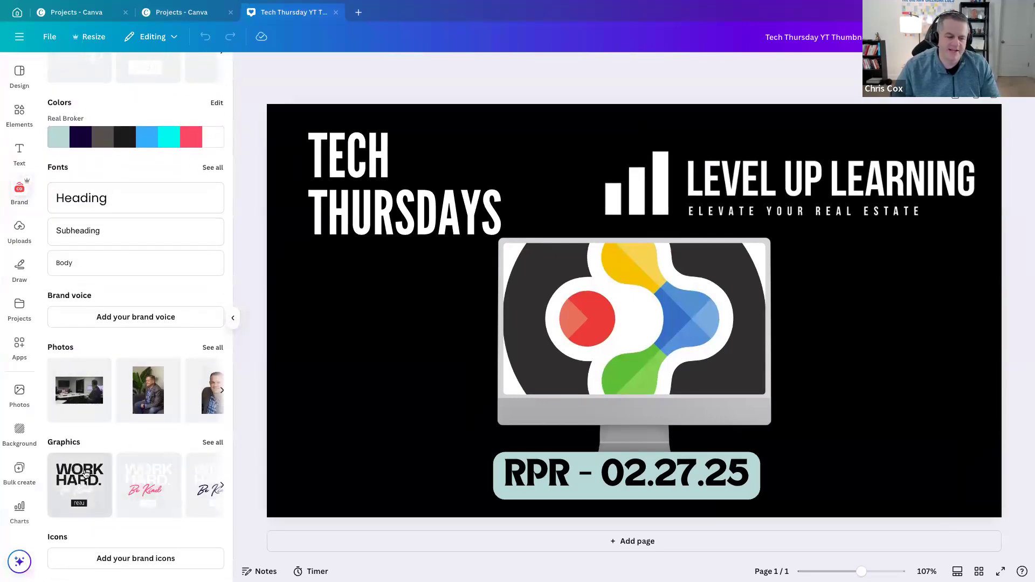
left_click_drag(364, 389, 87, 398)
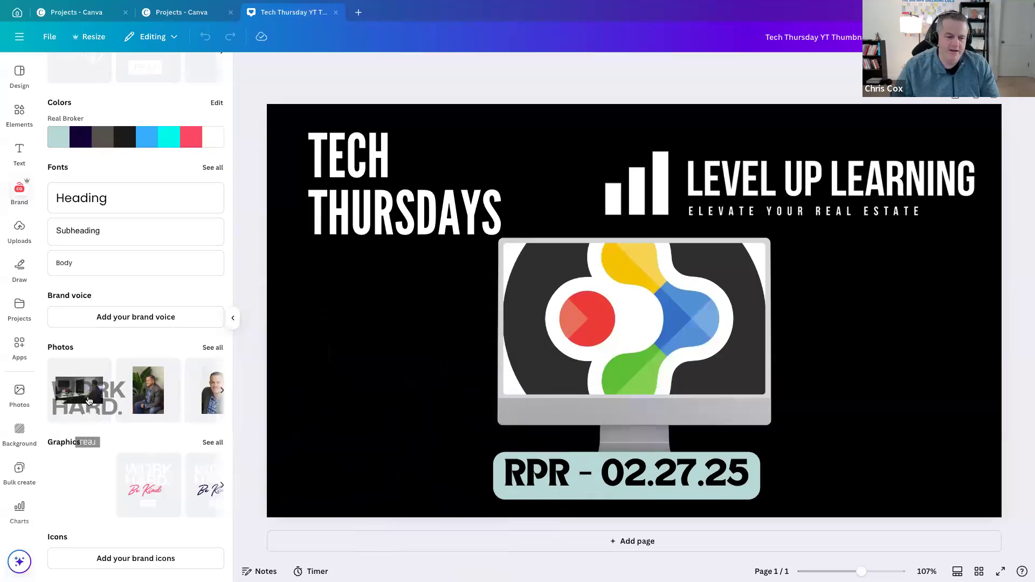
left_click(146, 477)
left_click_drag(604, 334, 405, 377)
left_click_drag(580, 484, 462, 381)
left_click_drag(389, 311, 386, 383)
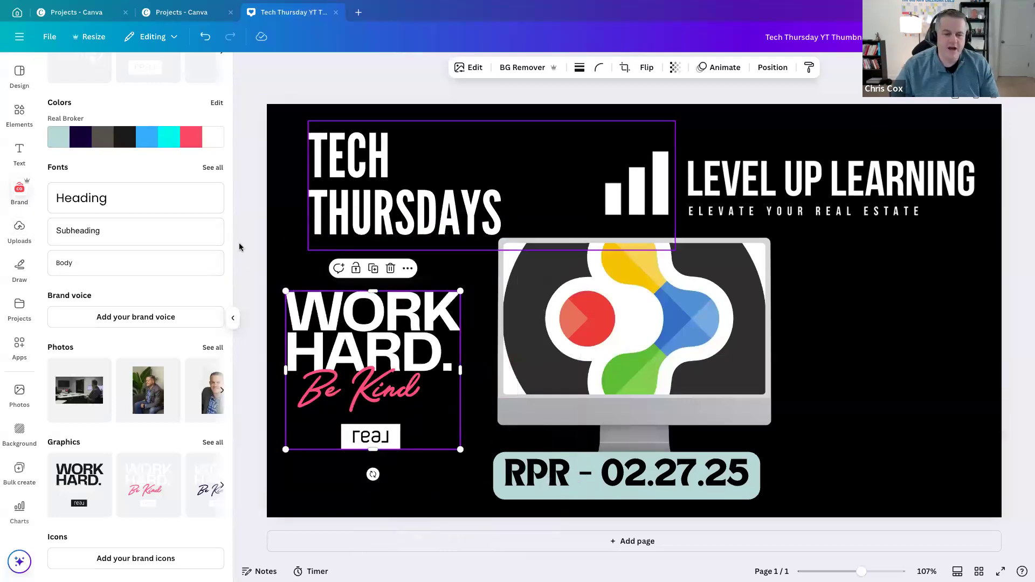
Browse far down the uploaded images and delete the "Work Hard. Be Kind" graphic from the thumbnail.
left_click(19, 229)
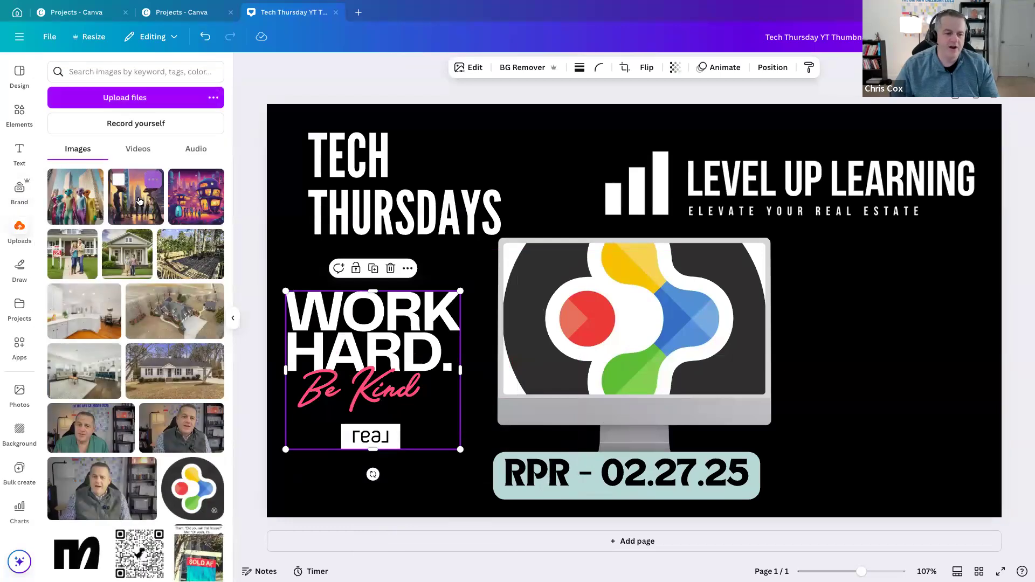
scroll(139, 202, "down", 15)
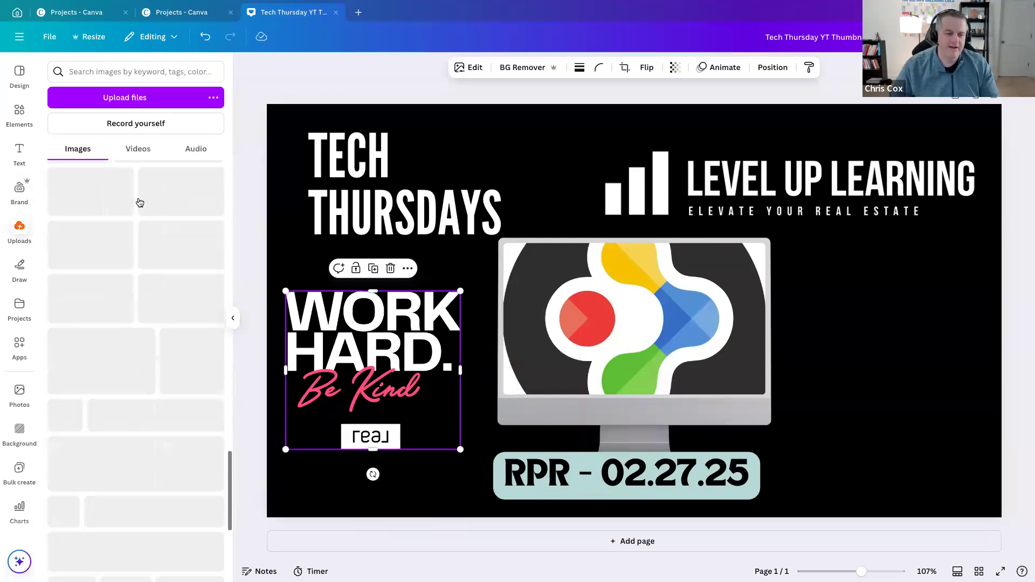
scroll(140, 202, "down", 10)
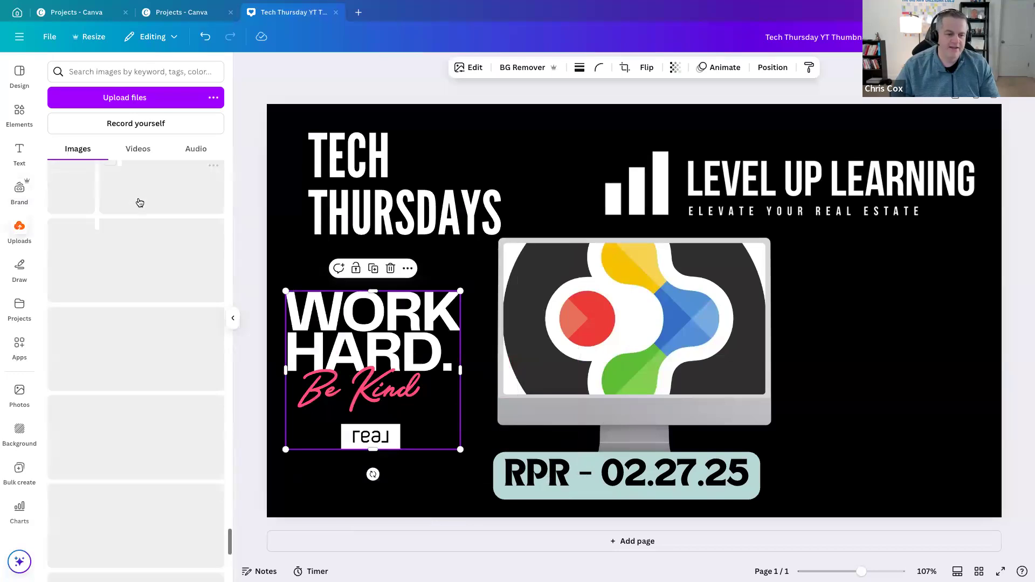
scroll(139, 202, "down", 10)
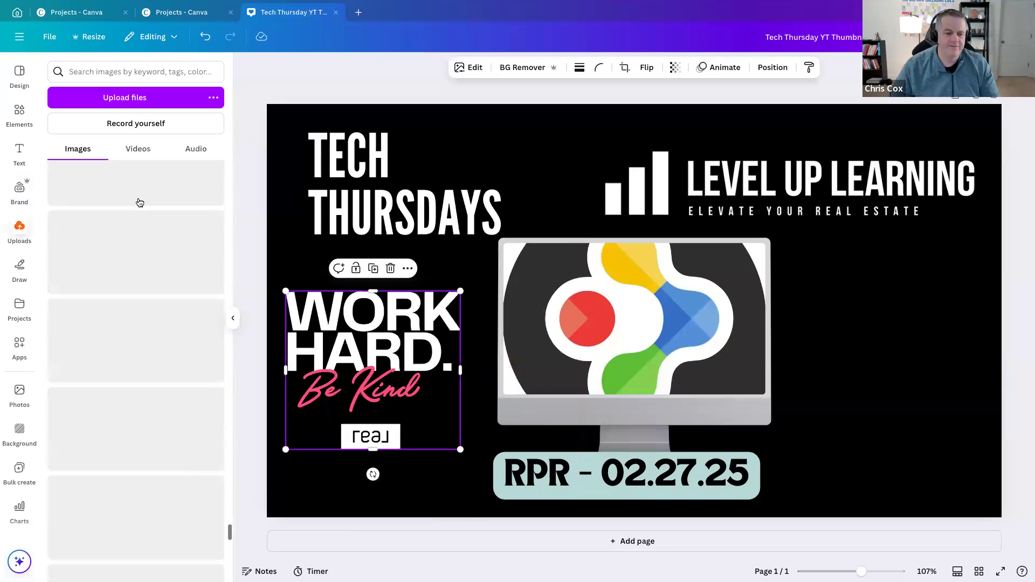
scroll(140, 202, "down", 5)
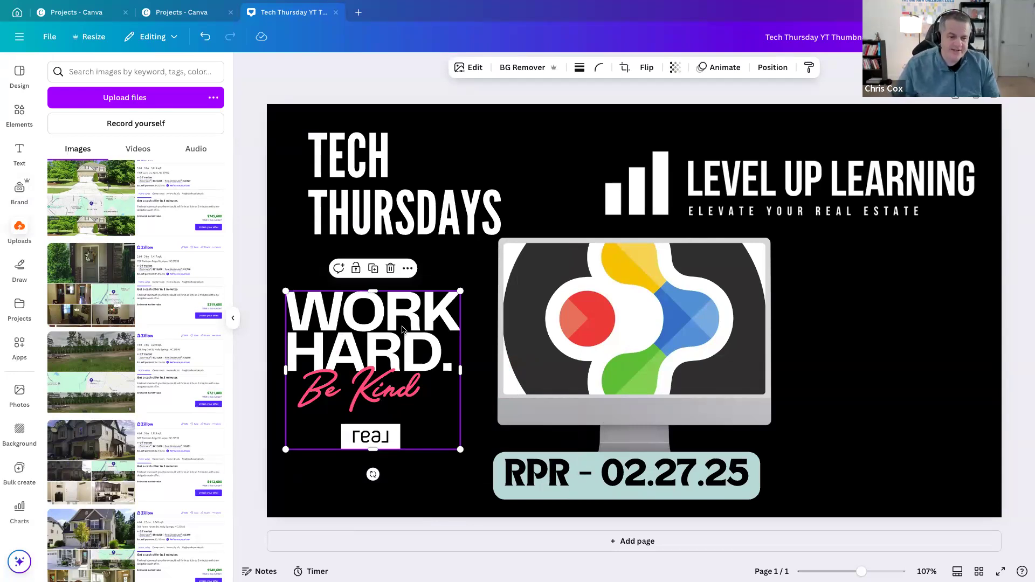
key("Delete")
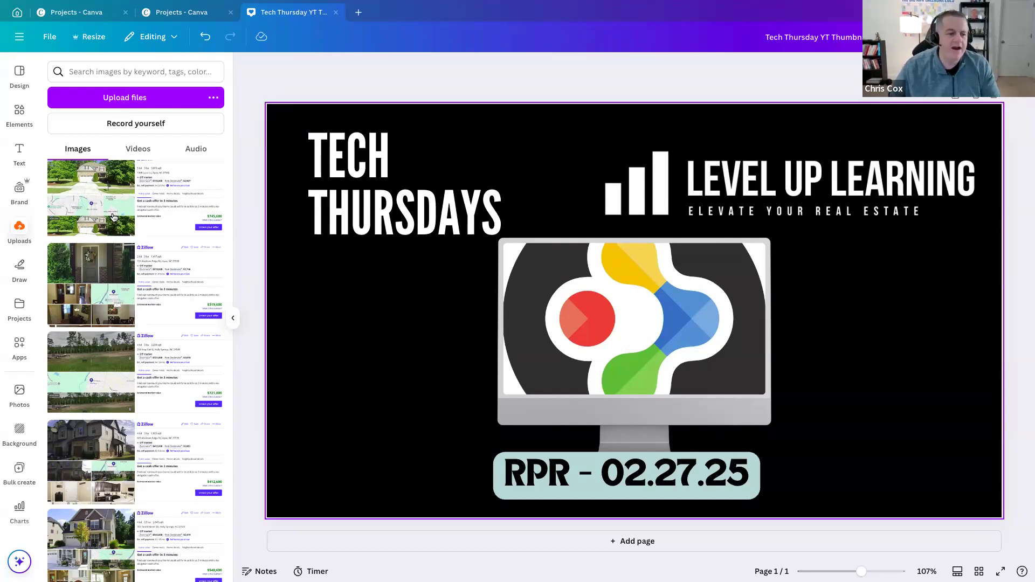
Browse further through the uploaded images and return to the start of the uploads list.
left_click(21, 229)
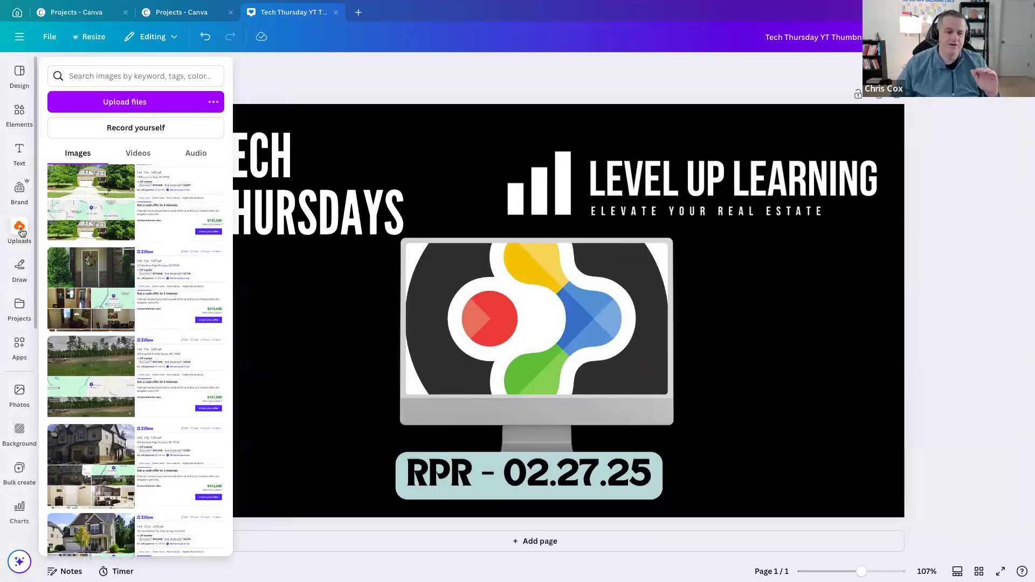
scroll(162, 345, "down", 10)
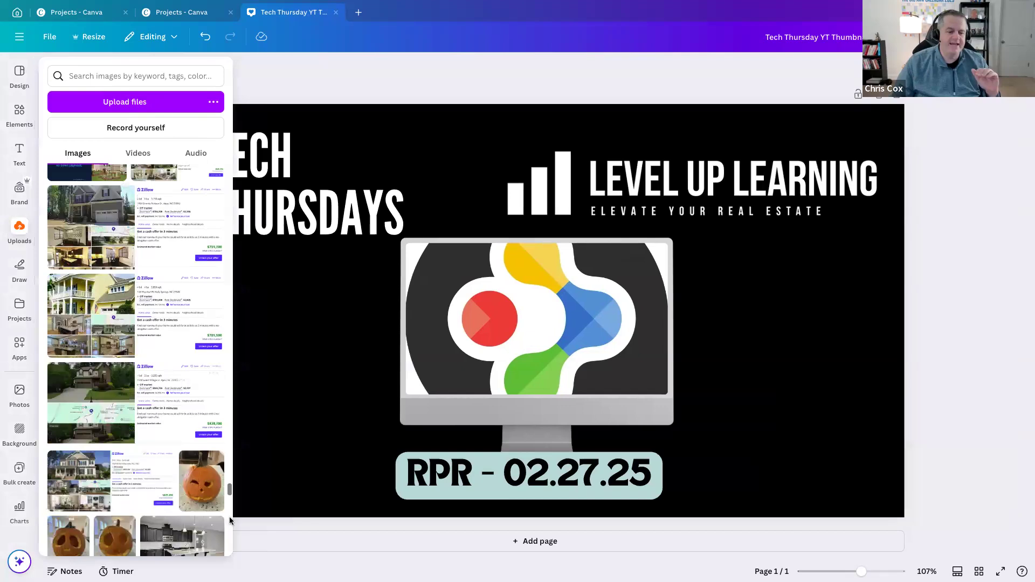
left_click_drag(229, 483, 210, 161)
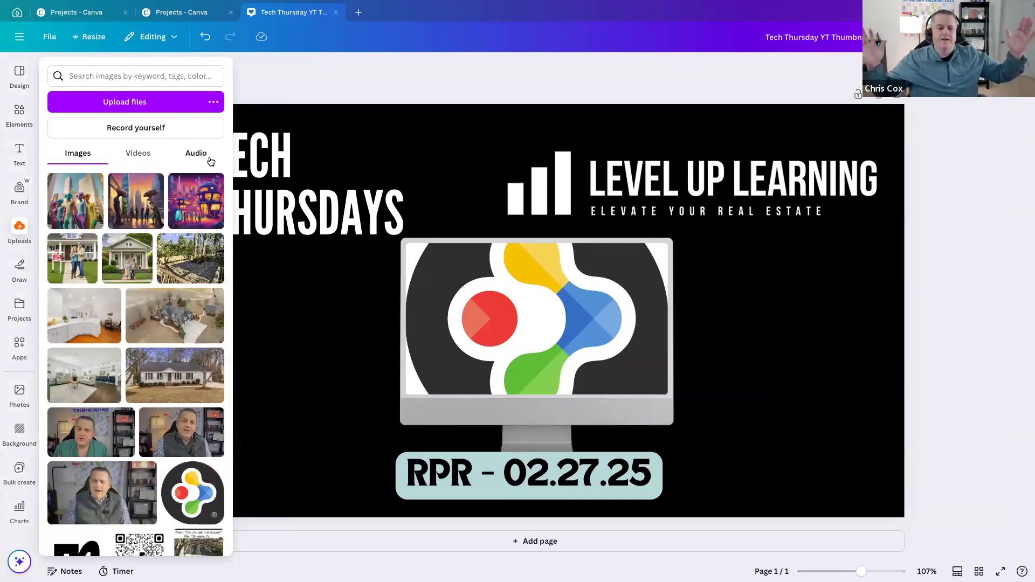
Look through the uploaded images, including those matching a first-name search, clear the search and close the uploads.
scroll(135, 264, "down", 15)
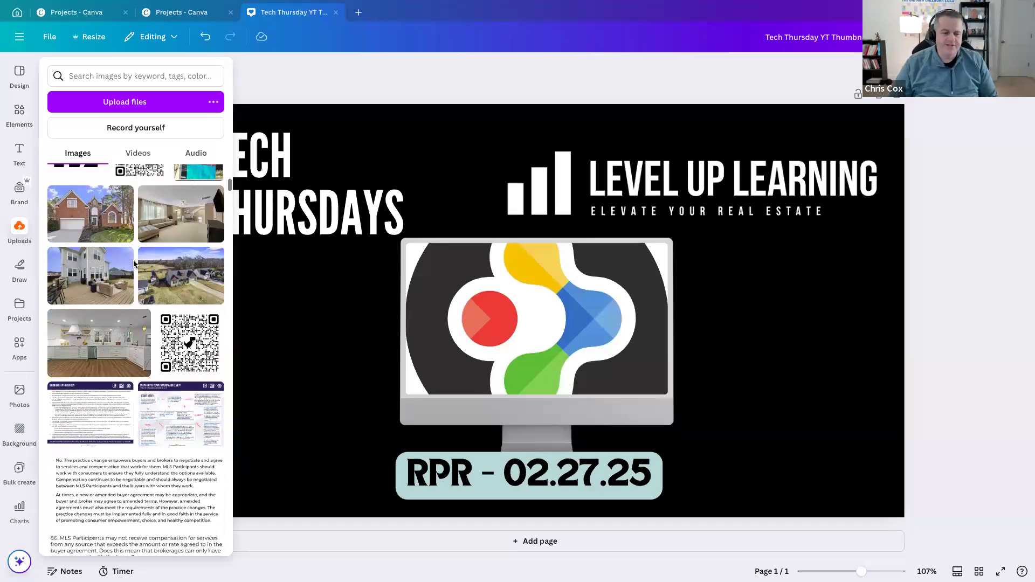
scroll(135, 264, "up", 10)
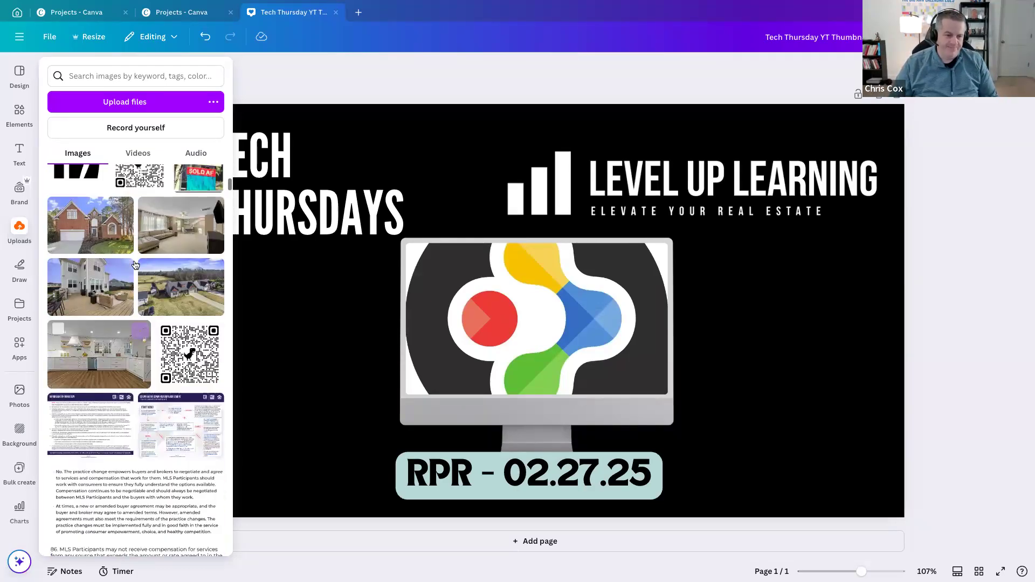
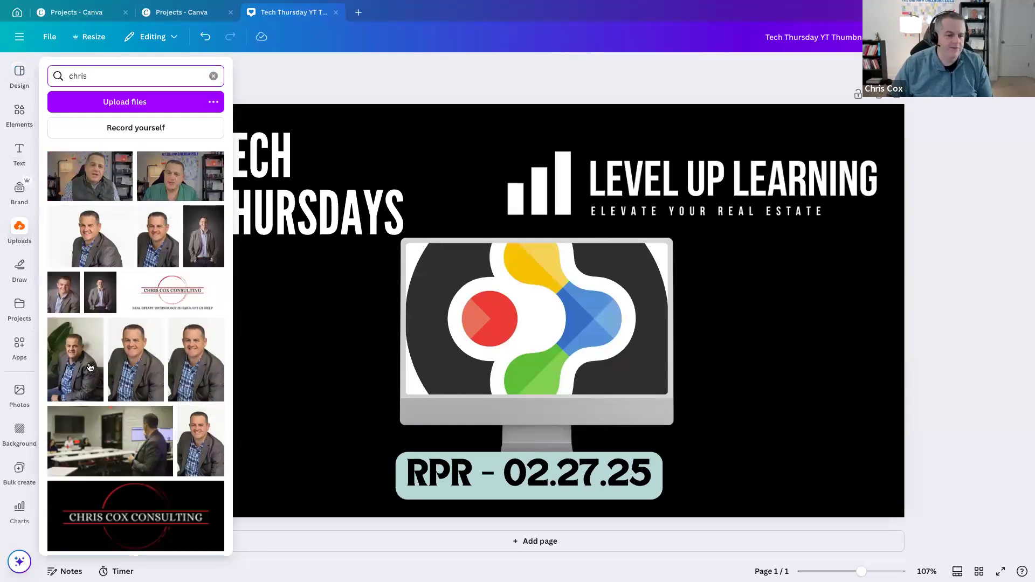
scroll(95, 370, "down", 2)
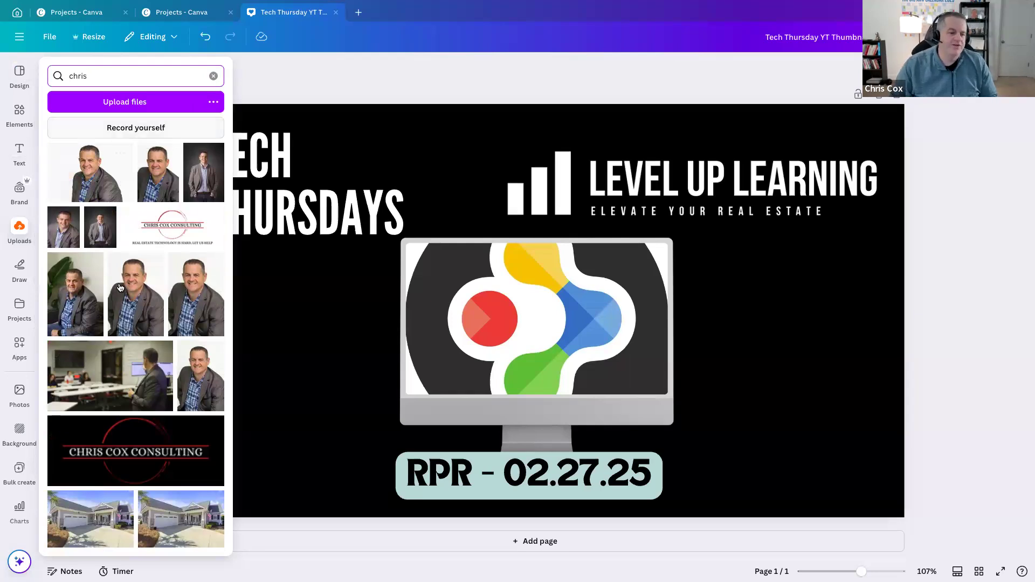
scroll(120, 288, "up", 1)
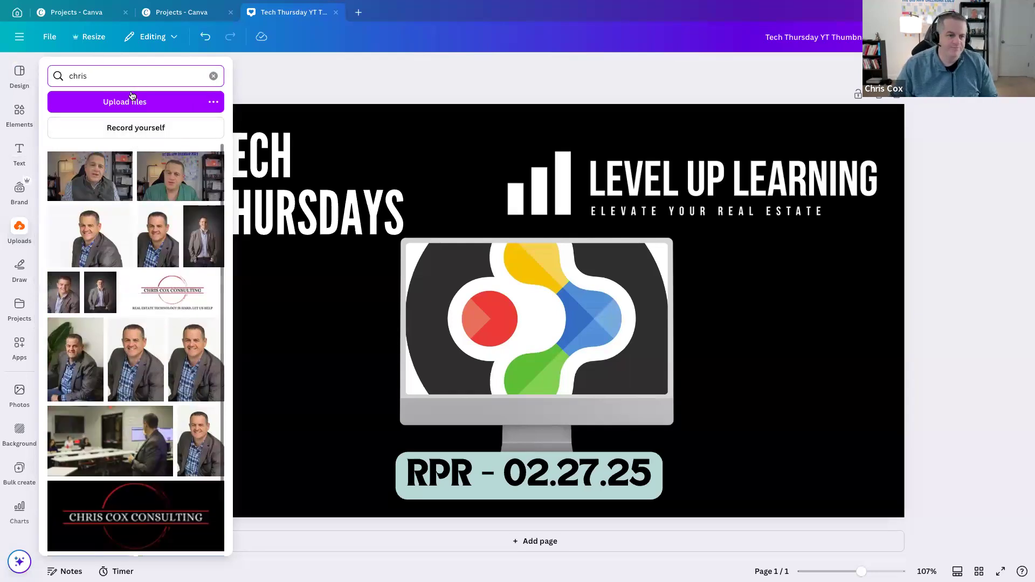
left_click_drag(87, 76, 73, 76)
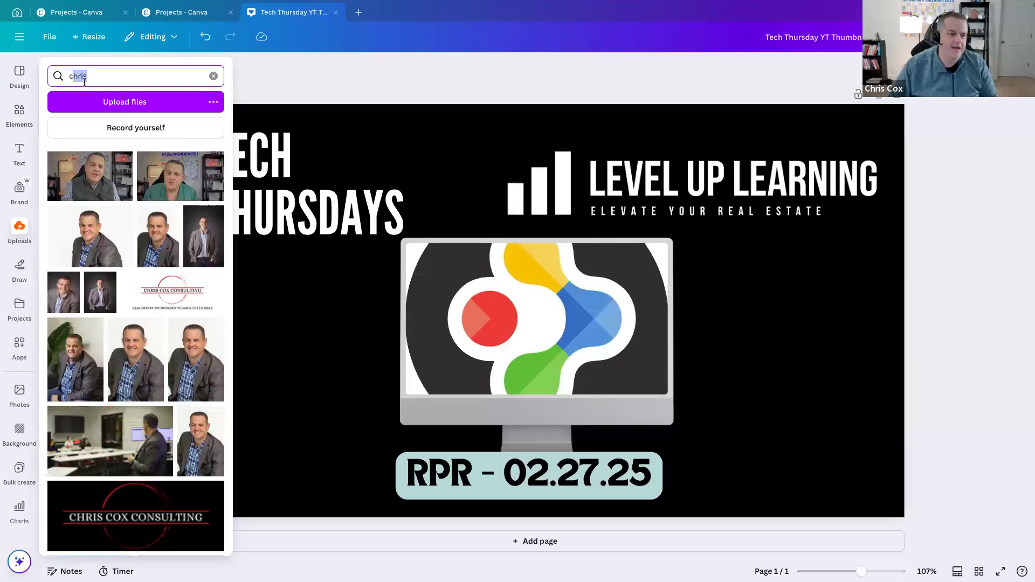
key("BackSpace")
key("BackSpace")
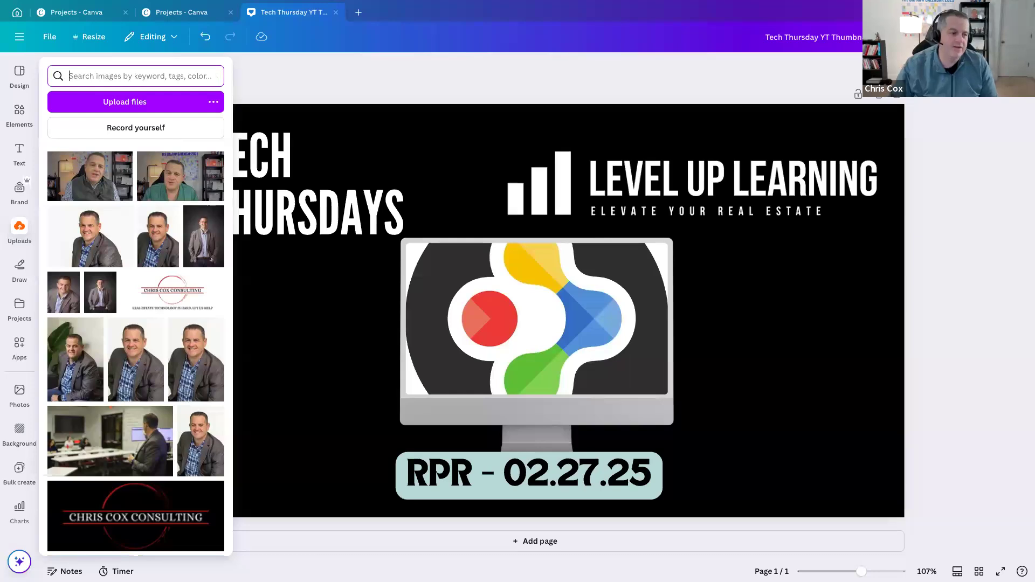
left_click(373, 91)
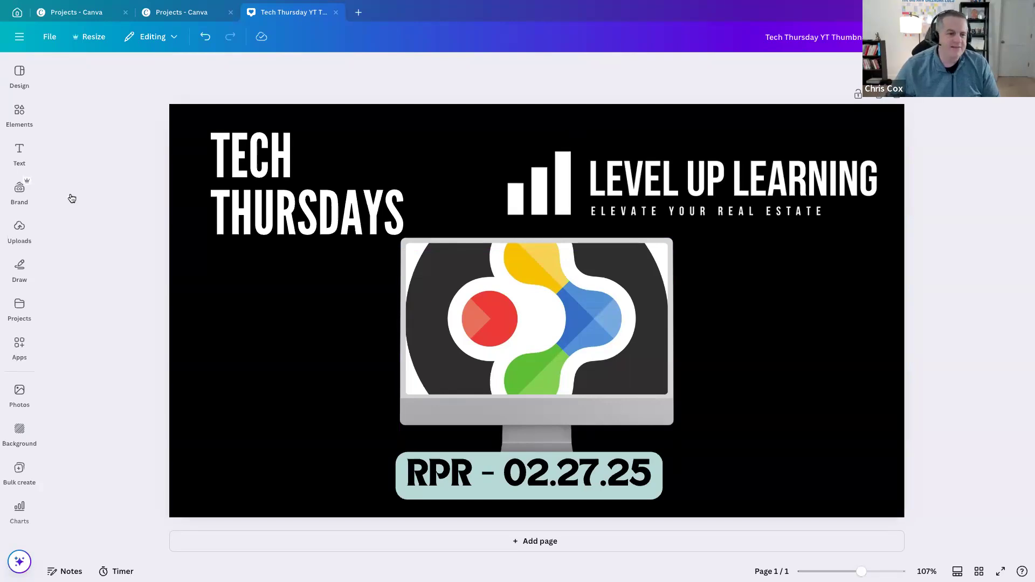
Show the template suggestions for the thumbnail design and close them again.
left_click(20, 154)
left_click(286, 80)
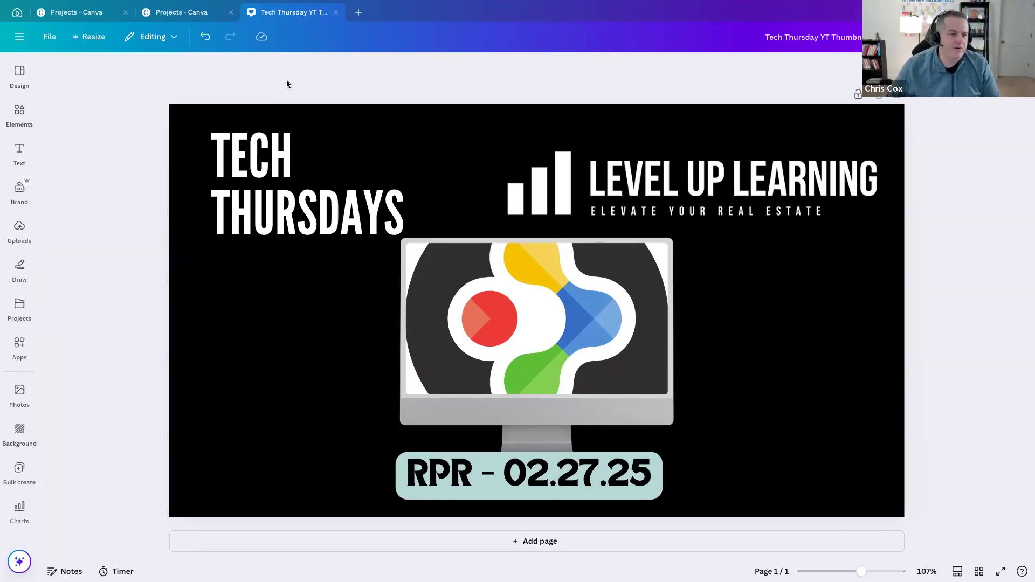
left_click(19, 74)
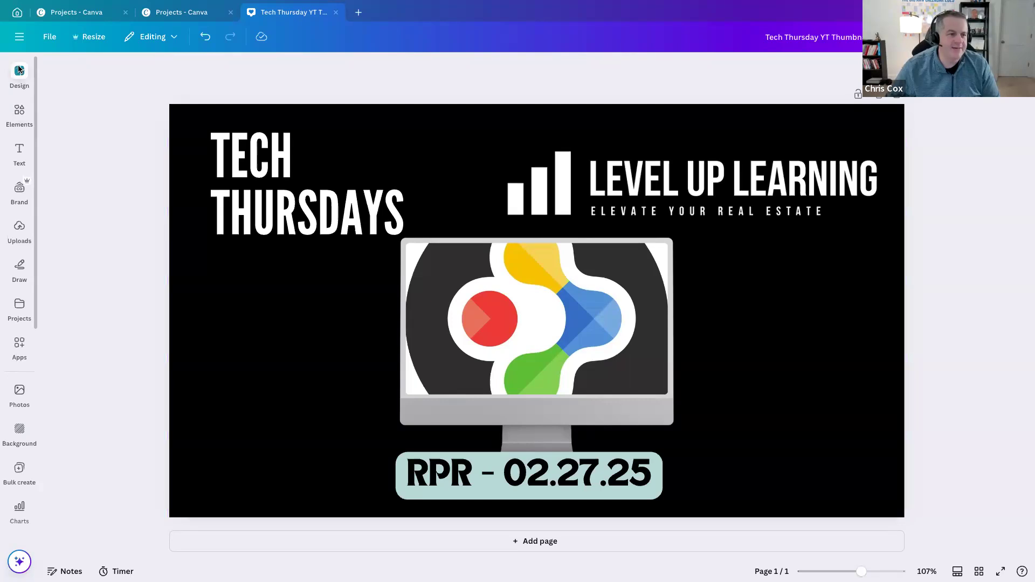
left_click(19, 112)
left_click(17, 71)
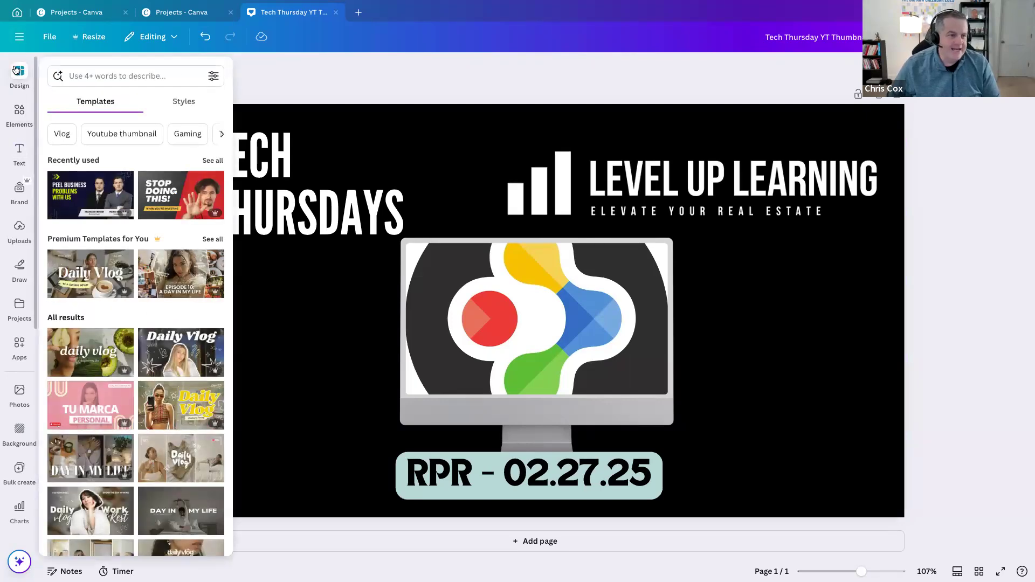
left_click(16, 69)
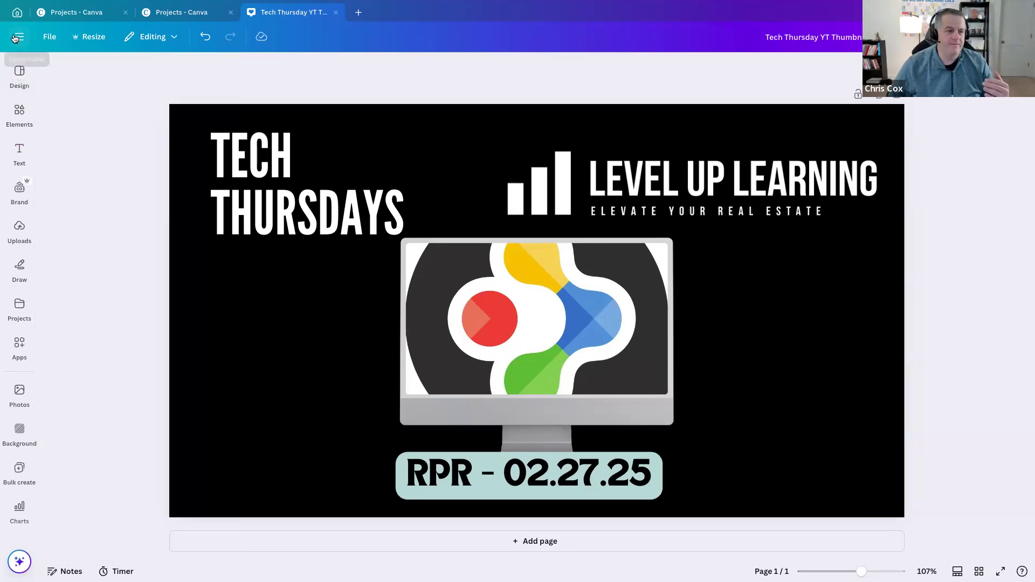
Go to the projects overview, view the contents of the Listing Templates folder and return to all projects.
left_click(19, 36)
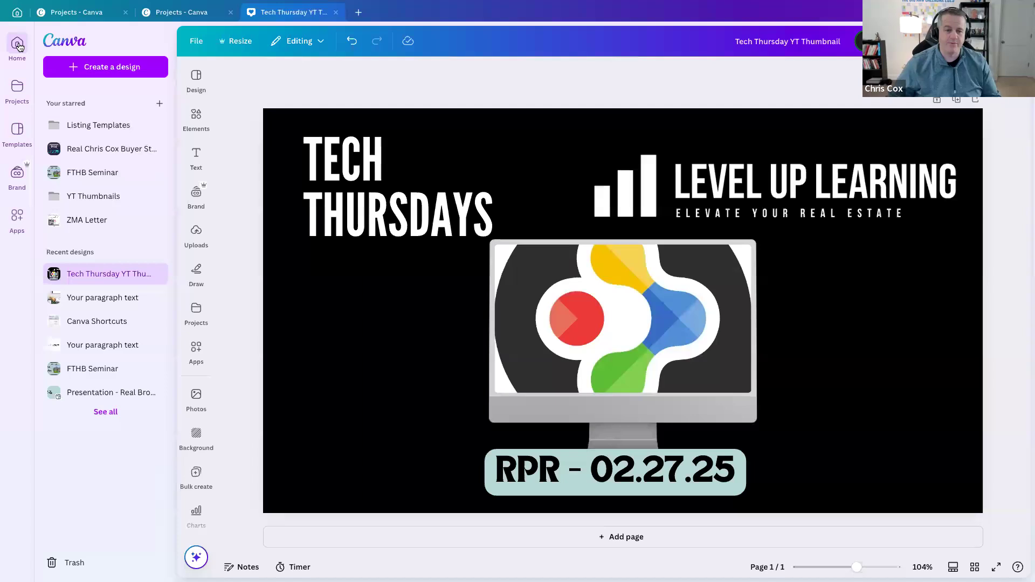
left_click(16, 89)
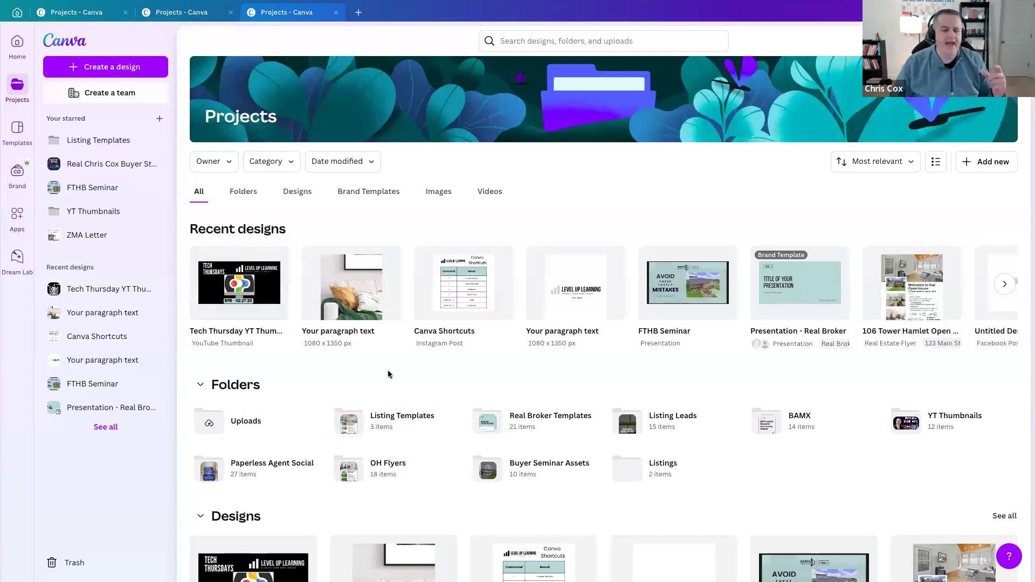
left_click(386, 413)
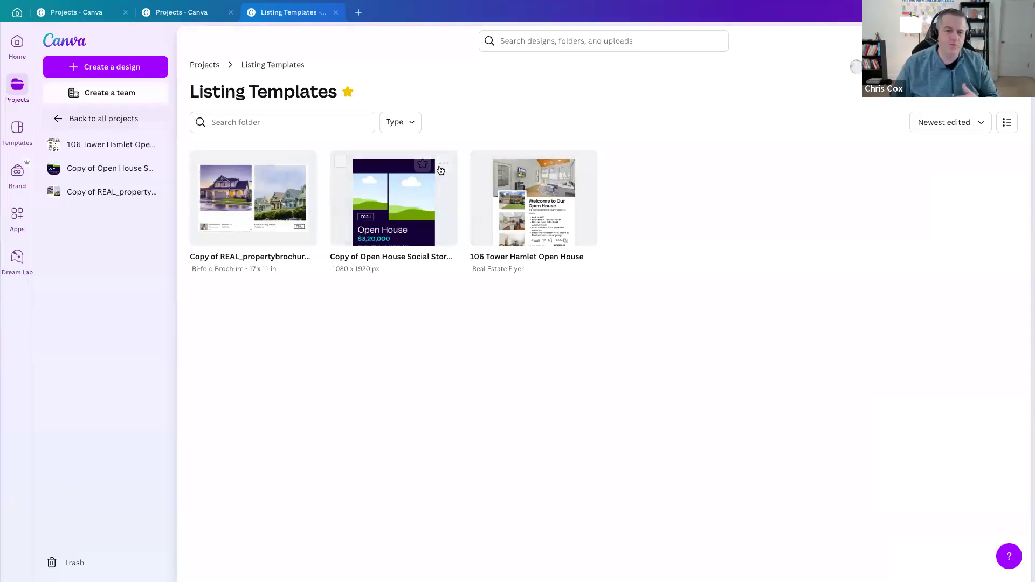
mouse_move(593, 170)
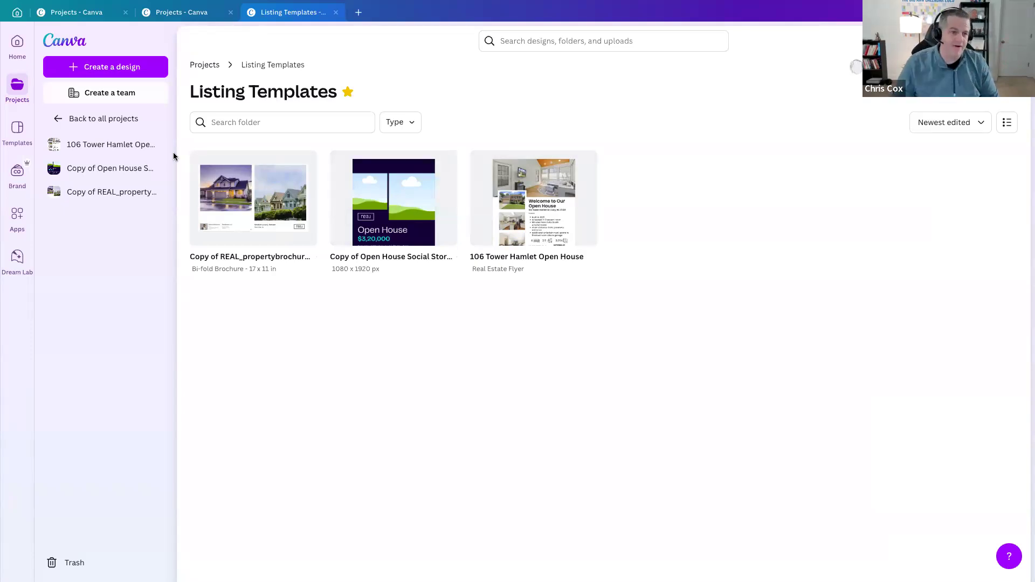
left_click(75, 119)
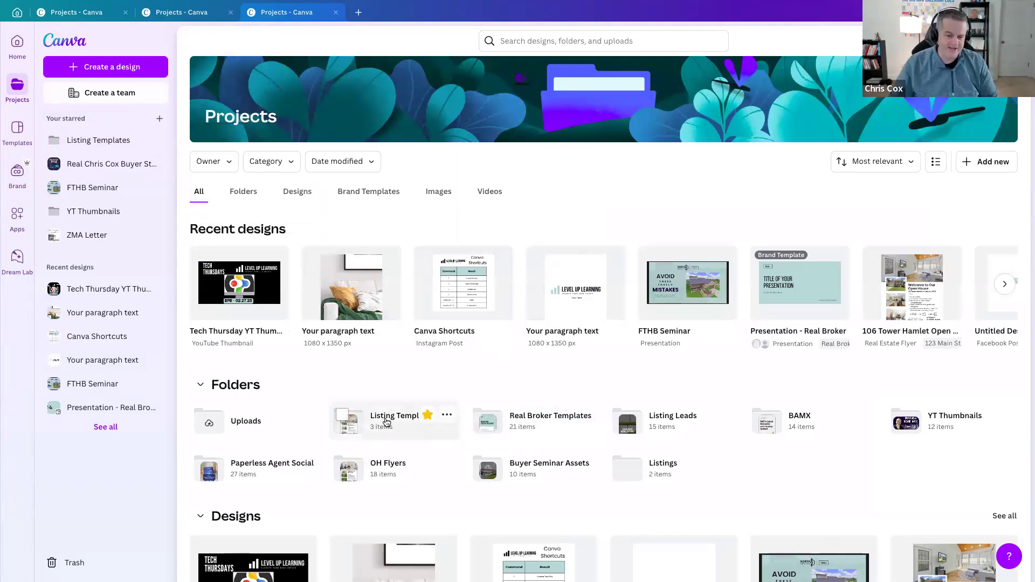
Make a copy of the Listing Templates folder, check the copied designs and return to all projects.
left_click(447, 416)
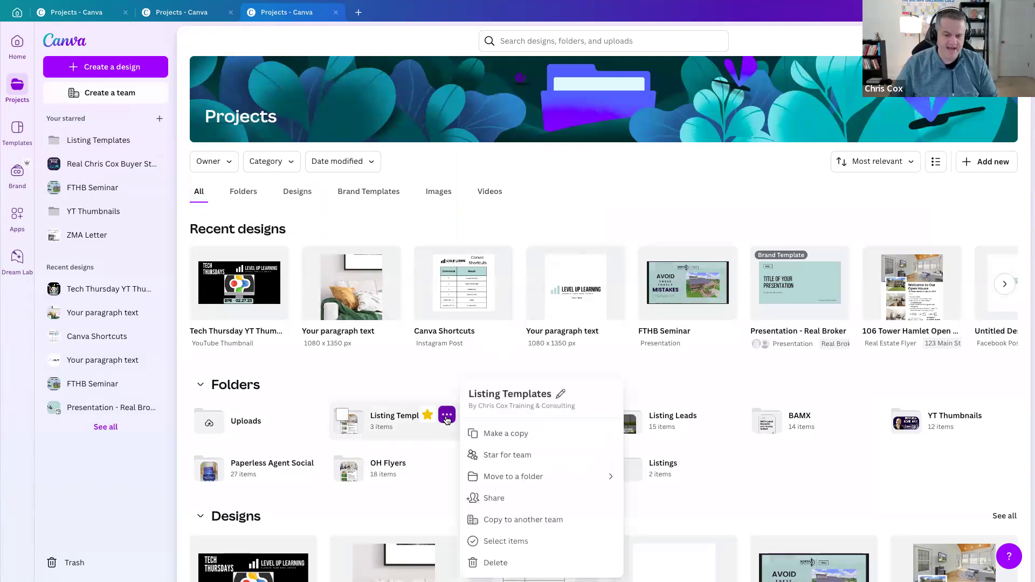
left_click(510, 439)
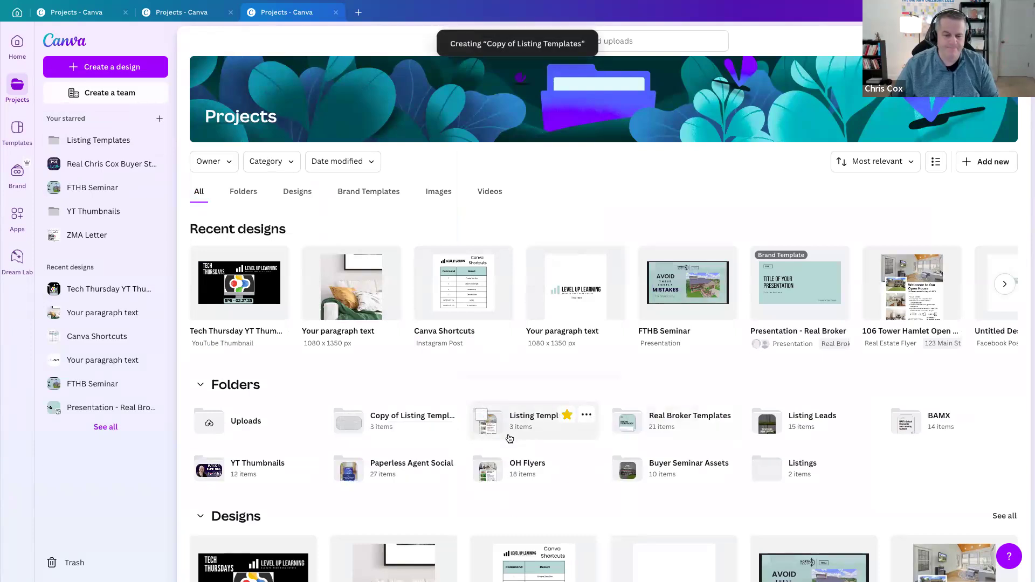
left_click(399, 416)
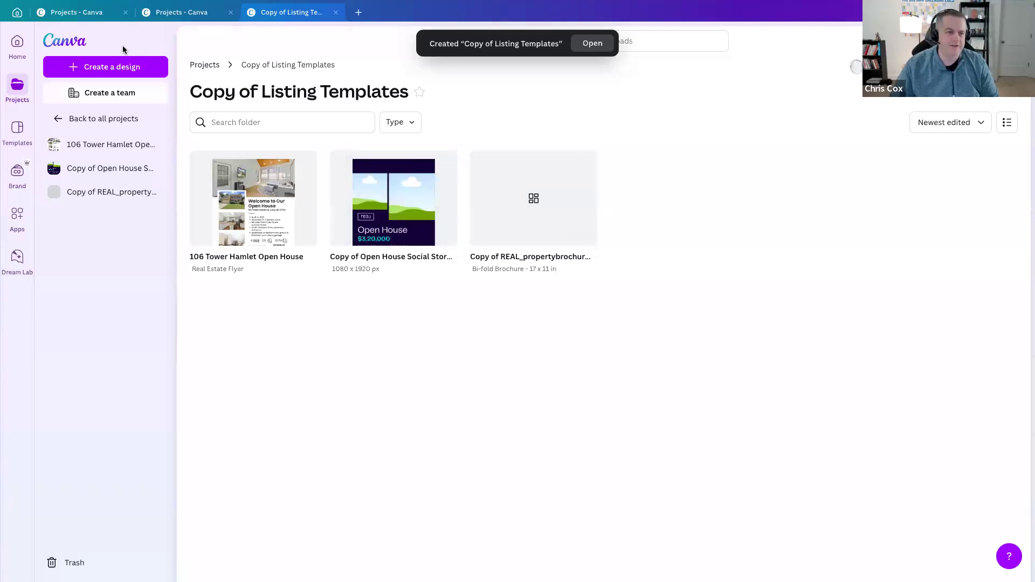
left_click(16, 96)
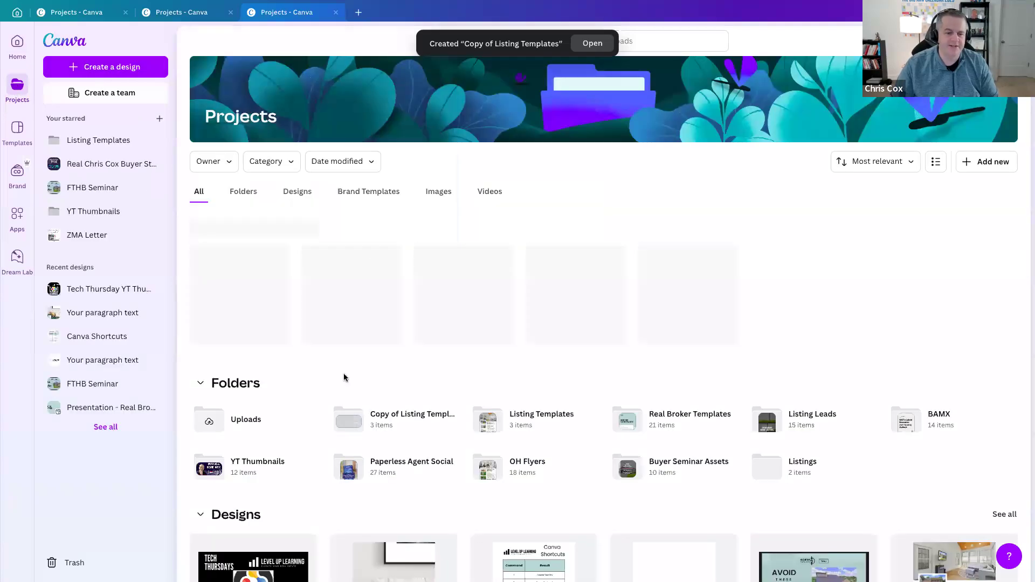
Rename the copied Listing Templates folder to the sample listing's street address.
left_click(446, 414)
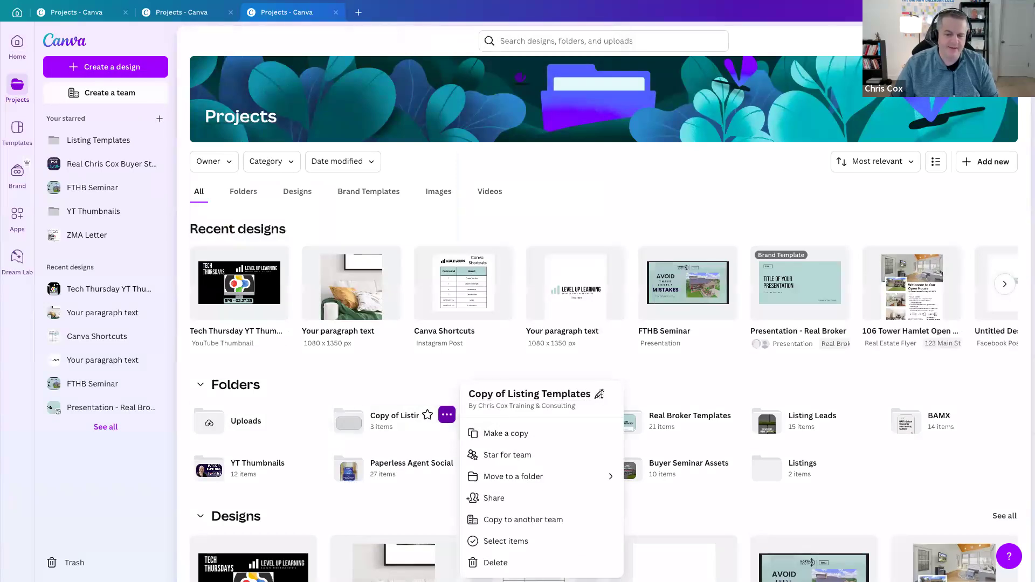
left_click(602, 394)
type("12")
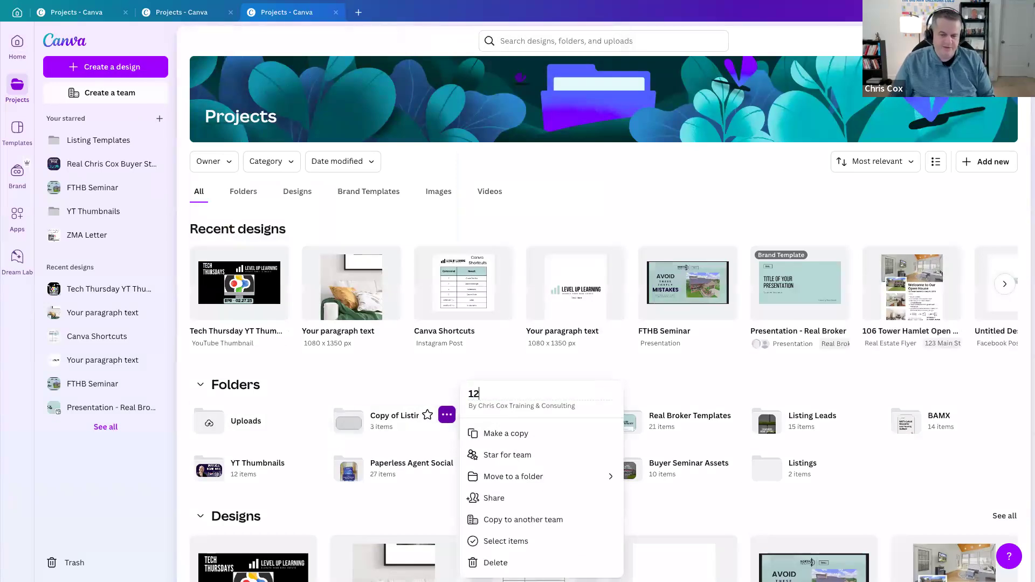
type("3 Main St")
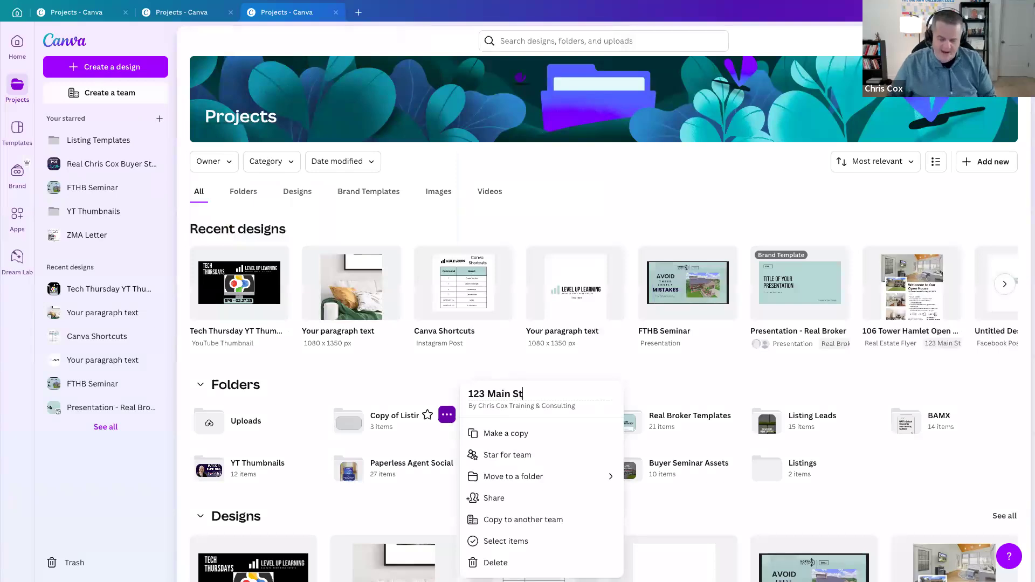
key("Return")
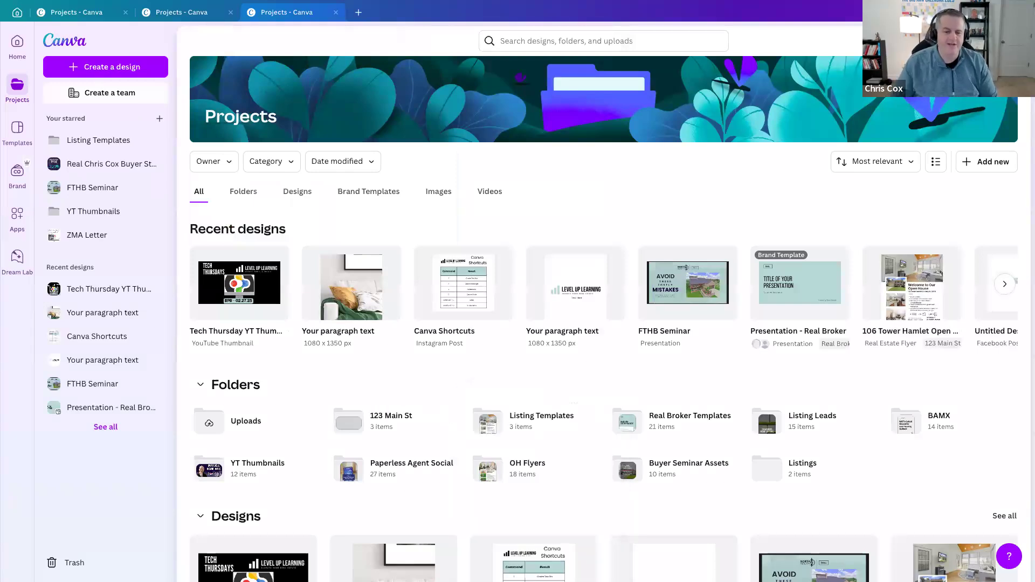
Open the renamed listing folder, start a file upload and browse Downloads to the property photos from January 17, 2025.
left_click(393, 420)
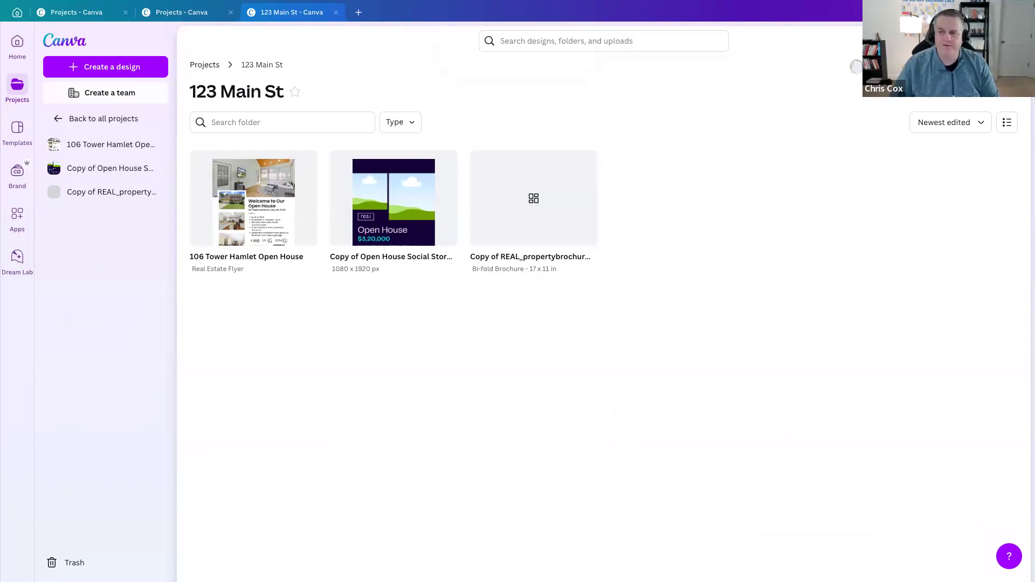
left_click(856, 66)
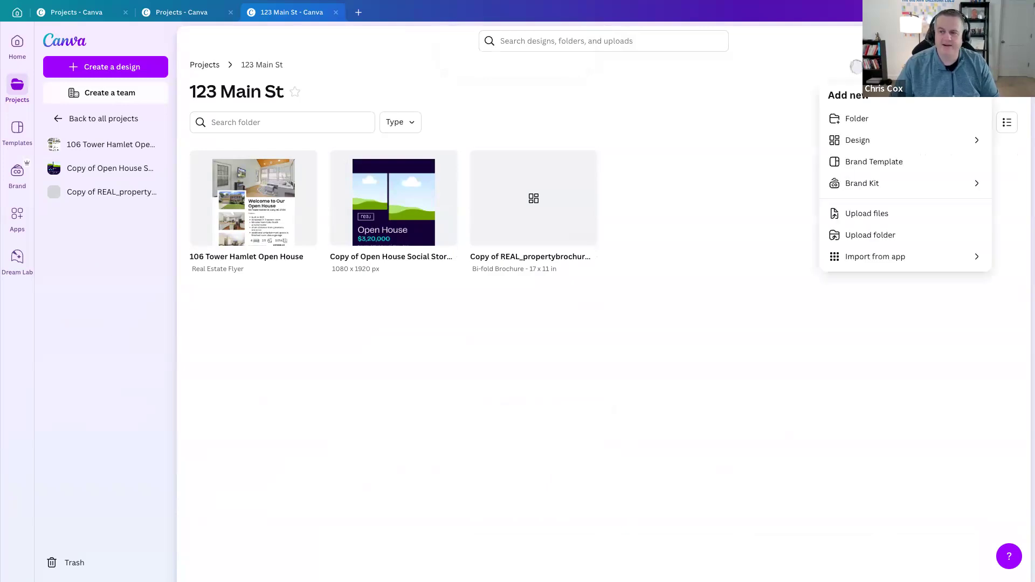
scroll(876, 219, "down", 1)
left_click(877, 211)
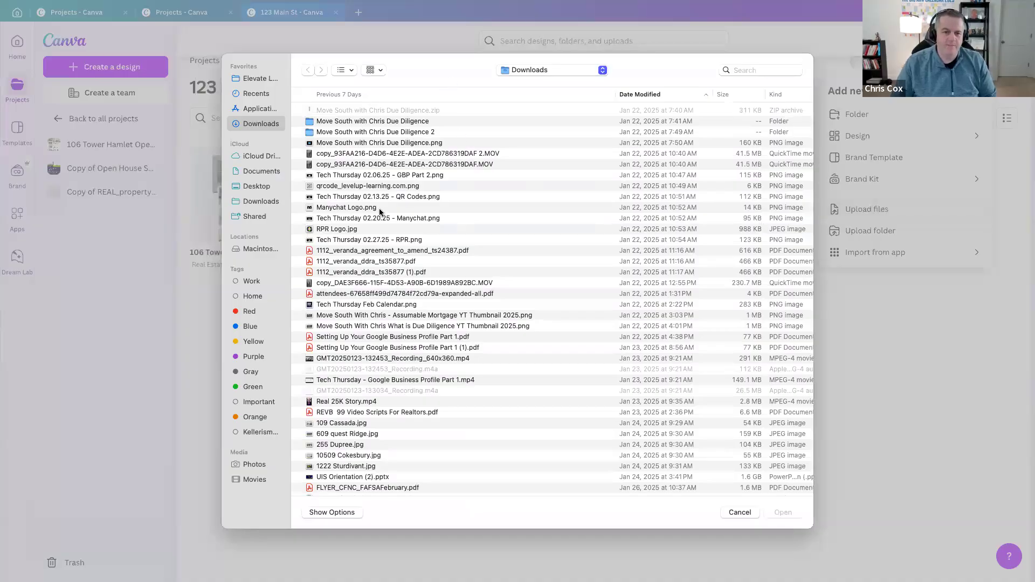
scroll(362, 203, "down", 5)
scroll(362, 203, "up", 5)
scroll(370, 156, "down", 10)
scroll(370, 157, "down", 8)
scroll(418, 252, "down", 15)
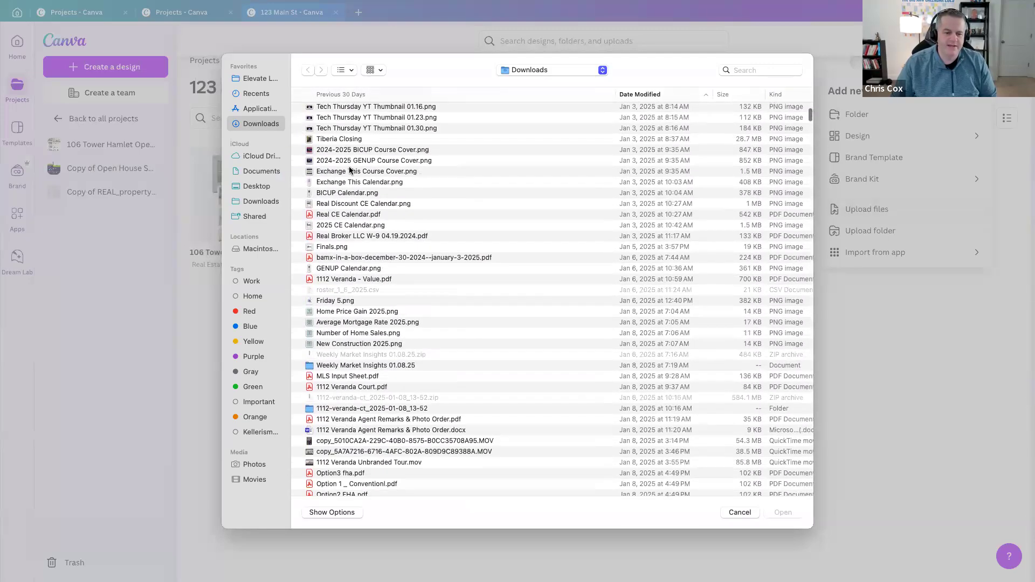
scroll(418, 252, "down", 15)
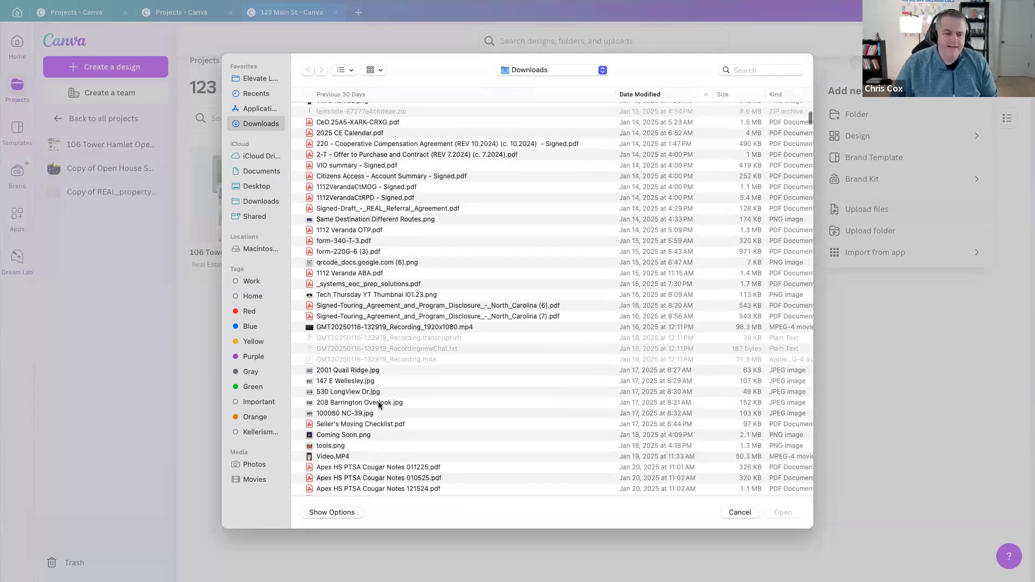
Upload the five consecutive JPEG property photos dated January 17, 2025 to the listing folder.
left_click(381, 402)
left_click(359, 391)
left_click(358, 381, "super")
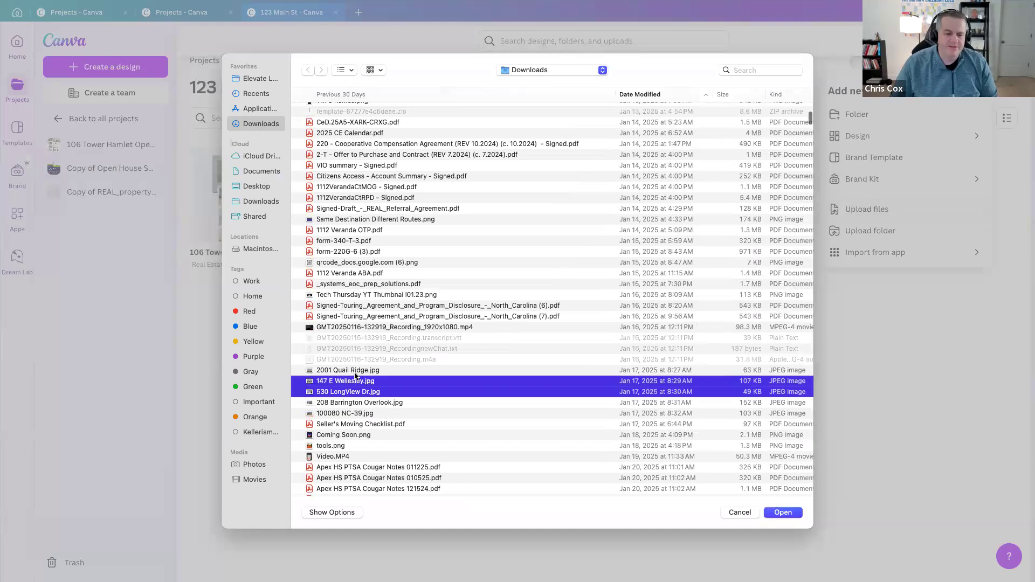
left_click(356, 370, "super")
left_click(357, 402, "super")
left_click(353, 413, "super")
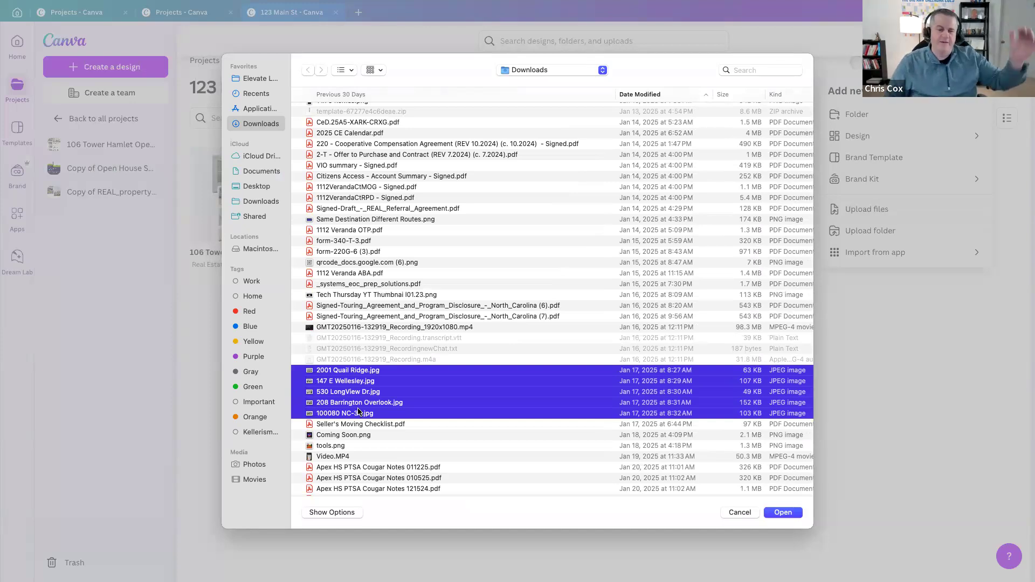
left_click(792, 514)
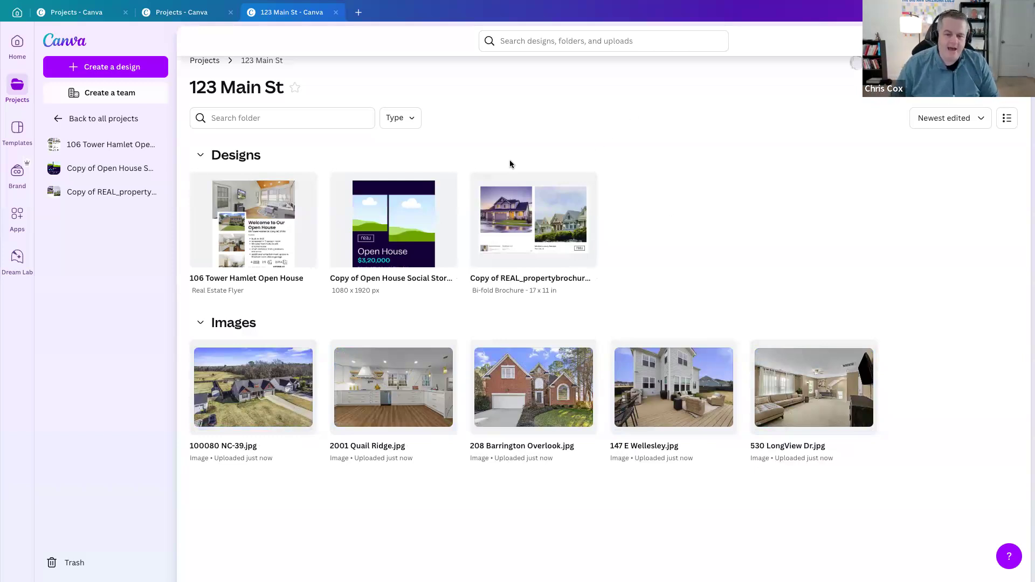
Open the open house real estate flyer from the listing folder in the editor in its own tab.
left_click(269, 202)
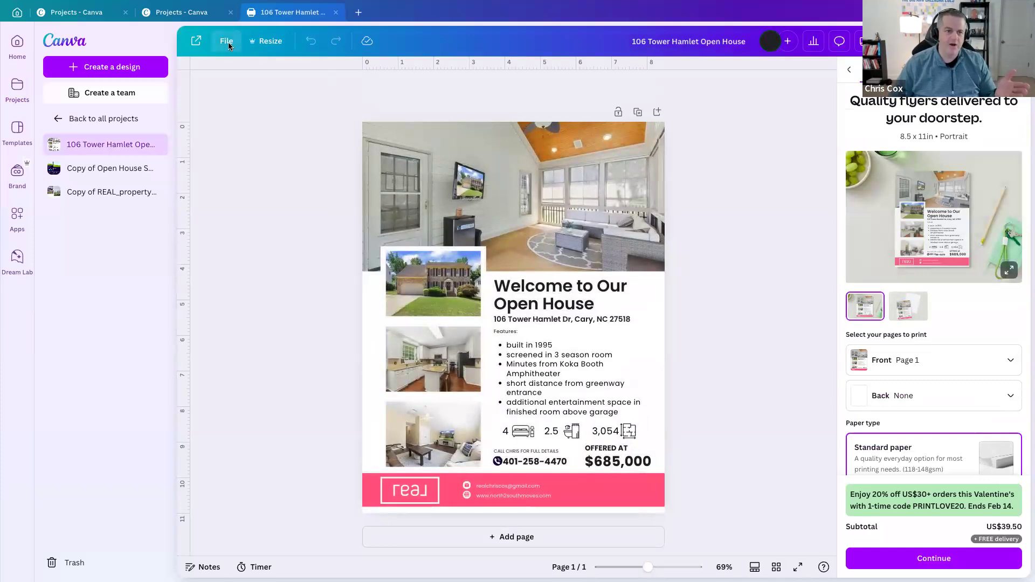
left_click(227, 45)
left_click(198, 44)
left_click(199, 45)
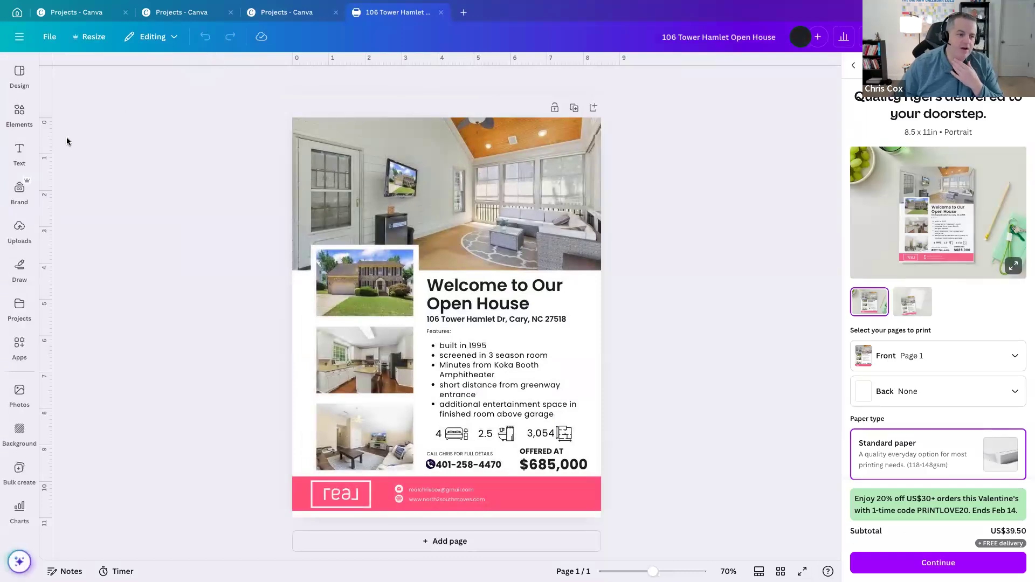
Replace the flyer's three small photos with the brick front, aerial and back patio images from the sample listing's project folder.
left_click(19, 305)
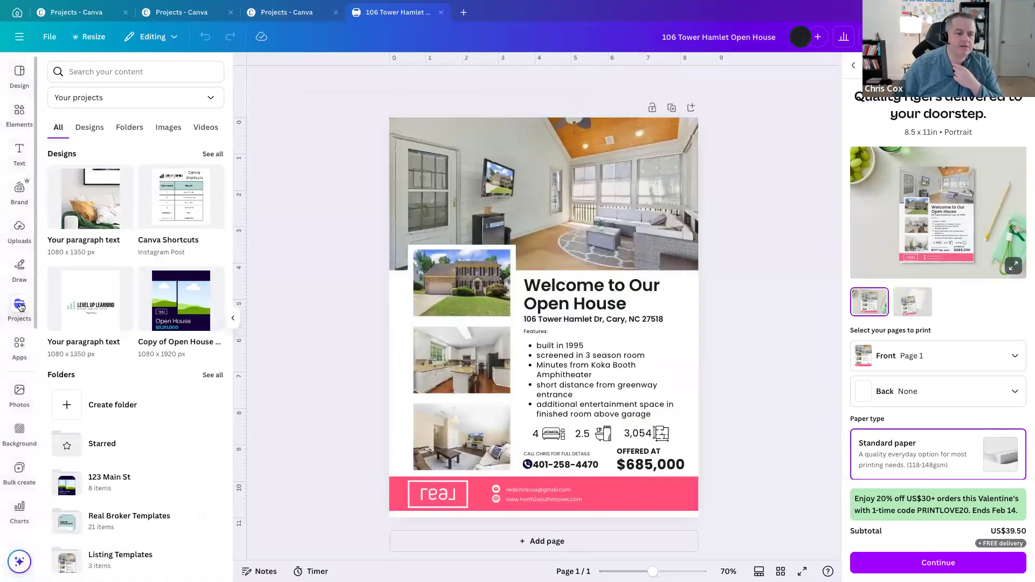
left_click(130, 128)
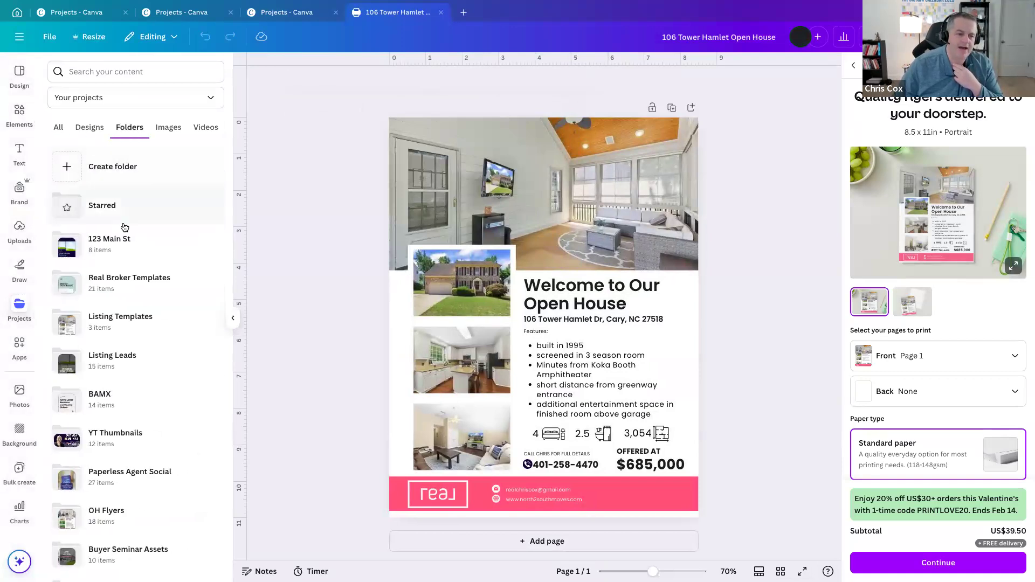
left_click(110, 240)
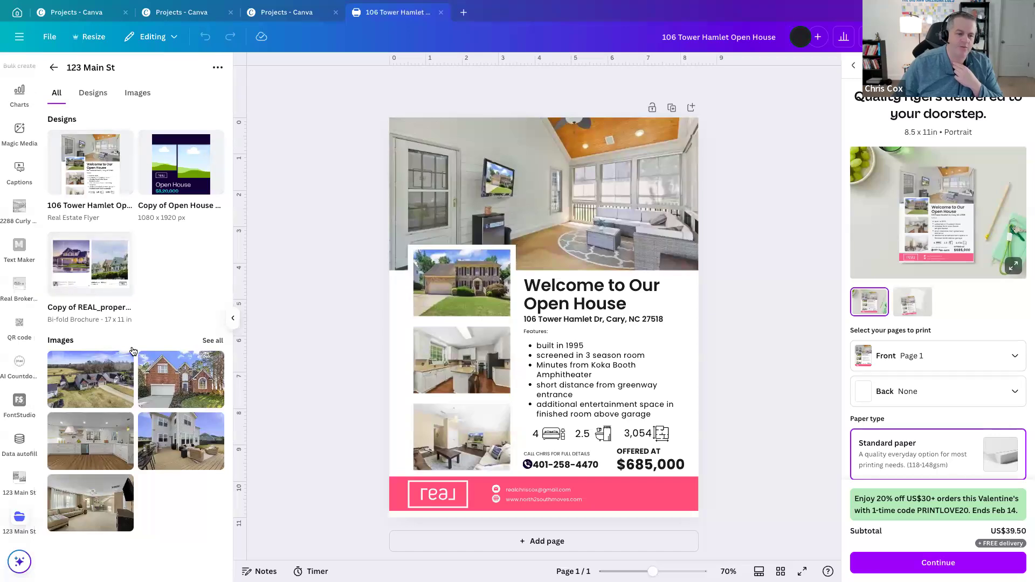
left_click_drag(102, 378, 462, 360)
left_click_drag(165, 389, 461, 283)
left_click_drag(164, 450, 442, 444)
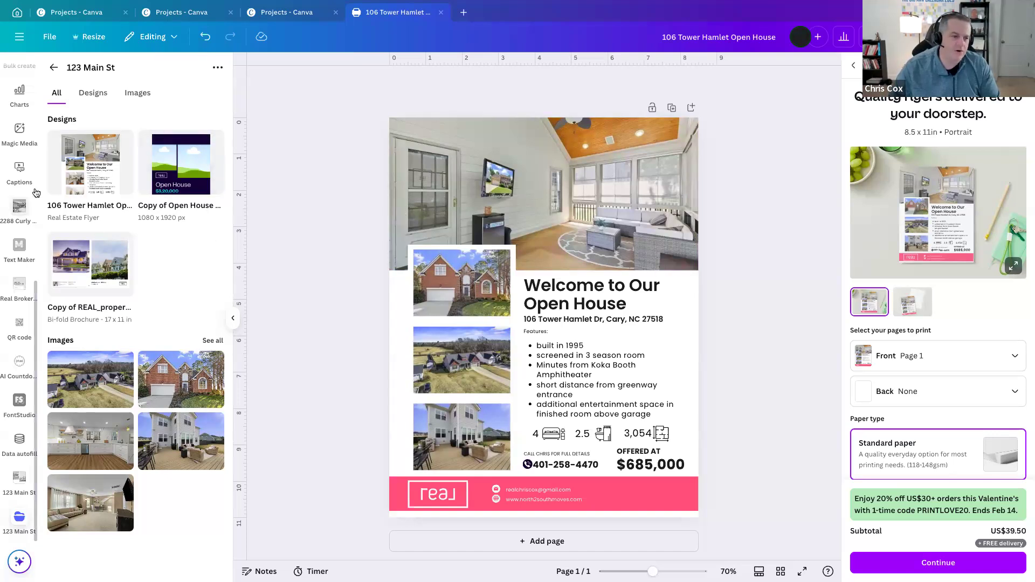
Browse the previously uploaded images in the editor and close the print ordering pane.
scroll(25, 215, "up", 8)
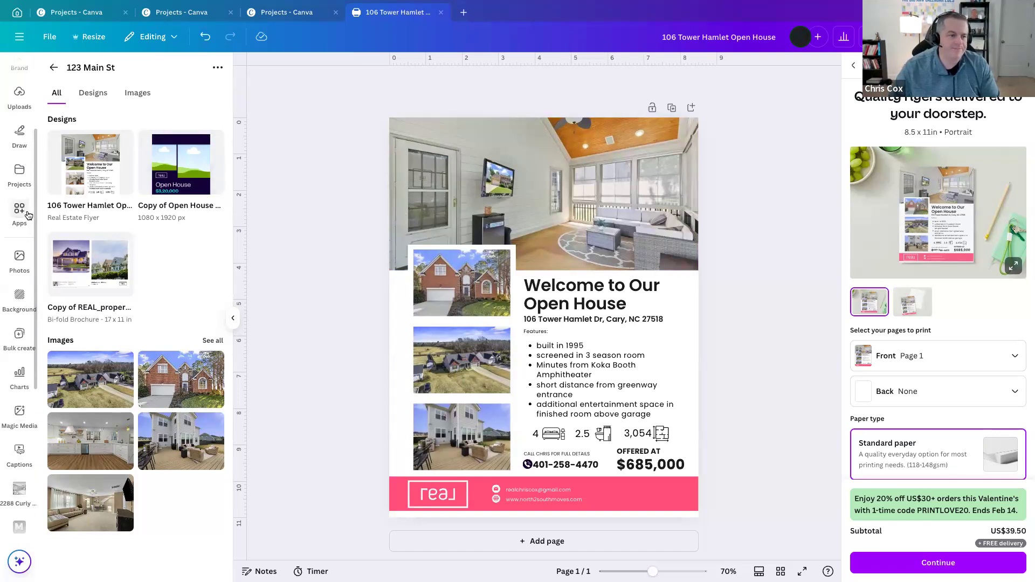
left_click(20, 227)
scroll(185, 262, "down", 10)
scroll(161, 291, "down", 1)
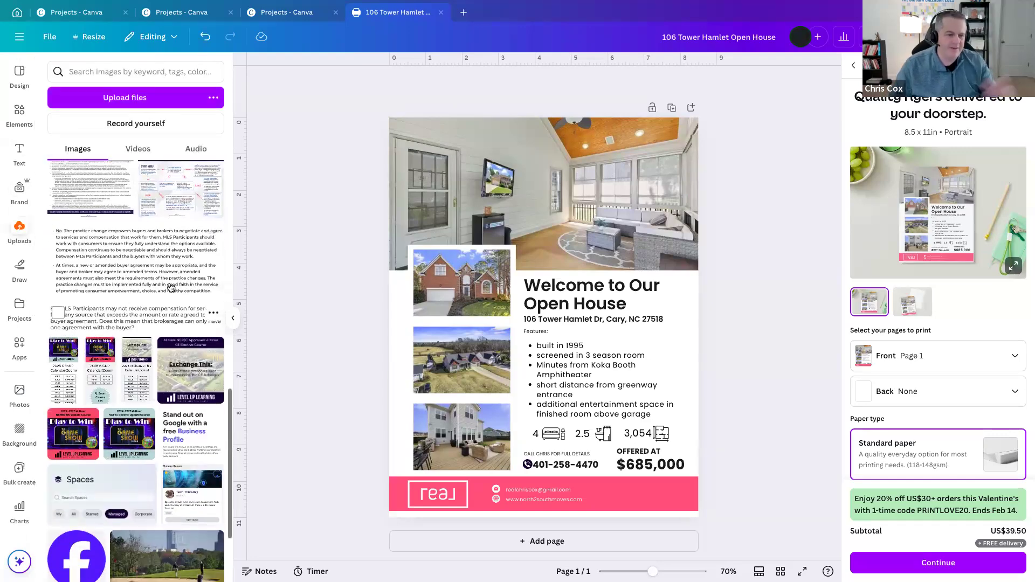
scroll(161, 296, "up", 2)
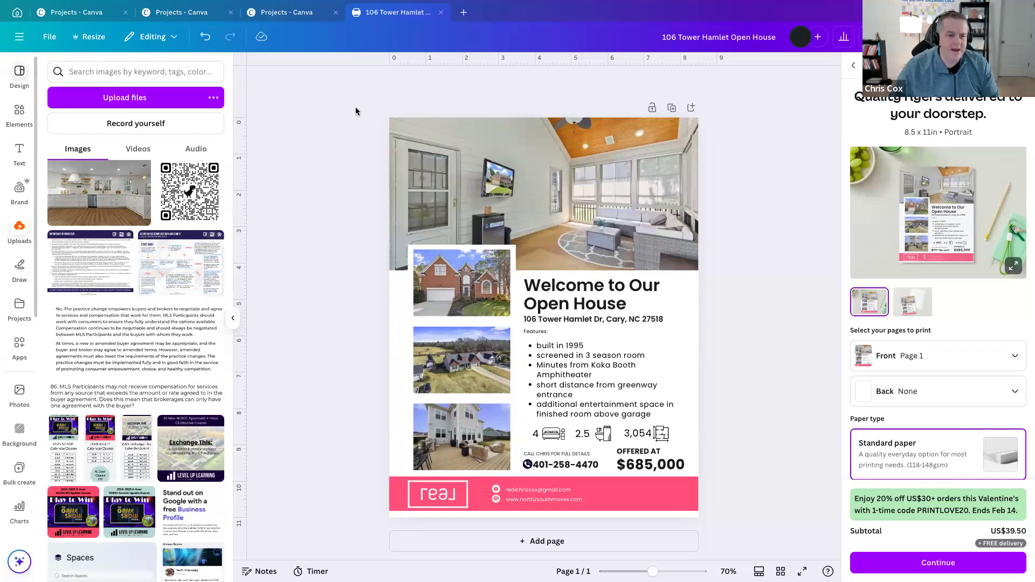
left_click(1018, 65)
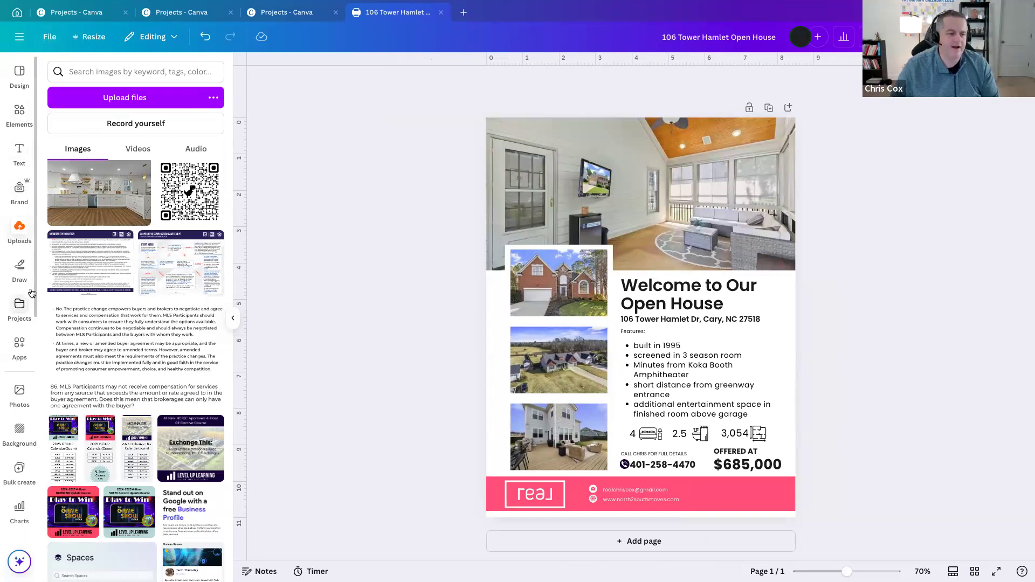
Star the sample listing folder in the project folders list and open the options of the starred Listing Templates folder.
left_click(19, 307)
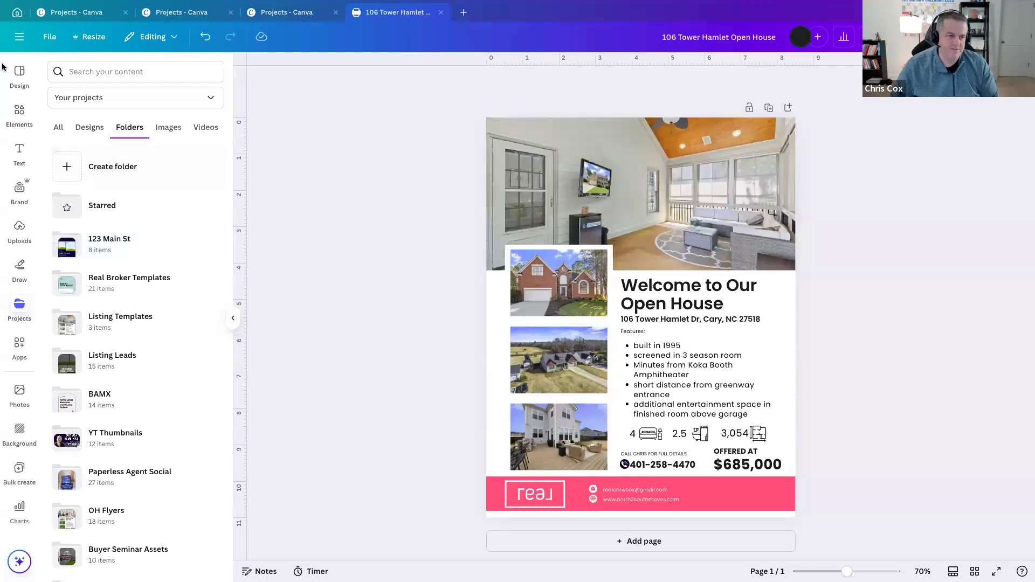
left_click(44, 38)
left_click(17, 13)
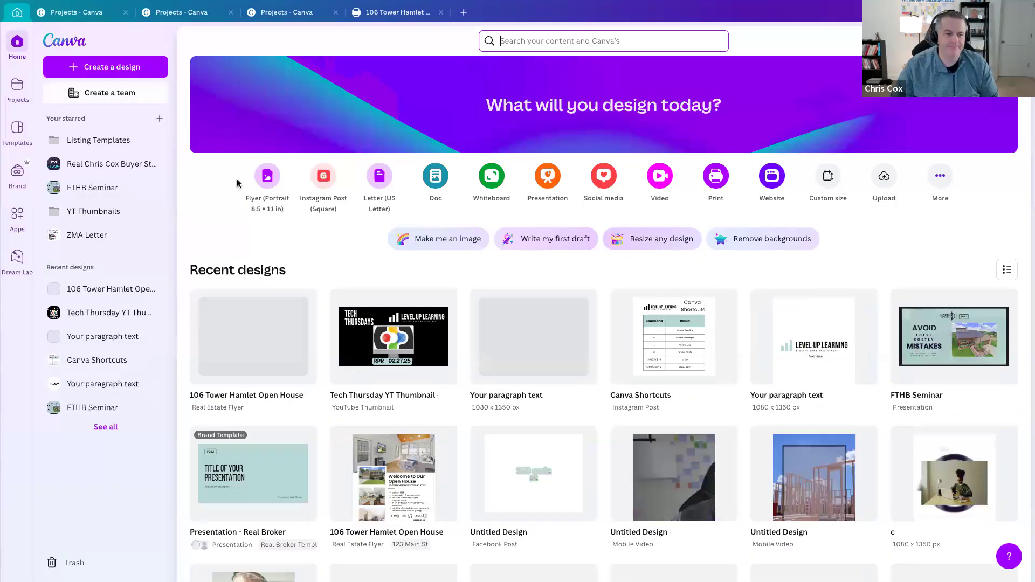
left_click(18, 93)
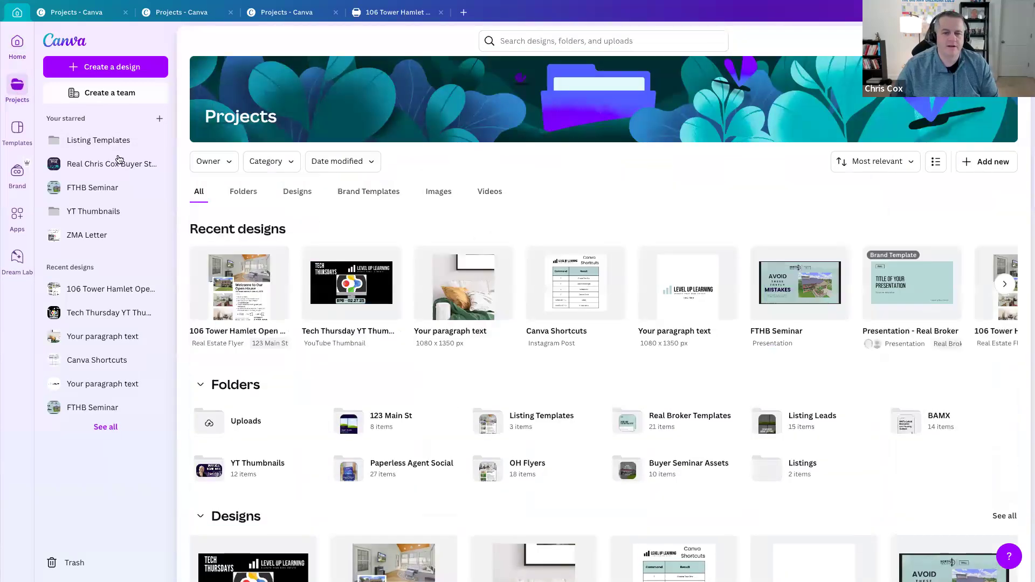
left_click(244, 193)
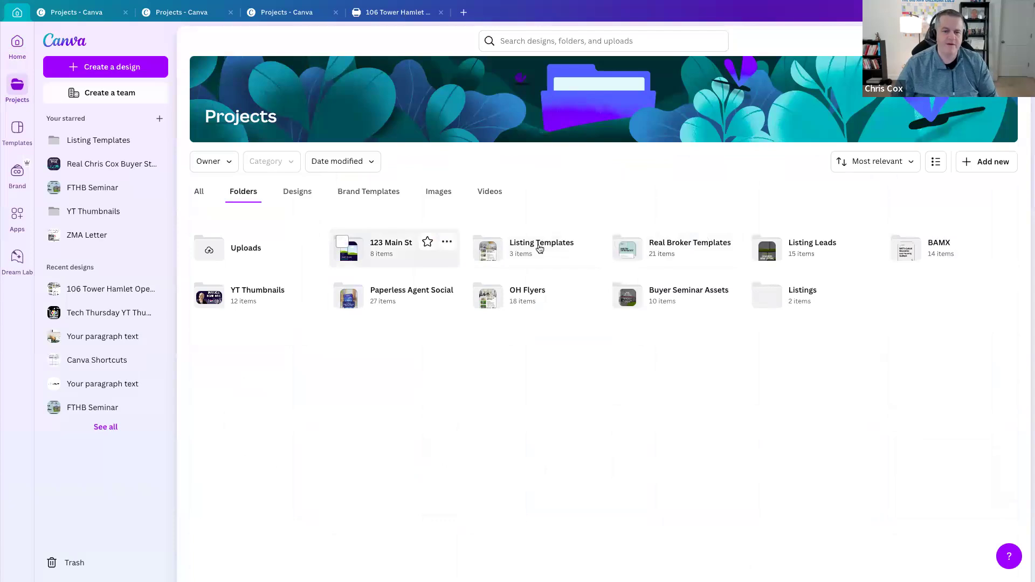
left_click(428, 244)
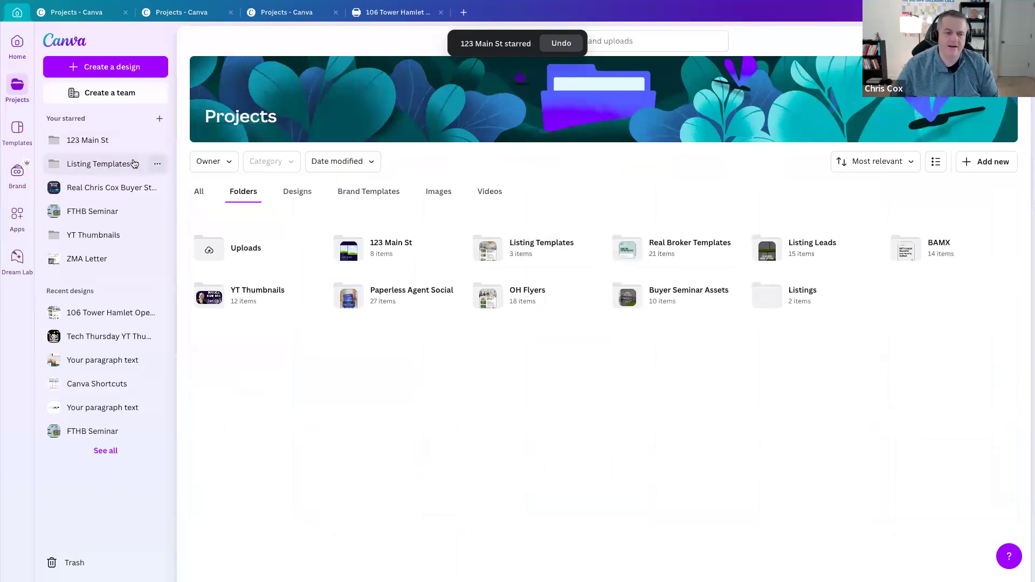
left_click(158, 165)
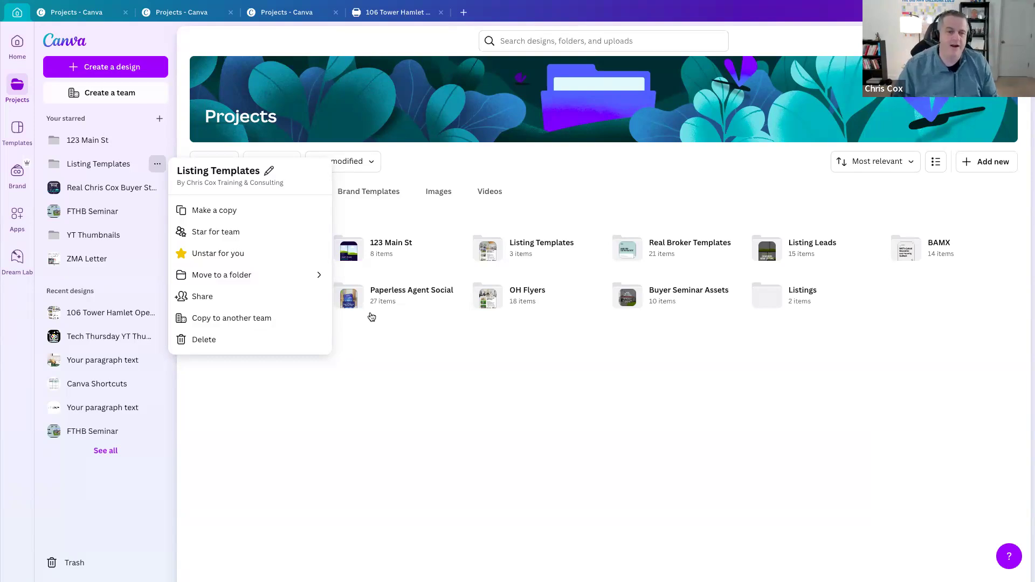
Switch to ChatGPT and examine the prompt and the Key Real Estate Terms chart in the Real Estate Key Terms chat.
mouse_move(59, 4)
left_click(29, 20)
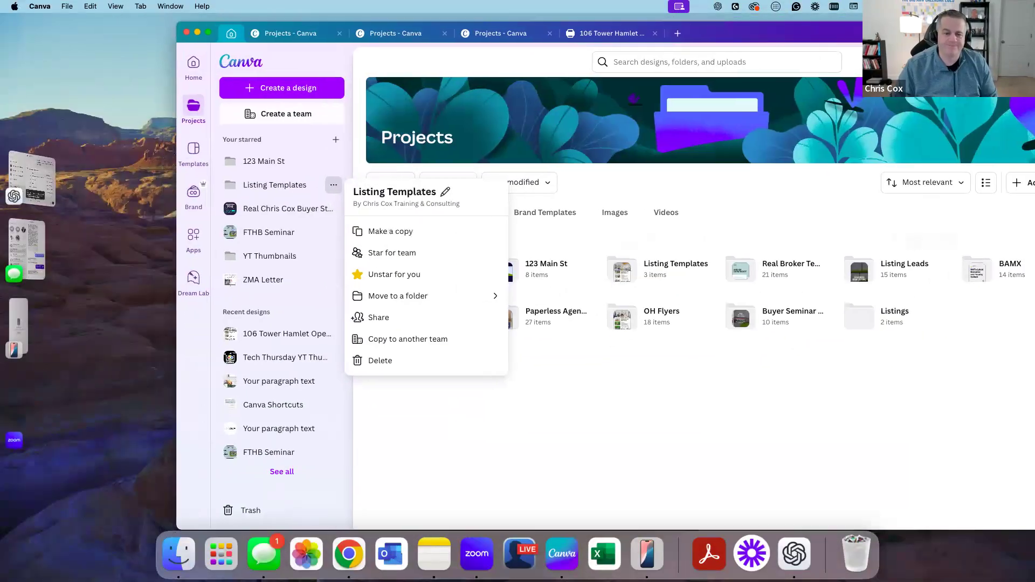
left_click_drag(765, 34, 1034, 75)
left_click(39, 227)
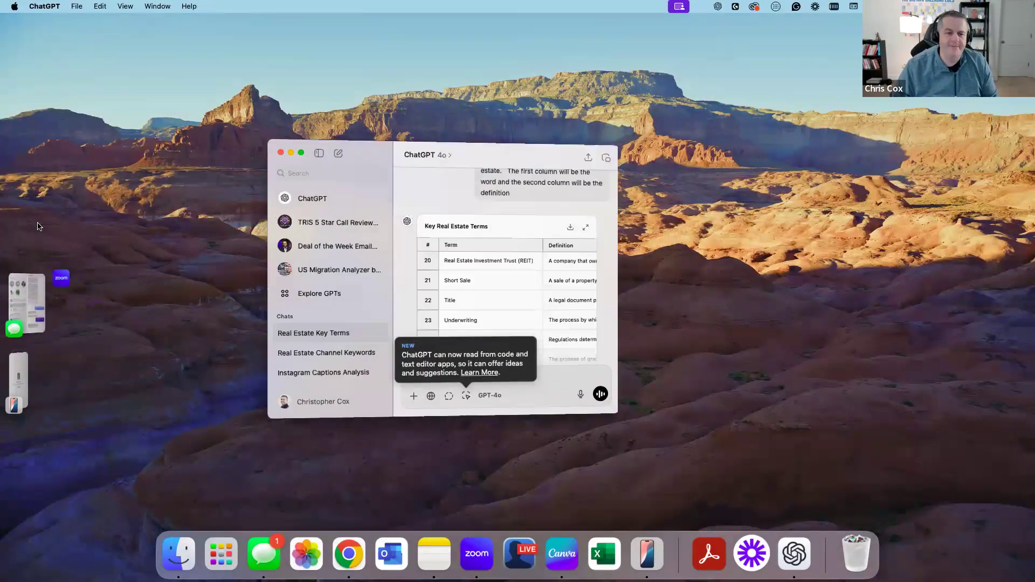
scroll(539, 178, "up", 1)
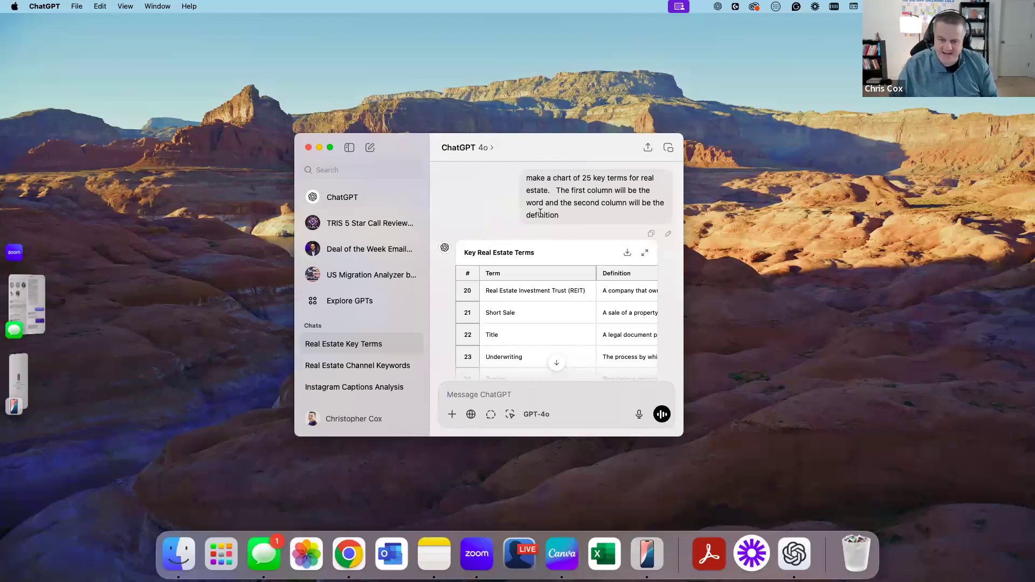
scroll(487, 297, "up", 3)
scroll(487, 297, "up", 10)
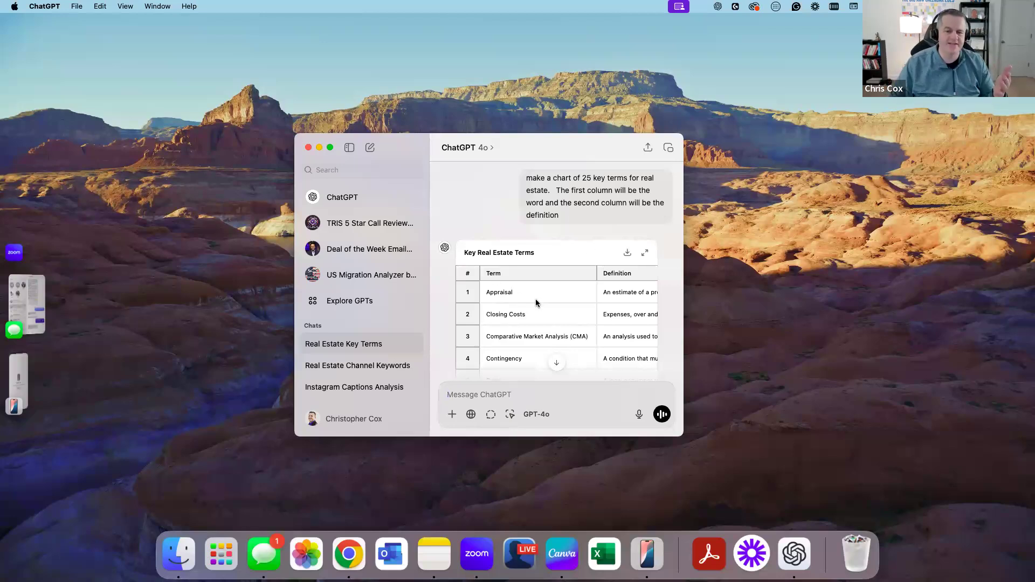
scroll(524, 259, "down", 1)
scroll(522, 291, "down", 2)
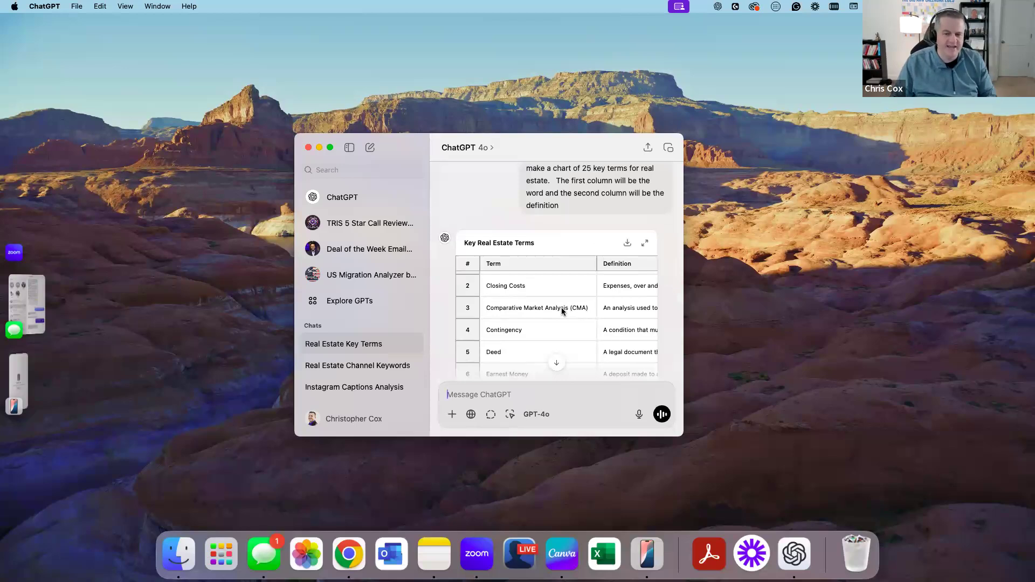
scroll(556, 312, "down", 2)
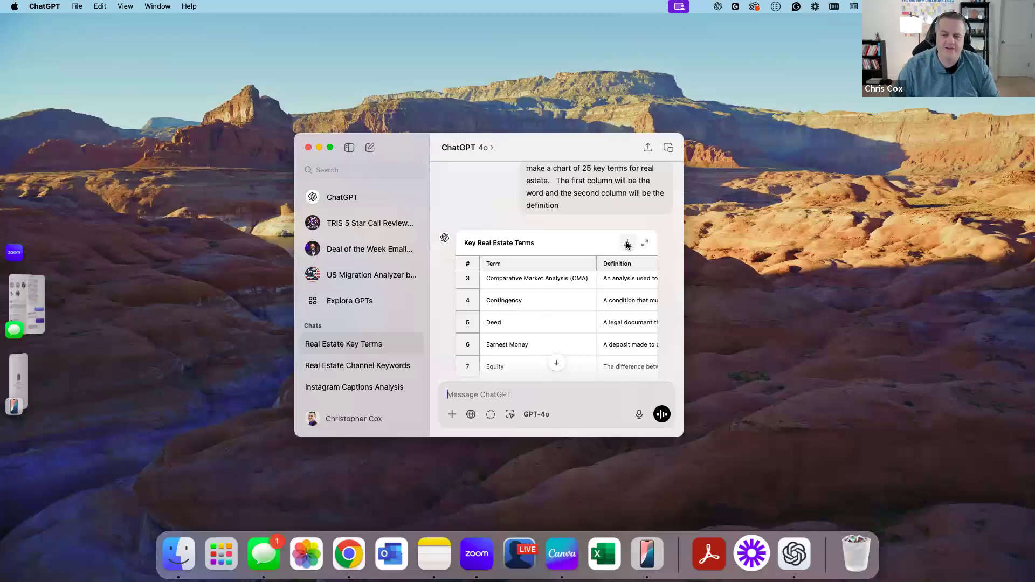
Switch back to Canva and create a new blank Instagram Post (4:5) design.
left_click_drag(745, 69, 605, 31)
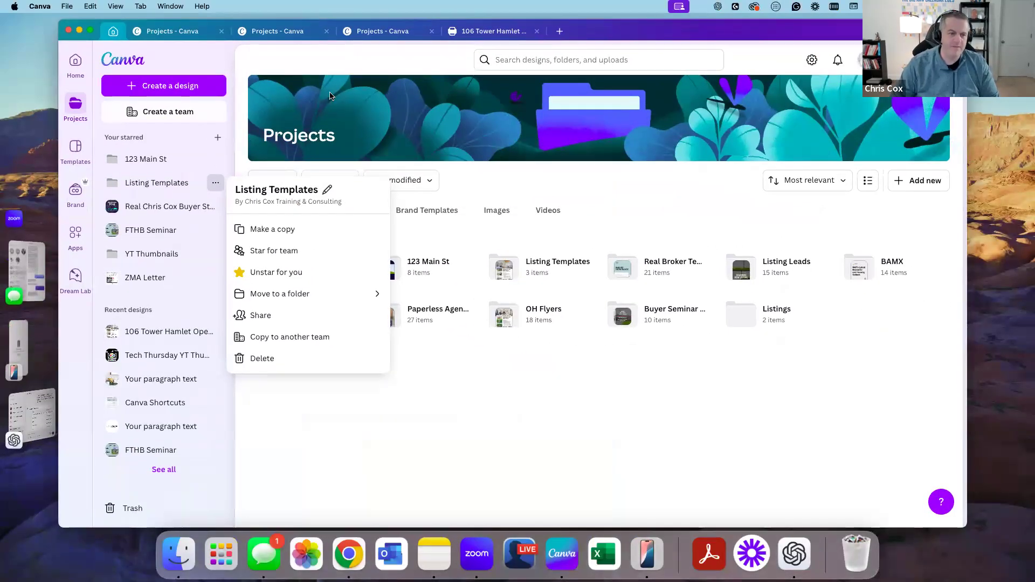
left_click(193, 50)
left_click(187, 92)
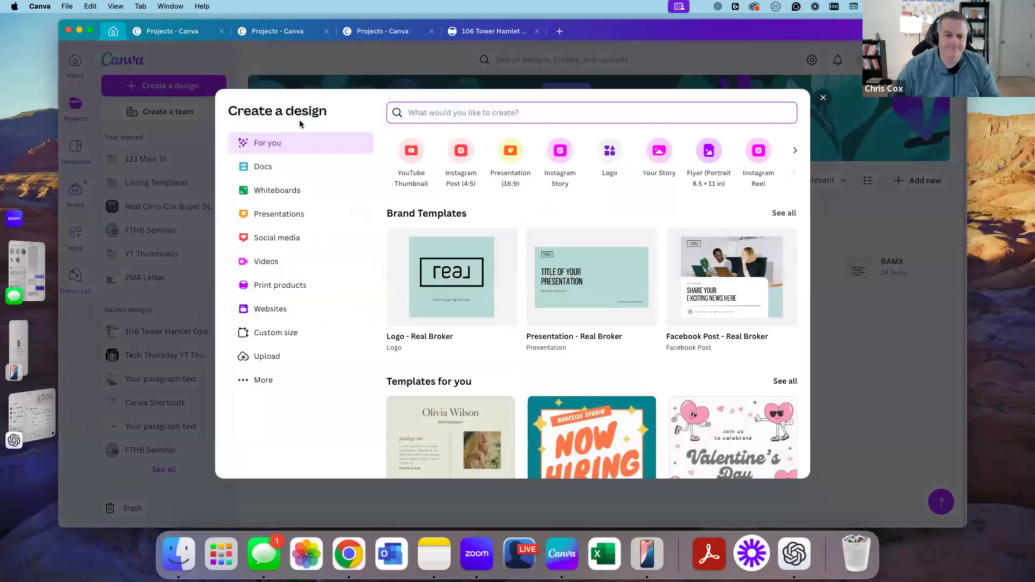
left_click(459, 157)
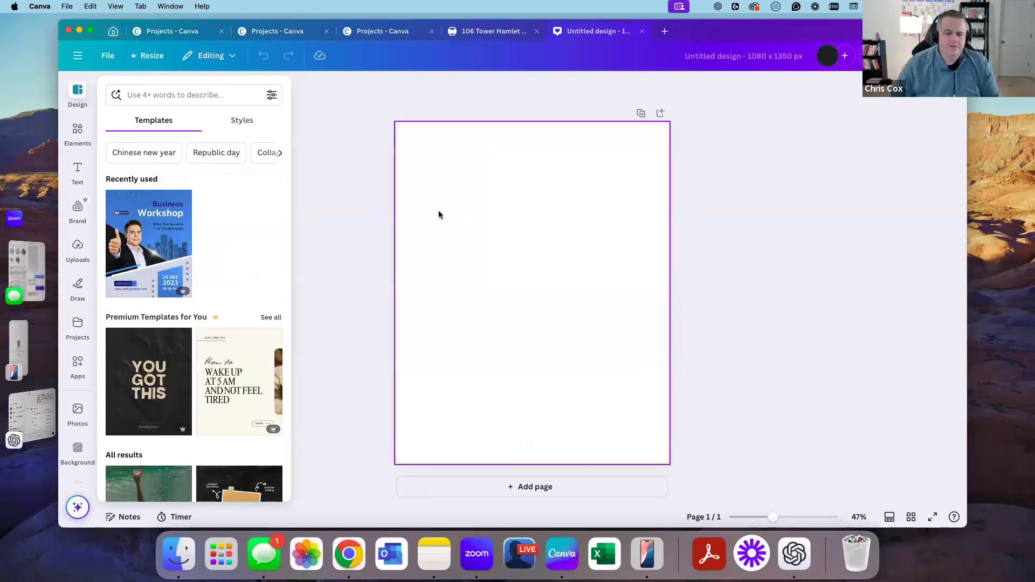
Add a paragraph text box at font size 32 and place it centred in the upper part of the page.
key("t")
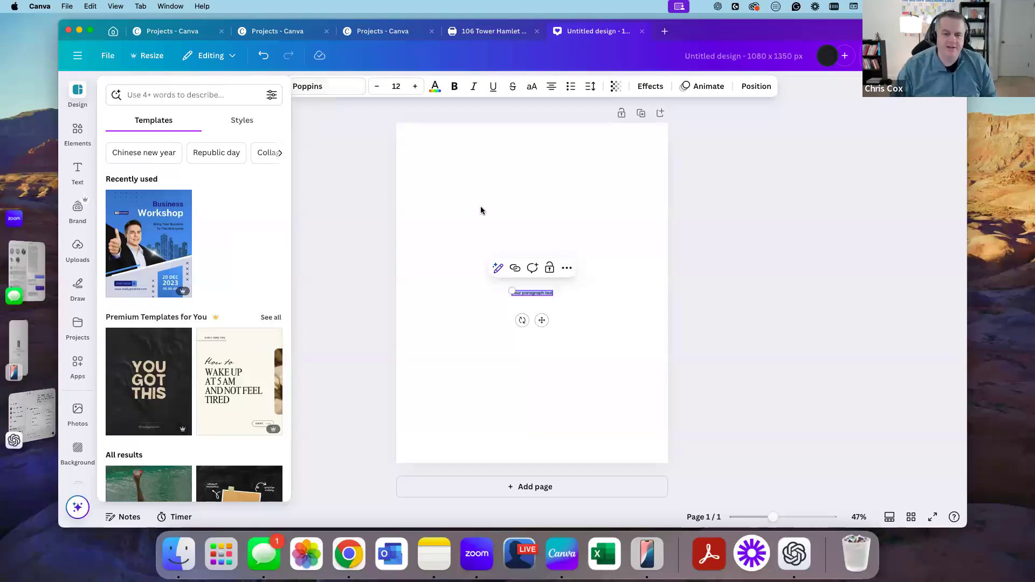
left_click(414, 87)
left_click(414, 87)
left_click(414, 87)
left_click(414, 87)
left_click(414, 86)
left_click(415, 87)
left_click(414, 87)
left_click(414, 86)
left_click(415, 86)
left_click(414, 87)
left_click(414, 87)
left_click(414, 87)
left_click(414, 87)
left_click(414, 86)
left_click(415, 86)
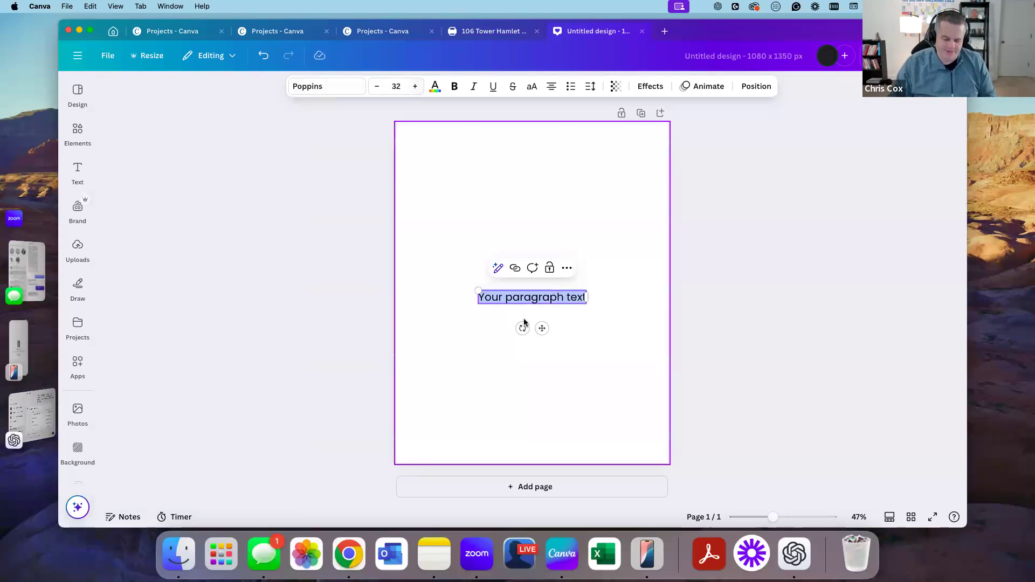
left_click(561, 315)
left_click_drag(558, 301, 557, 197)
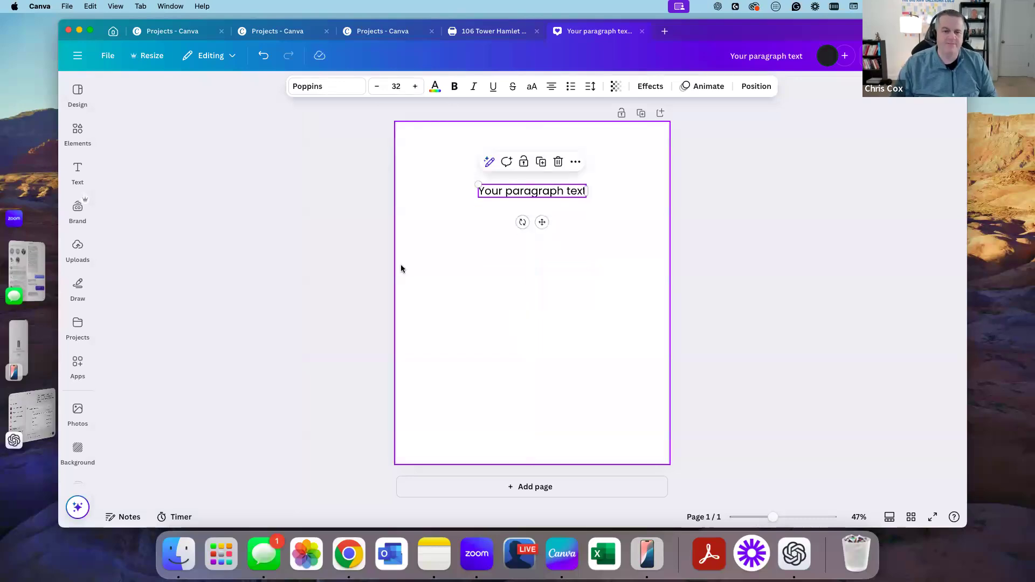
Add a square shape below the text, move it up slightly and stretch it downward and out to both sides.
left_click(507, 254)
key("r")
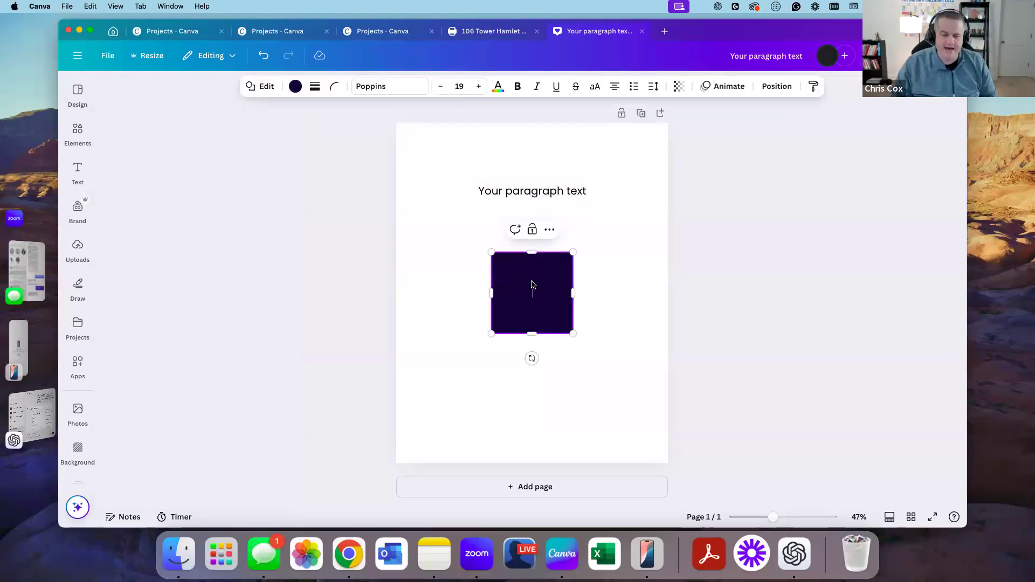
left_click_drag(513, 281, 513, 265)
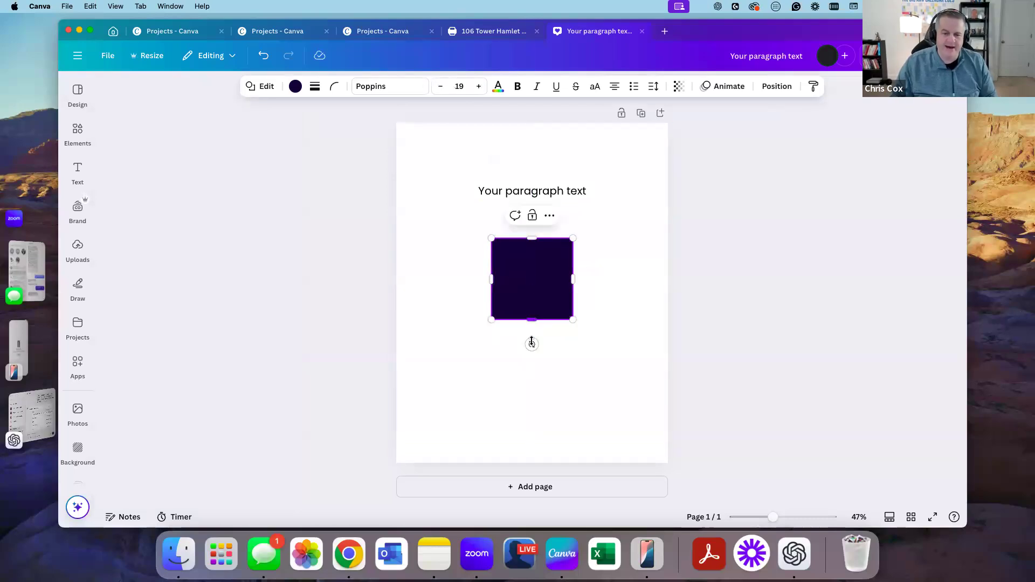
left_click_drag(533, 321, 533, 350)
left_click_drag(573, 293, 593, 292)
left_click_drag(491, 292, 478, 292)
Fill the shape with the light teal Real Broker brand colour and give it a thick black border.
left_click(294, 87)
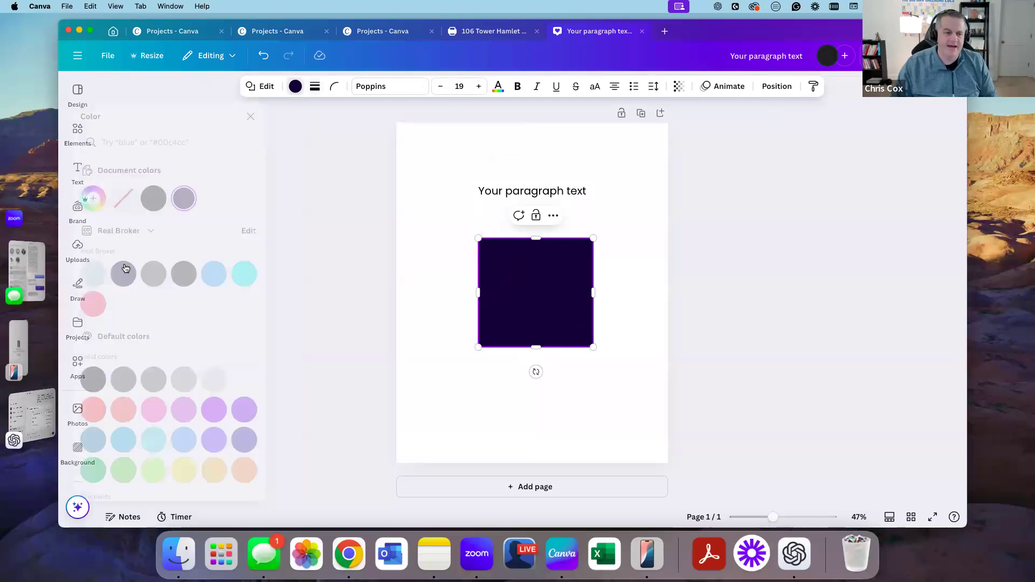
left_click(119, 274)
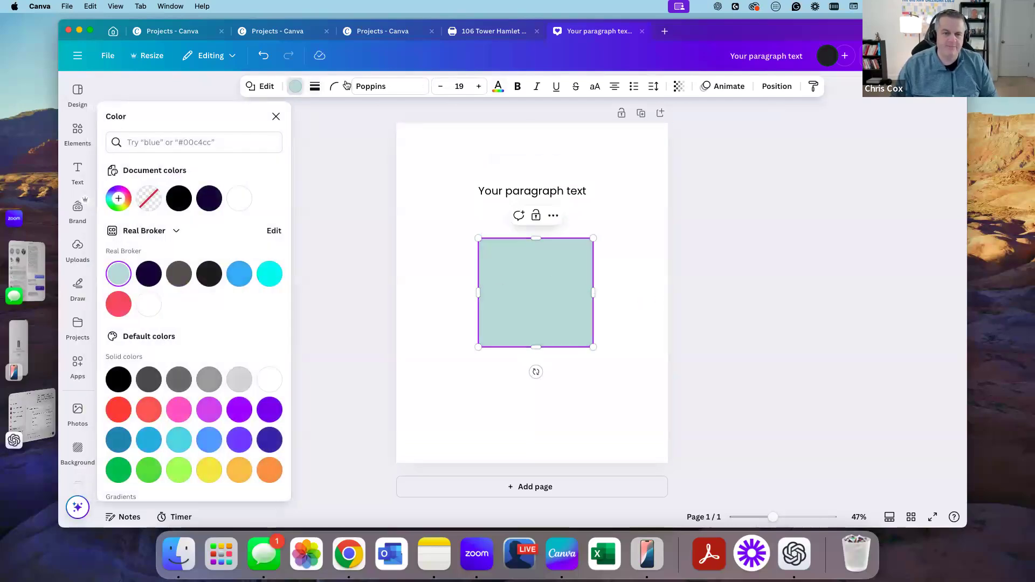
left_click(315, 87)
left_click_drag(255, 157, 270, 156)
left_click(559, 308)
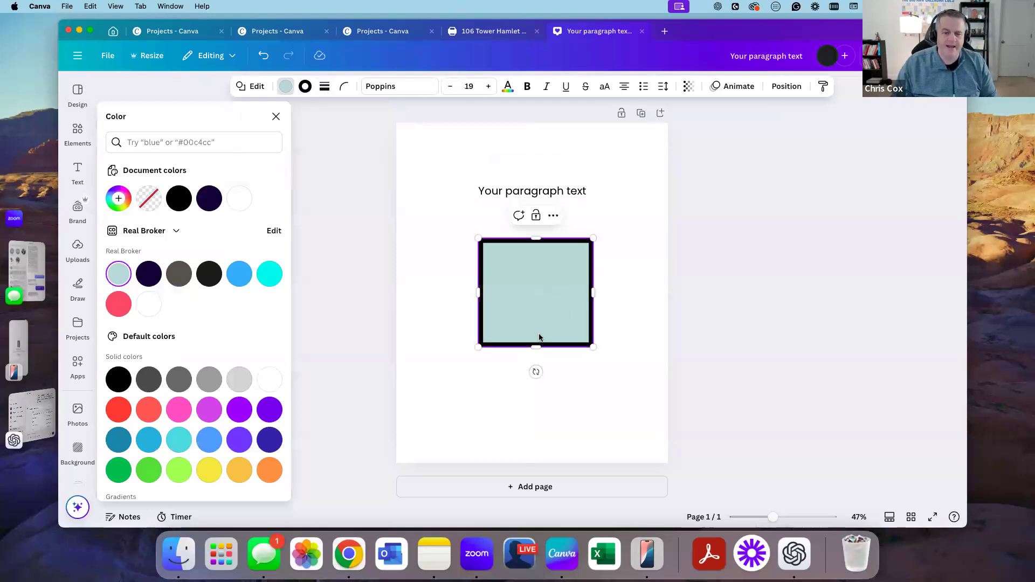
Enlarge the bordered teal shape further downward and on both sides.
left_click_drag(536, 348, 536, 362)
left_click_drag(479, 303, 466, 302)
left_click_drag(601, 302, 608, 306)
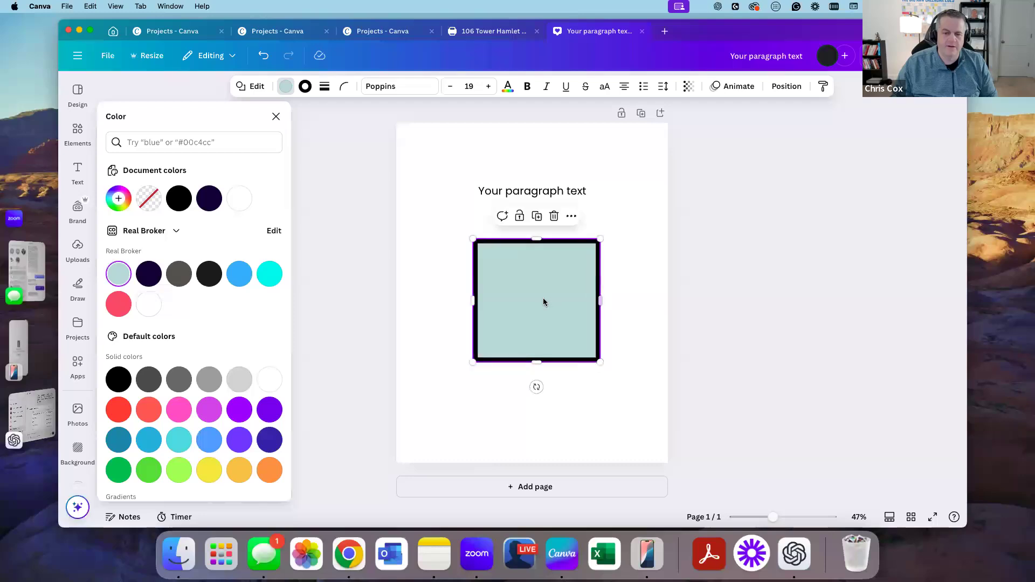
left_click_drag(473, 303, 463, 302)
Search the design elements for "Home decor".
left_click(79, 134)
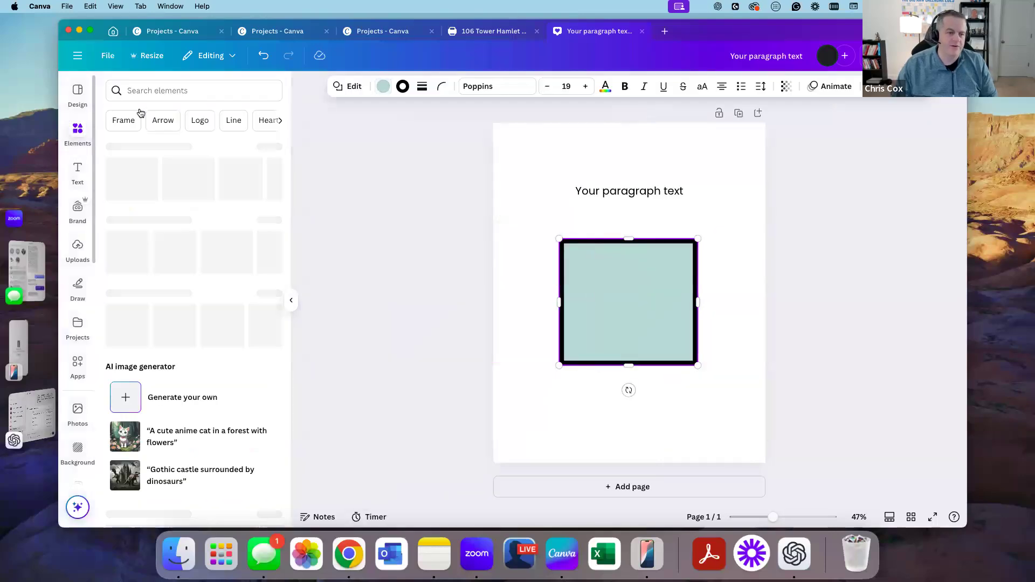
left_click(161, 91)
type("home")
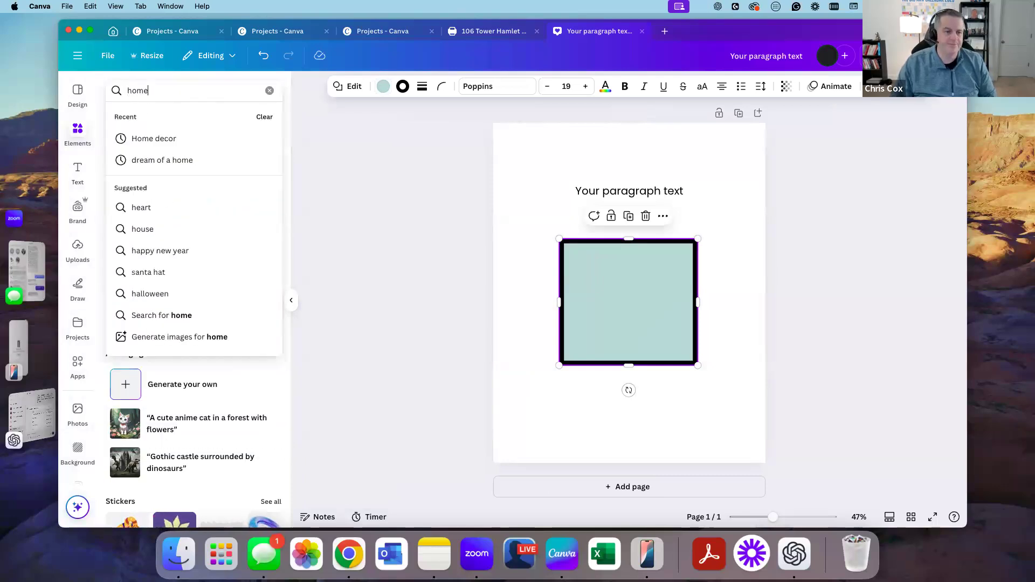
left_click(149, 136)
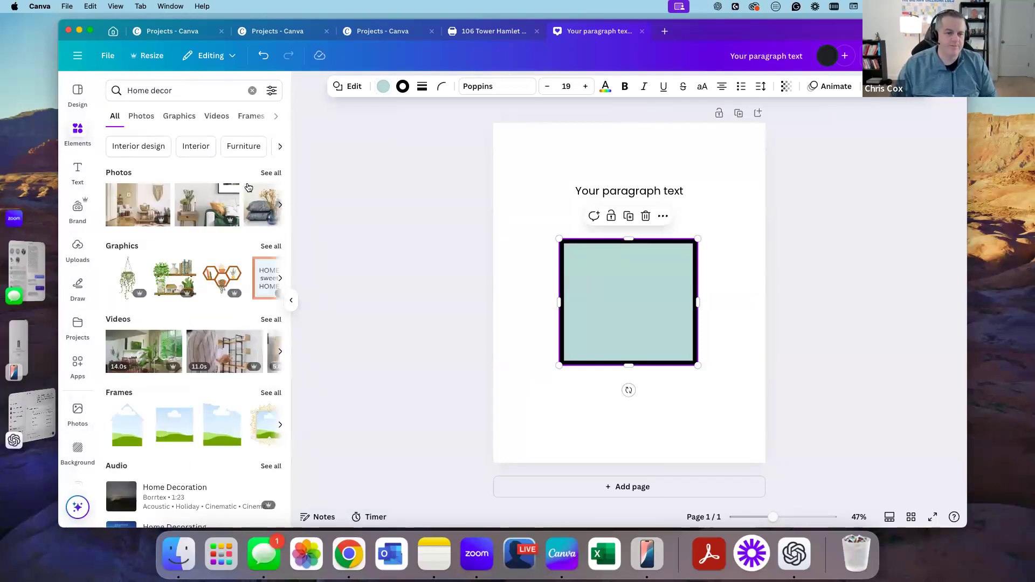
Fill the page with the colourful living-room photo showing a white sofa and yellow table from the "Home decor" photo results.
left_click(270, 173)
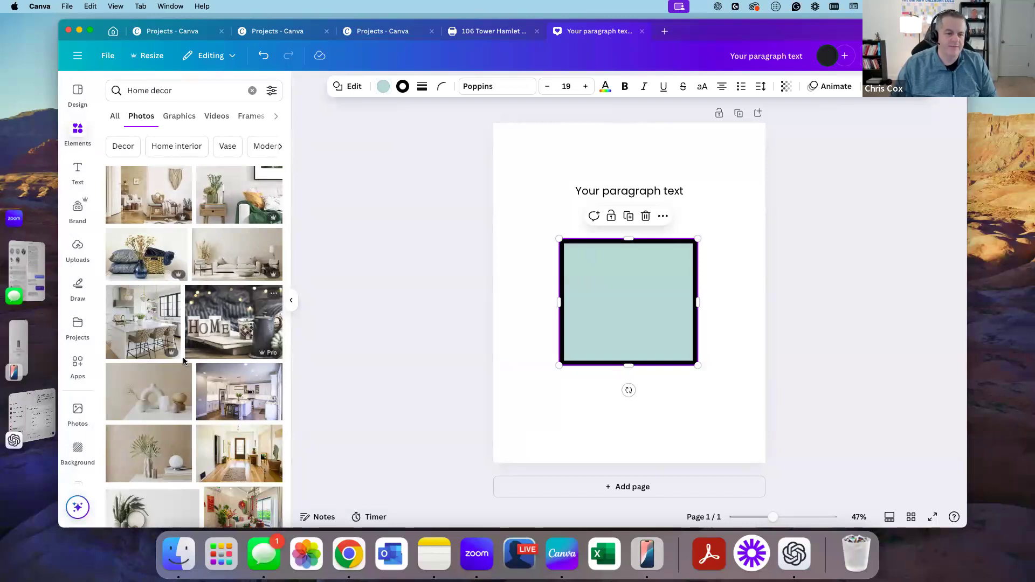
scroll(232, 324, "down", 2)
left_click_drag(221, 450, 500, 386)
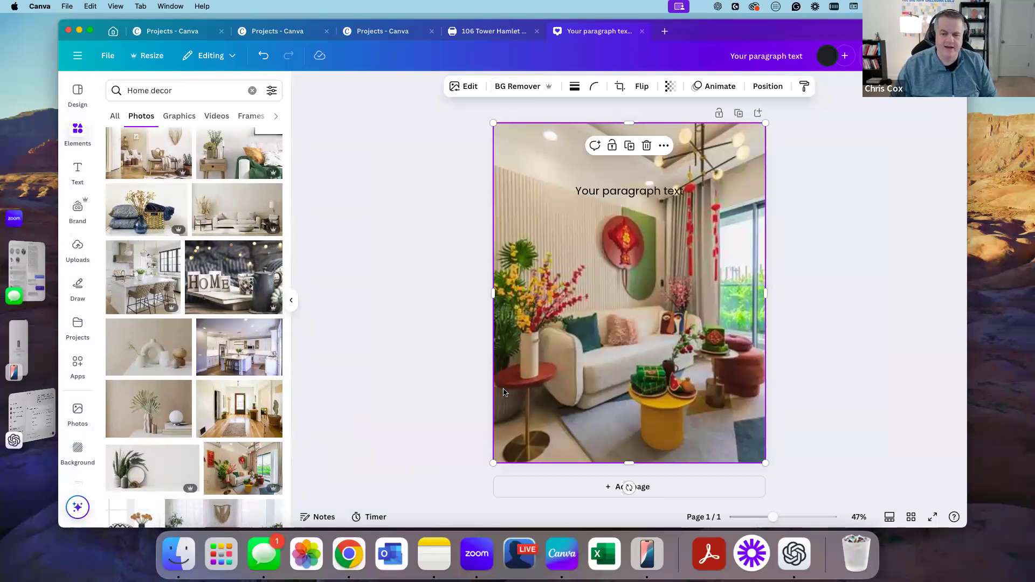
Send the living-room photo to the back, behind the paragraph text and the teal square.
left_click(767, 88)
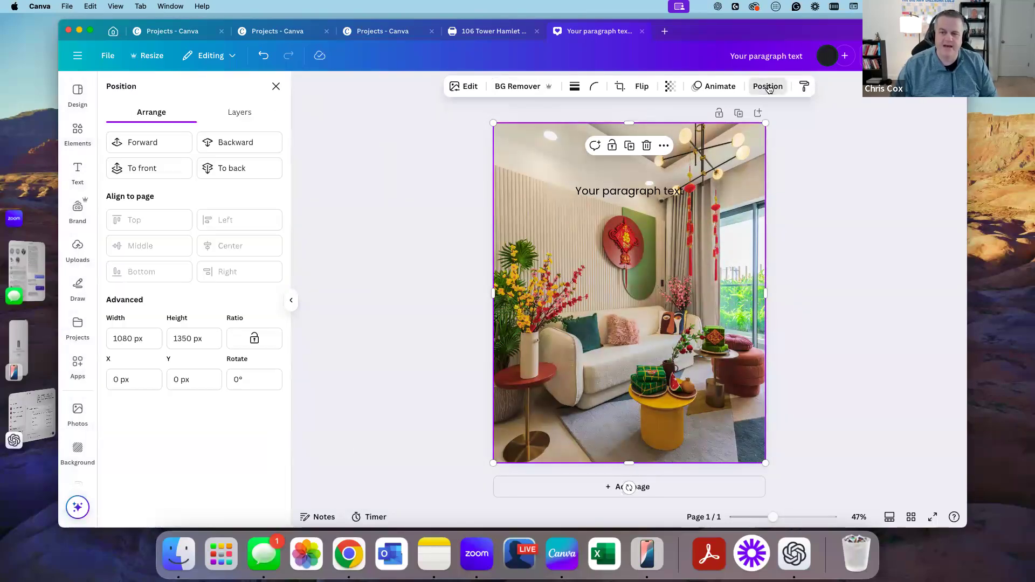
left_click(768, 87)
left_click(768, 87)
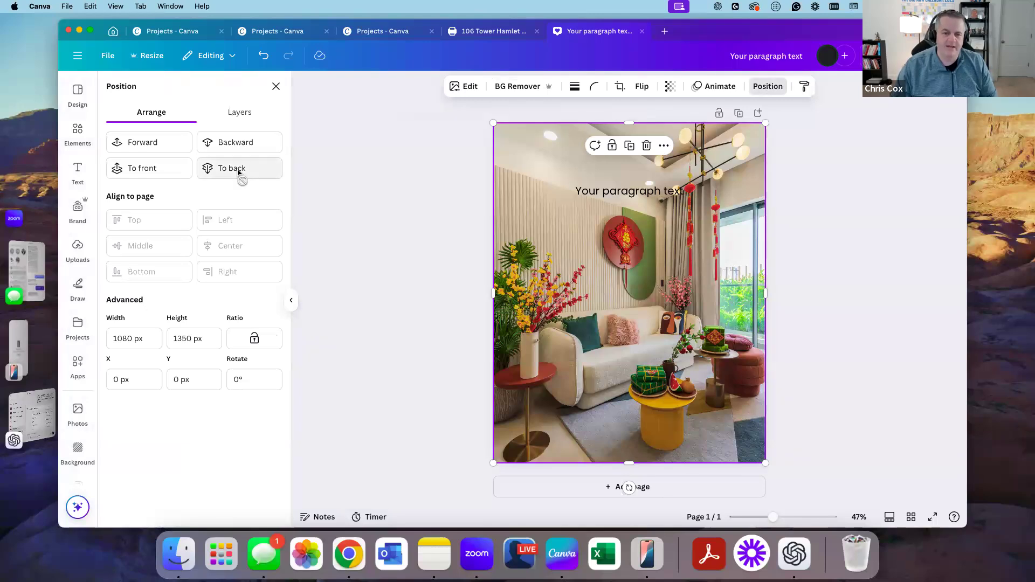
left_click(238, 170)
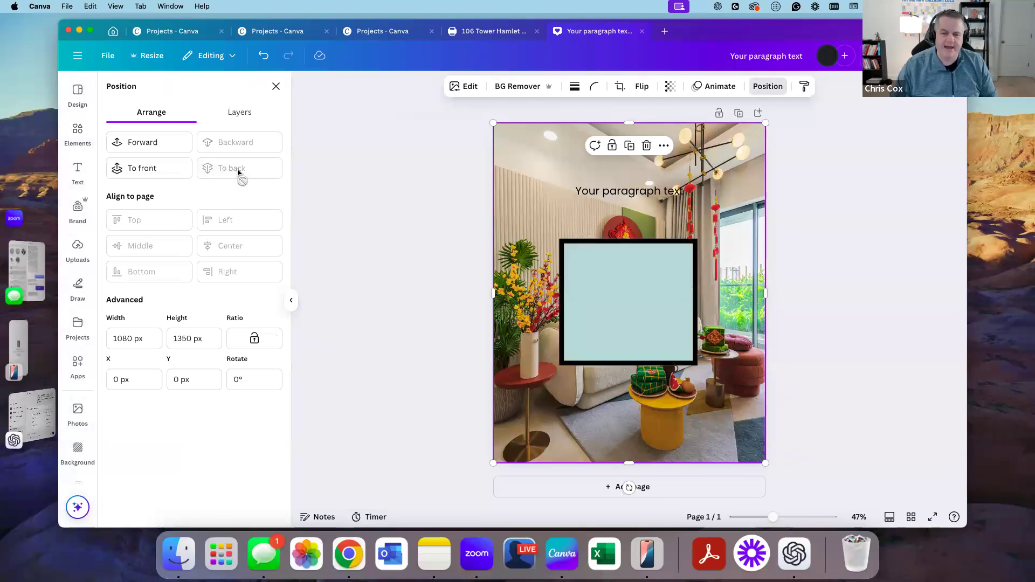
Add a second paragraph text box over the teal square and move it up near the square's upper edge.
left_click(651, 193)
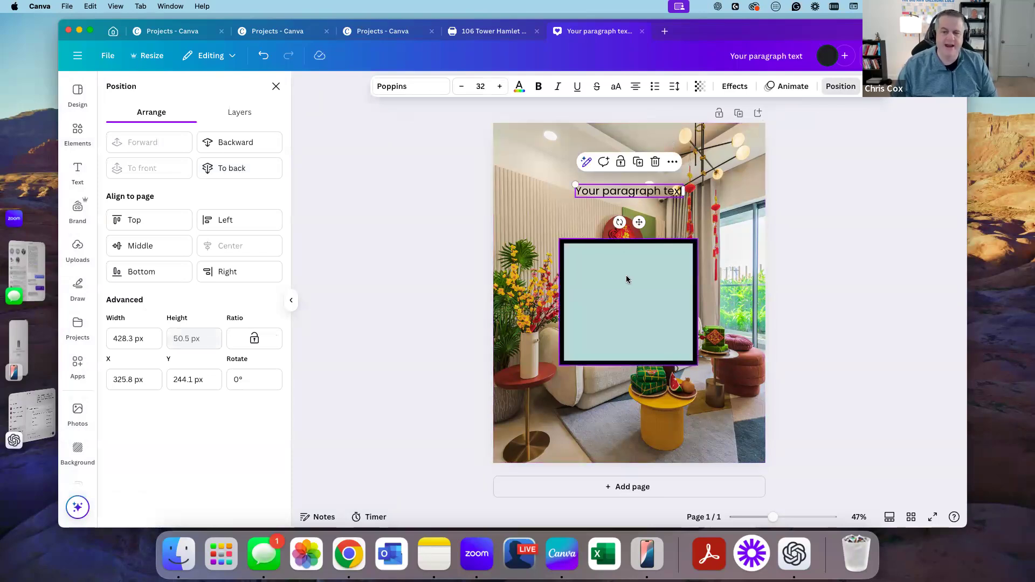
left_click(607, 273)
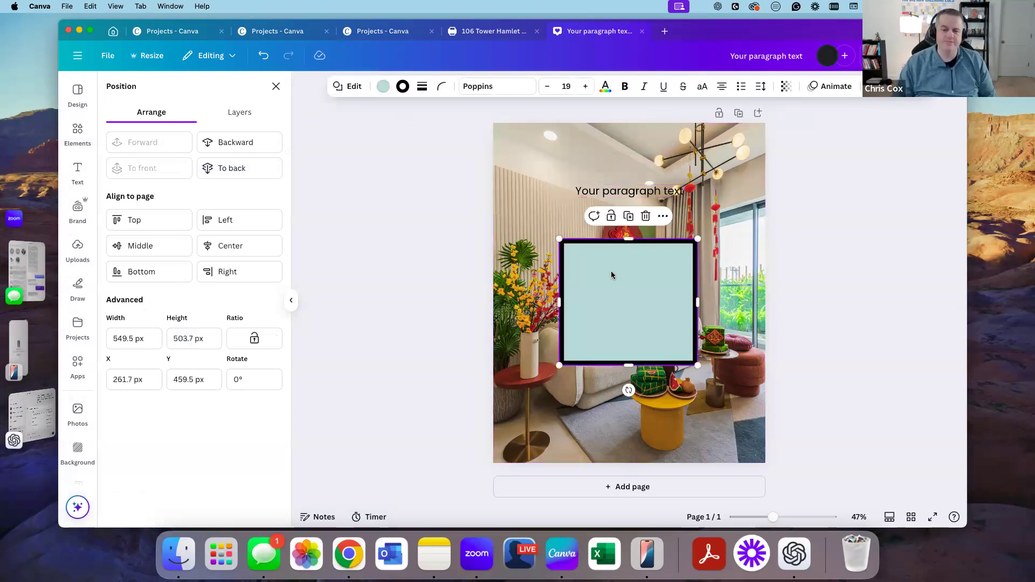
double_click(618, 274)
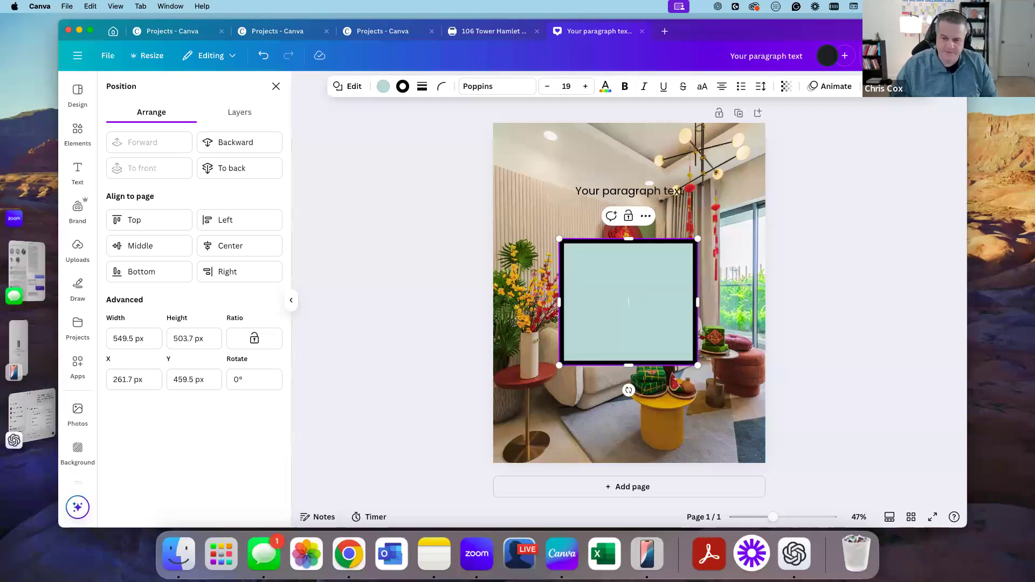
left_click(663, 425)
key("t")
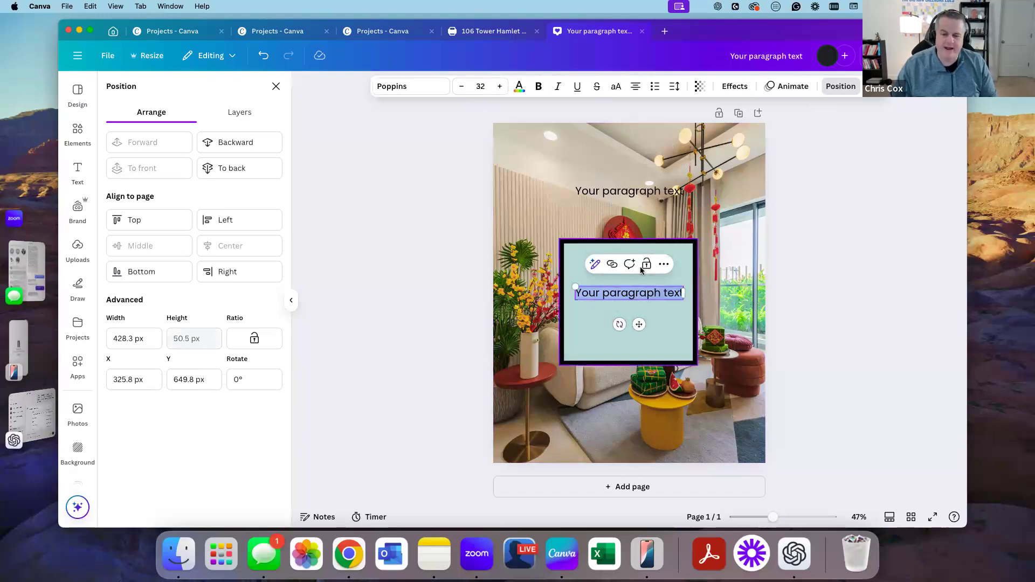
left_click_drag(639, 295, 639, 268)
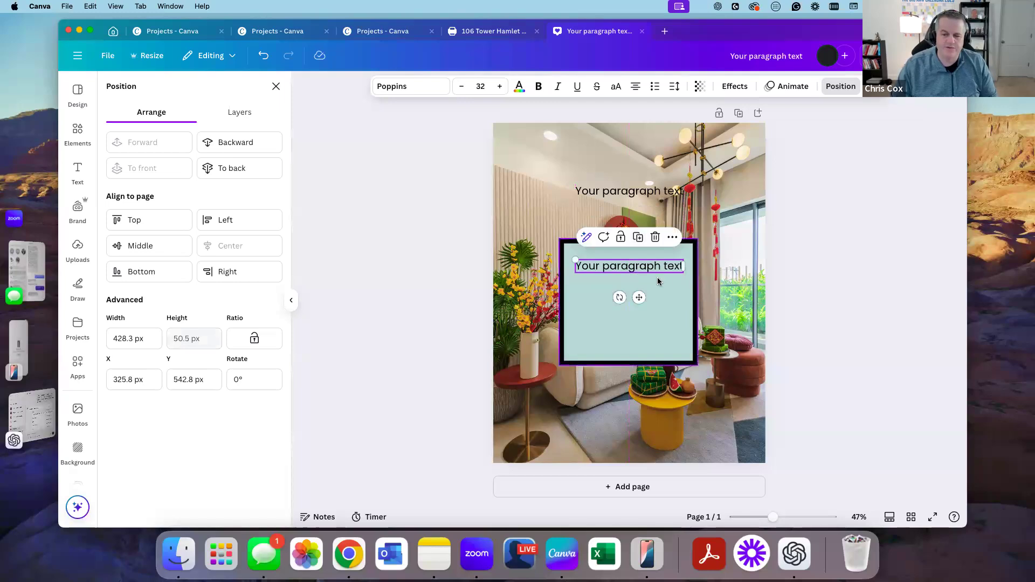
Narrow the second text box so its text wraps onto two lines, and move it down to the middle of the teal square.
double_click(662, 266)
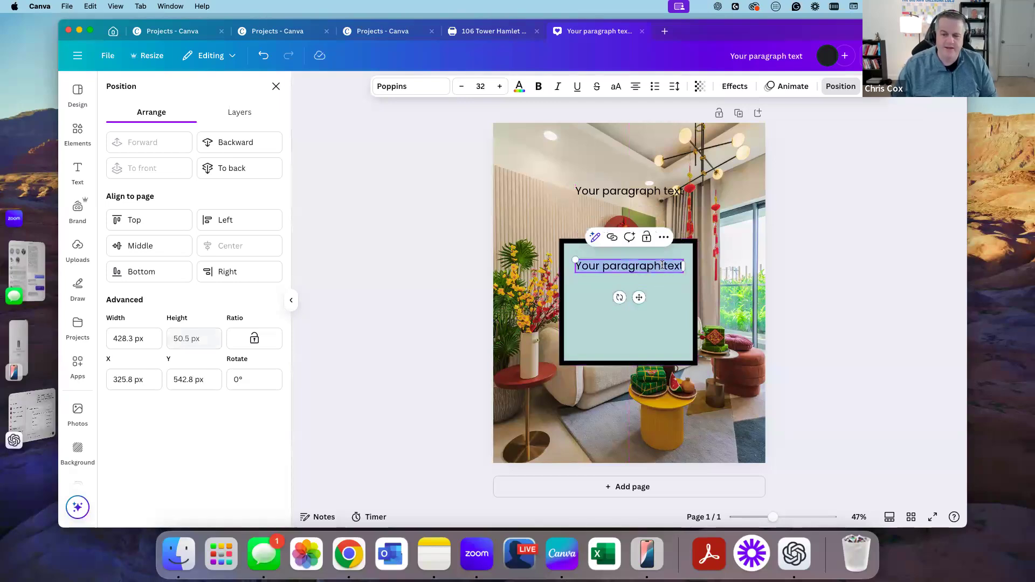
left_click(663, 265)
key("Return")
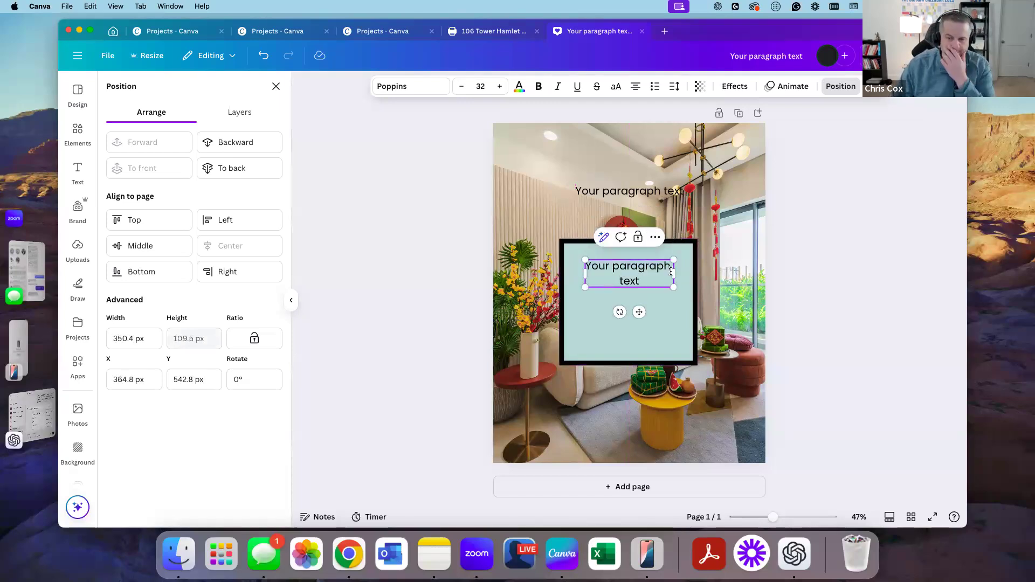
left_click_drag(644, 288, 643, 312)
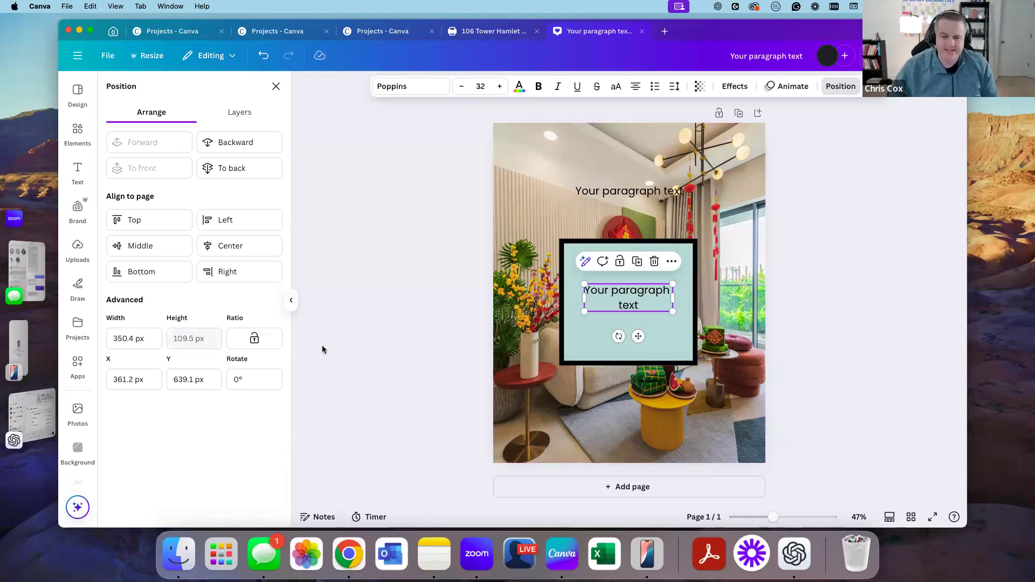
Open the Bulk create app for this design.
left_click(82, 367)
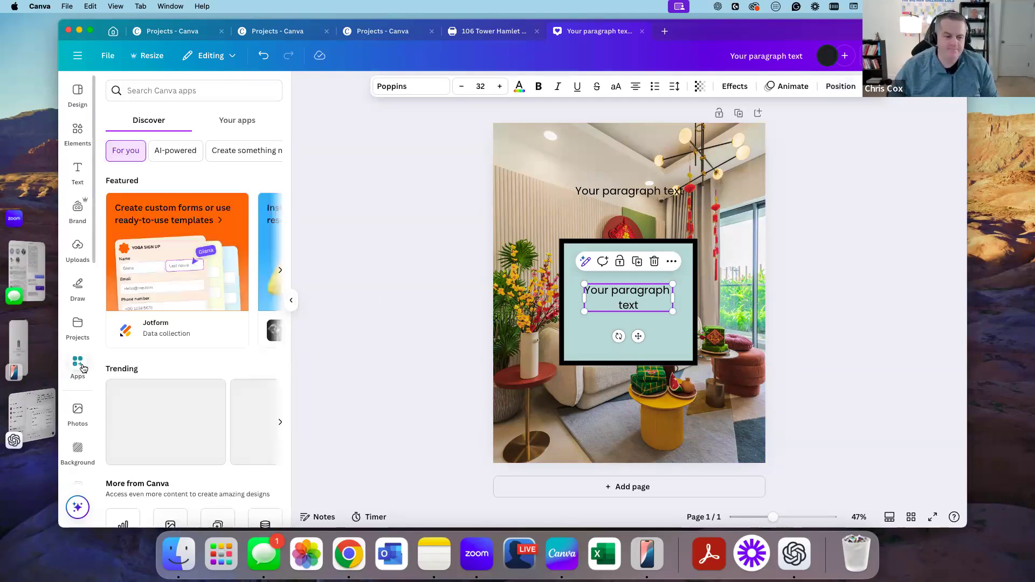
scroll(206, 280, "down", 5)
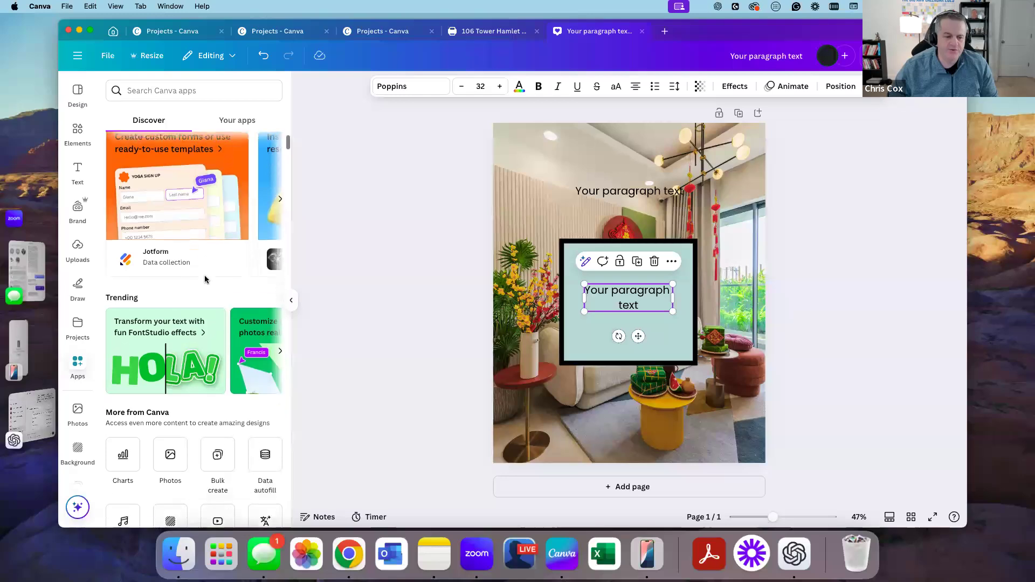
scroll(207, 292, "down", 1)
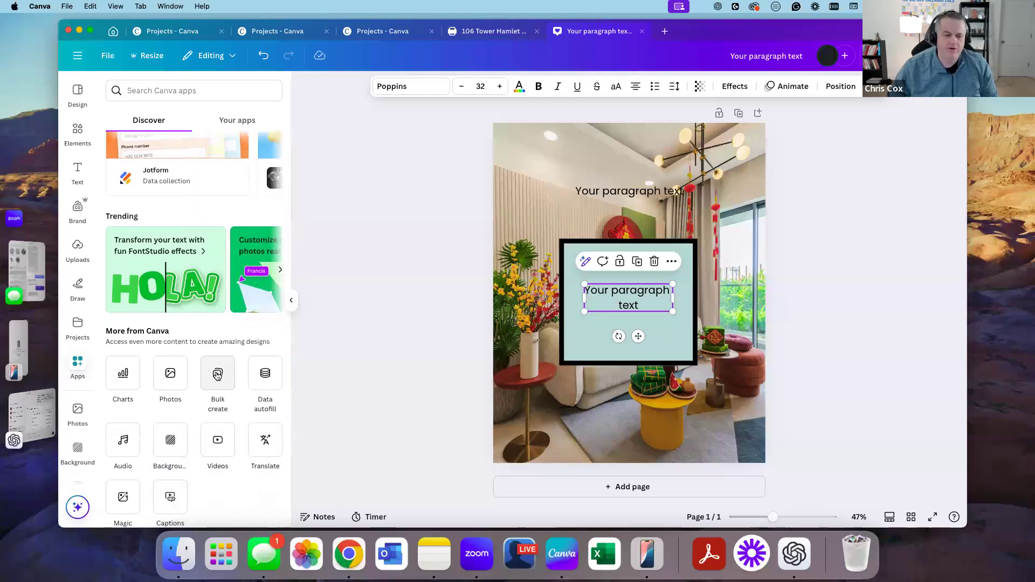
left_click(217, 379)
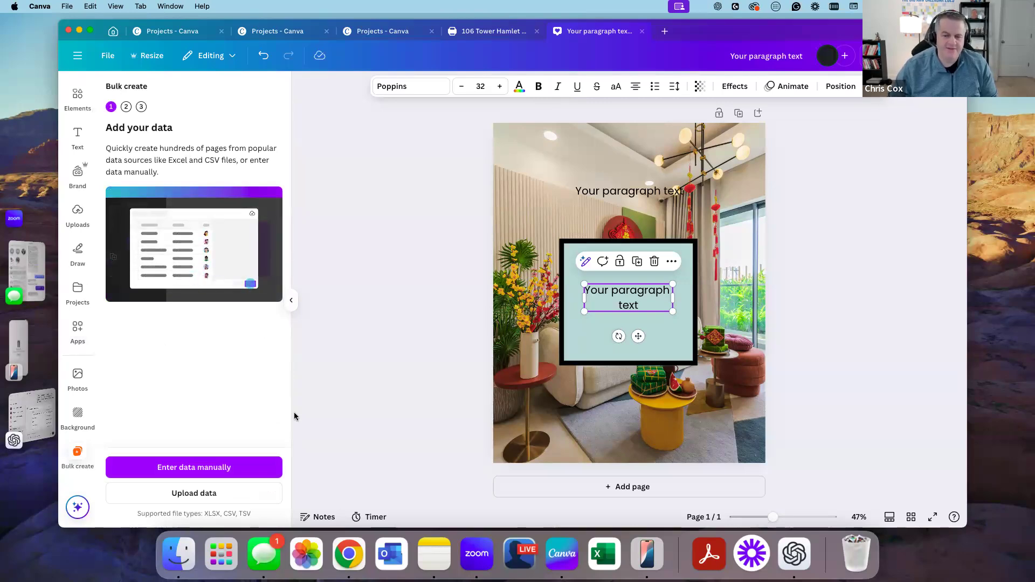
Upload Key_Real_Estate_Terms.csv from the Downloads folder as the bulk create data.
left_click(195, 497)
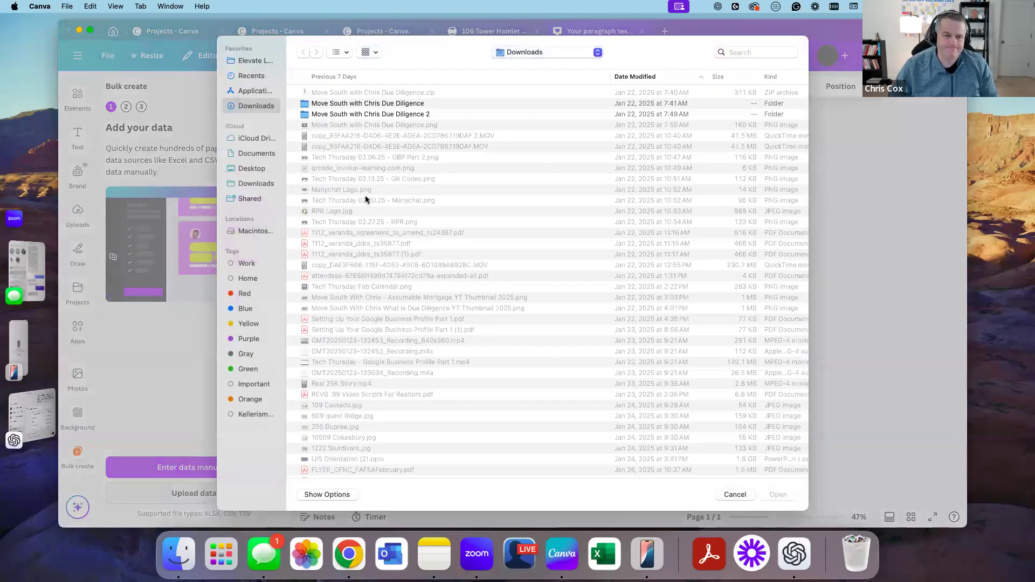
scroll(386, 234, "up", 3)
scroll(379, 230, "down", 3)
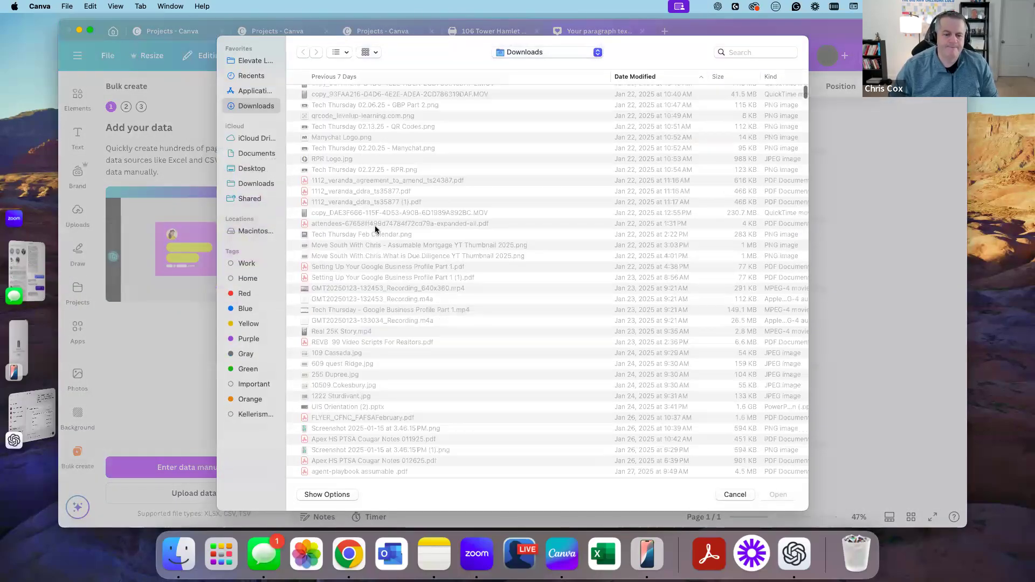
scroll(377, 228, "up", 4)
left_click(247, 106)
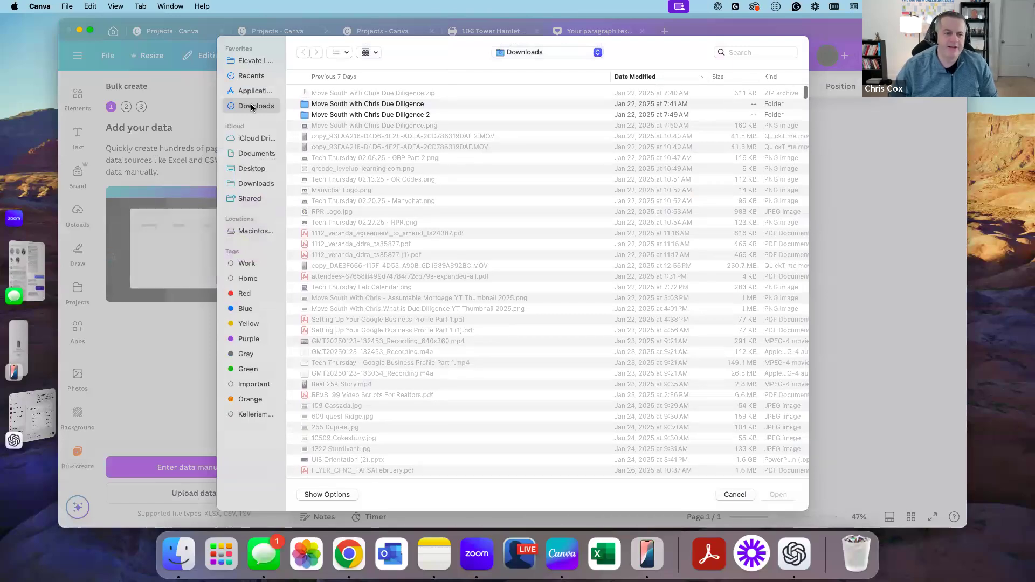
left_click(251, 92)
left_click(248, 106)
scroll(330, 145, "down", 10)
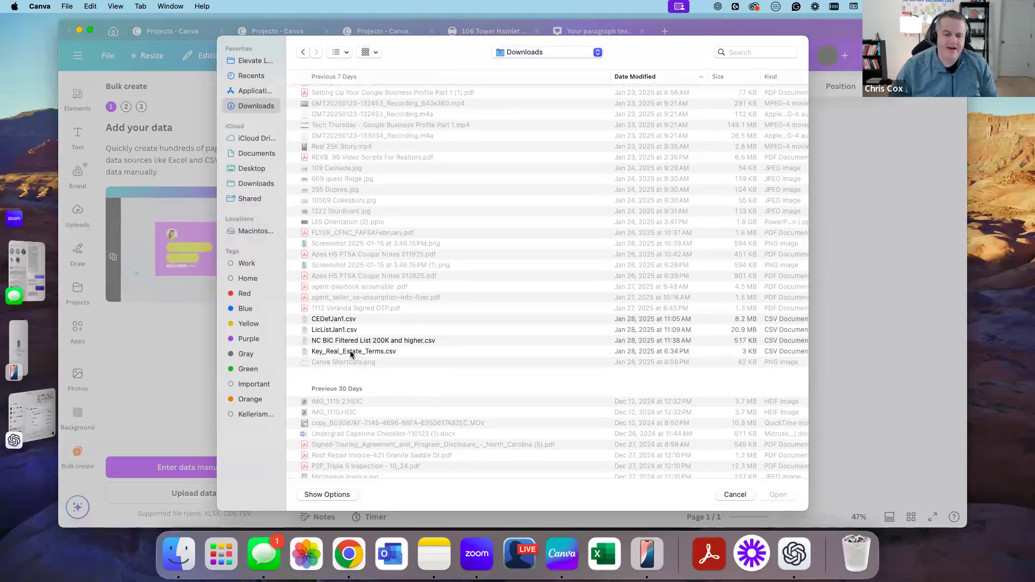
double_click(351, 353)
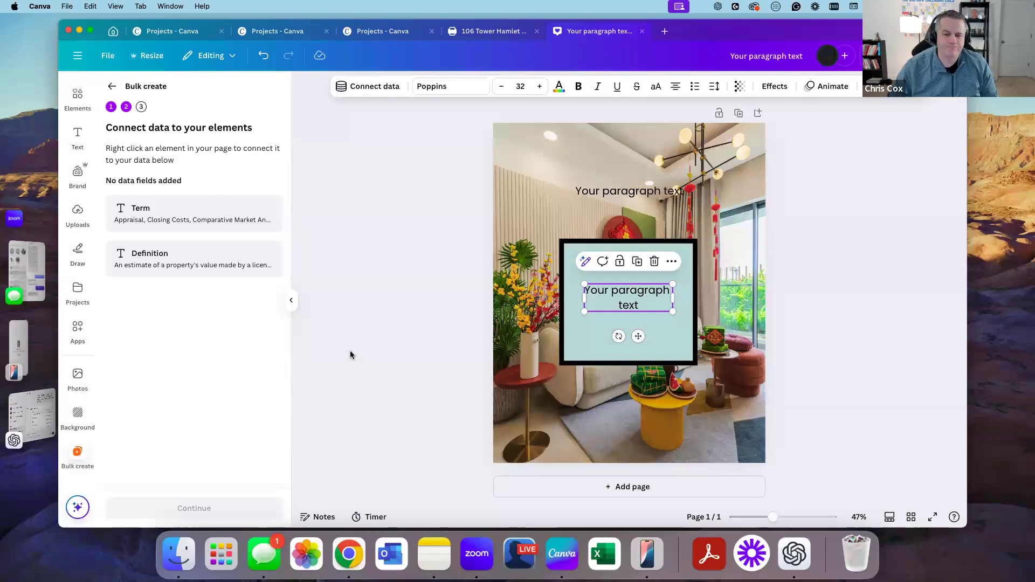
Connect the paragraph text above the teal square to the Term data field.
left_click(860, 314)
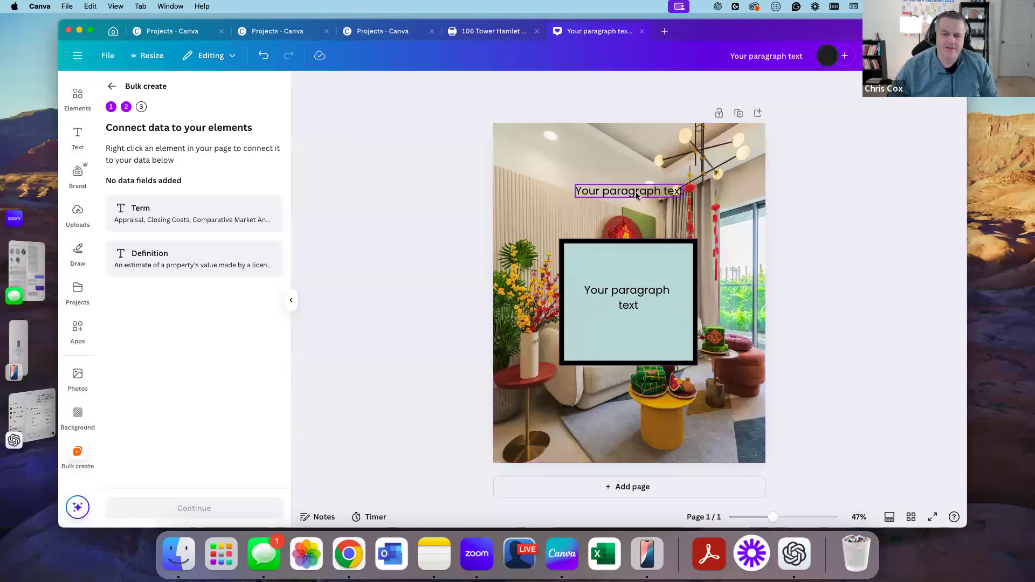
left_click(636, 196)
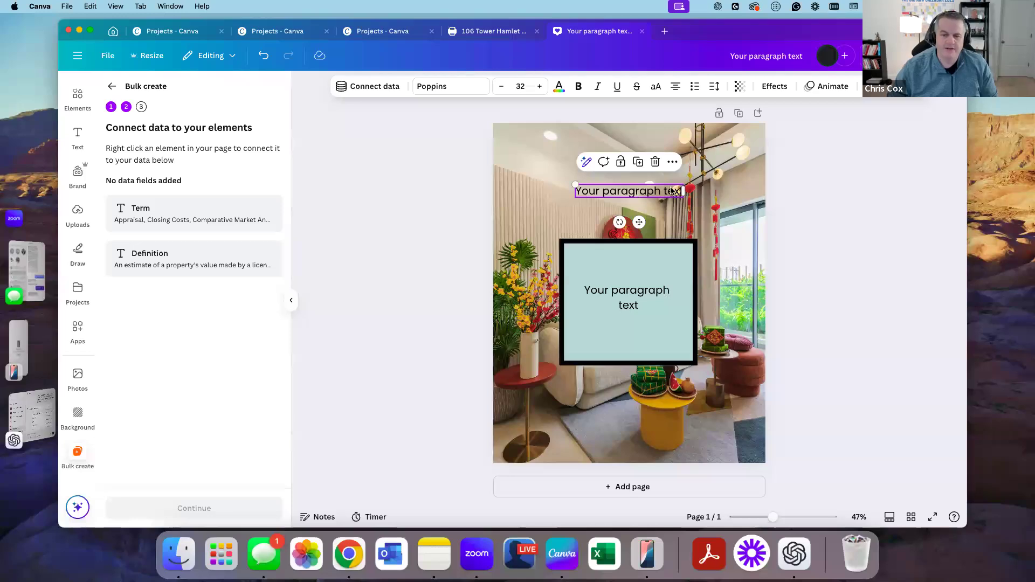
left_click(373, 90)
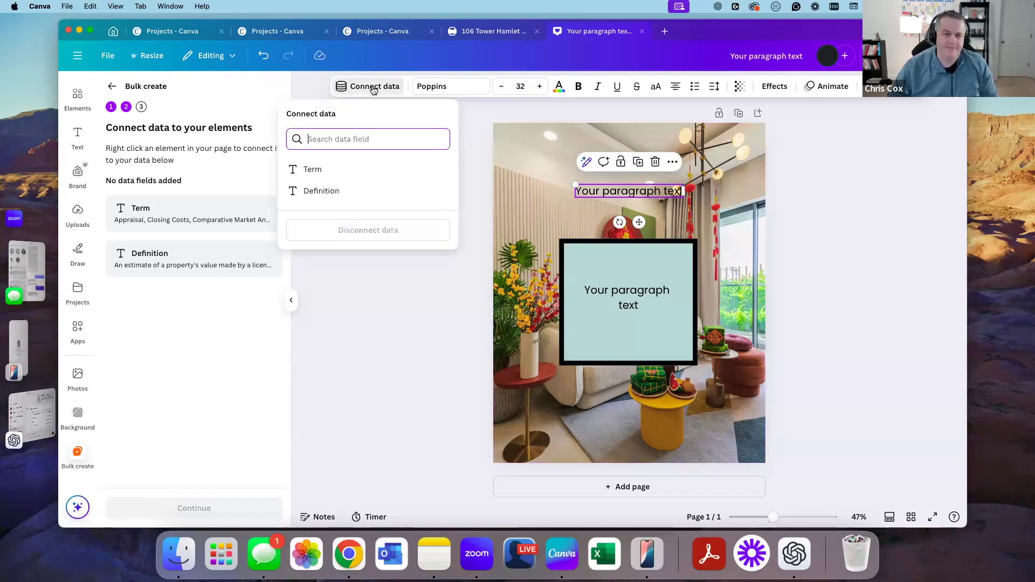
left_click(313, 170)
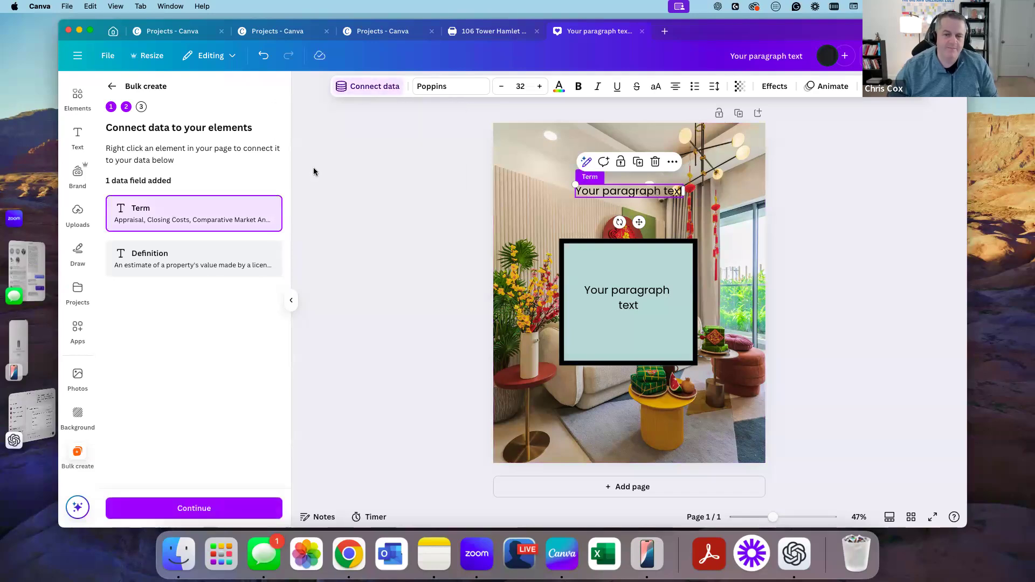
Connect the text inside the teal square to the Definition data field.
left_click(629, 295)
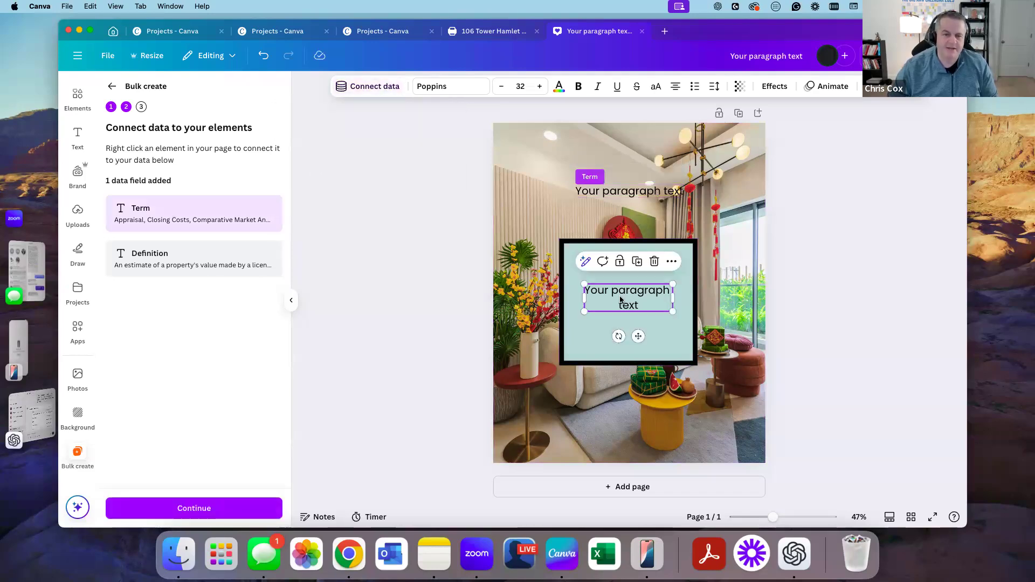
left_click(381, 87)
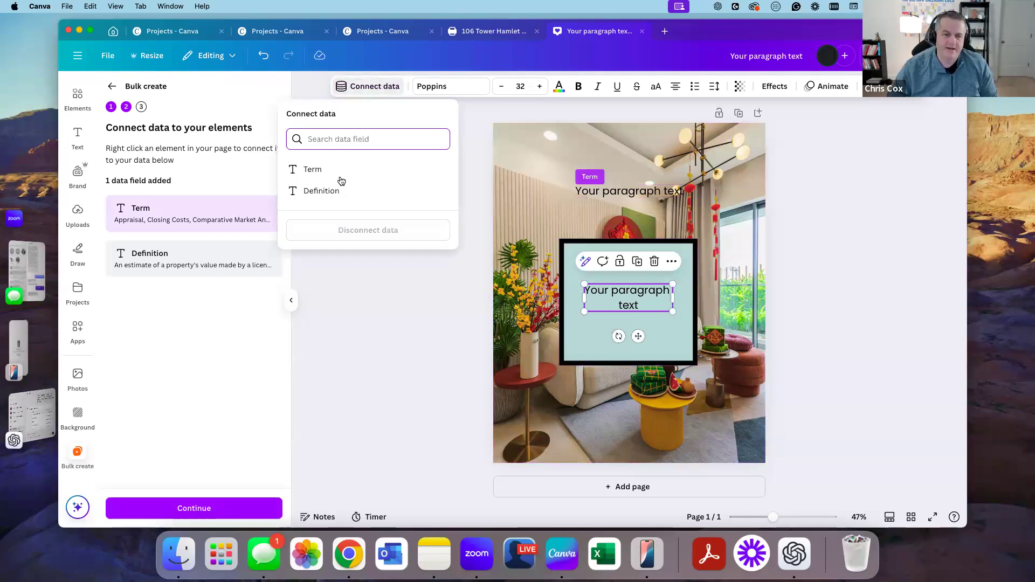
left_click(316, 191)
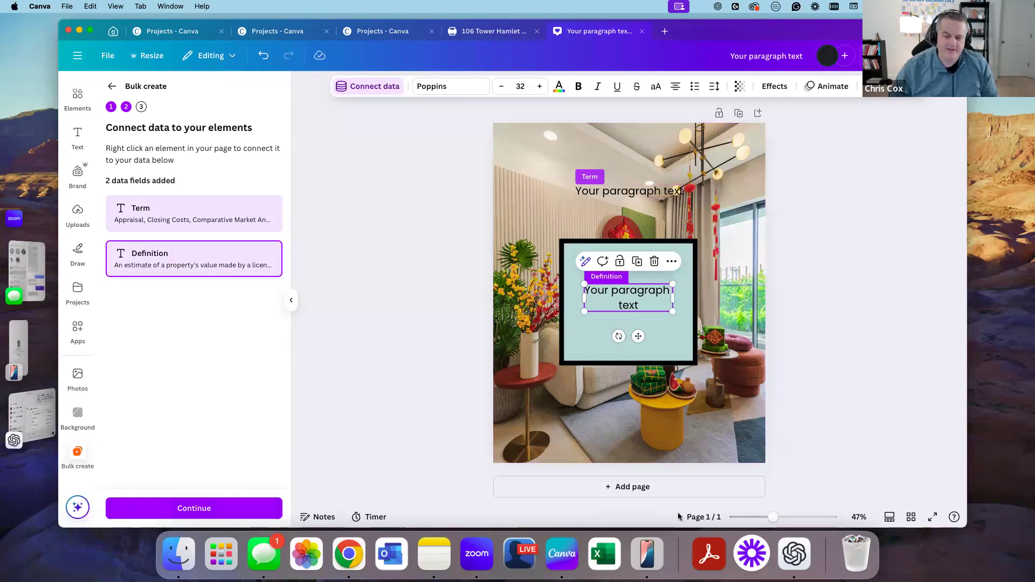
Apply the data, exclude row 13, Market Value, keep all other rows selected, and generate the designs.
left_click(201, 509)
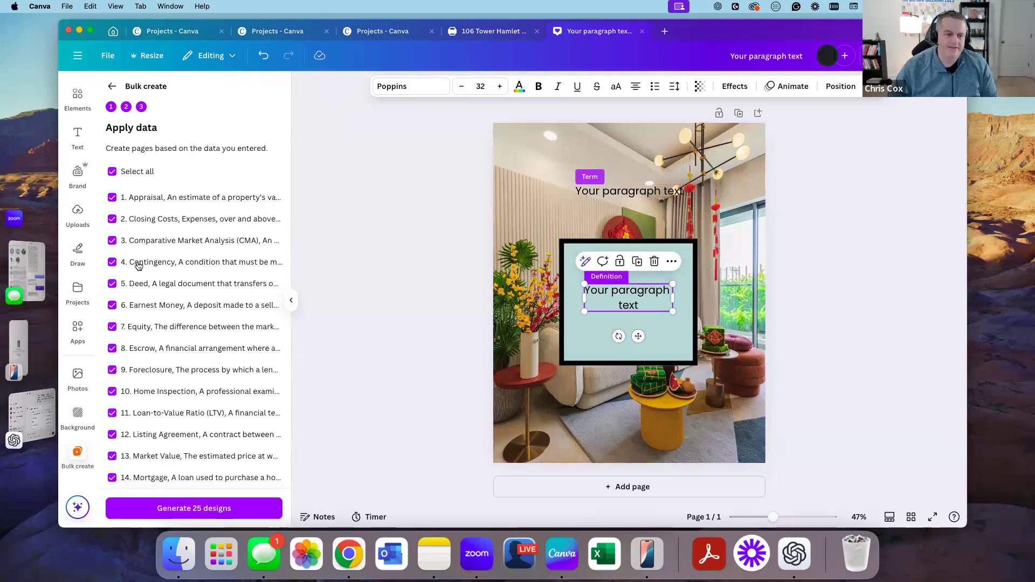
left_click(113, 262)
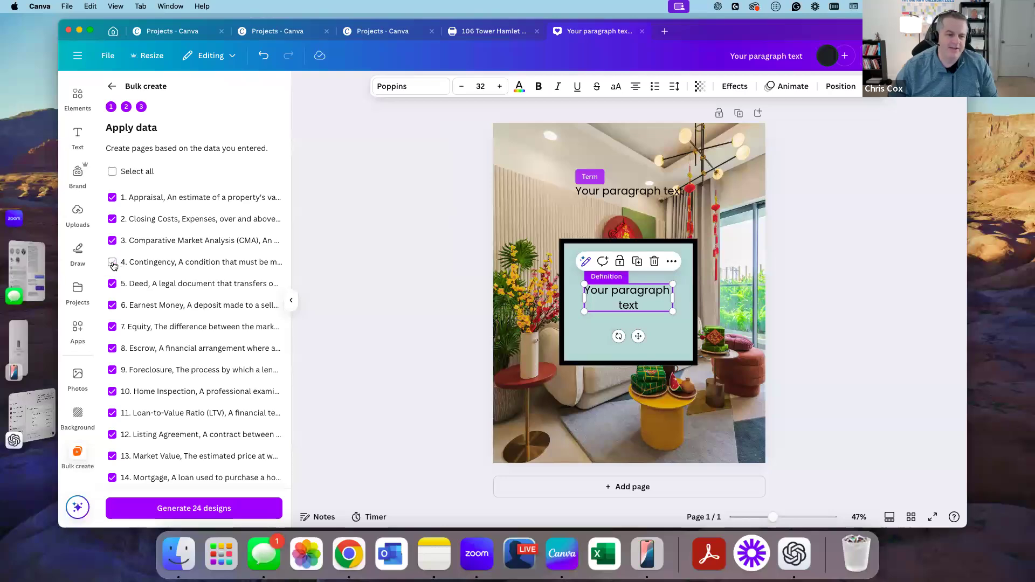
left_click(112, 263)
scroll(135, 432, "down", 1)
left_click(111, 450)
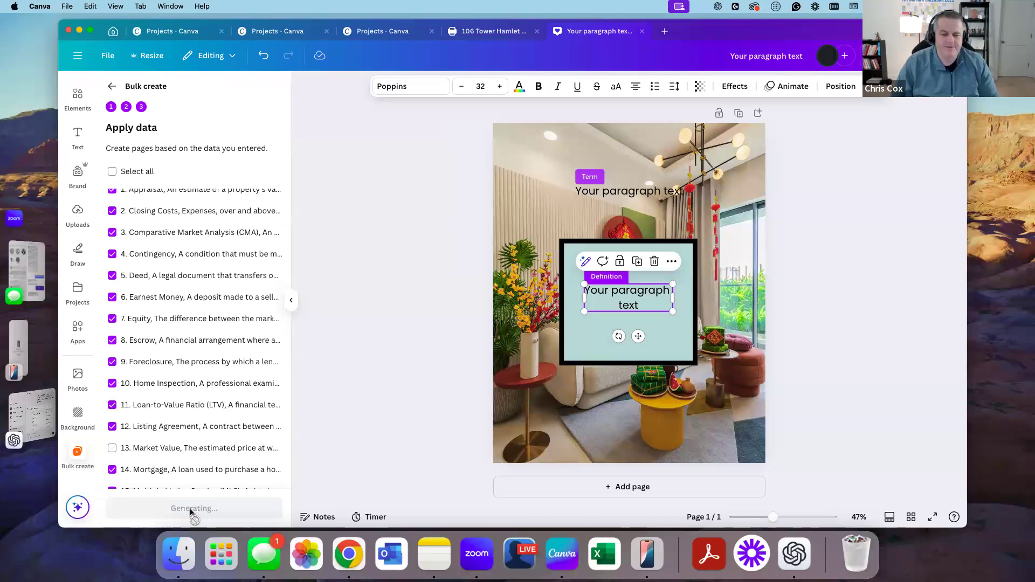
left_click(191, 510)
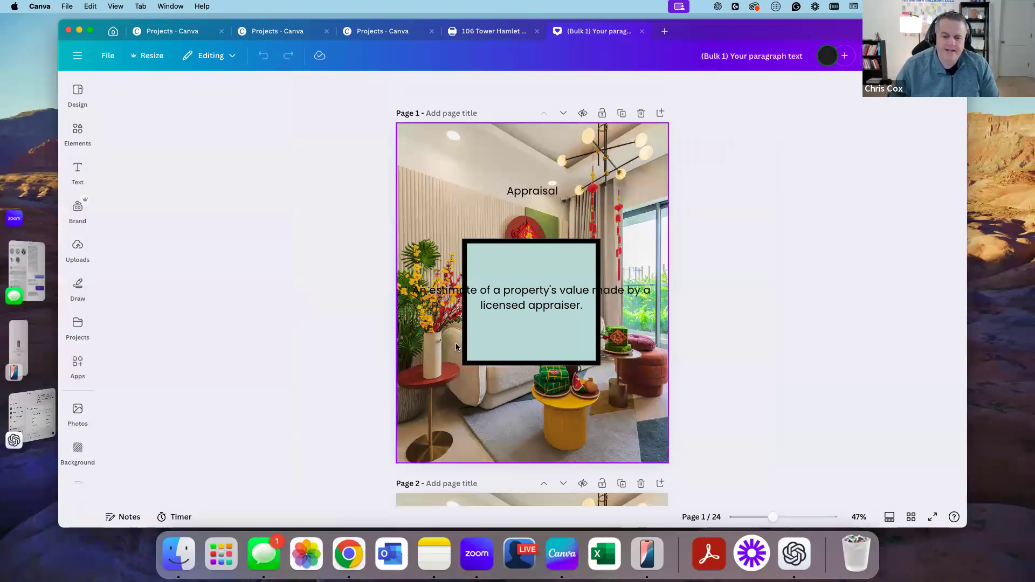
Review how the terms and definitions are laid out on the first generated pages.
scroll(457, 347, "down", 5)
scroll(456, 347, "down", 8)
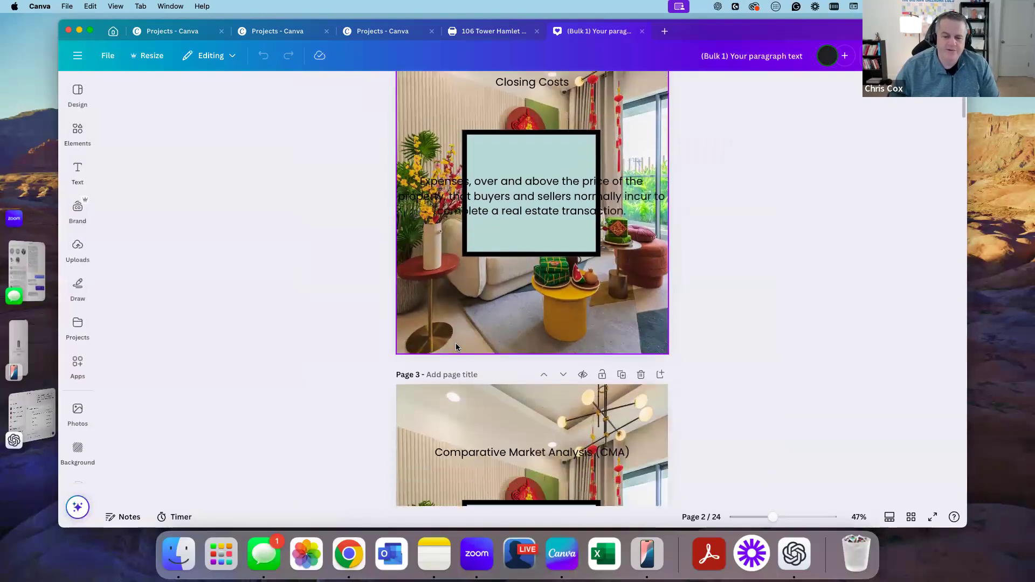
scroll(473, 343, "down", 1)
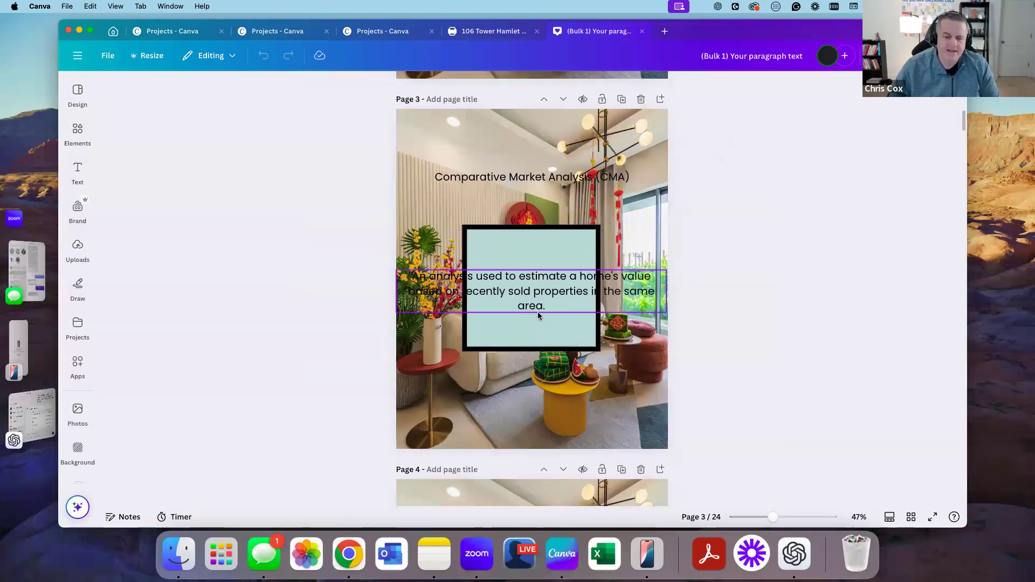
Replace page 1's background with the recently used photo of a bedside table and green blanket.
scroll(539, 313, "down", 5)
scroll(538, 312, "down", 4)
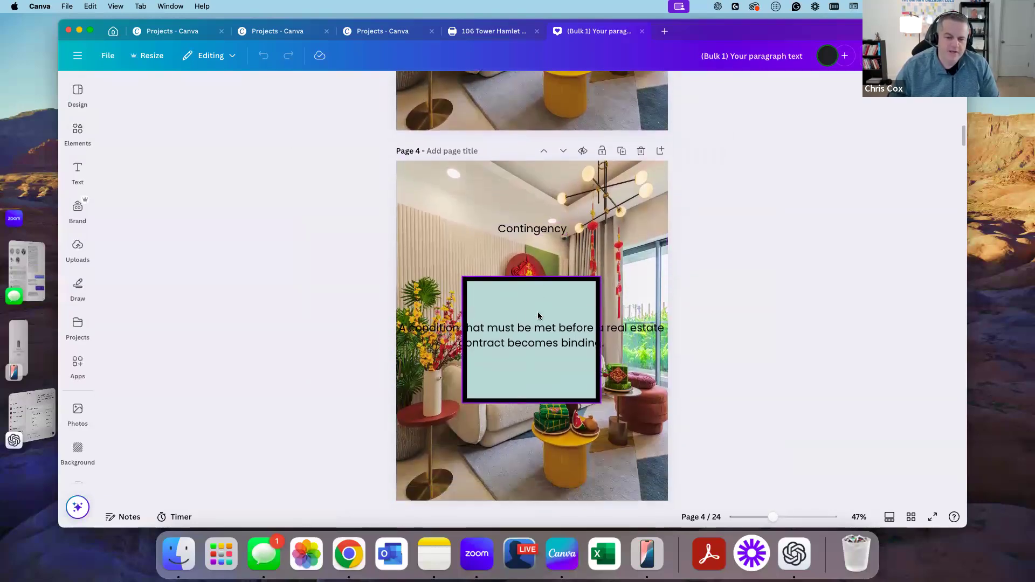
scroll(530, 312, "down", 20)
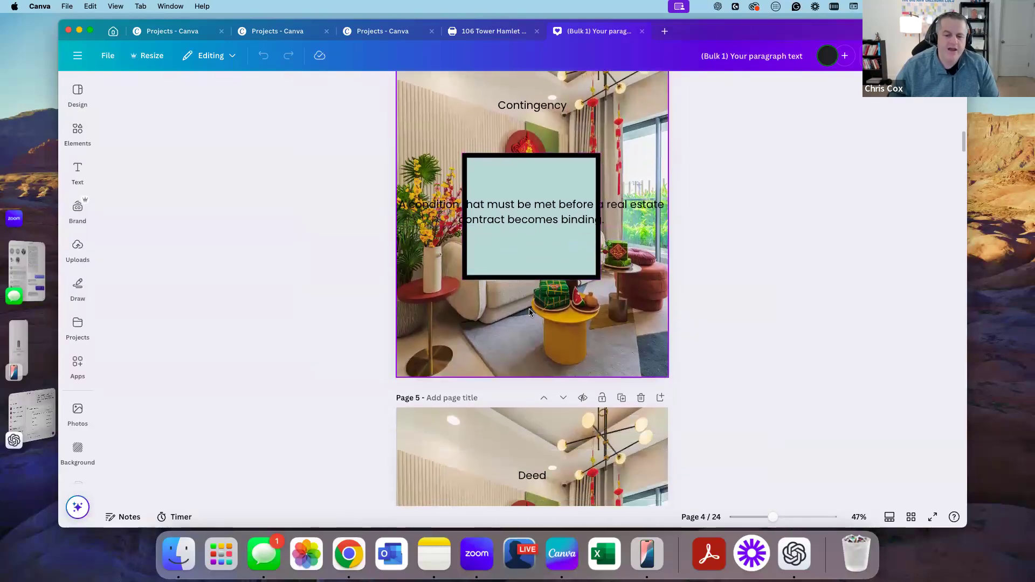
scroll(529, 309, "up", 20)
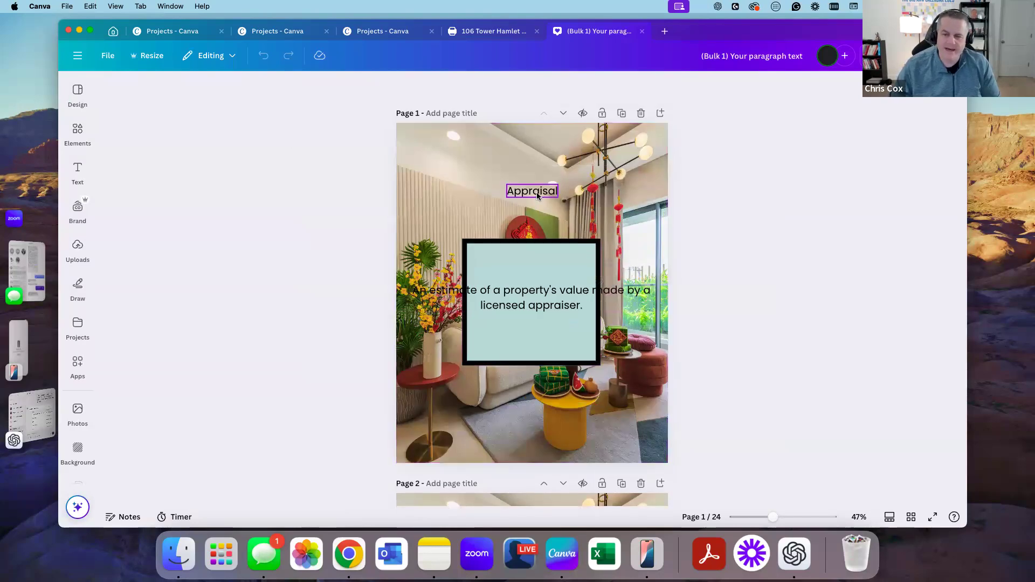
scroll(535, 291, "down", 1)
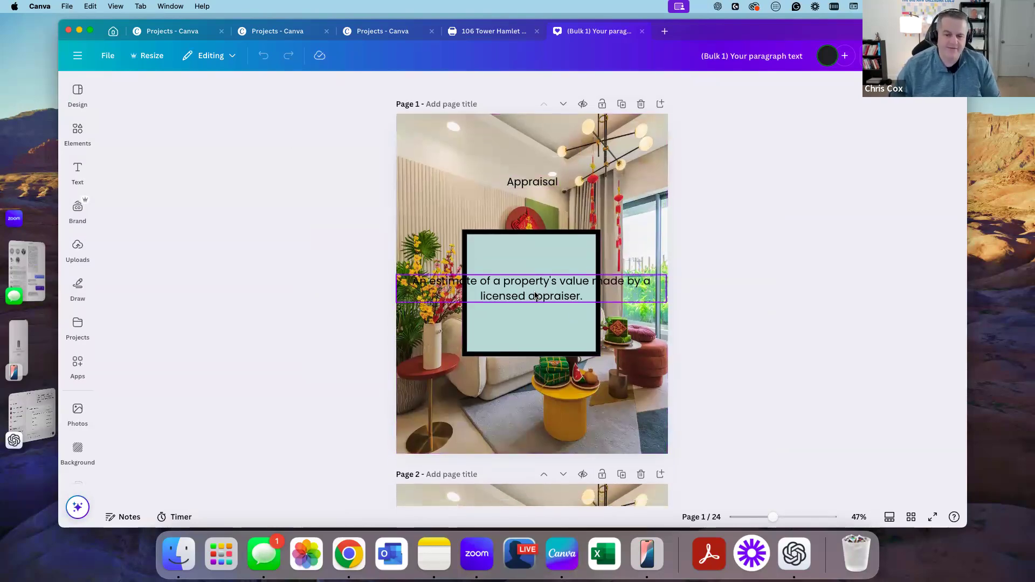
left_click(415, 287)
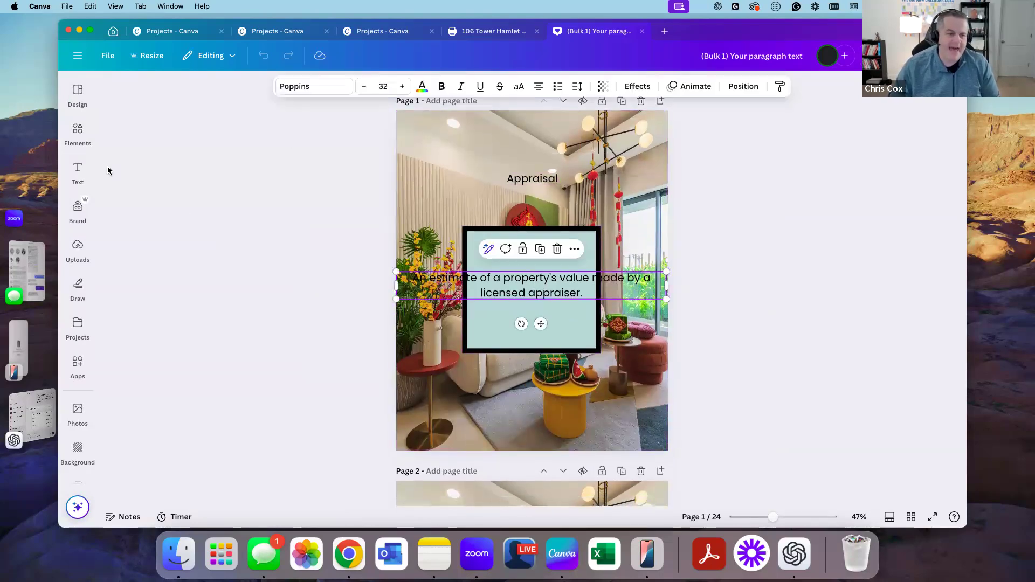
left_click(74, 137)
left_click_drag(138, 179, 501, 183)
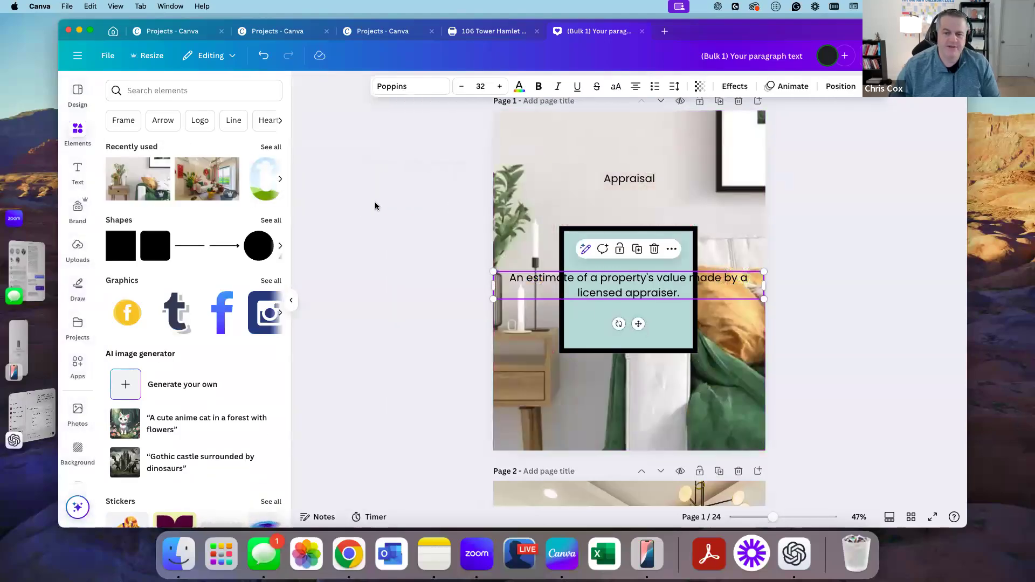
Search the elements for Home decor and replace page 3's background with the white kitchen image.
scroll(381, 208, "down", 10)
scroll(534, 262, "down", 5)
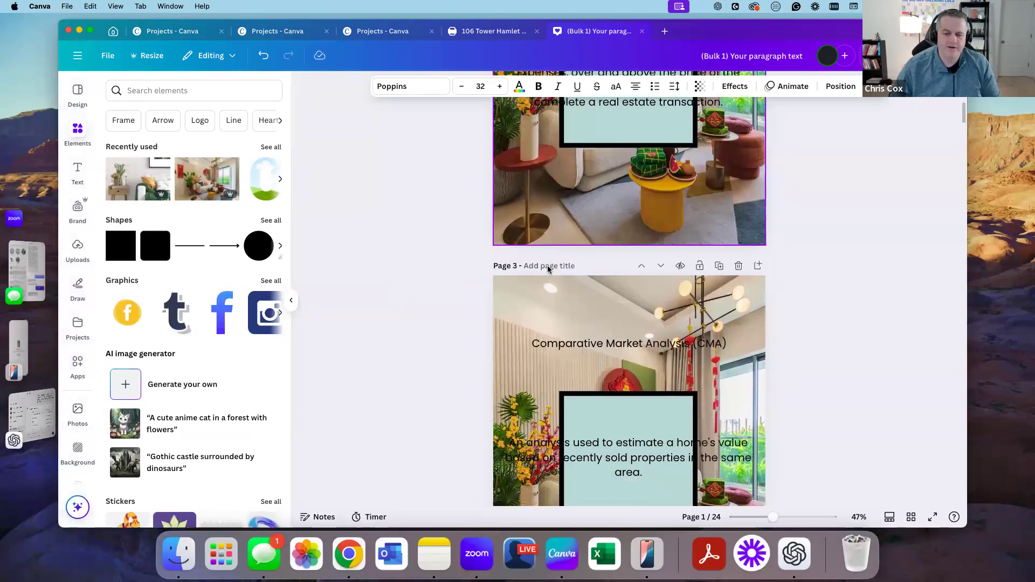
left_click(546, 270)
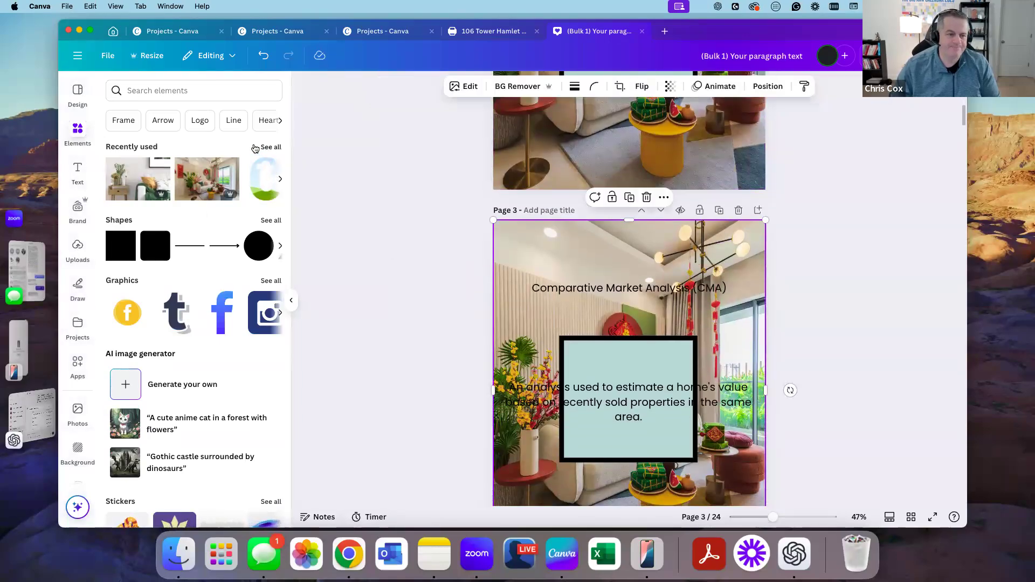
left_click(81, 133)
left_click(146, 102)
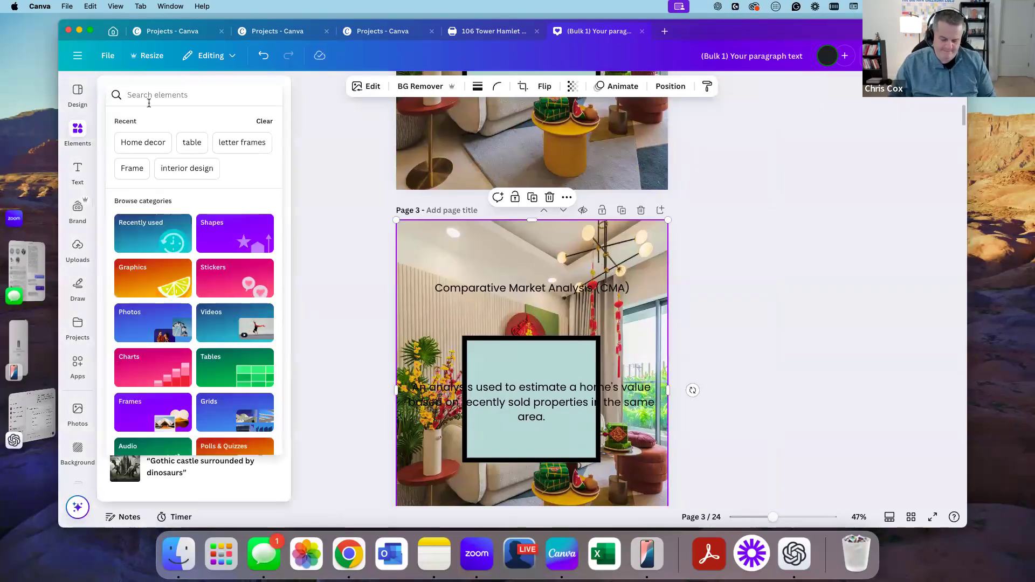
type("home de")
left_click(141, 143)
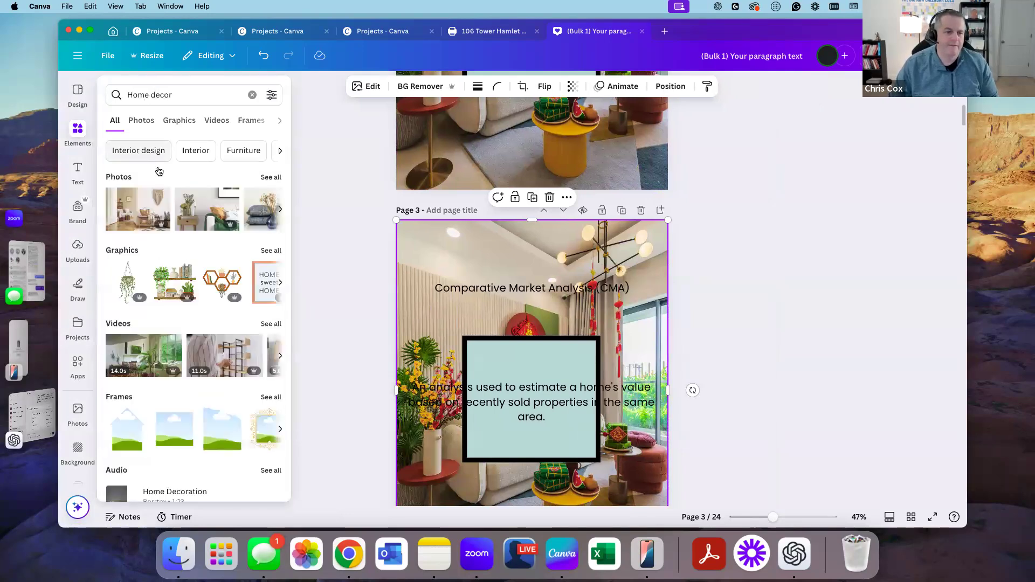
left_click_drag(240, 396, 398, 346)
Narrow the Contingency definition's text box on page 4 to fit within the teal square and centre it there.
scroll(365, 347, "down", 10)
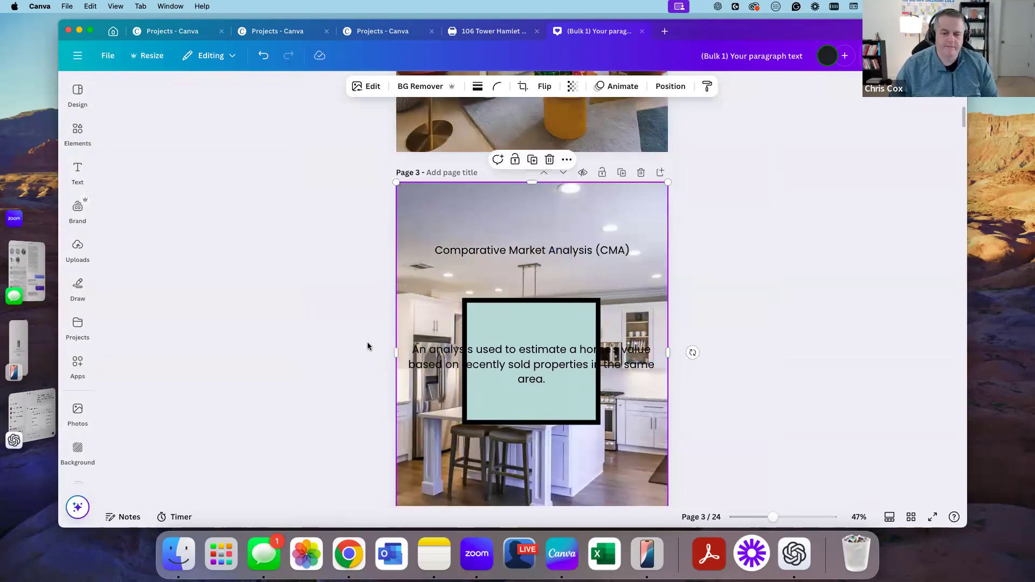
left_click(492, 347)
left_click_drag(397, 348, 480, 351)
left_click(665, 356)
left_click(666, 357)
left_click(670, 373)
left_click(657, 359)
left_click(666, 355)
left_click_drag(667, 354, 586, 369)
left_click(540, 369)
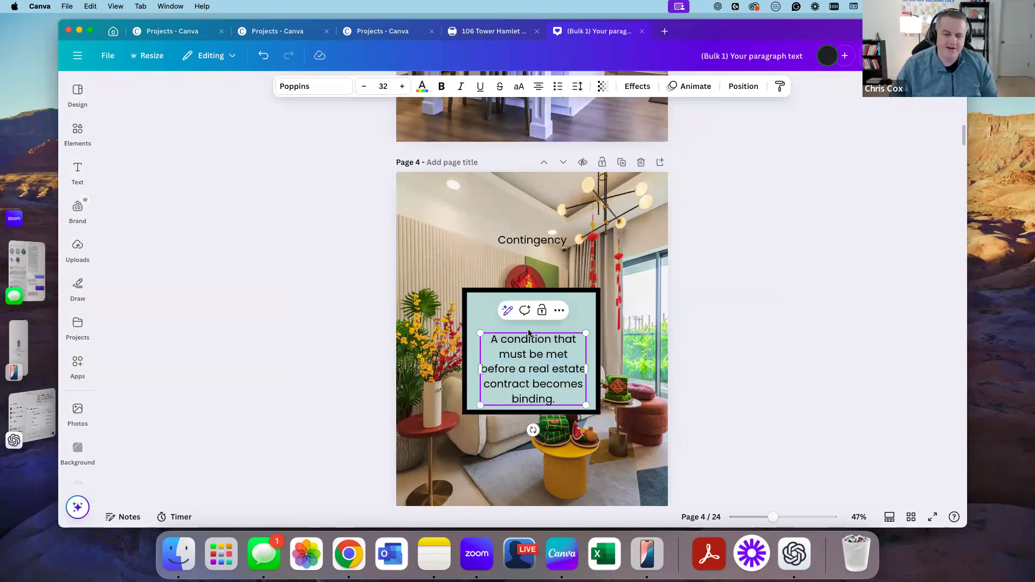
left_click_drag(519, 377, 517, 360)
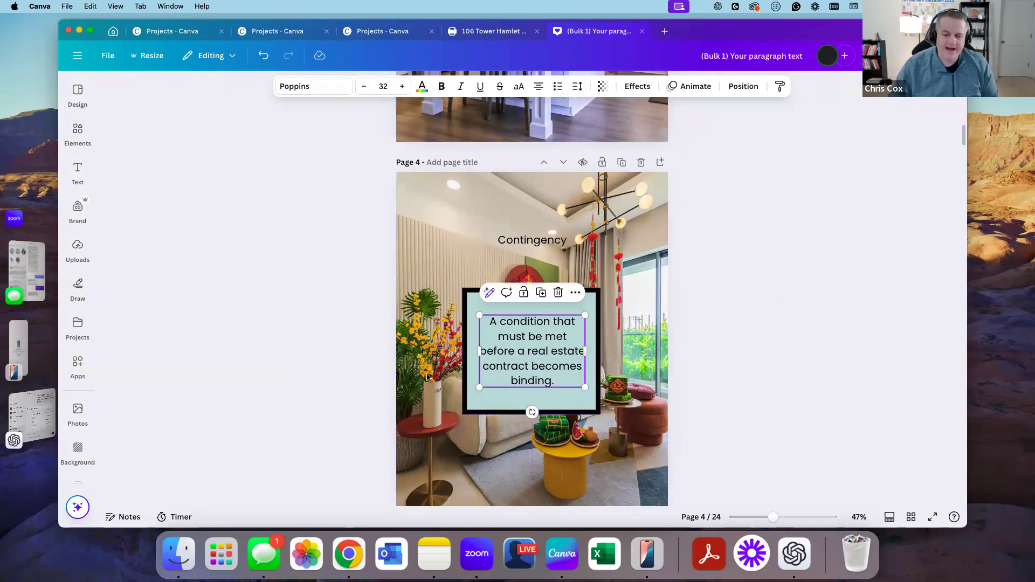
Compare how the definition text fits the teal square on pages 3 and 4.
scroll(528, 376, "up", 5)
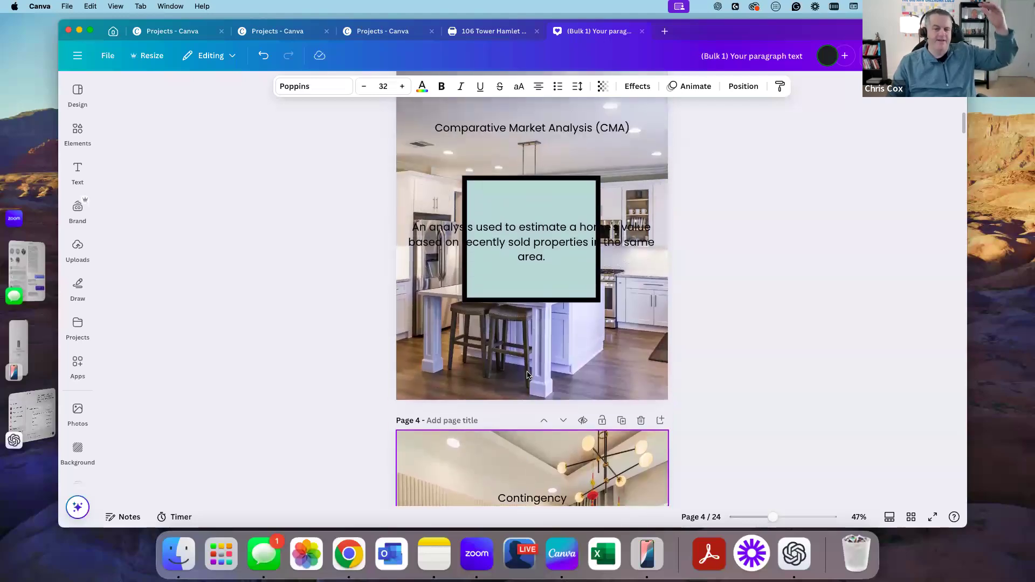
scroll(528, 375, "down", 3)
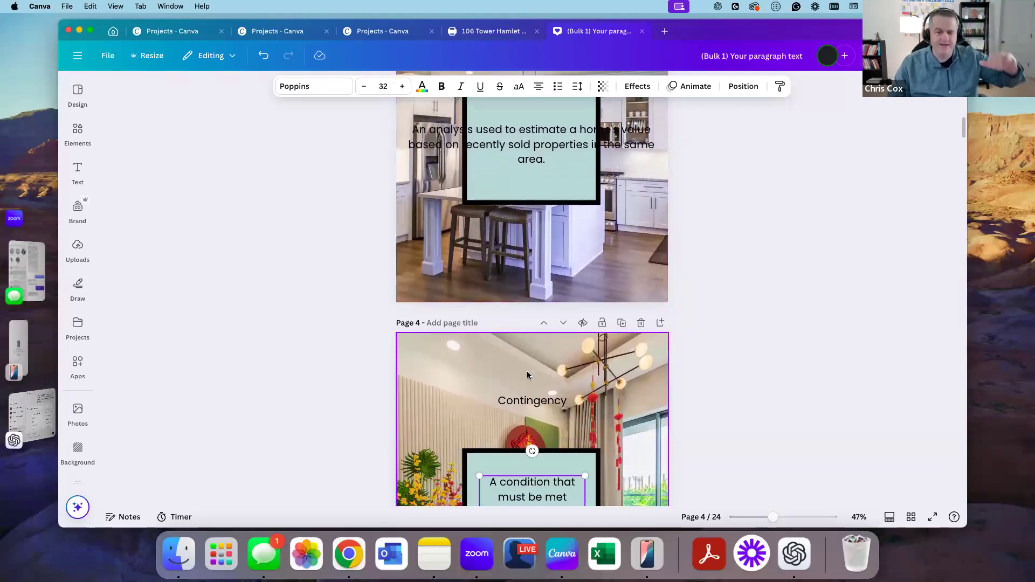
scroll(528, 375, "down", 4)
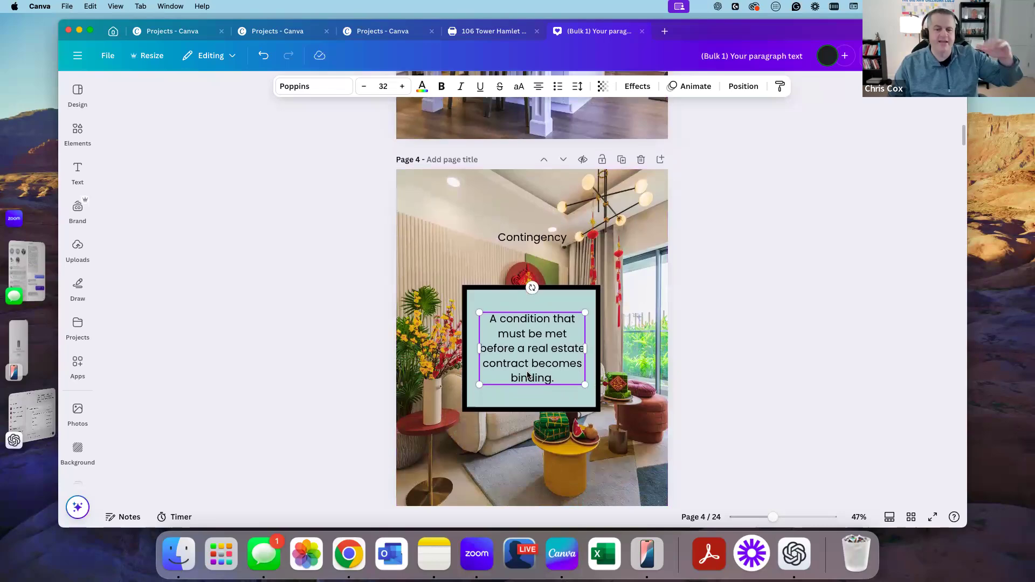
scroll(528, 375, "up", 2)
scroll(527, 375, "up", 7)
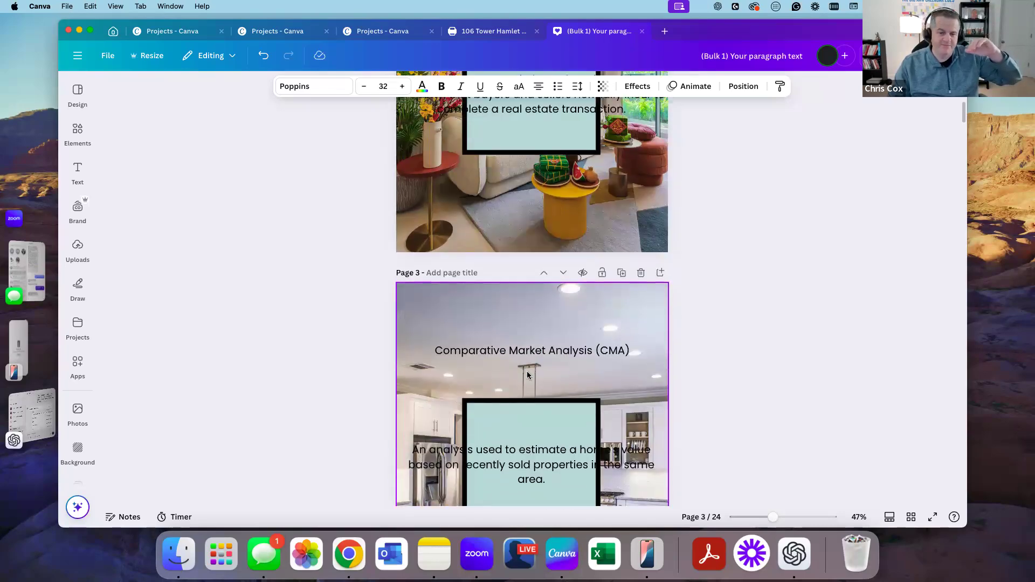
scroll(527, 375, "down", 1)
scroll(528, 375, "down", 1)
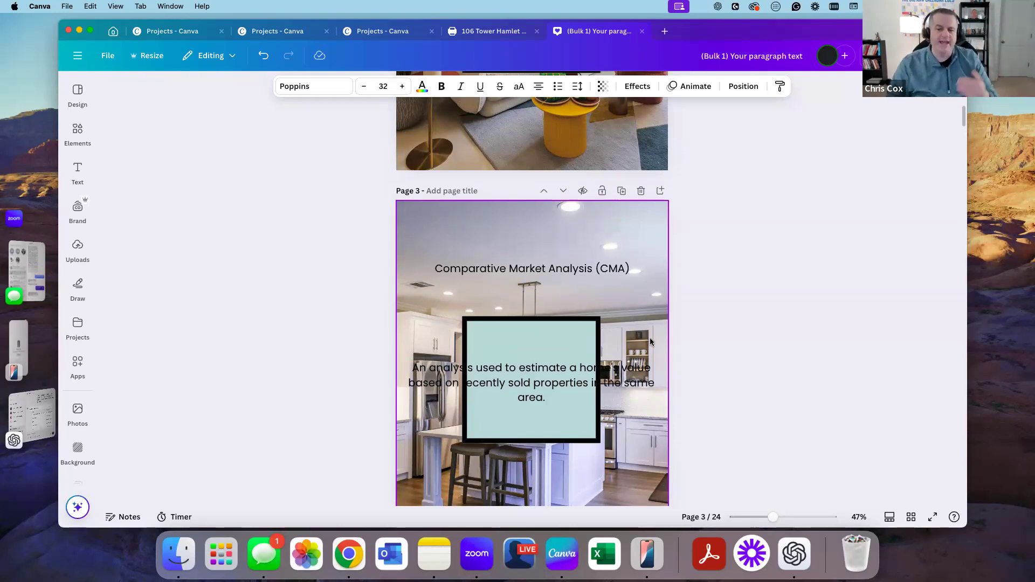
left_click(431, 385)
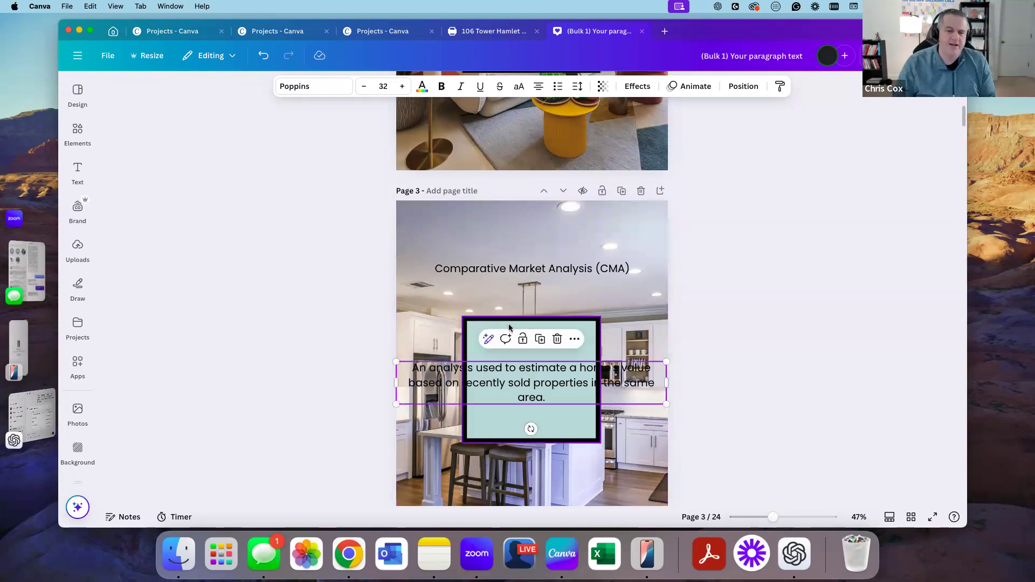
Shift the Appraisal definition on page 1 slightly to the left and set its font size to 20.
scroll(547, 248, "up", 10)
scroll(547, 249, "up", 5)
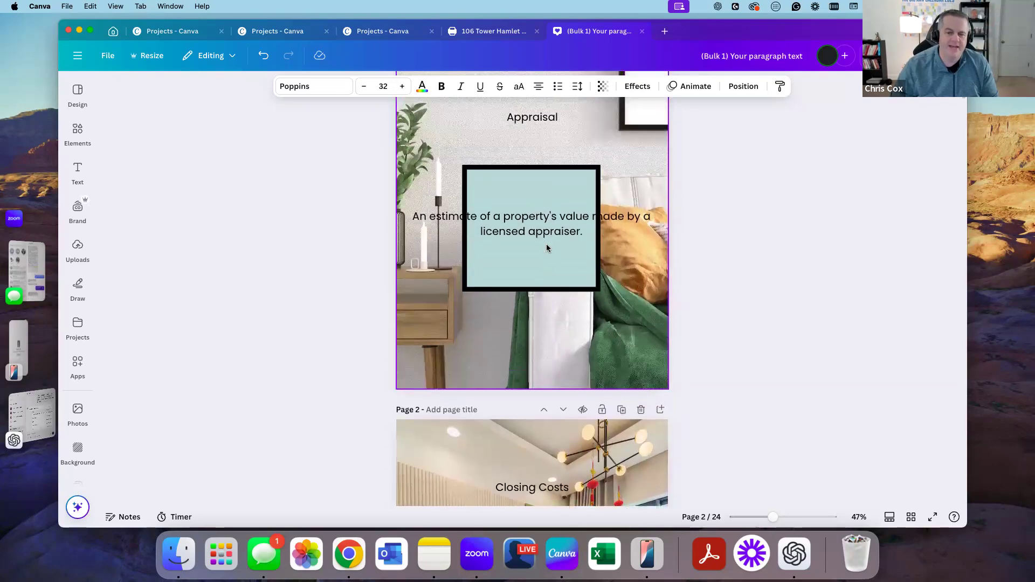
left_click(528, 270)
mouse_move(668, 275)
left_mouse_down()
mouse_move(598, 283)
mouse_move(656, 283)
left_mouse_up()
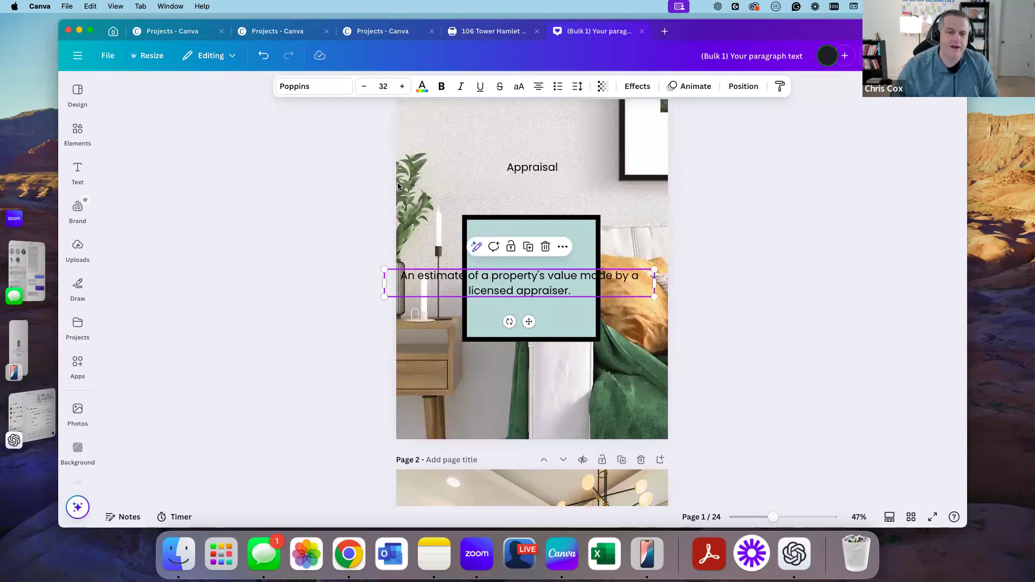
left_click(357, 90)
left_click(357, 90)
left_click(356, 90)
left_click(356, 90)
left_click(356, 90)
left_click(357, 90)
left_click(356, 92)
left_click(355, 92)
left_click(356, 92)
left_click(355, 92)
left_click(356, 92)
left_click(355, 91)
left_click(566, 274)
left_click(566, 273)
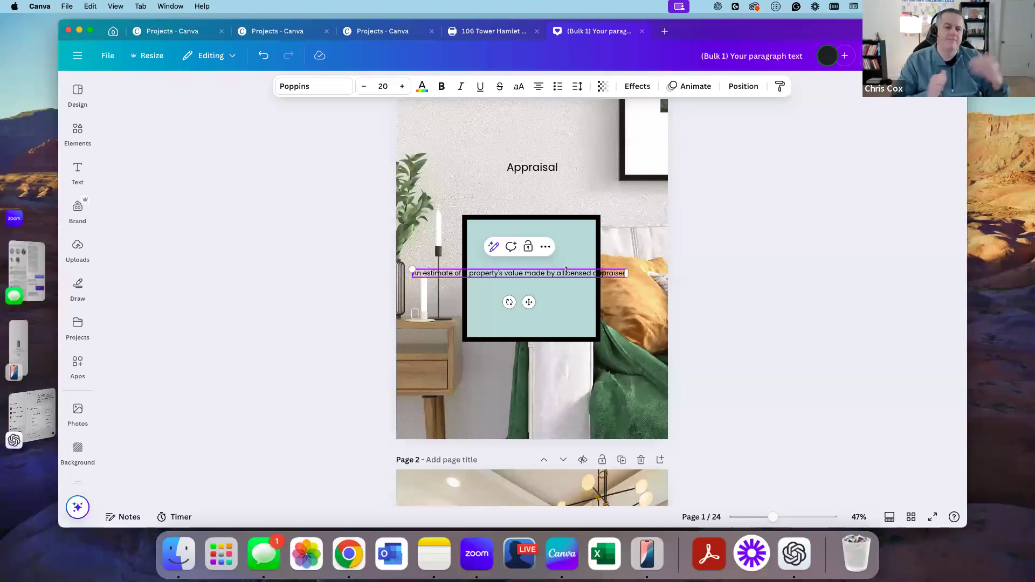
left_click(754, 280)
Examine the folders available for moving the uploaded photo of the couple standing in front of a house.
scroll(754, 280, "down", 5)
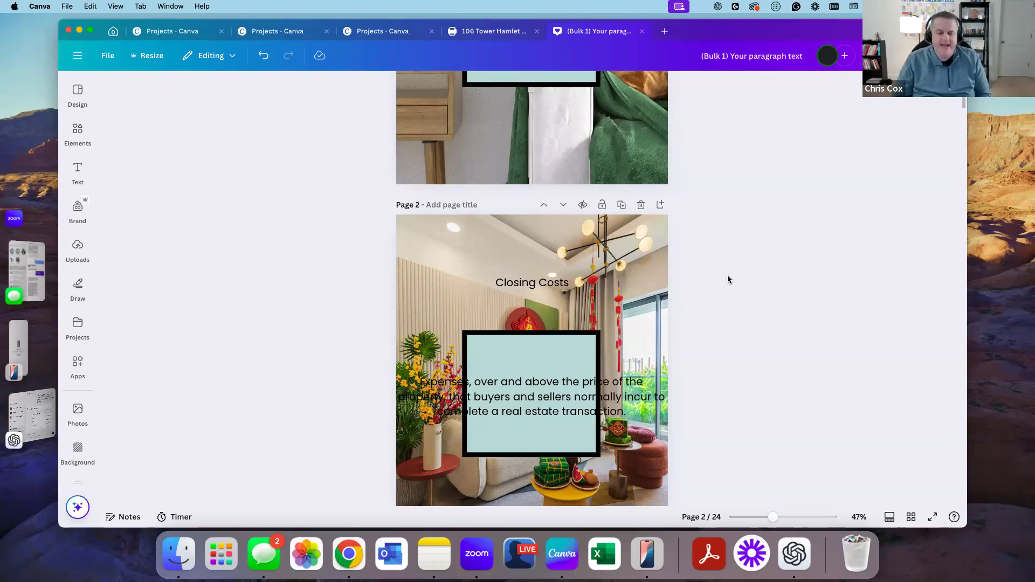
scroll(862, 278, "down", 1)
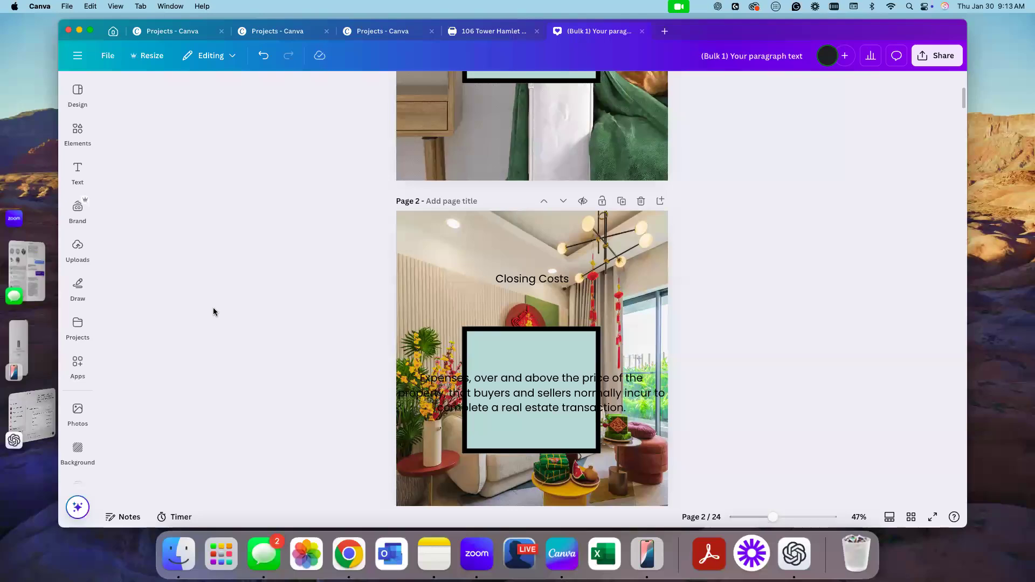
left_click(80, 247)
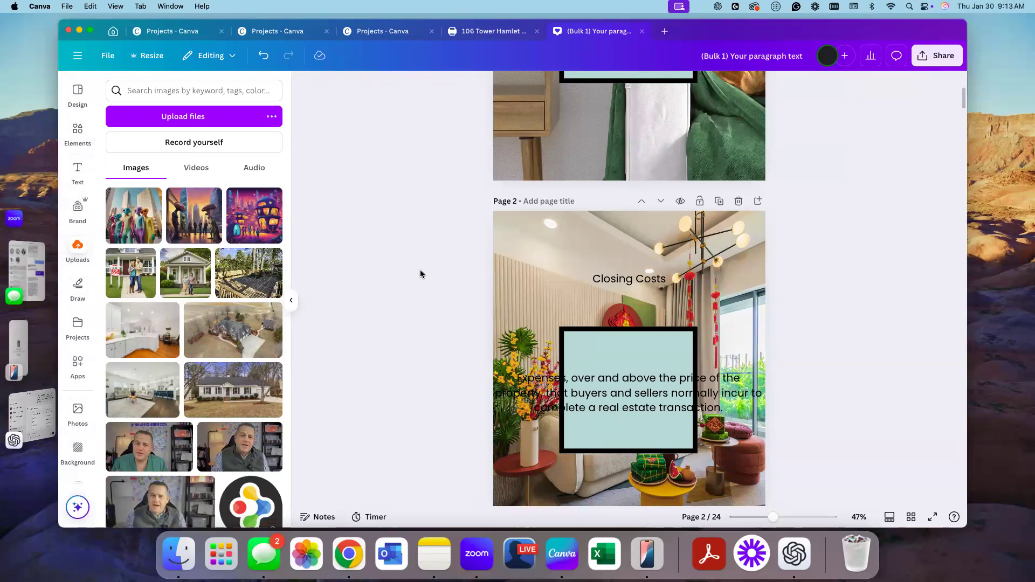
left_click(146, 260)
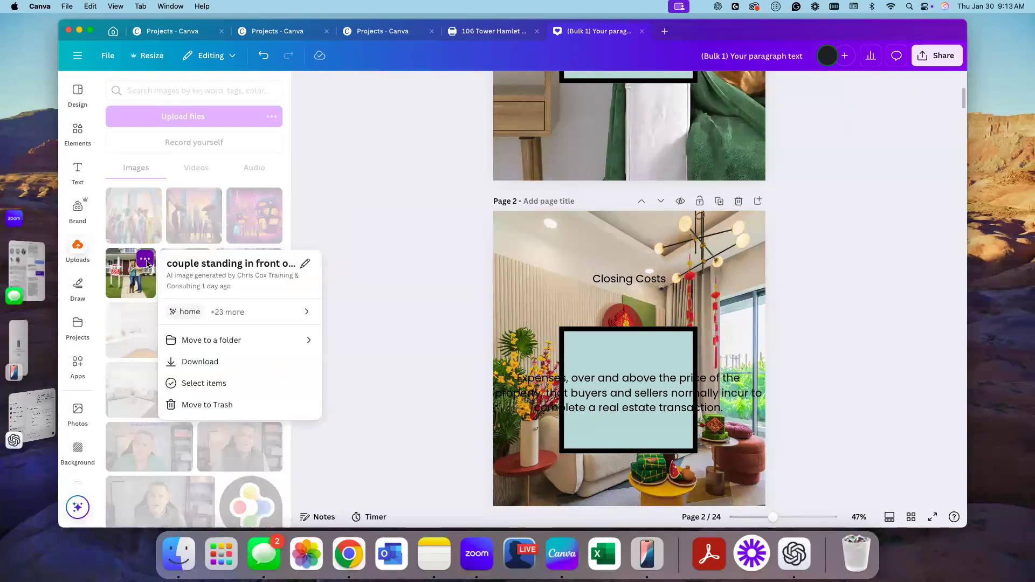
left_click(248, 339)
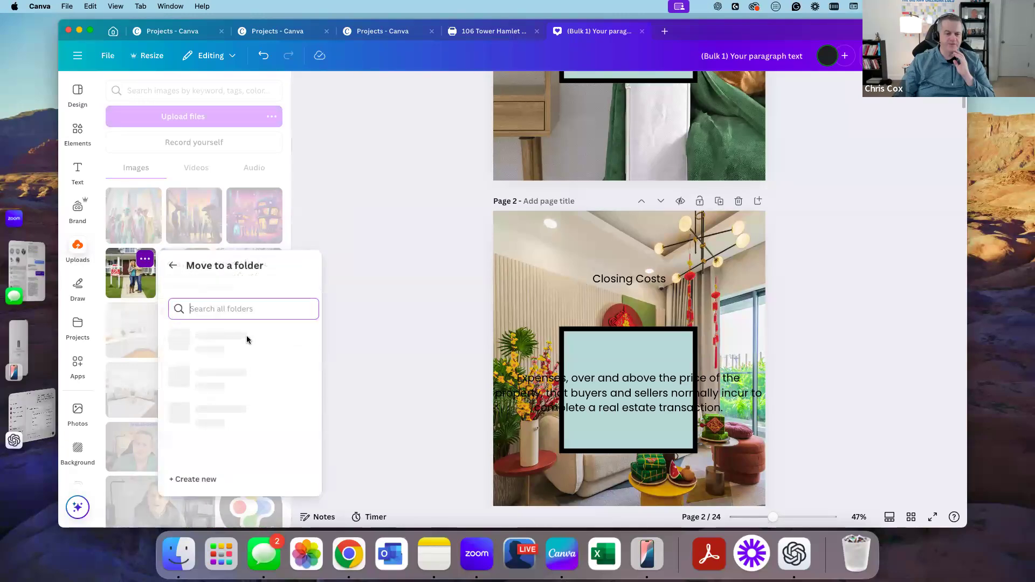
scroll(248, 356, "down", 5)
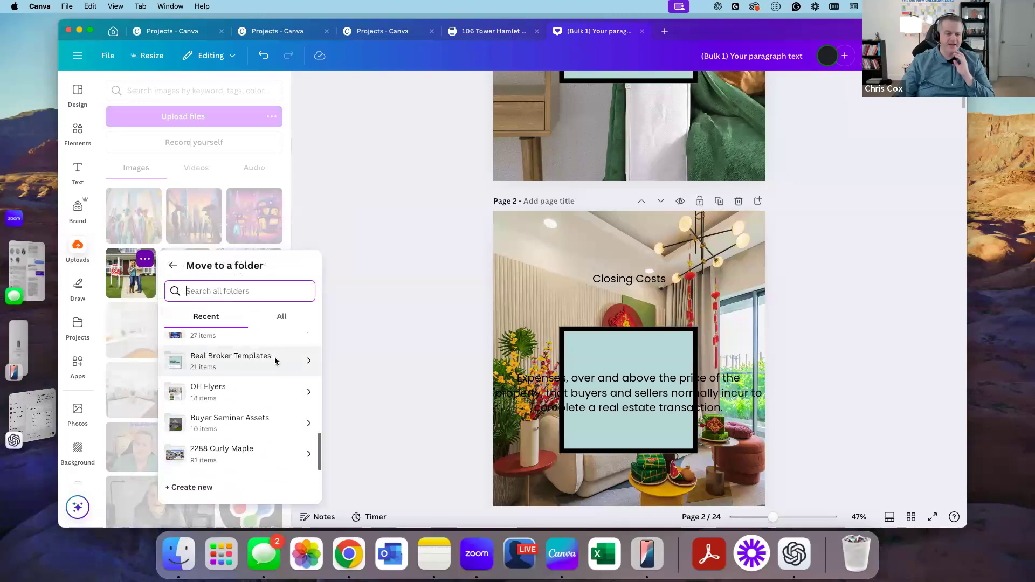
left_click(173, 265)
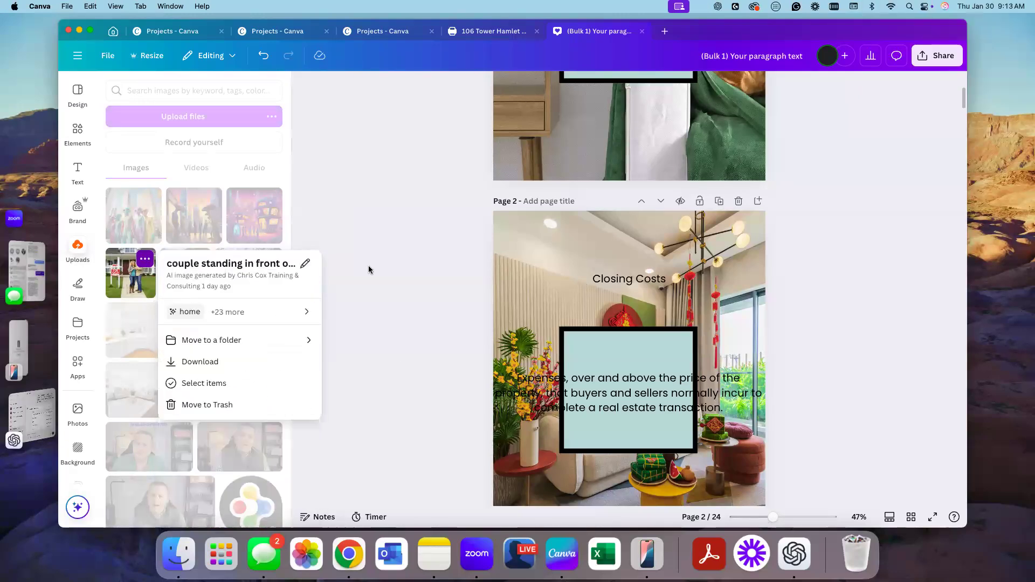
left_click(369, 267)
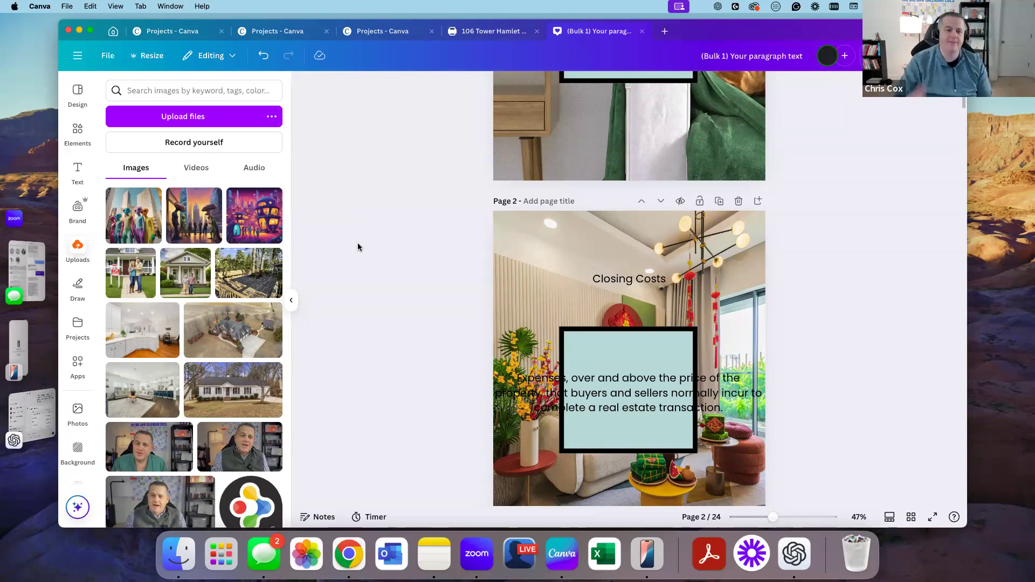
Check the design's file options, including saving and downloading, and hide the uploads.
left_click(108, 58)
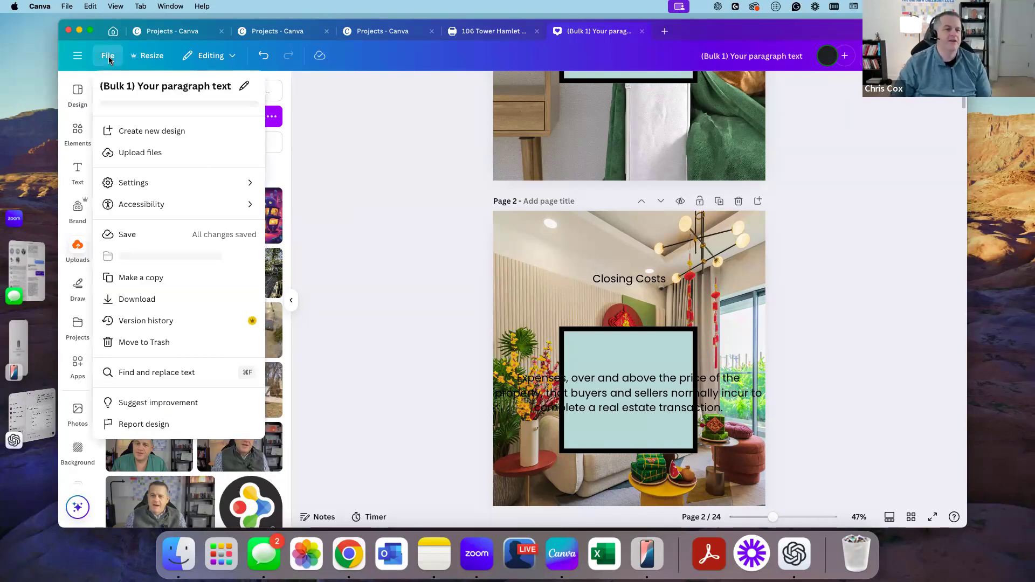
left_click(355, 156)
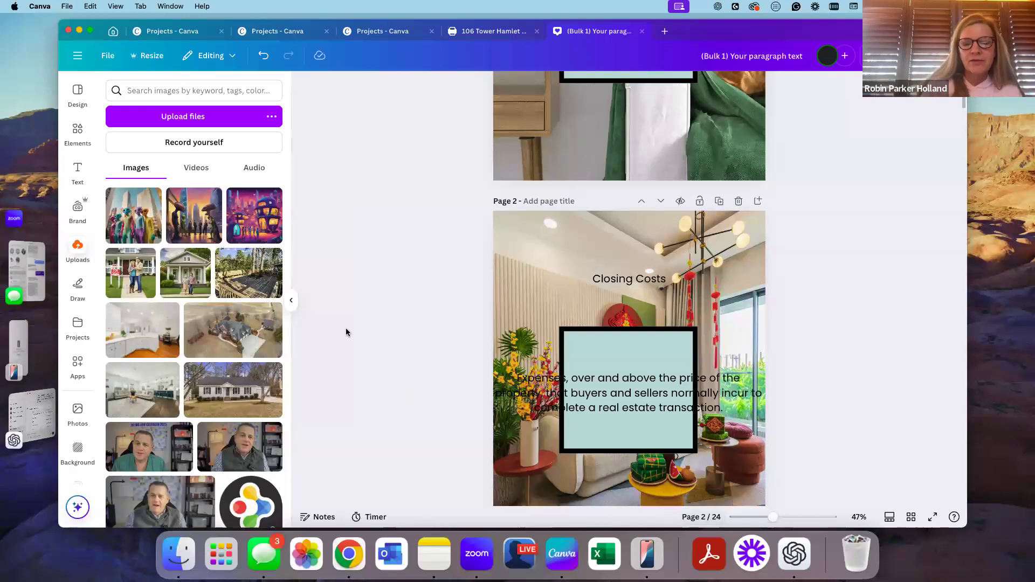
left_click(292, 304)
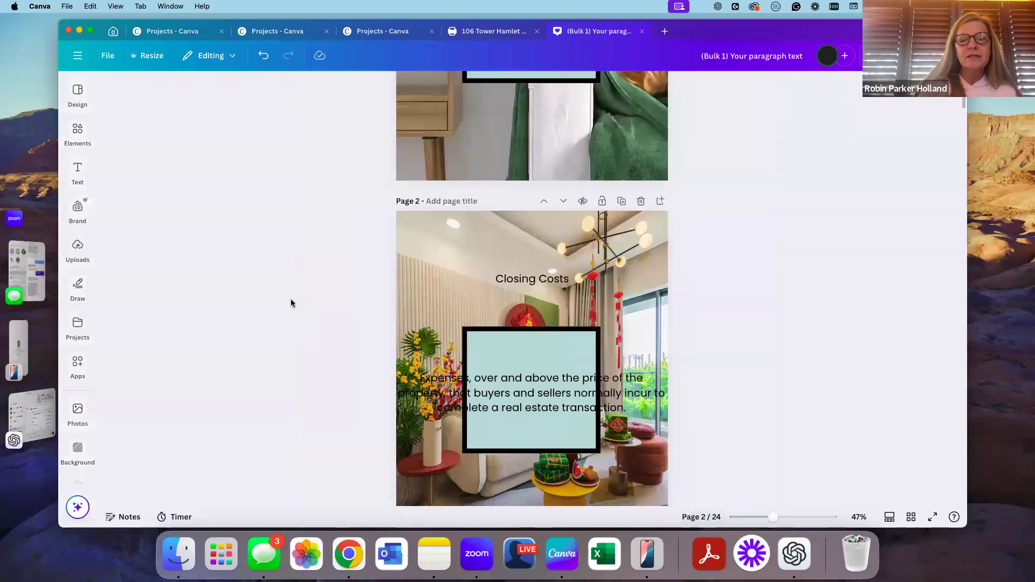